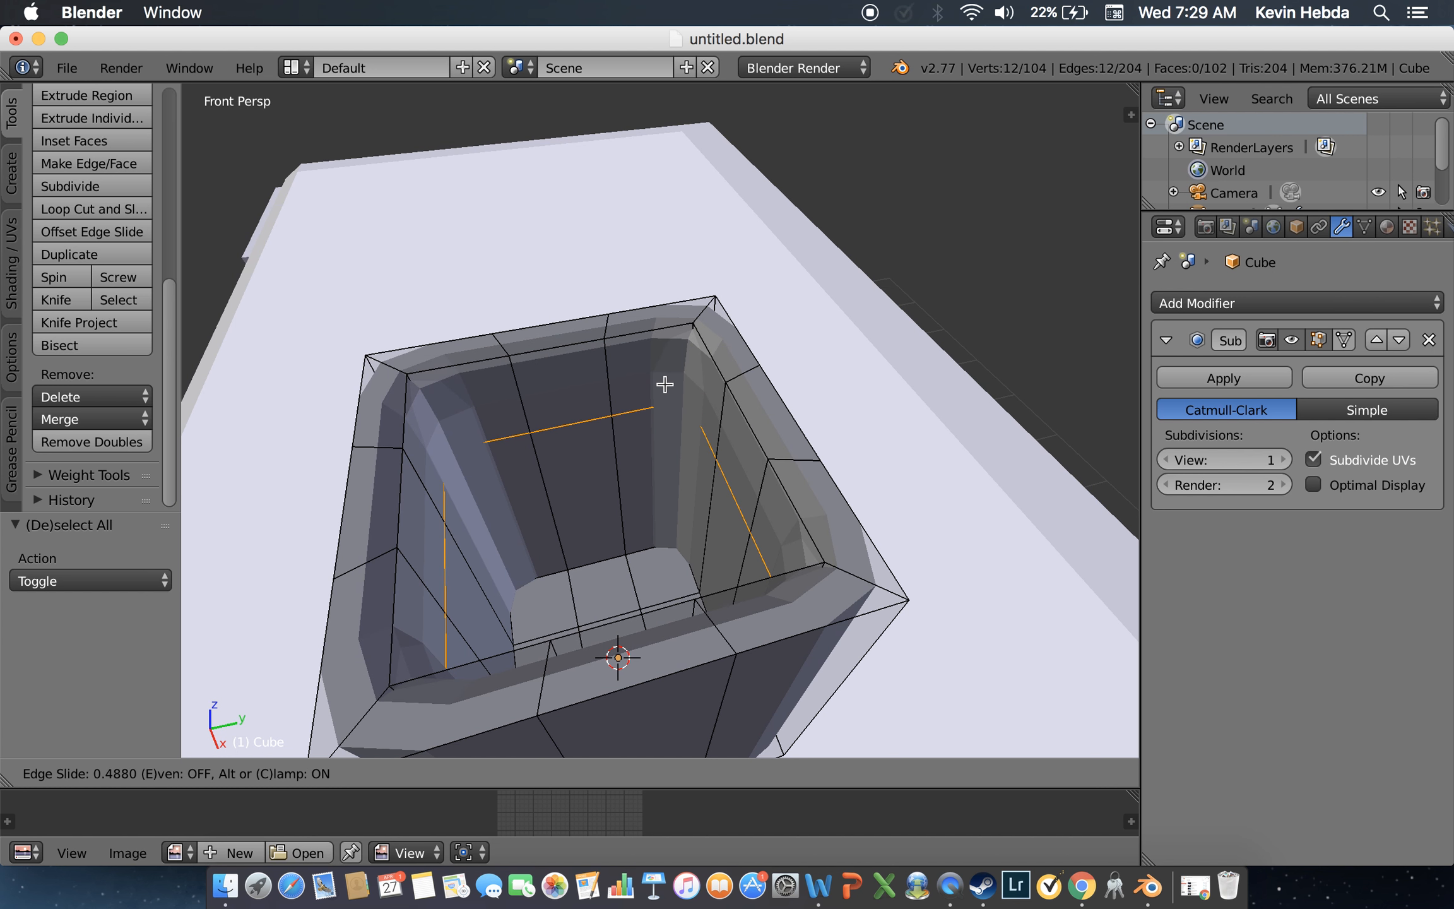
# Step: Confirm the edge loop on the container's inner walls at a slide of about 0.49 and check the outside in Object Mode
pyautogui.click(665, 384)
pyautogui.press('Tab')
pyautogui.hotkey('shift', 'f')
pyautogui.press('q')
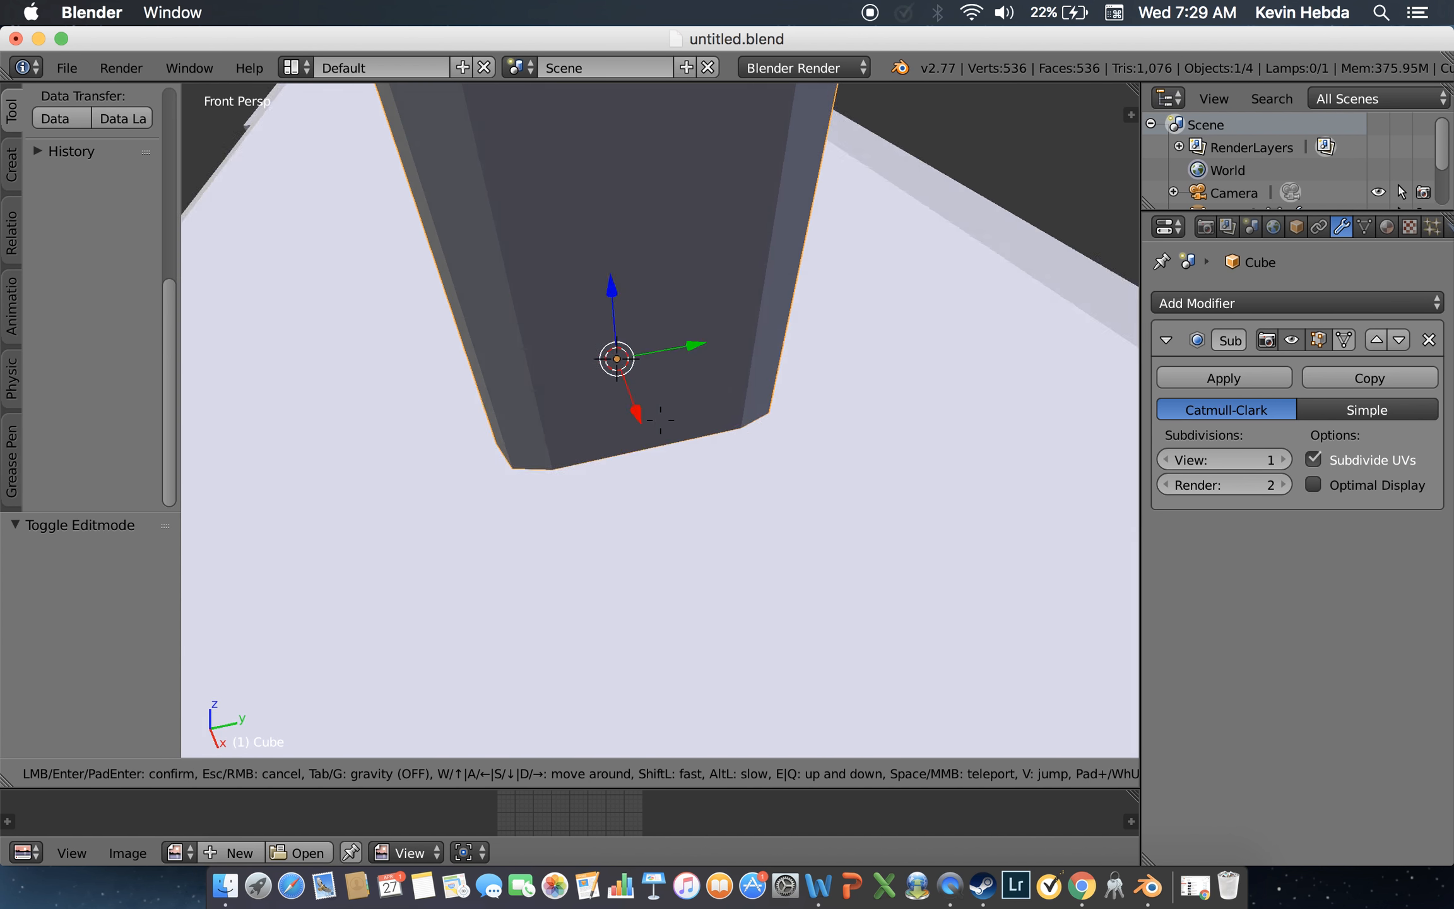
pyautogui.press('s')
pyautogui.press('a')
pyautogui.doubleClick(659, 420)
pyautogui.press('Tab')
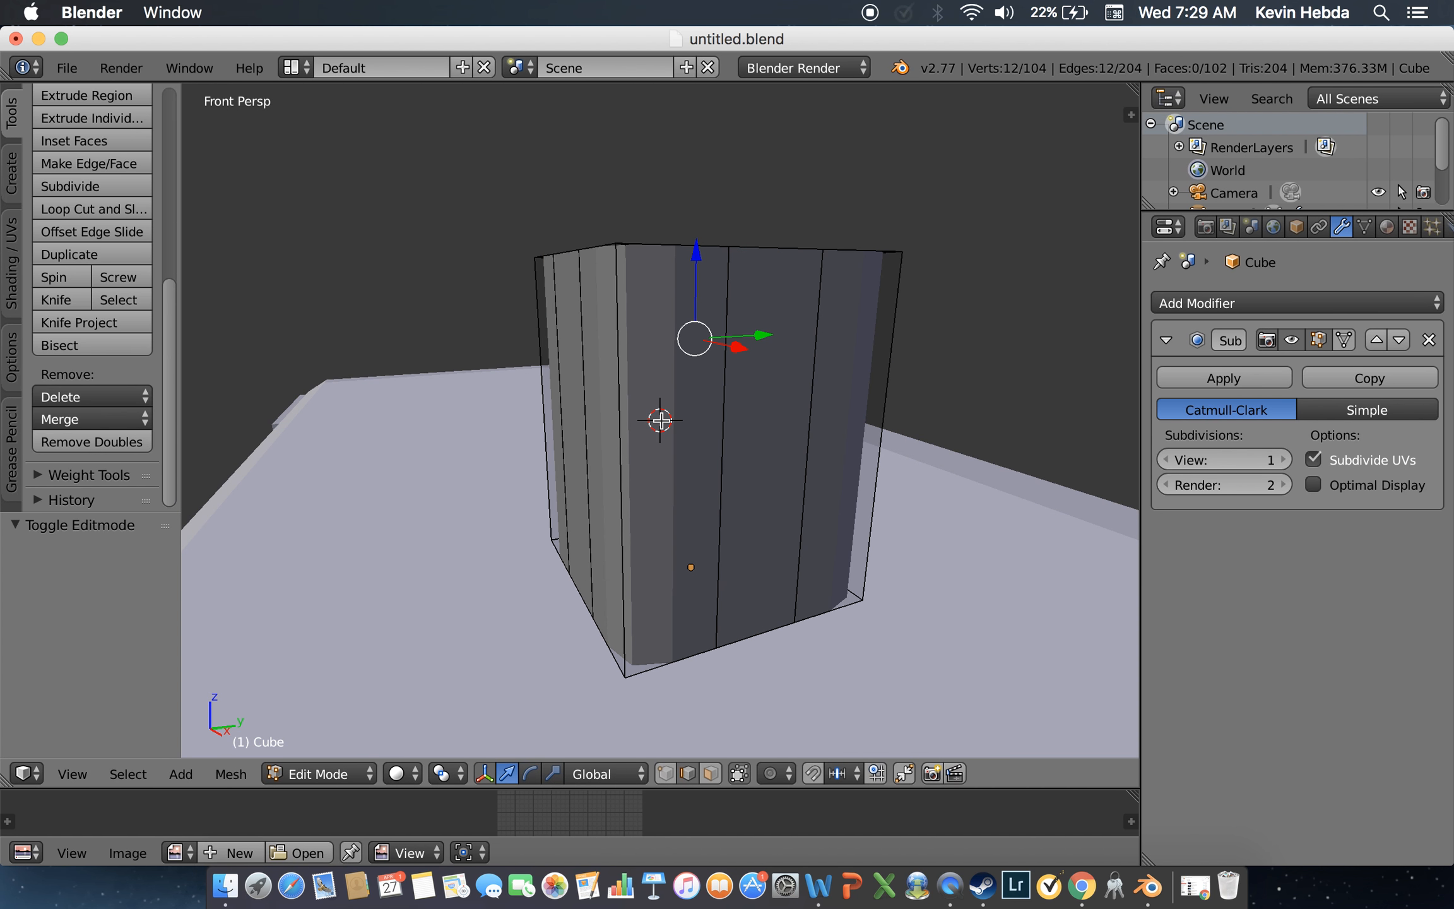
# Step: Add two evenly spaced horizontal loop cuts around the container's outer walls, without sliding them
pyautogui.hotkey('shift', 'f')
pyautogui.click(587, 478)
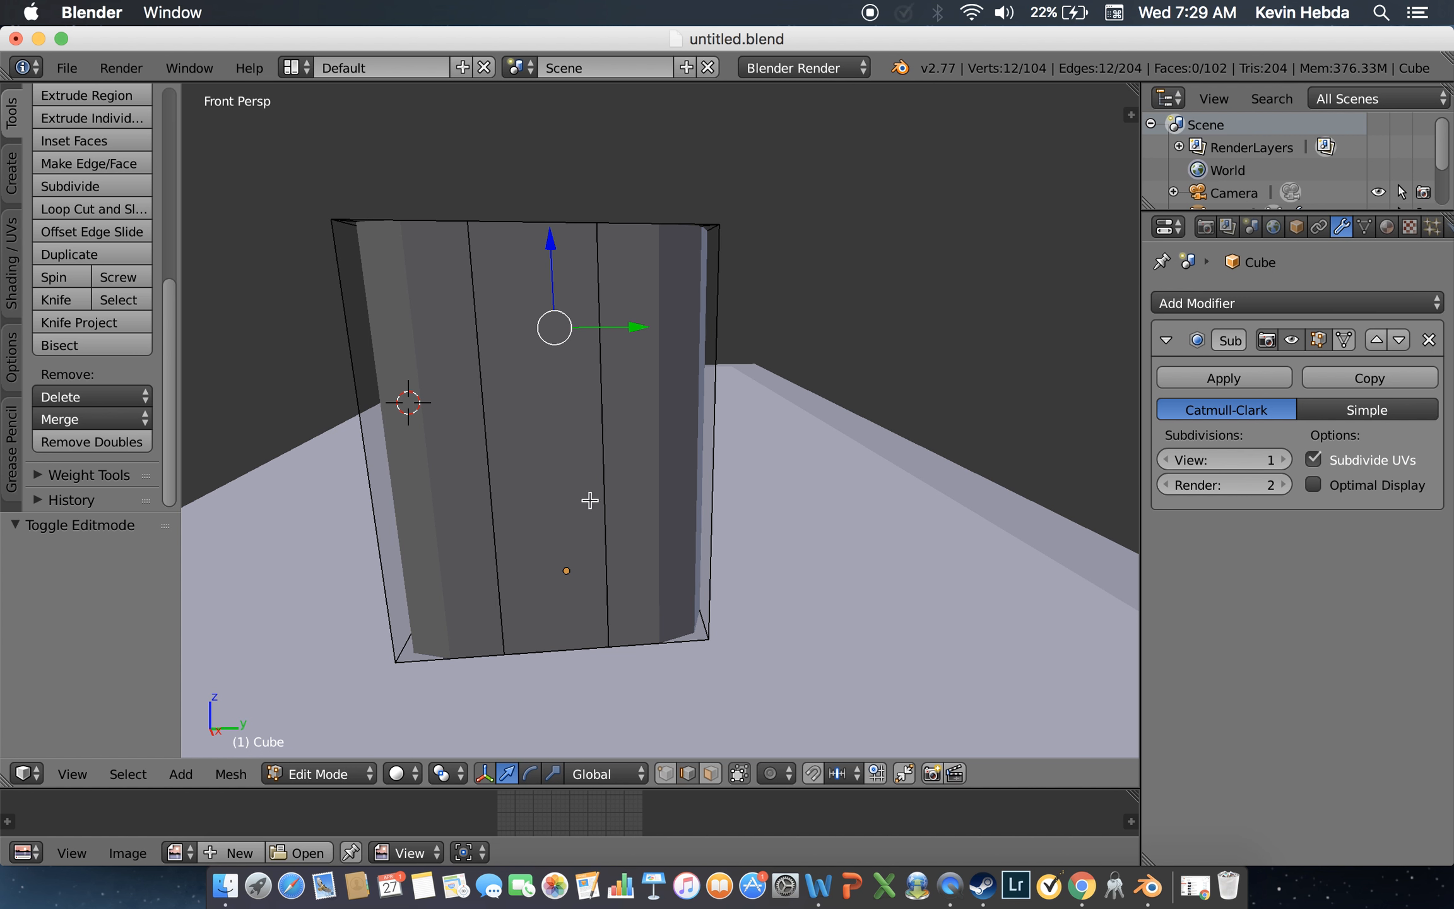
pyautogui.press('a')
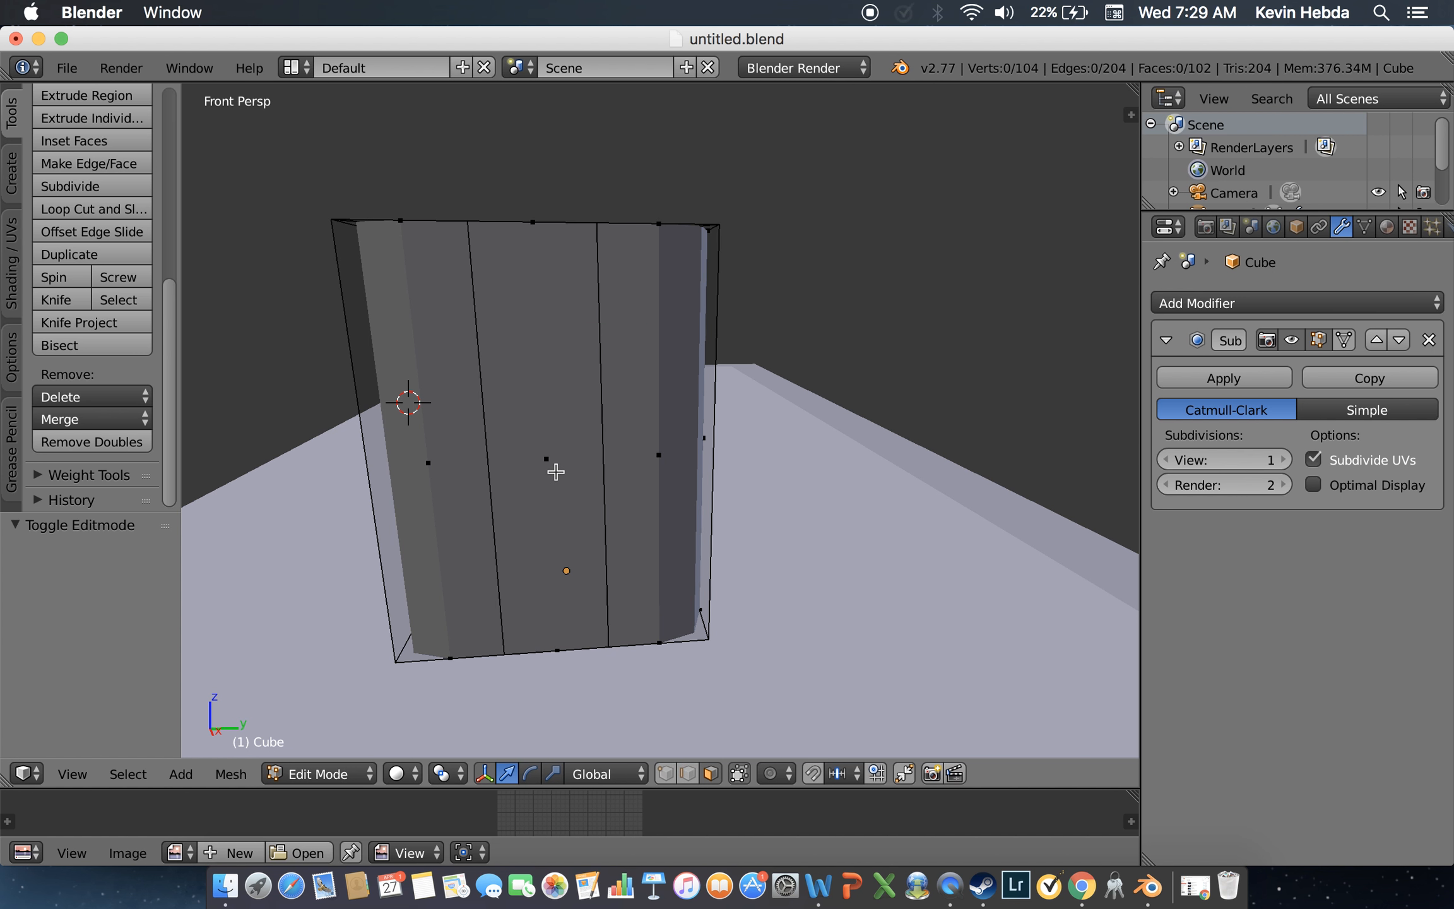
pyautogui.hotkey('ctrl', 'r')
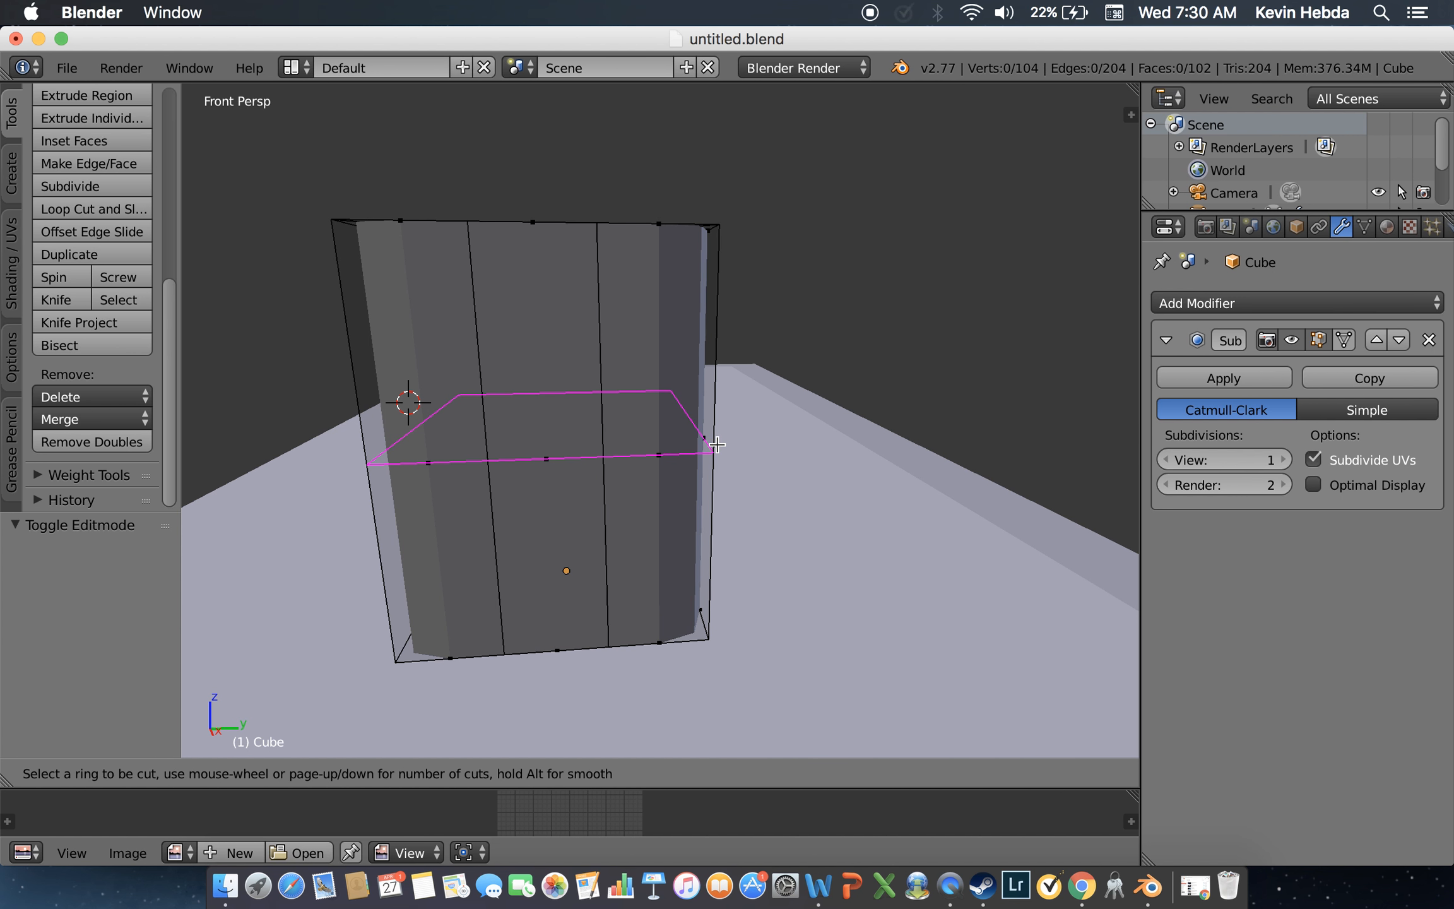
pyautogui.scroll(1, 701, 444)
pyautogui.click(701, 445)
pyautogui.rightClick(700, 444)
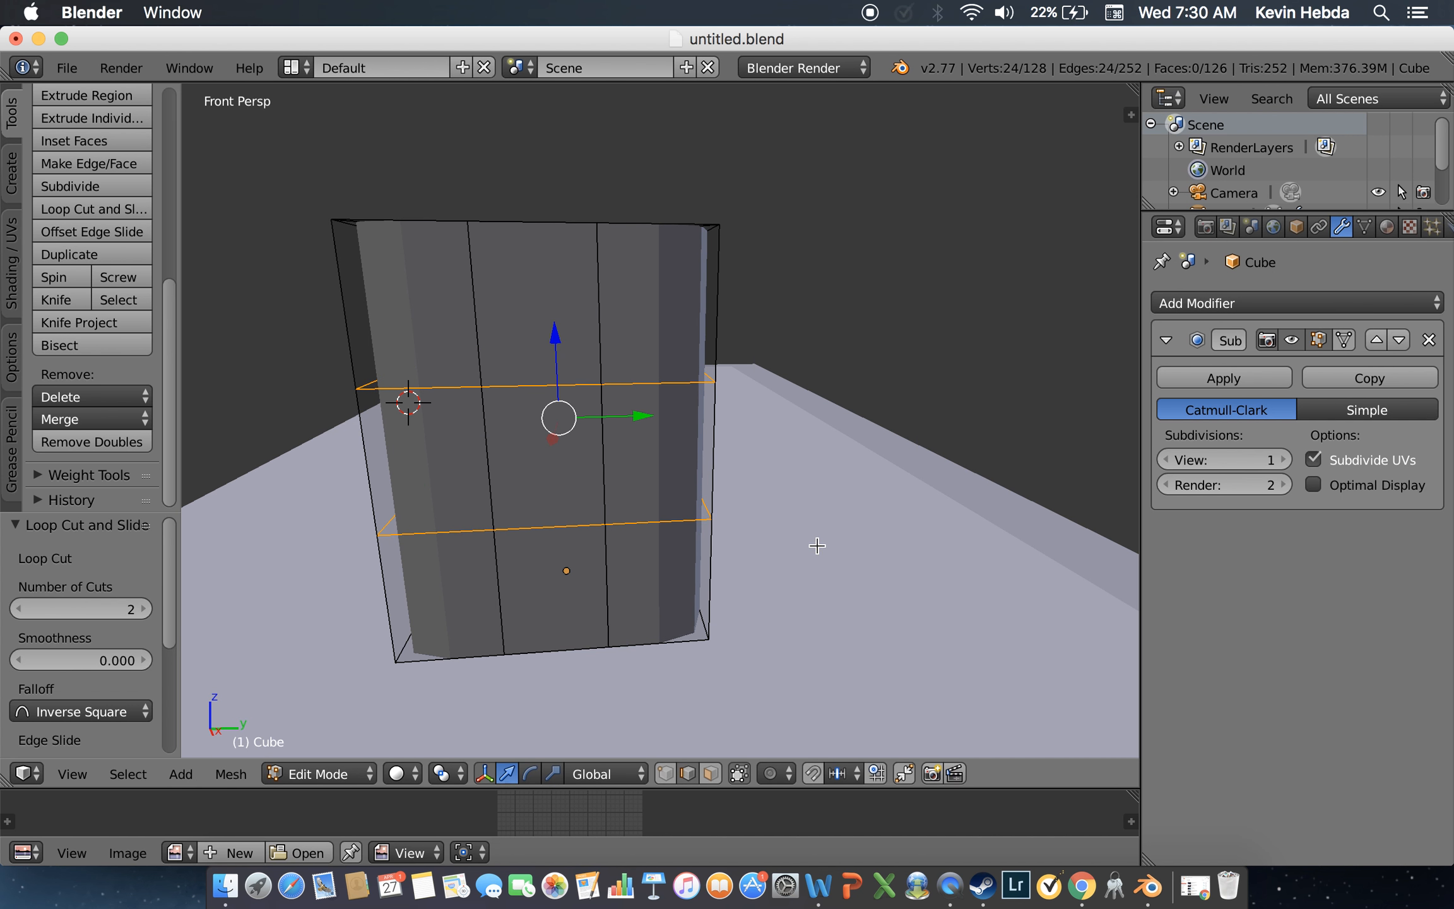
# Step: Spread the two new horizontal loops apart by scaling them about 2.07 along Z
pyautogui.press('s')
pyautogui.press('z')
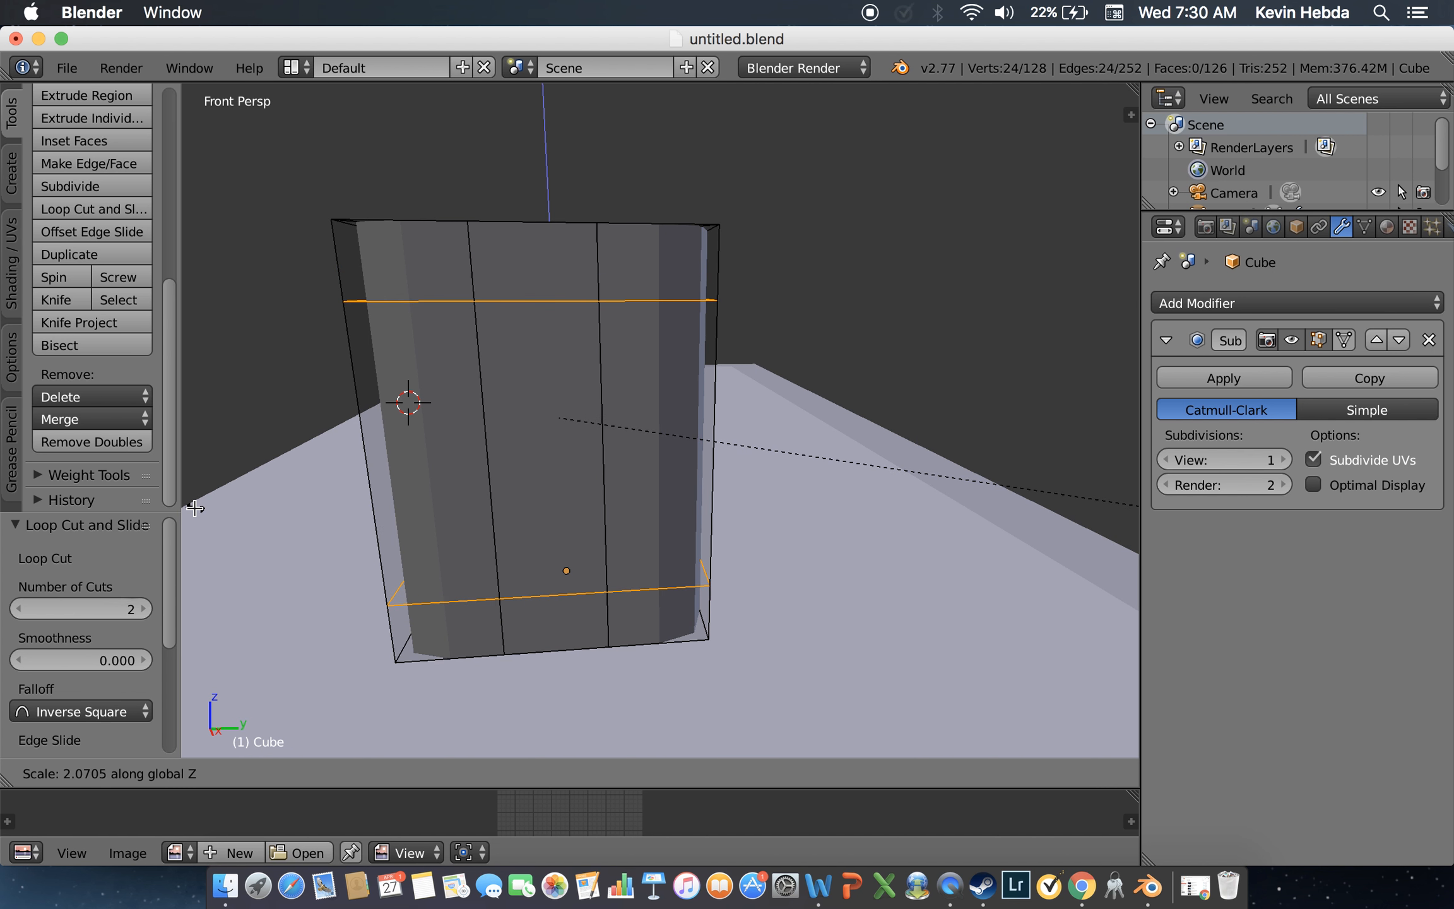
pyautogui.click(196, 507)
# Step: Select the two vertical edge loops on the side wall and scale them about 1.86 along Y toward the corners
pyautogui.keyDown('alt'); pyautogui.click(487, 480); pyautogui.keyUp('alt')
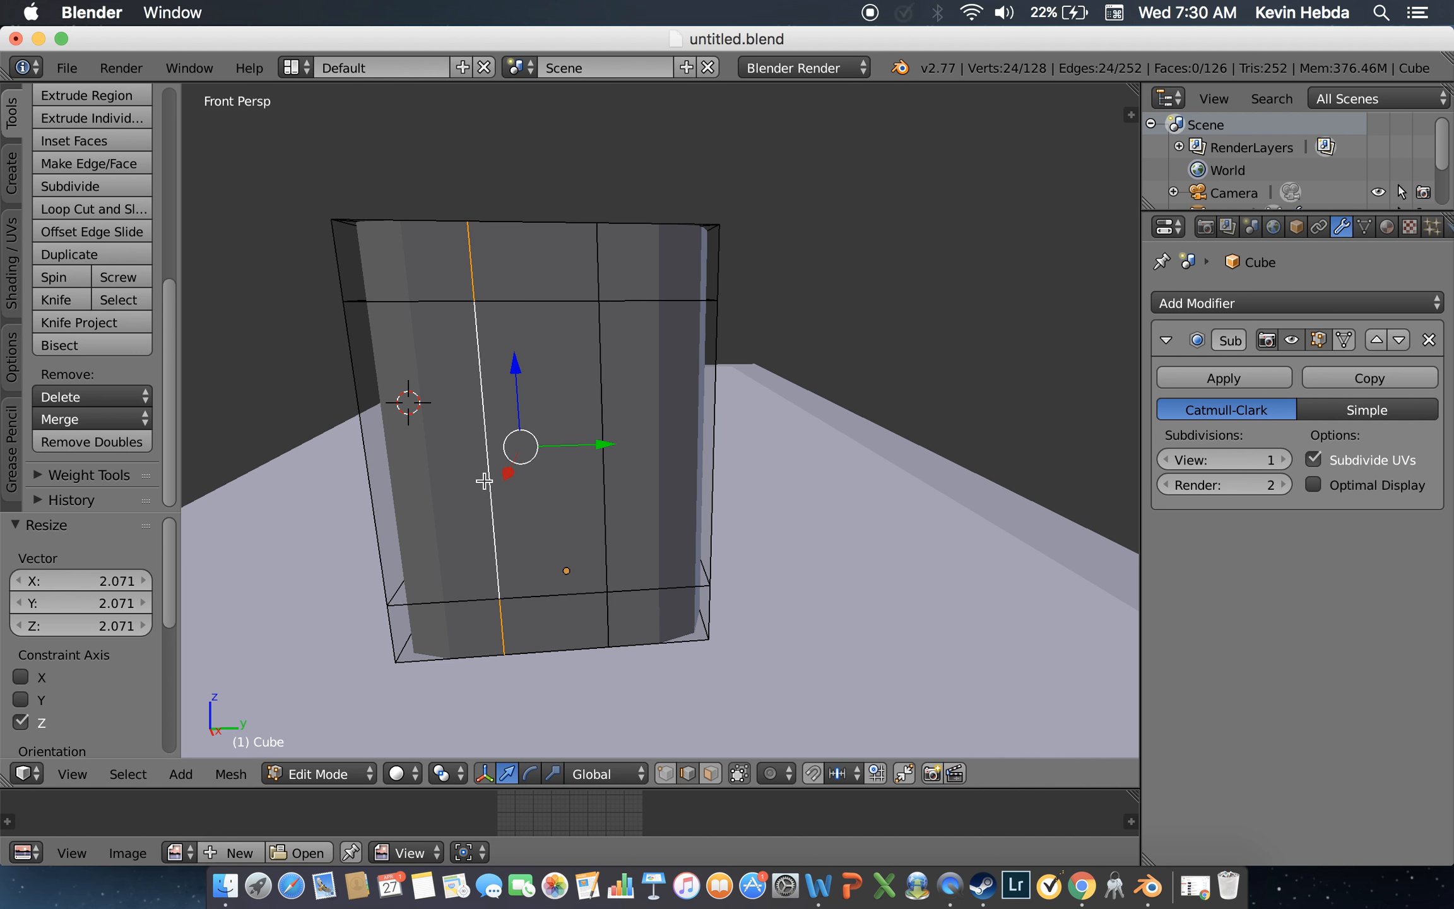
pyautogui.keyDown('alt'); pyautogui.keyDown('shift'); pyautogui.click(601, 478); pyautogui.keyUp('shift'); pyautogui.keyUp('alt')
pyautogui.press('s')
pyautogui.press('y')
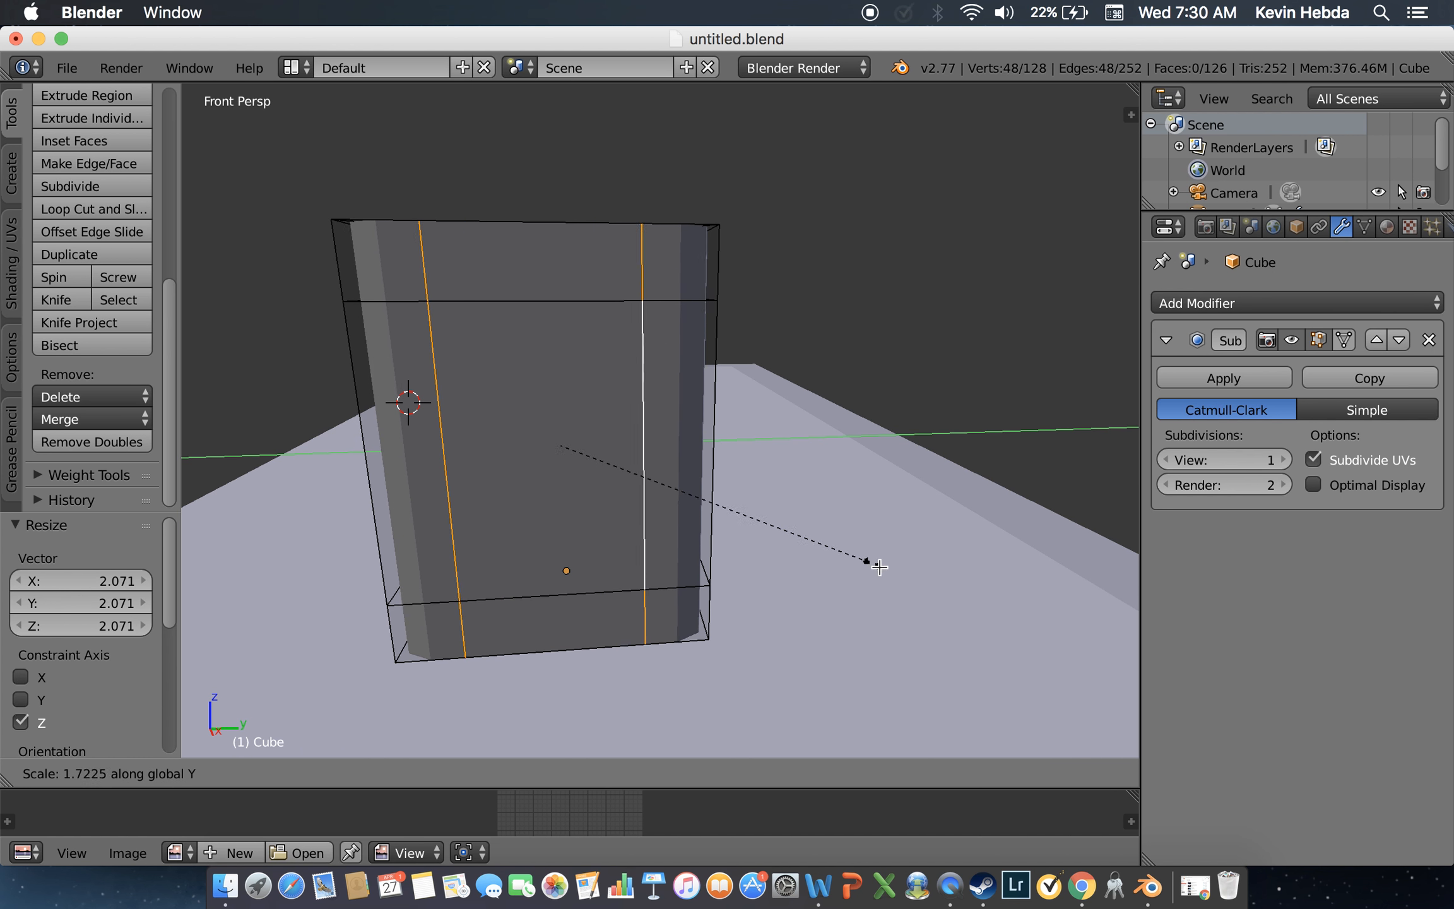
pyautogui.click(896, 572)
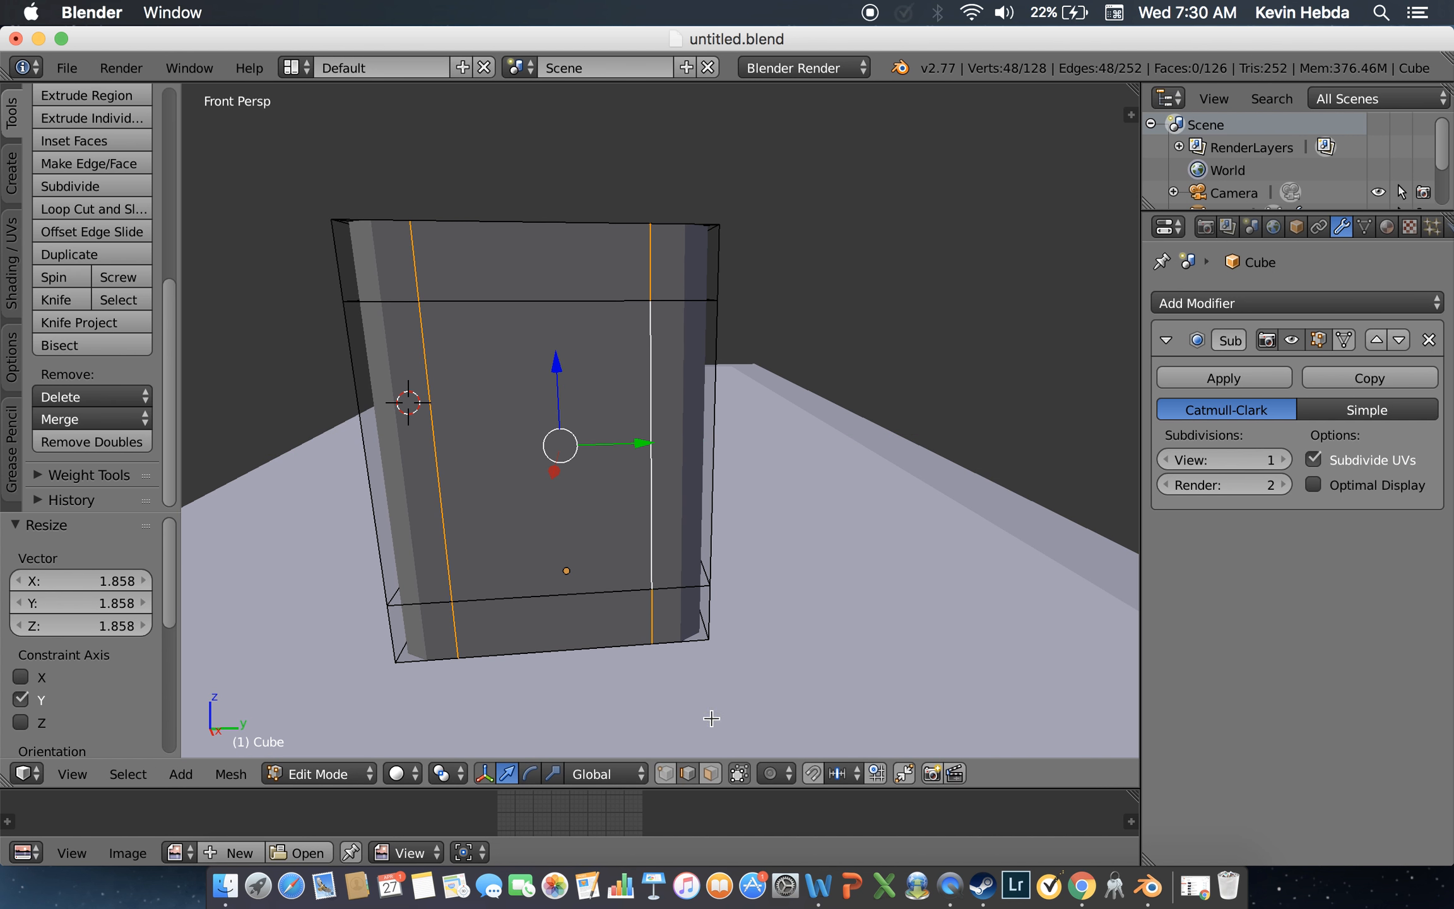
# Step: Switch to face selection and select the large central faces on two opposite outer walls of the container
pyautogui.click(711, 773)
pyautogui.rightClick(587, 530)
pyautogui.hotkey('shift', 'f')
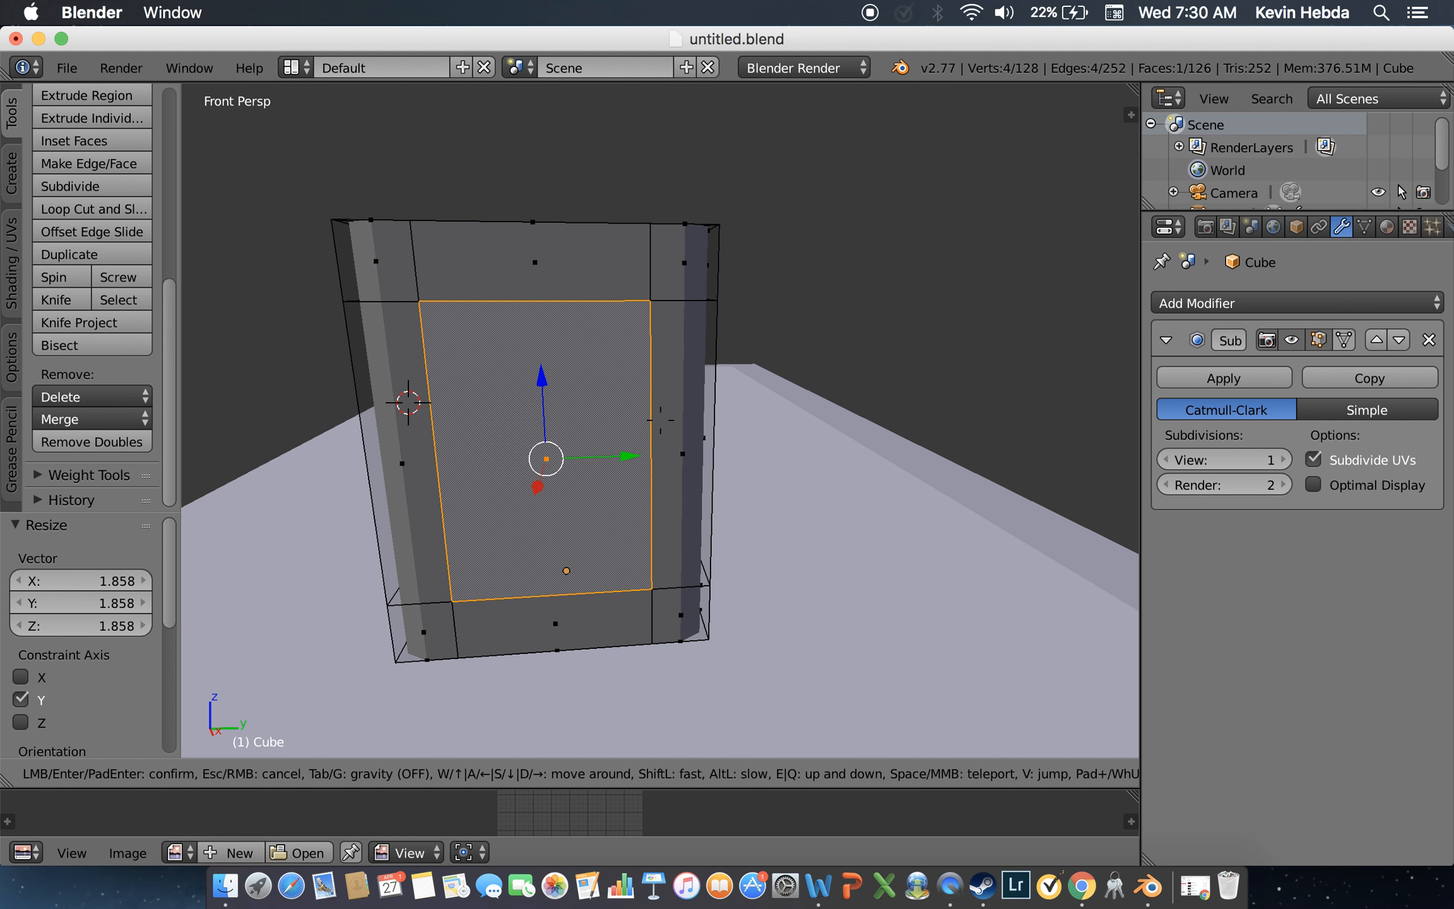
pyautogui.press('a')
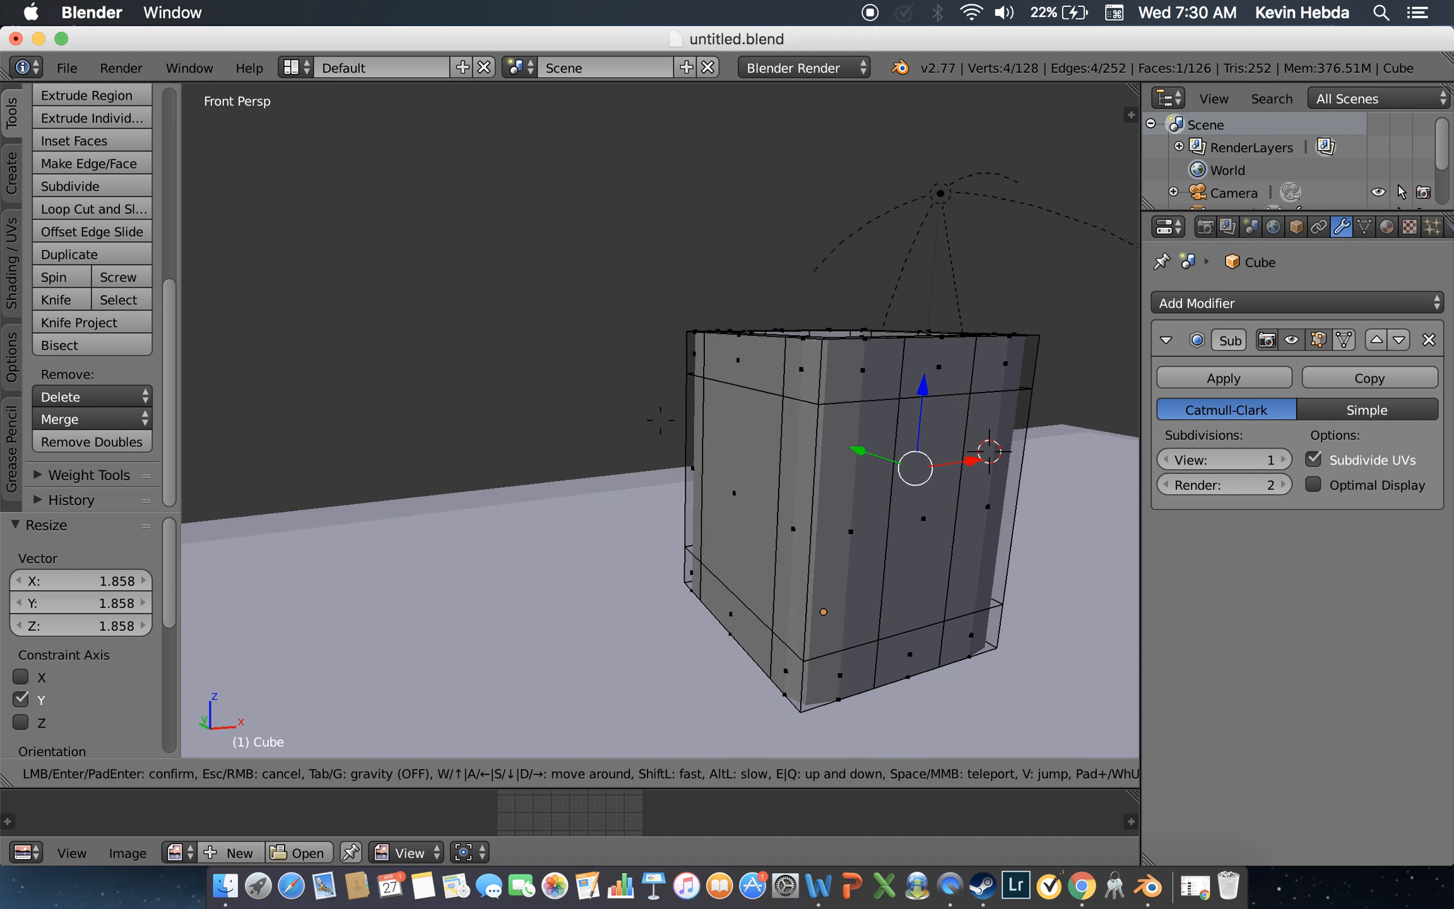
pyautogui.click(660, 420)
pyautogui.keyDown('shift'); pyautogui.rightClick(717, 444); pyautogui.keyUp('shift')
# Step: Add a single vertical loop cut down the container's middle in the orthographic front view
pyautogui.hotkey('shift', 'f')
pyautogui.press('w')
pyautogui.press('s')
pyautogui.press('d')
pyautogui.press('w')
pyautogui.click(660, 420)
pyautogui.press('1')
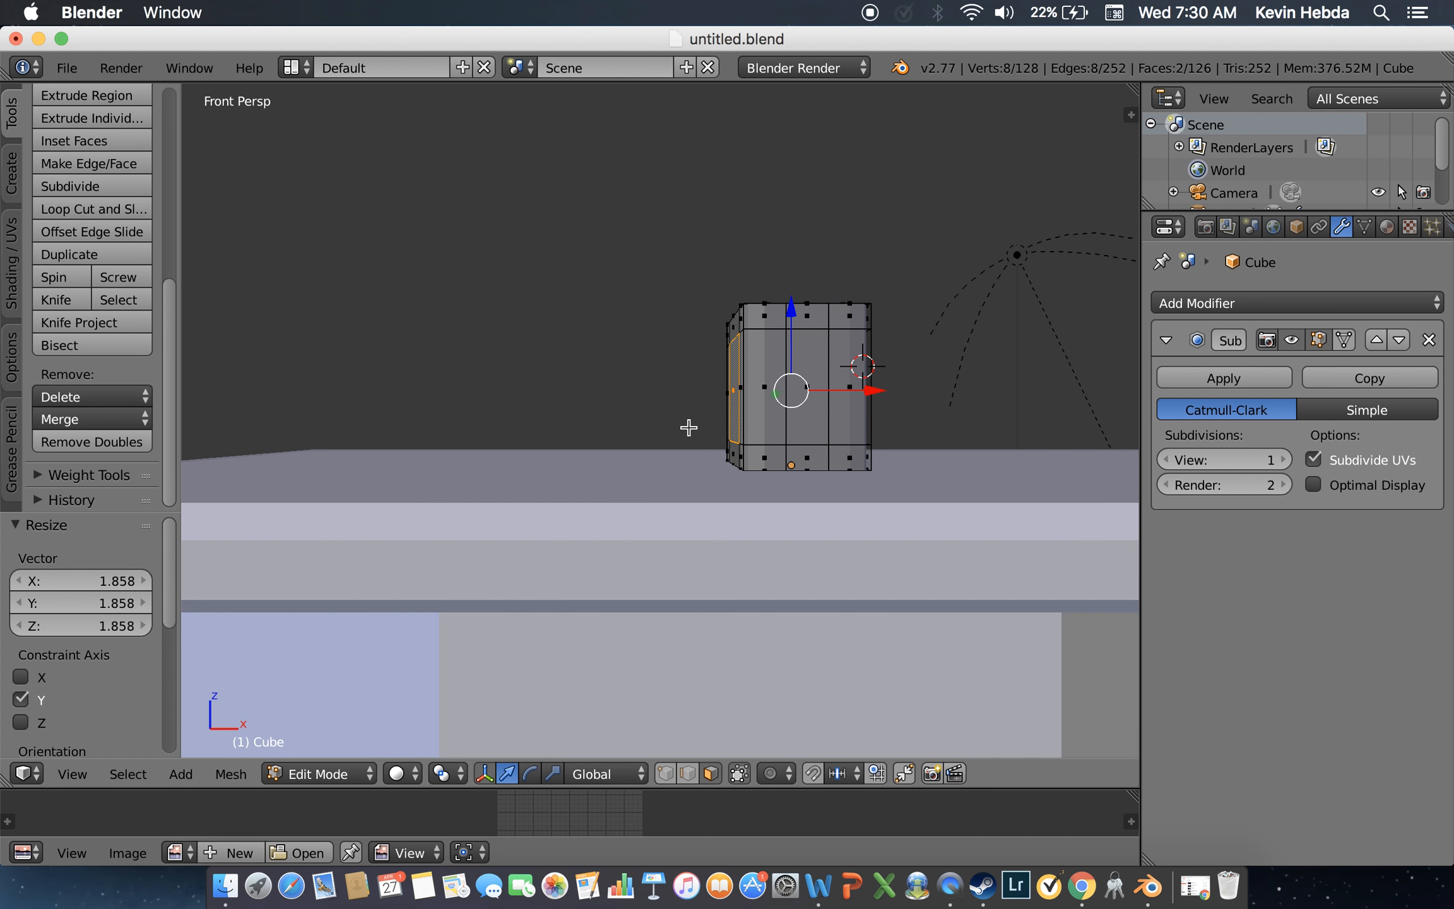
pyautogui.press('5')
pyautogui.hotkey('ctrl', 'r')
pyautogui.click(777, 436)
# Step: Show the mesh in wireframe, box-select the container's negative-X half and delete its faces
pyautogui.scroll(4, 777, 436)
pyautogui.keyDown('shift'); pyautogui.moveTo(879, 508); pyautogui.dragTo(607, 548, button='middle'); pyautogui.keyUp('shift')
pyautogui.press('z')
pyautogui.press('a')
pyautogui.press('a')
pyautogui.press('b')
pyautogui.moveTo(615, 557); pyautogui.dragTo(440, 222)
pyautogui.press('x')
pyautogui.click(548, 403)
pyautogui.hotkey('ctrl', 'z')
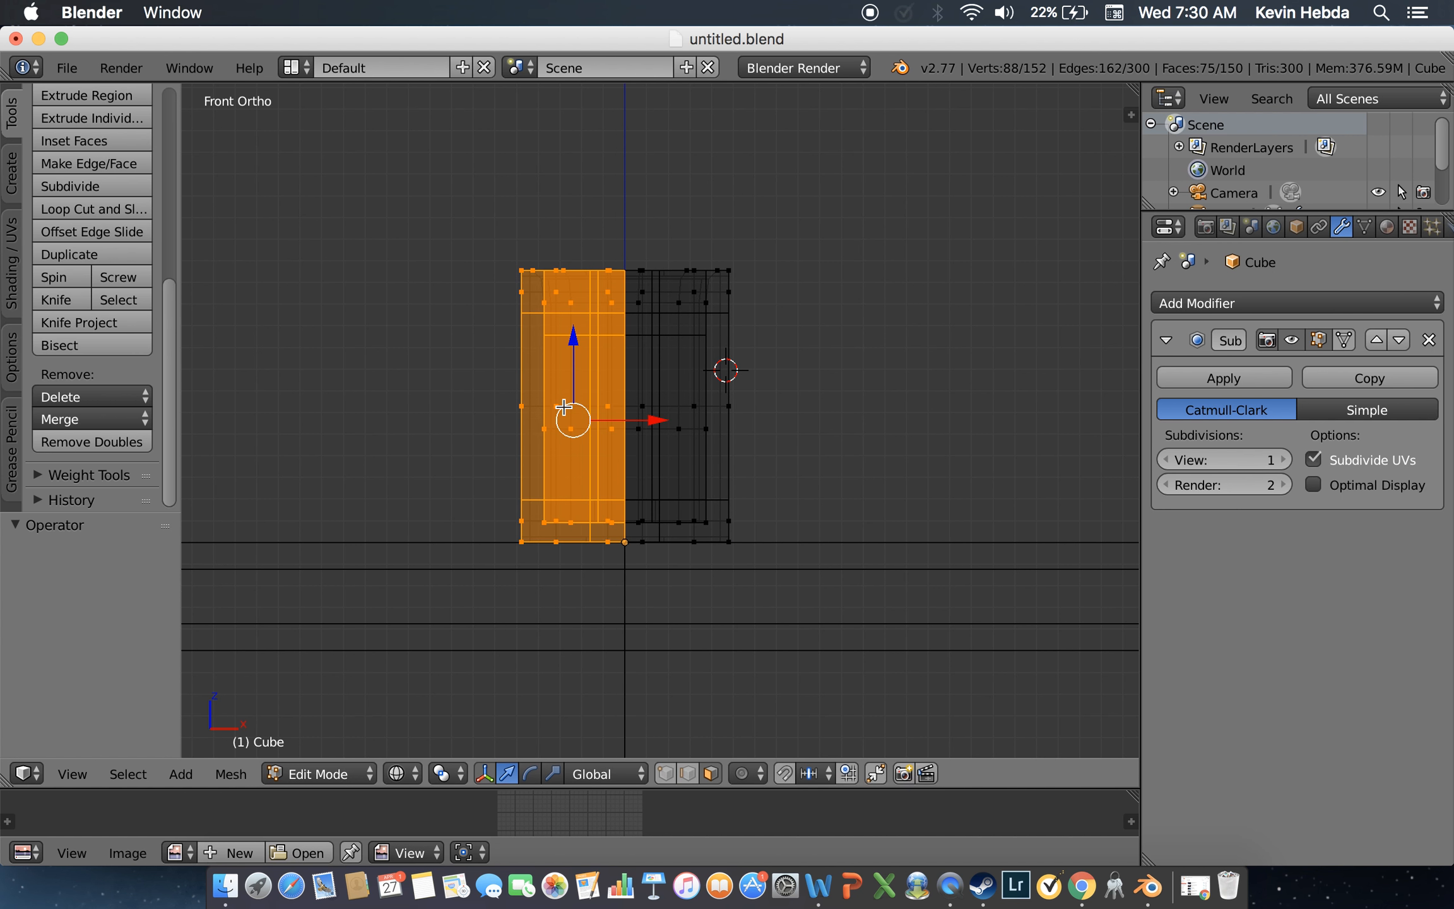
pyautogui.press('x')
pyautogui.click(555, 449)
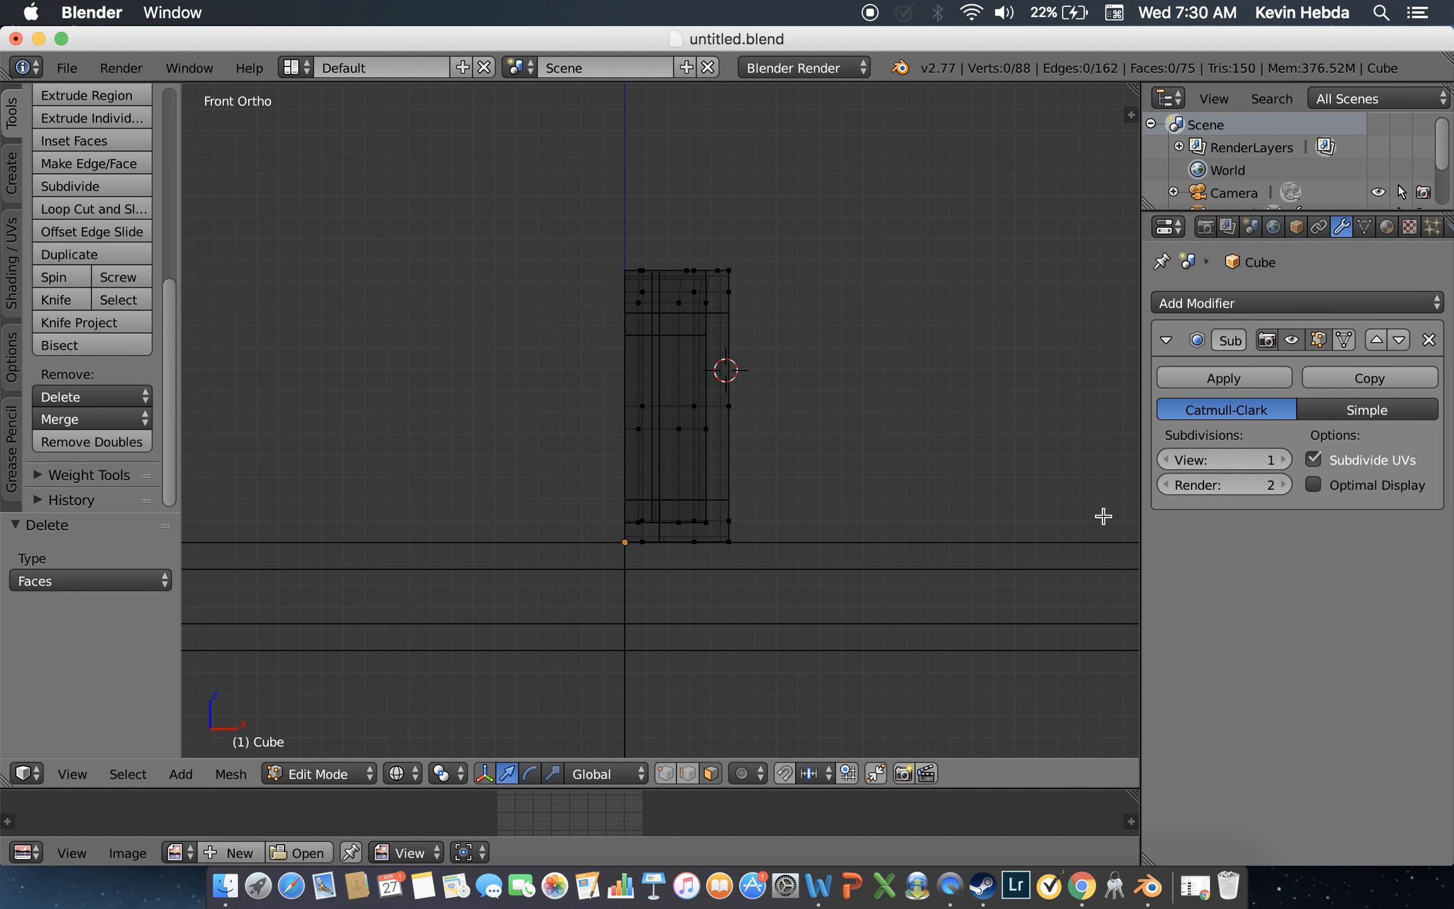
# Step: Add a Mirror modifier on the X axis to the container and enable Clipping, with solid shading in Object Mode
pyautogui.click(1269, 305)
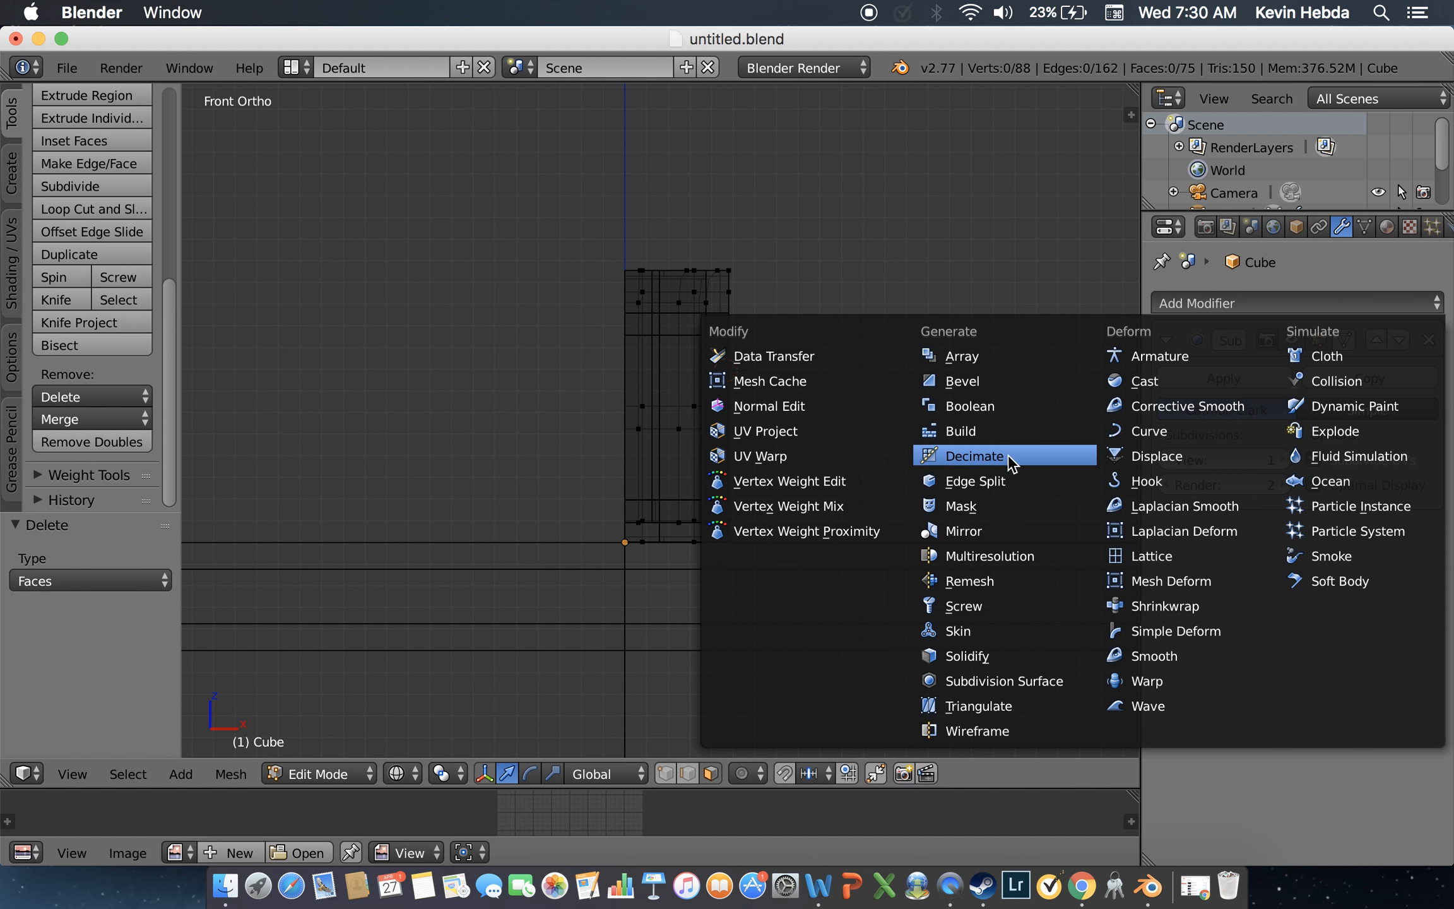
pyautogui.click(1014, 531)
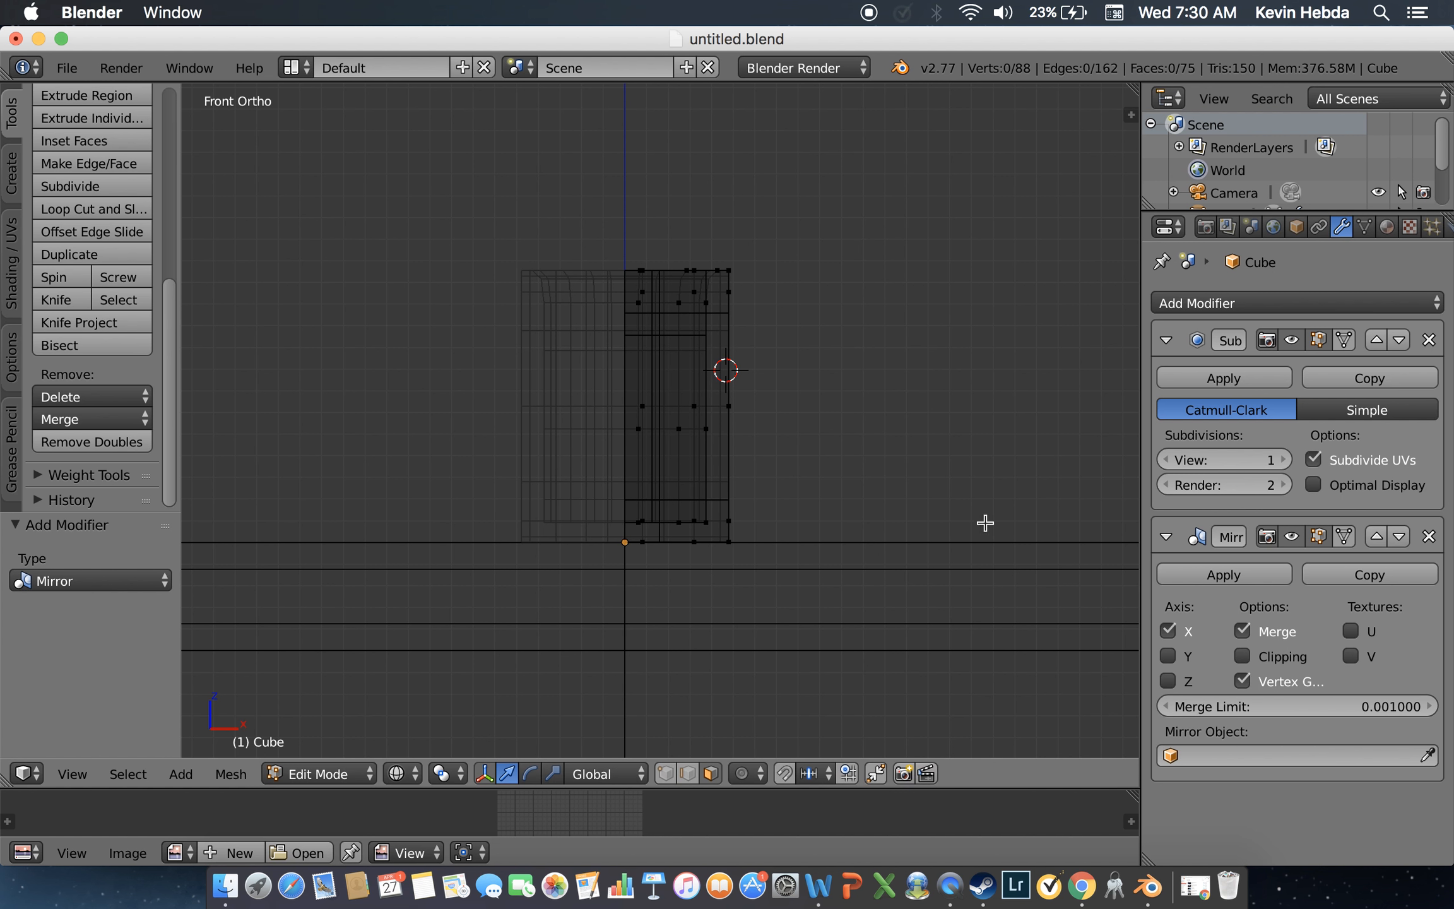
pyautogui.press('z')
pyautogui.press('Tab')
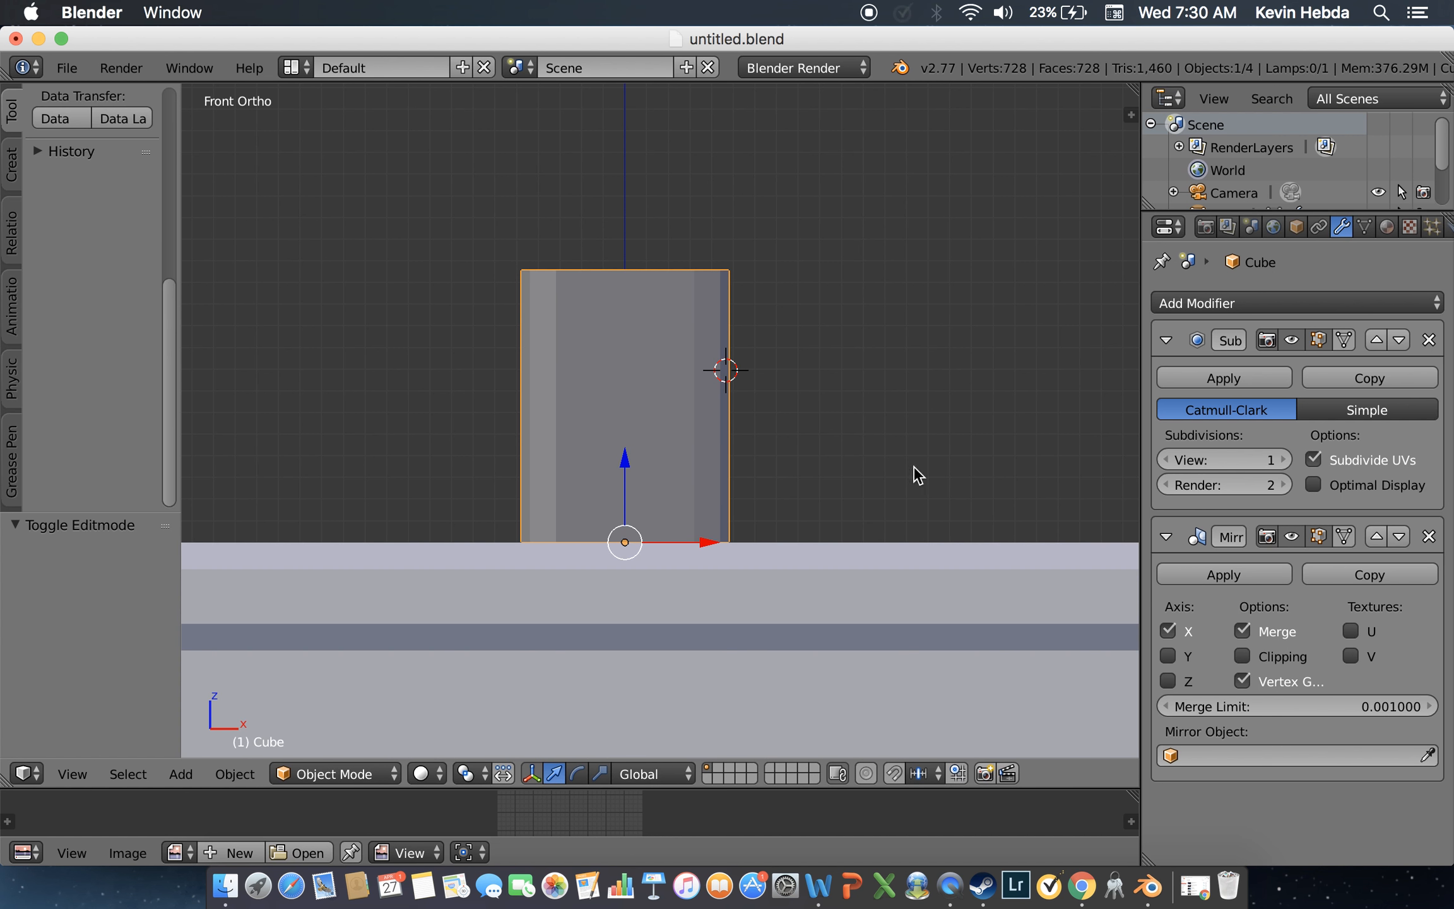
pyautogui.click(1242, 656)
# Step: Try moving the front rim face beside the mirror seam in Edit Mode
pyautogui.hotkey('shift', 'f')
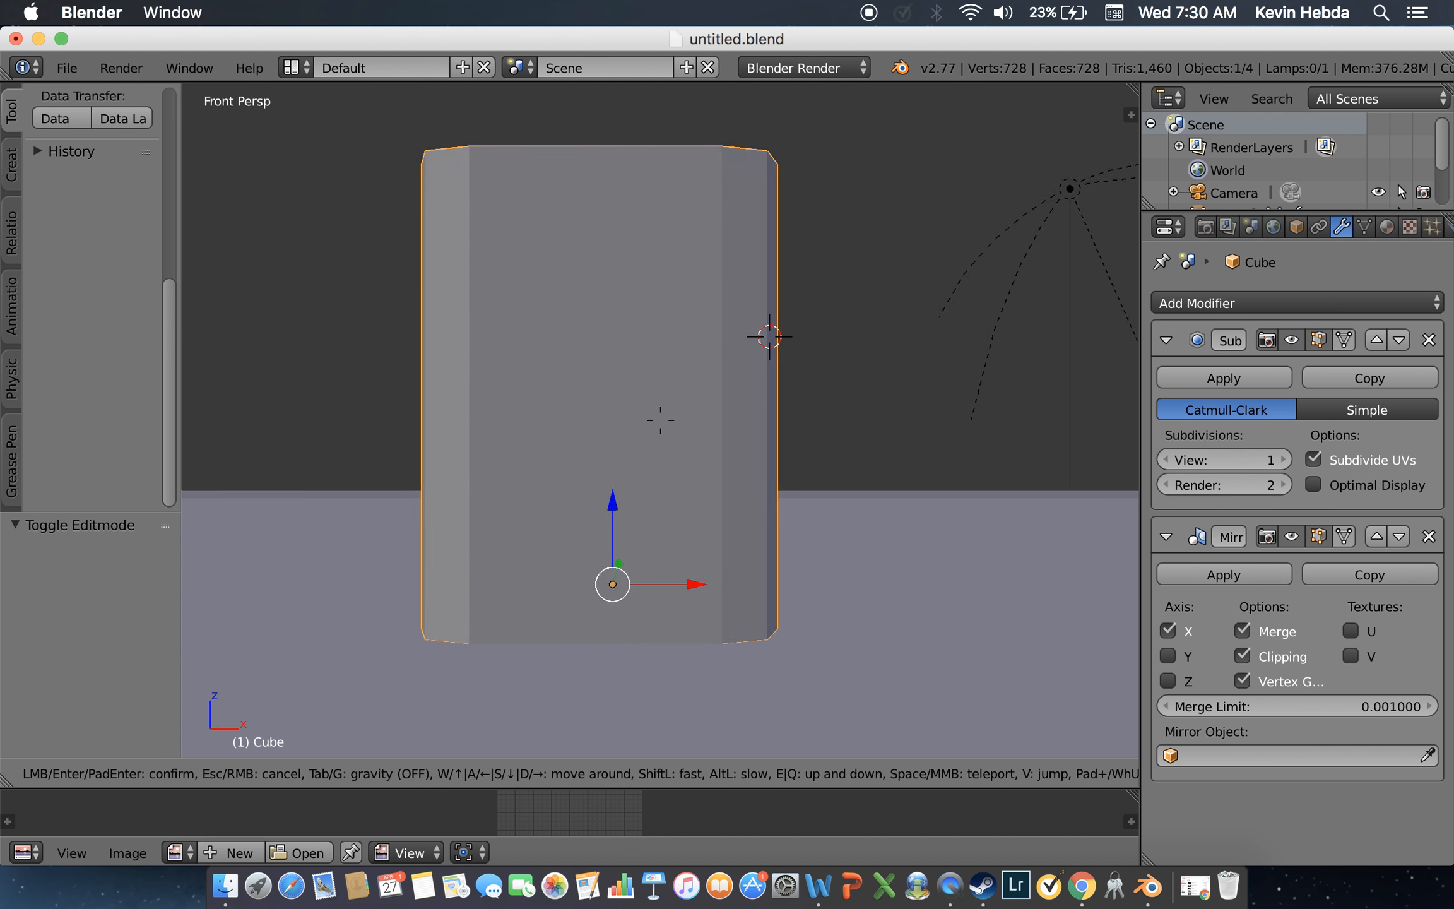
pyautogui.click(659, 418)
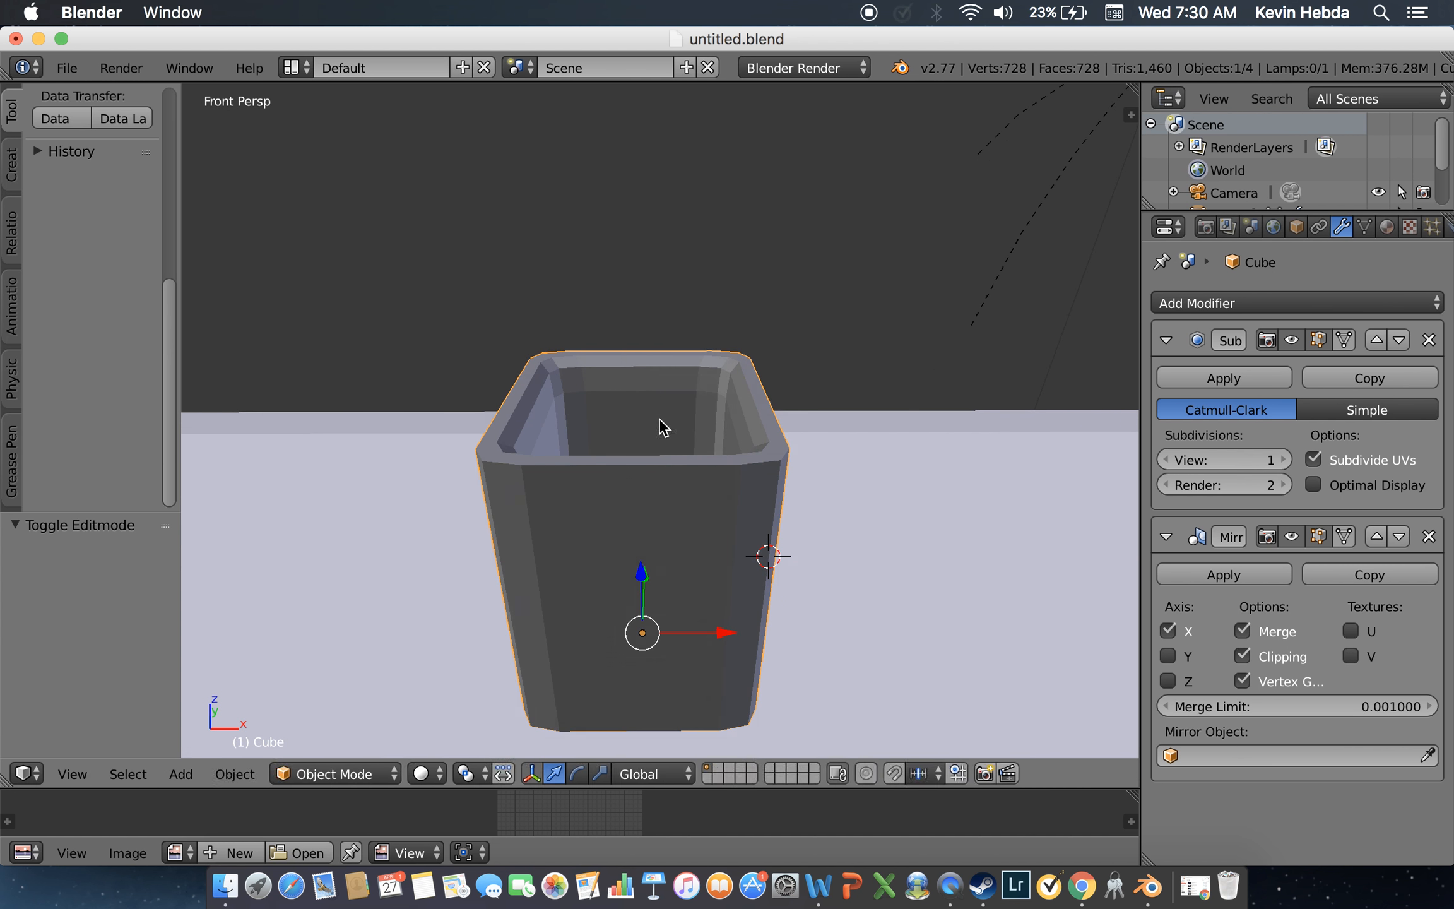
pyautogui.press('Tab')
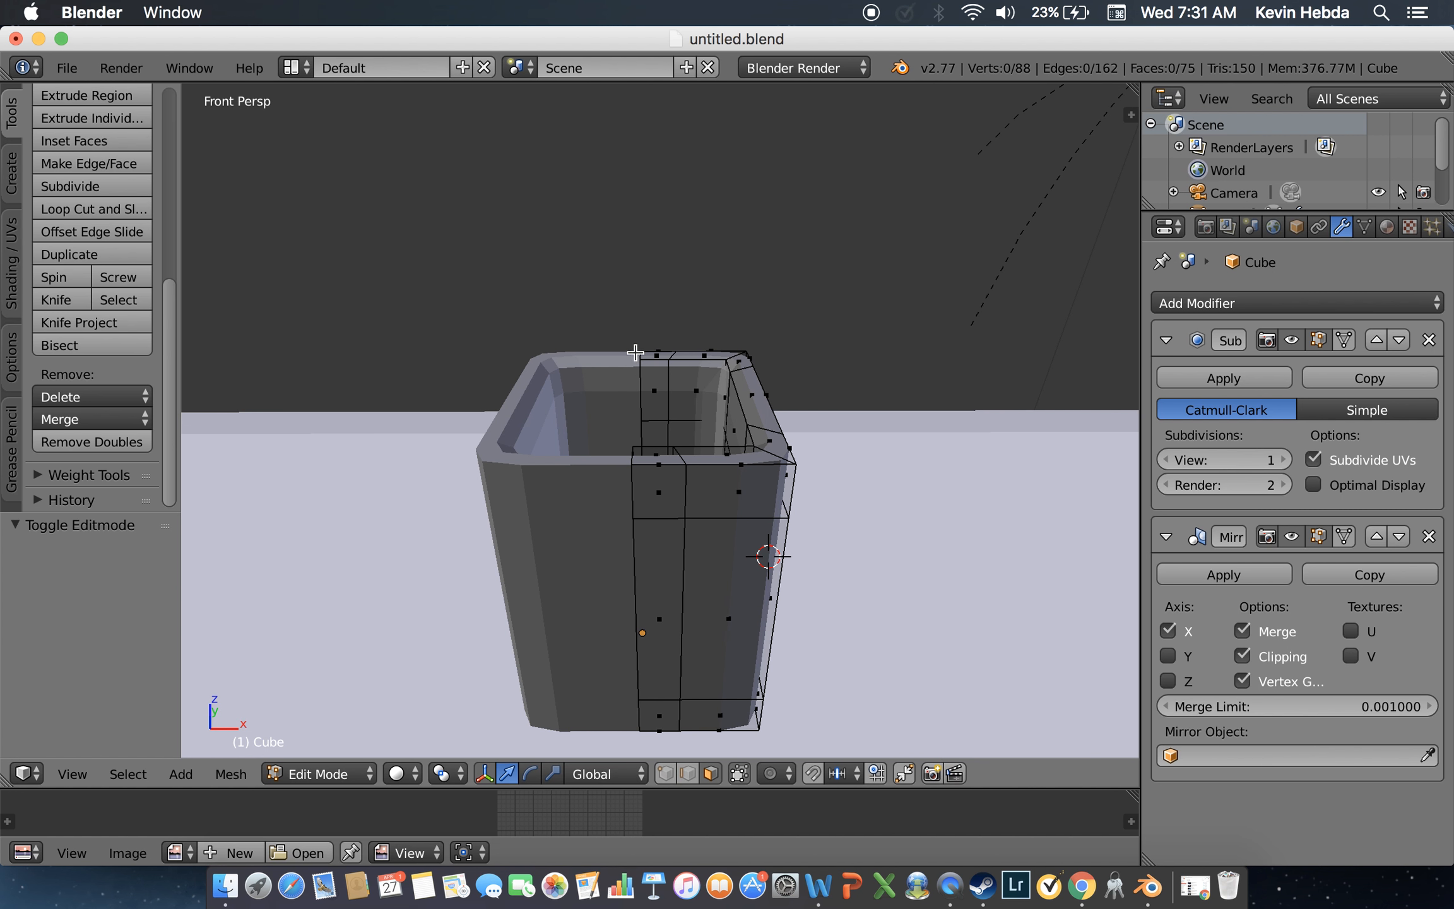
pyautogui.hotkey('shift', 'f')
pyautogui.press('w')
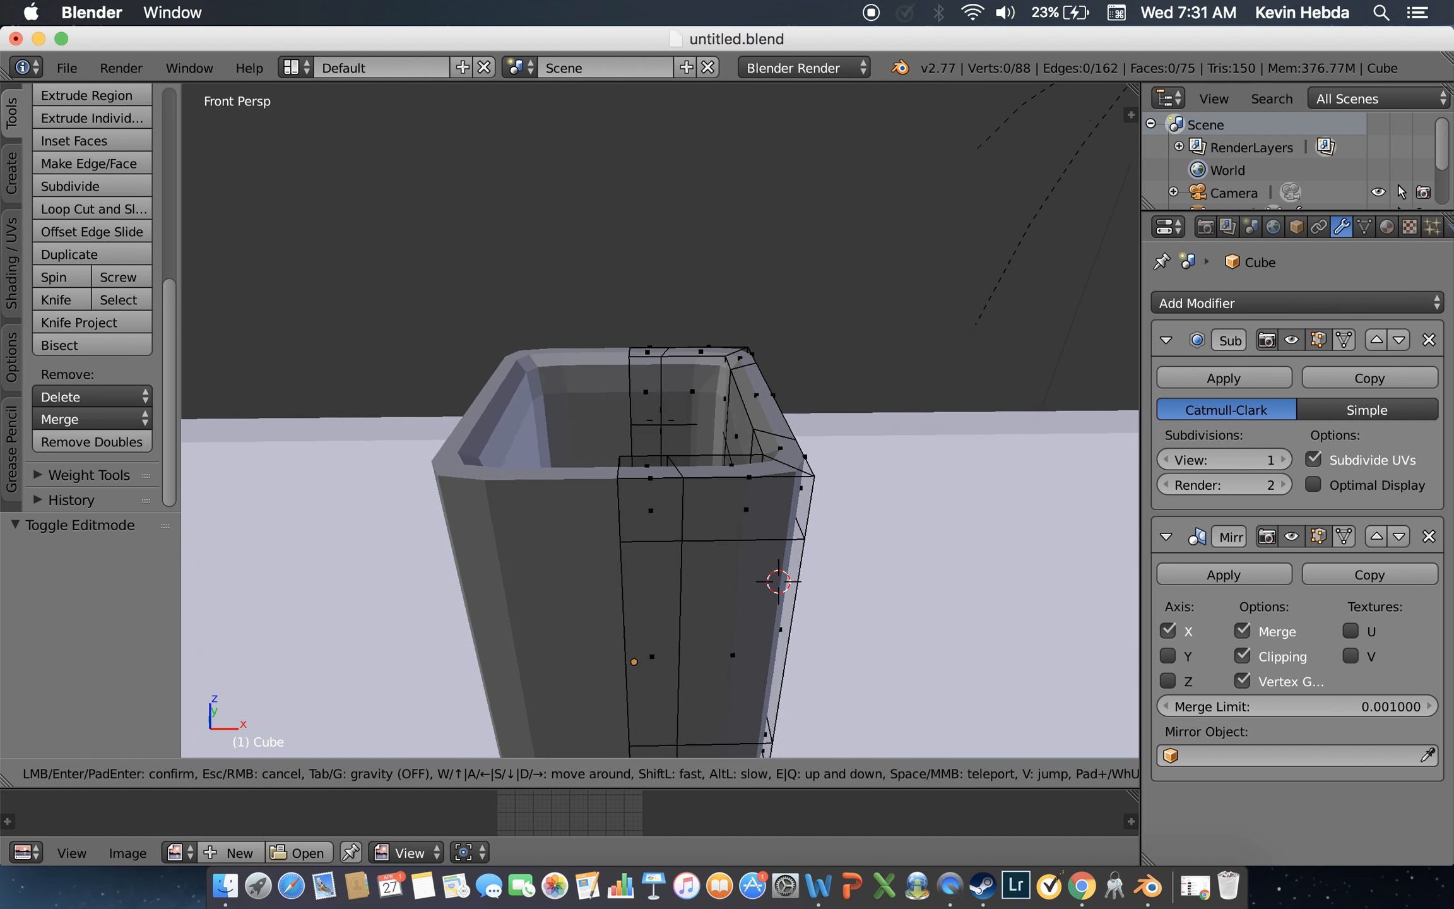
pyautogui.click(636, 354)
pyautogui.rightClick(636, 358)
pyautogui.press('g')
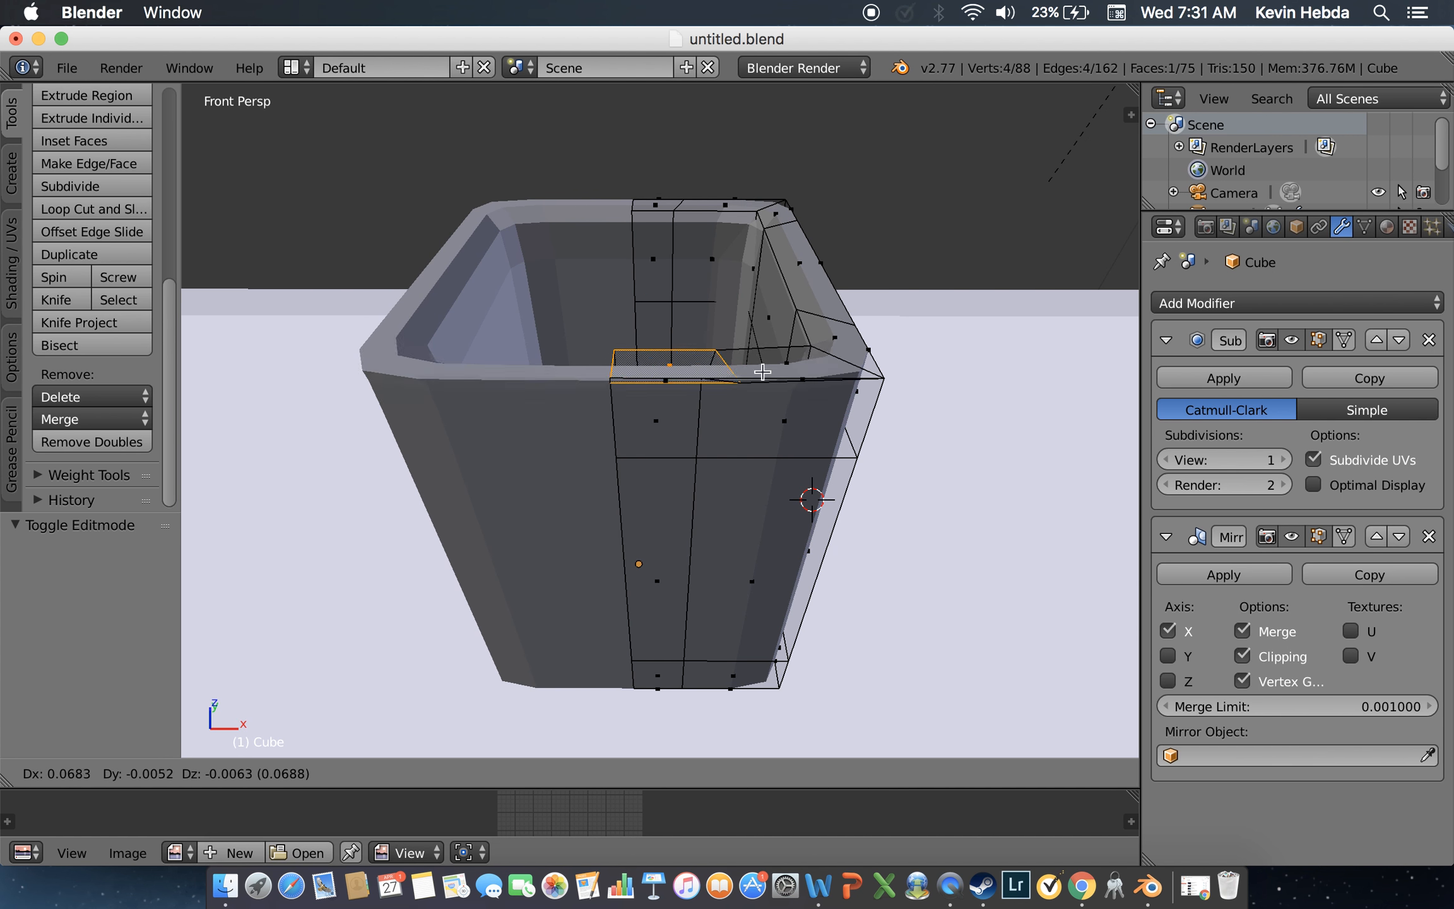
pyautogui.press('Escape')
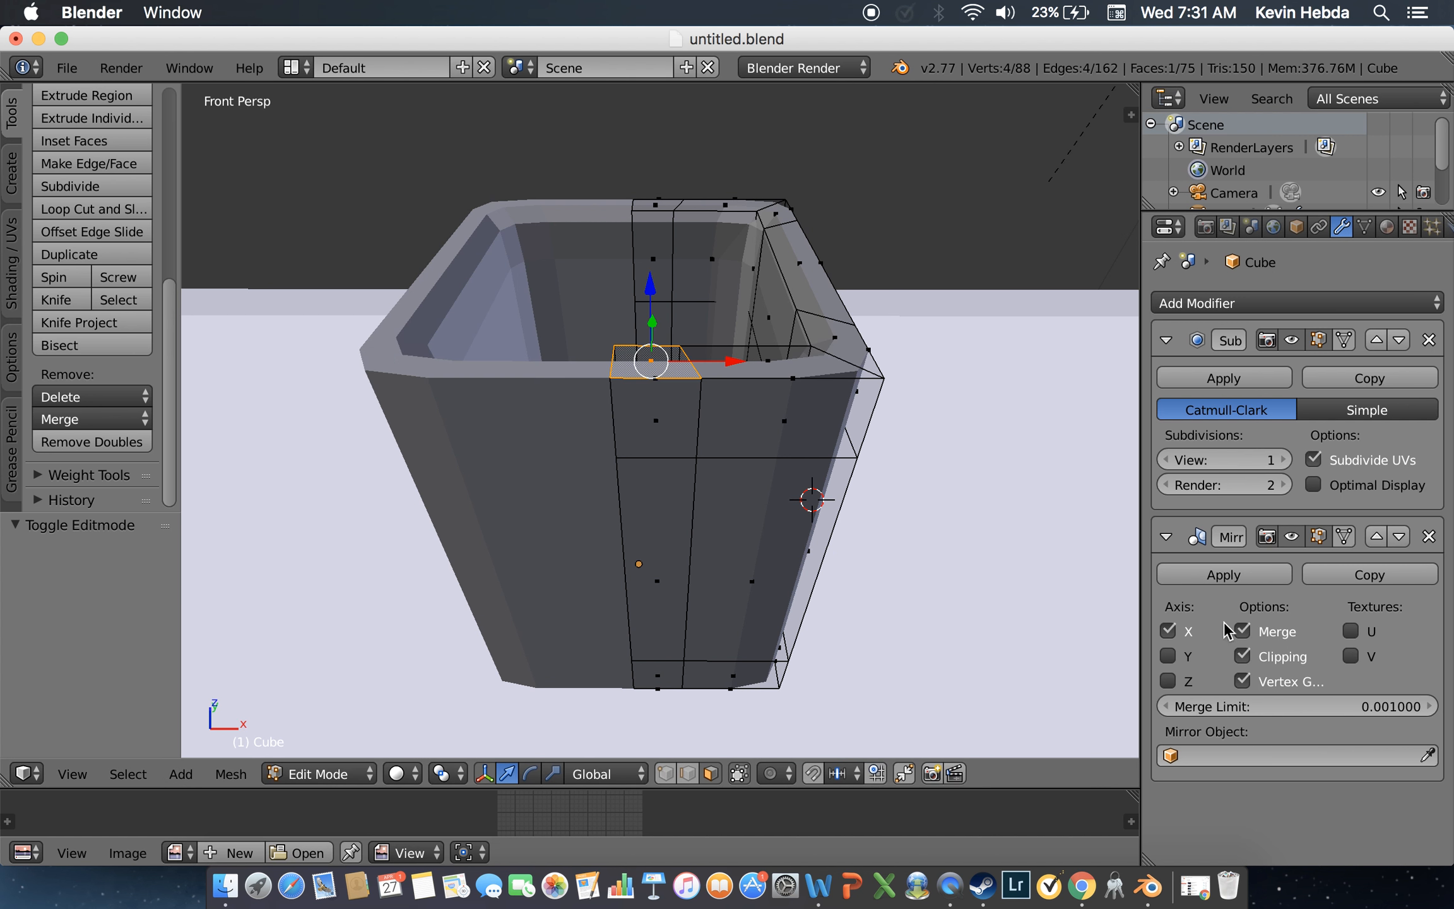
# Step: Turn off Clipping in the Mirror modifier and test moving the selected rim face again
pyautogui.click(1241, 657)
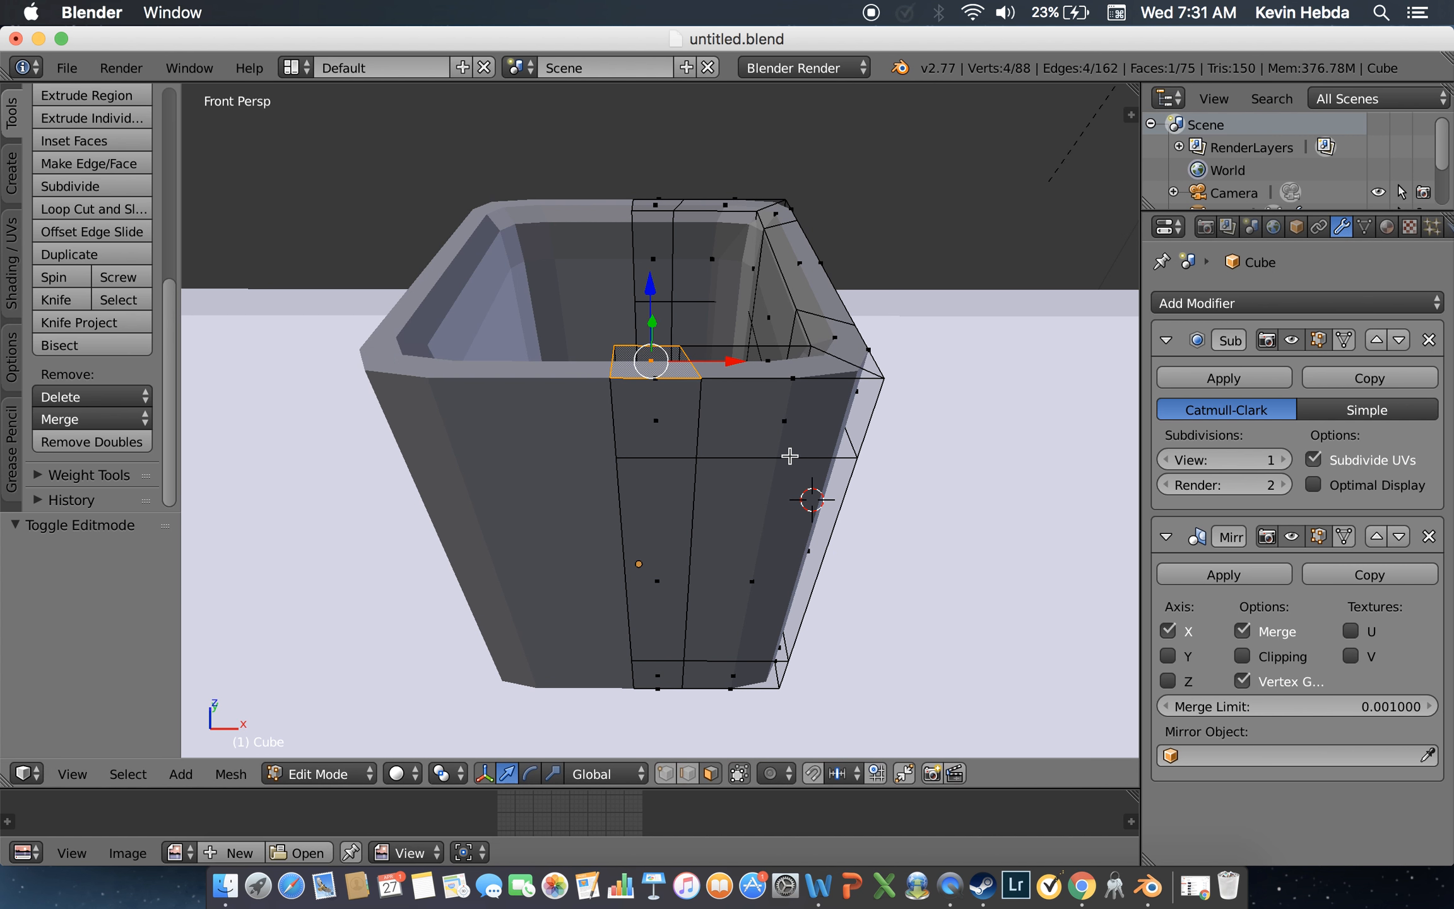
pyautogui.press('g')
pyautogui.press('Escape')
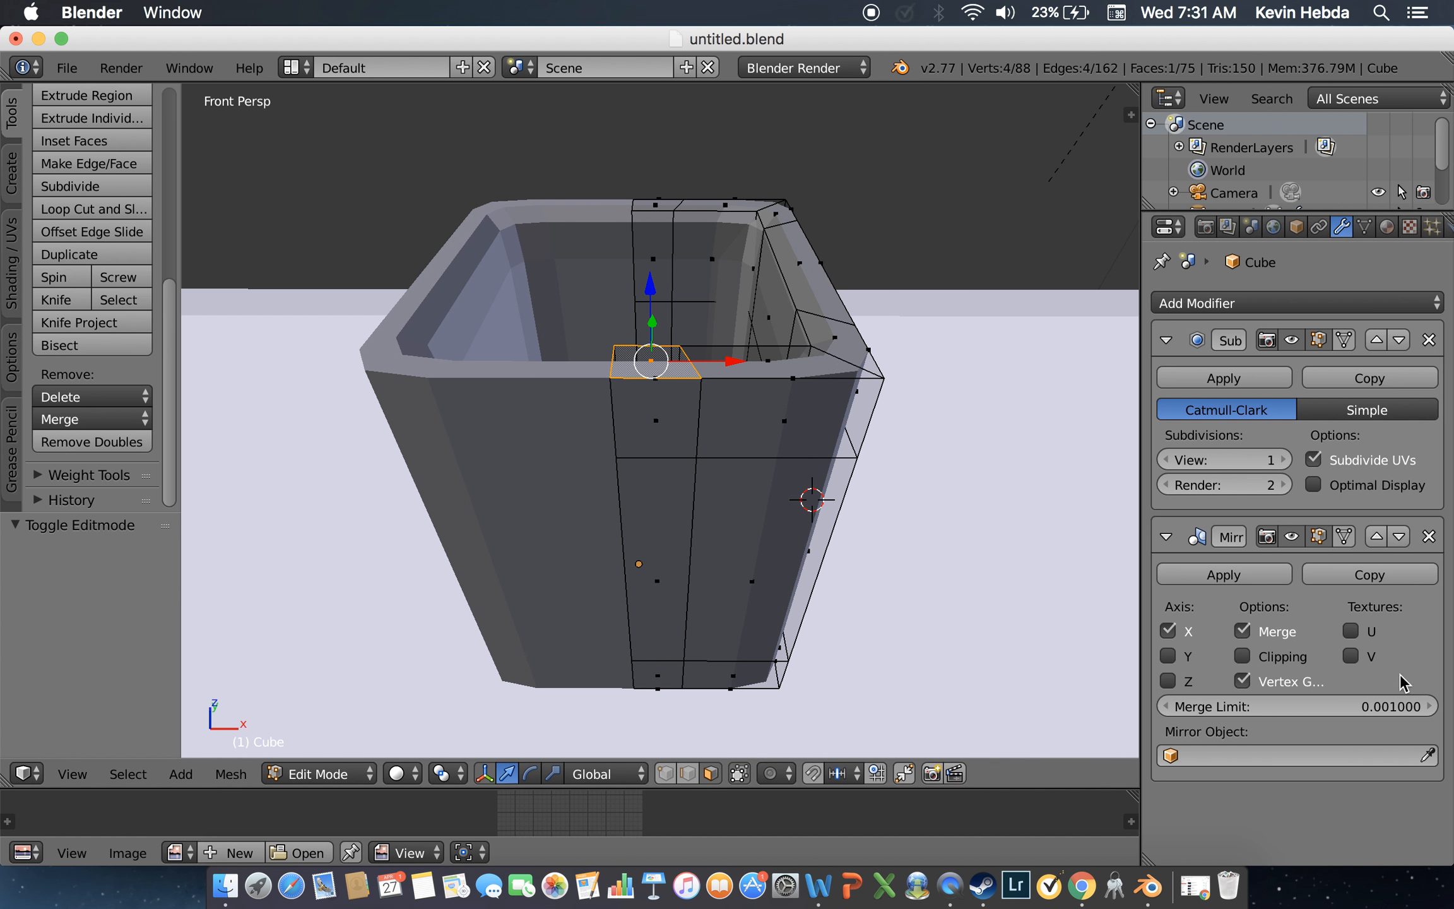
# Step: Set the Mirror modifier's Merge Limit to 0.0352
pyautogui.click(1322, 705)
pyautogui.write('1')
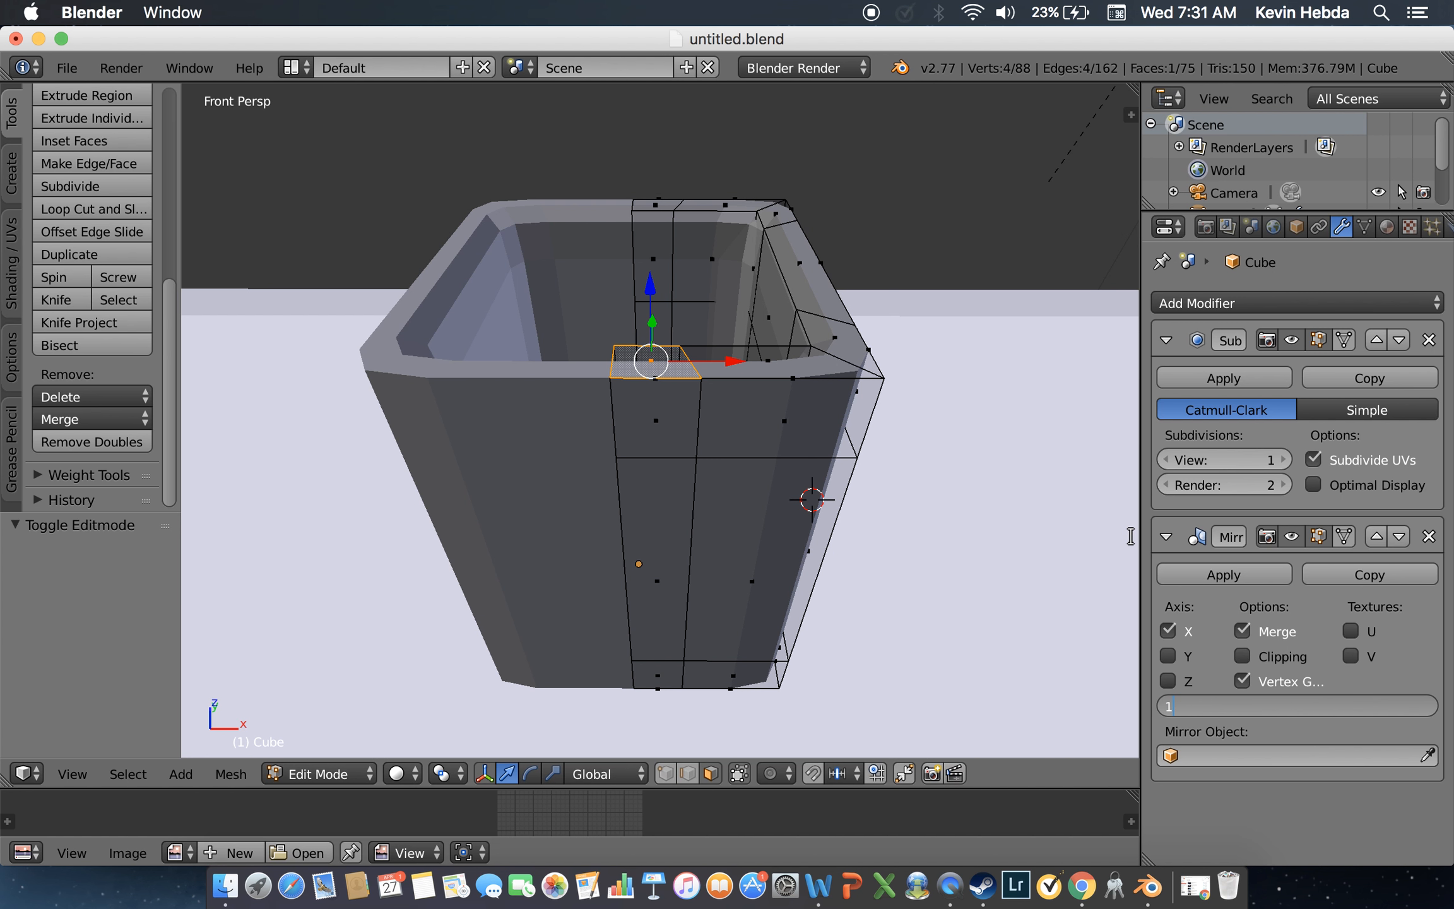
pyautogui.press('Return')
pyautogui.moveTo(1297, 706); pyautogui.dragTo(1318, 707)
# Step: Extrude the tall front wall face beside the mirror seam in place and scale it to about 0.73
pyautogui.moveTo(726, 467); pyautogui.dragTo(669, 442, button='middle')
pyautogui.rightClick(618, 503)
pyautogui.press('e')
pyautogui.press('s')
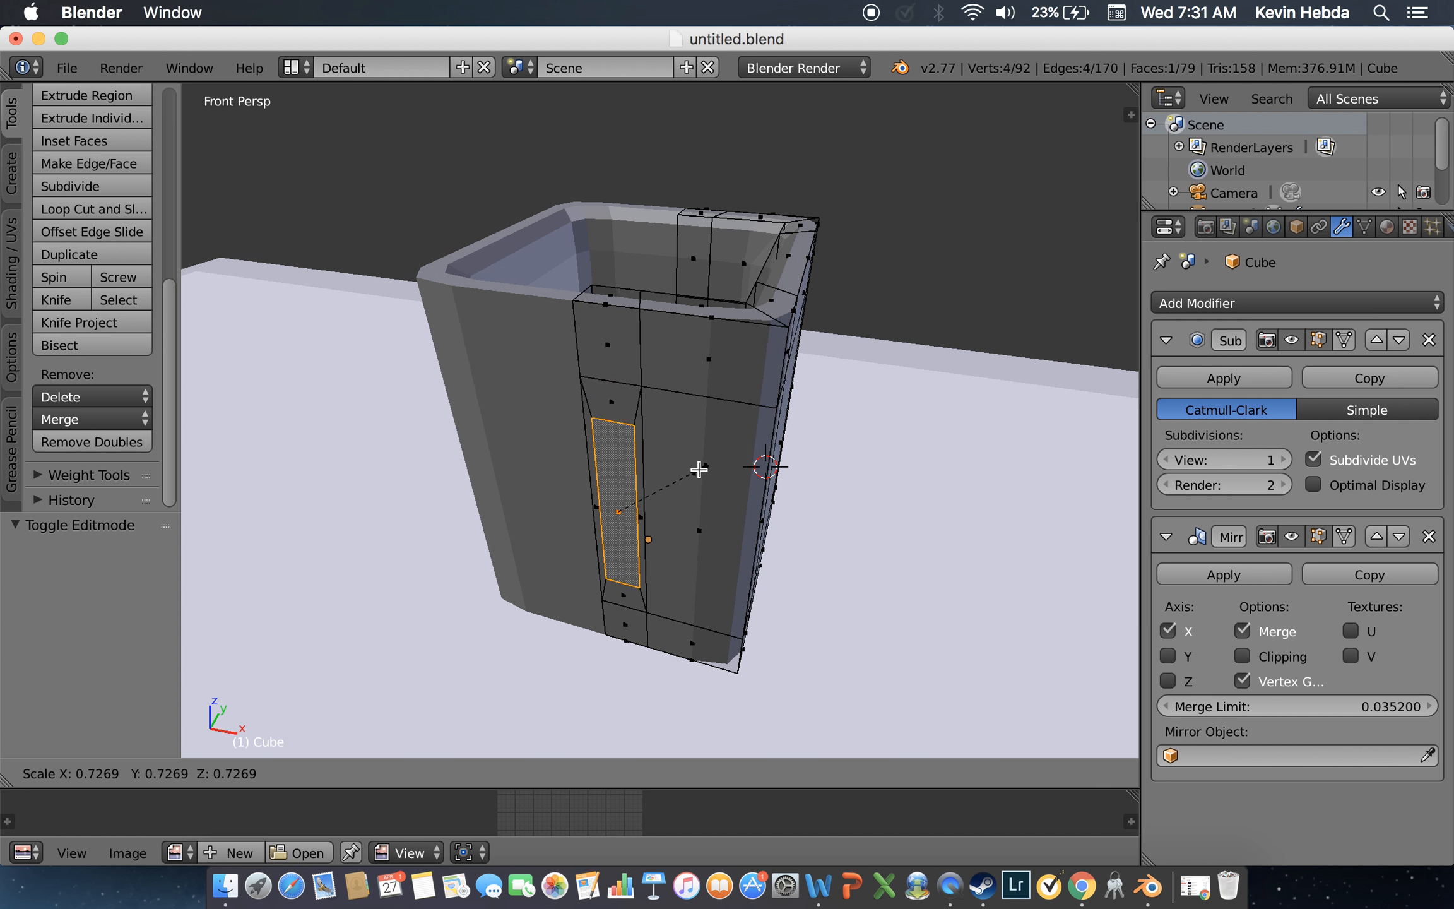
pyautogui.click(699, 469)
# Step: Try moving the extruded face along Y and X, undoing both moves and the scaled extrusion
pyautogui.moveTo(647, 466); pyautogui.dragTo(653, 460)
pyautogui.press('super+z')
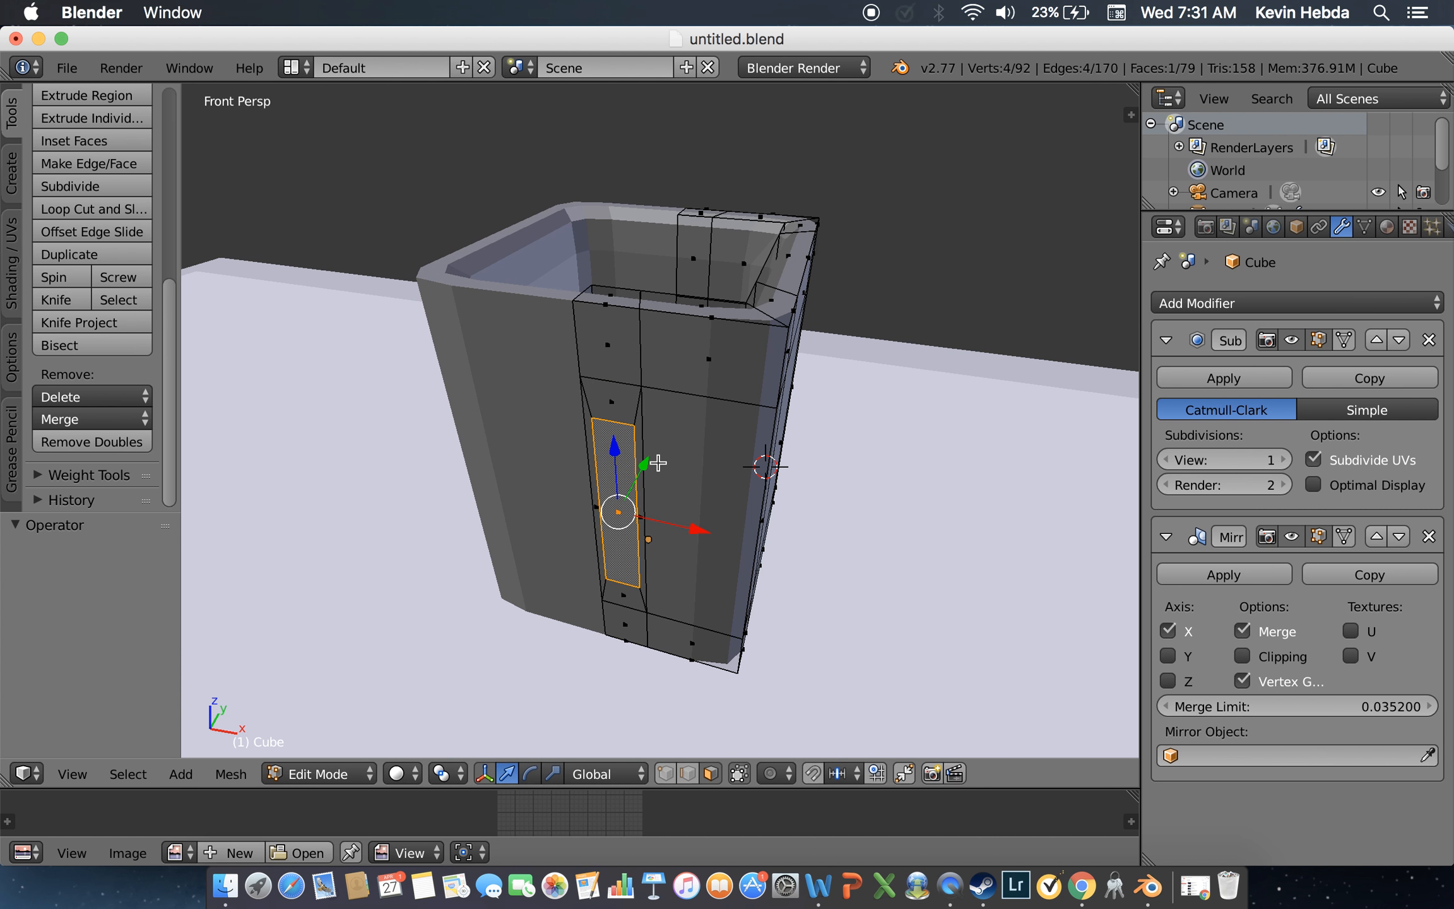
pyautogui.moveTo(692, 529); pyautogui.dragTo(688, 529)
pyautogui.press('super+z')
pyautogui.press('super+z')
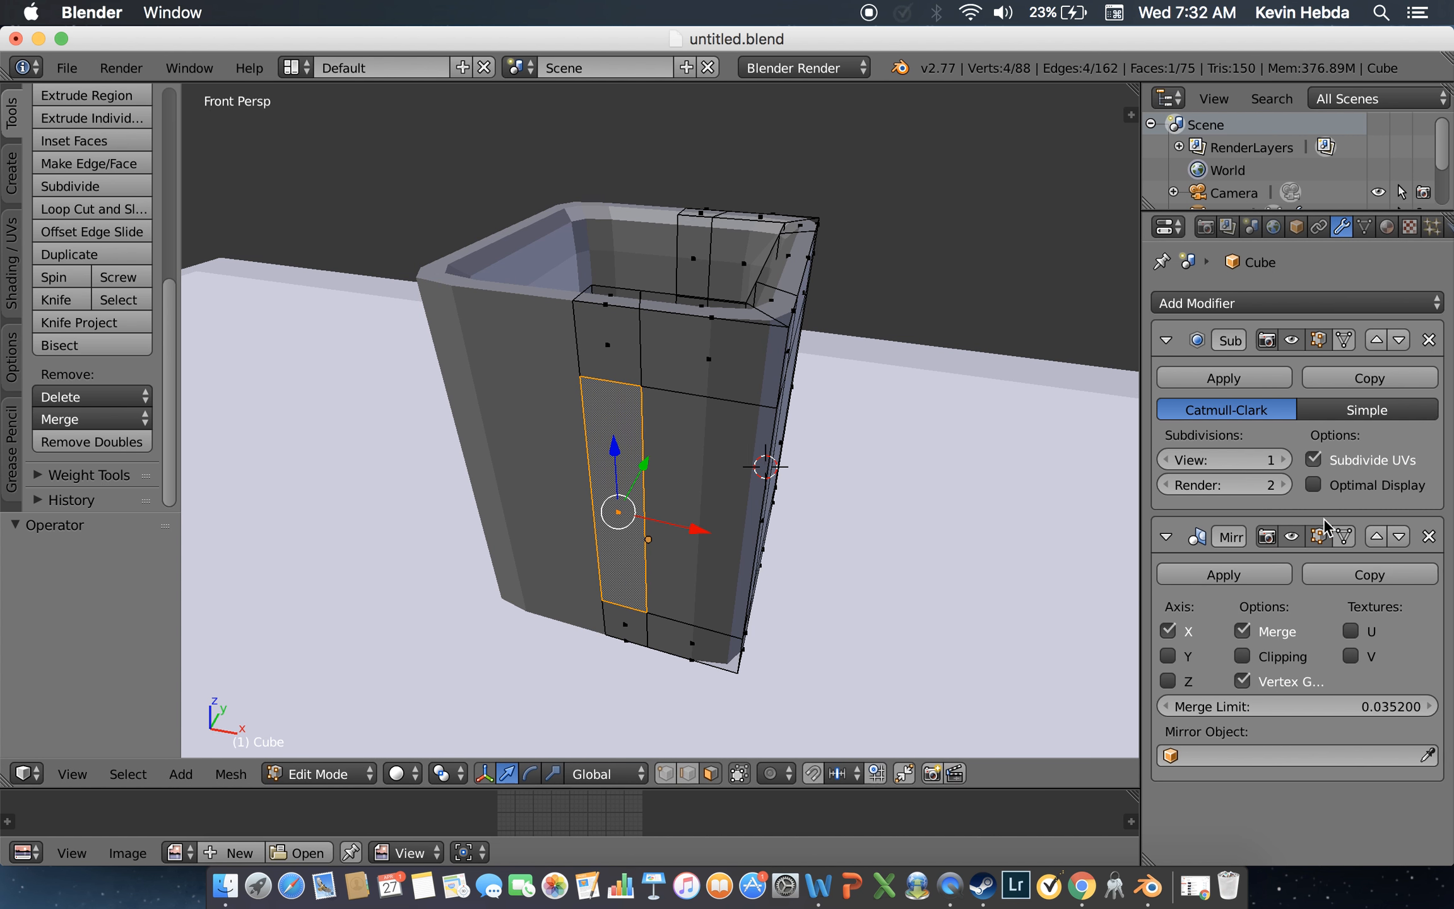
# Step: Move the Mirror modifier above Subdivision Surface, and test and undo a scaled extrusion of the selected wall face
pyautogui.click(1380, 538)
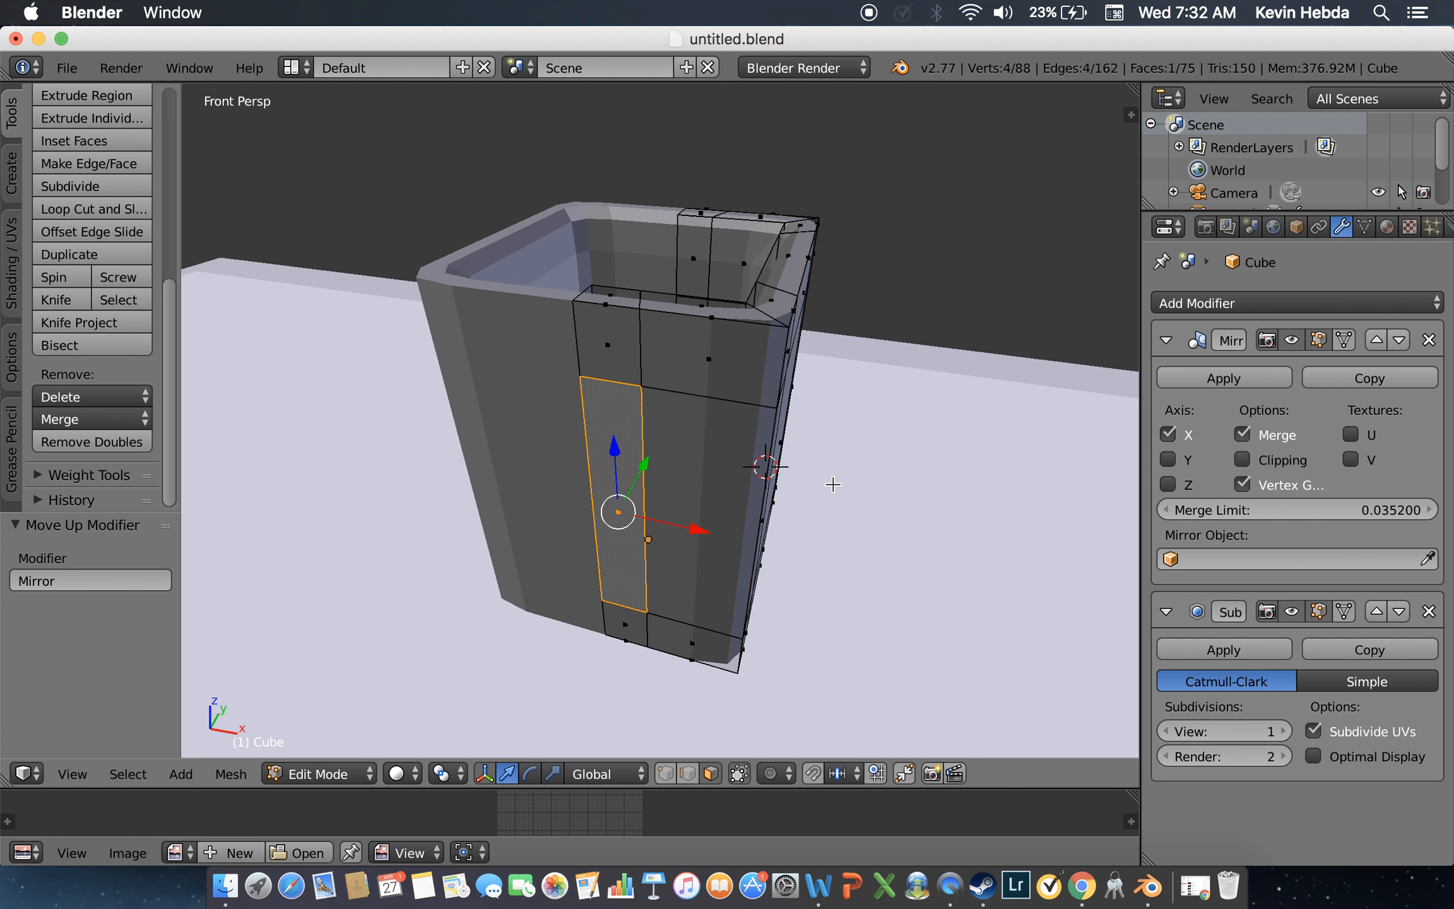
pyautogui.press('e')
pyautogui.press('s')
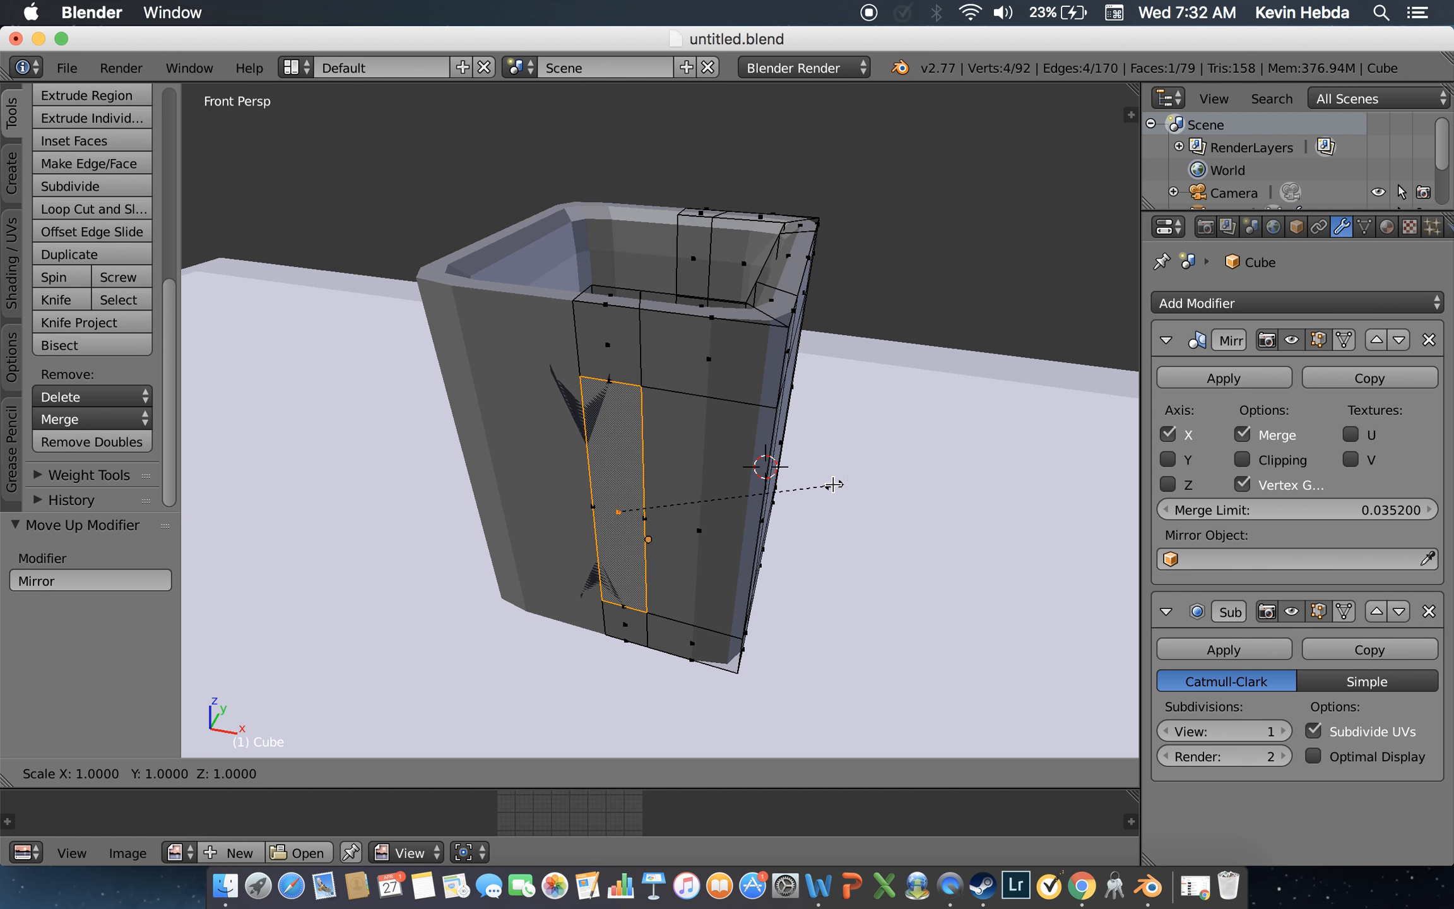
pyautogui.click(756, 466)
pyautogui.hotkey('ctrl', 'z')
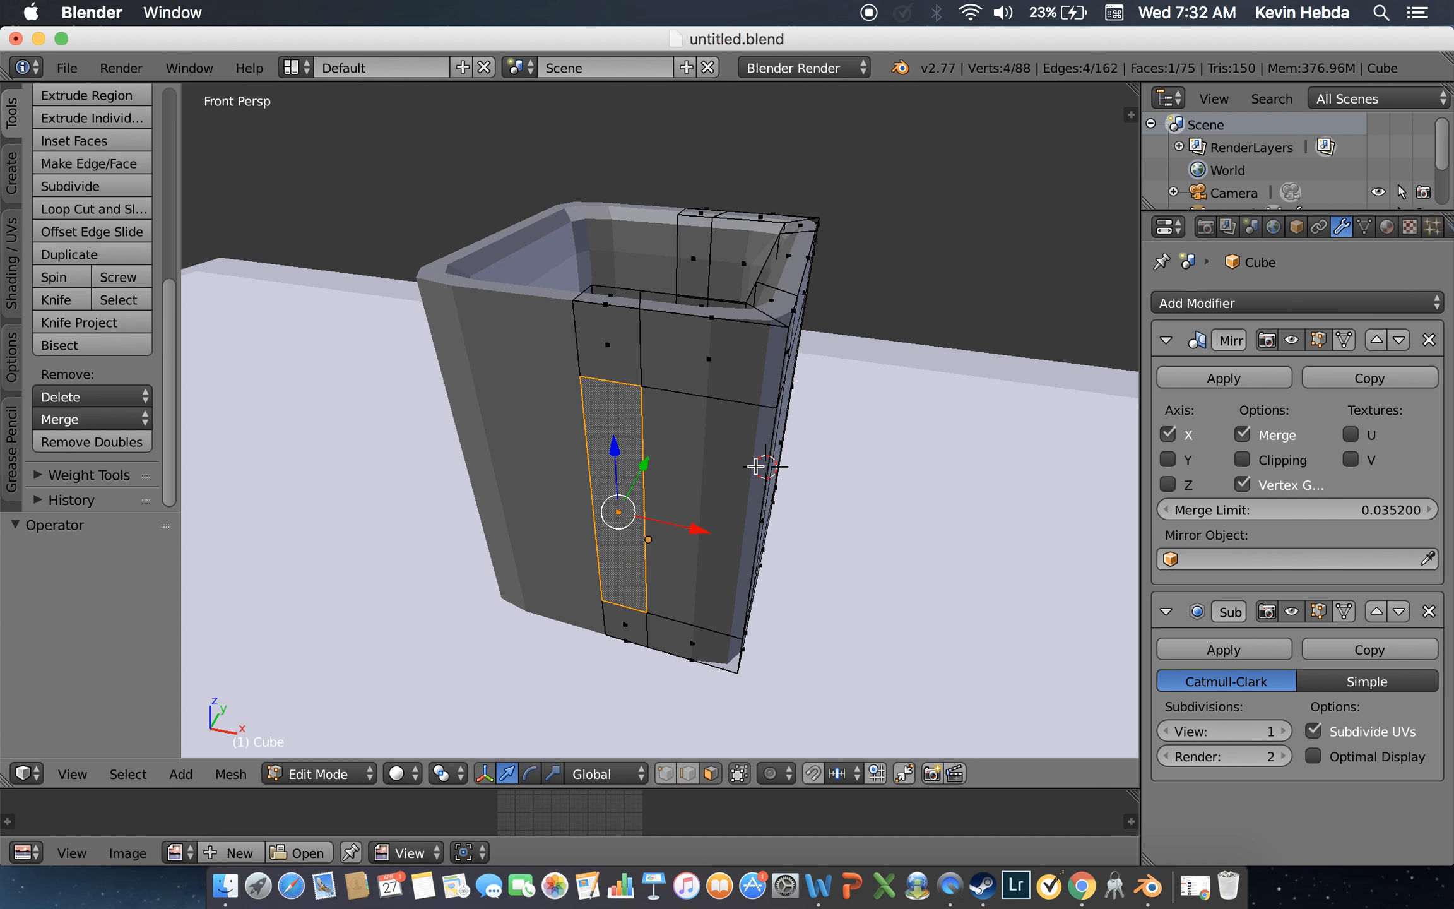
pyautogui.hotkey('shift', 'f')
pyautogui.press('w')
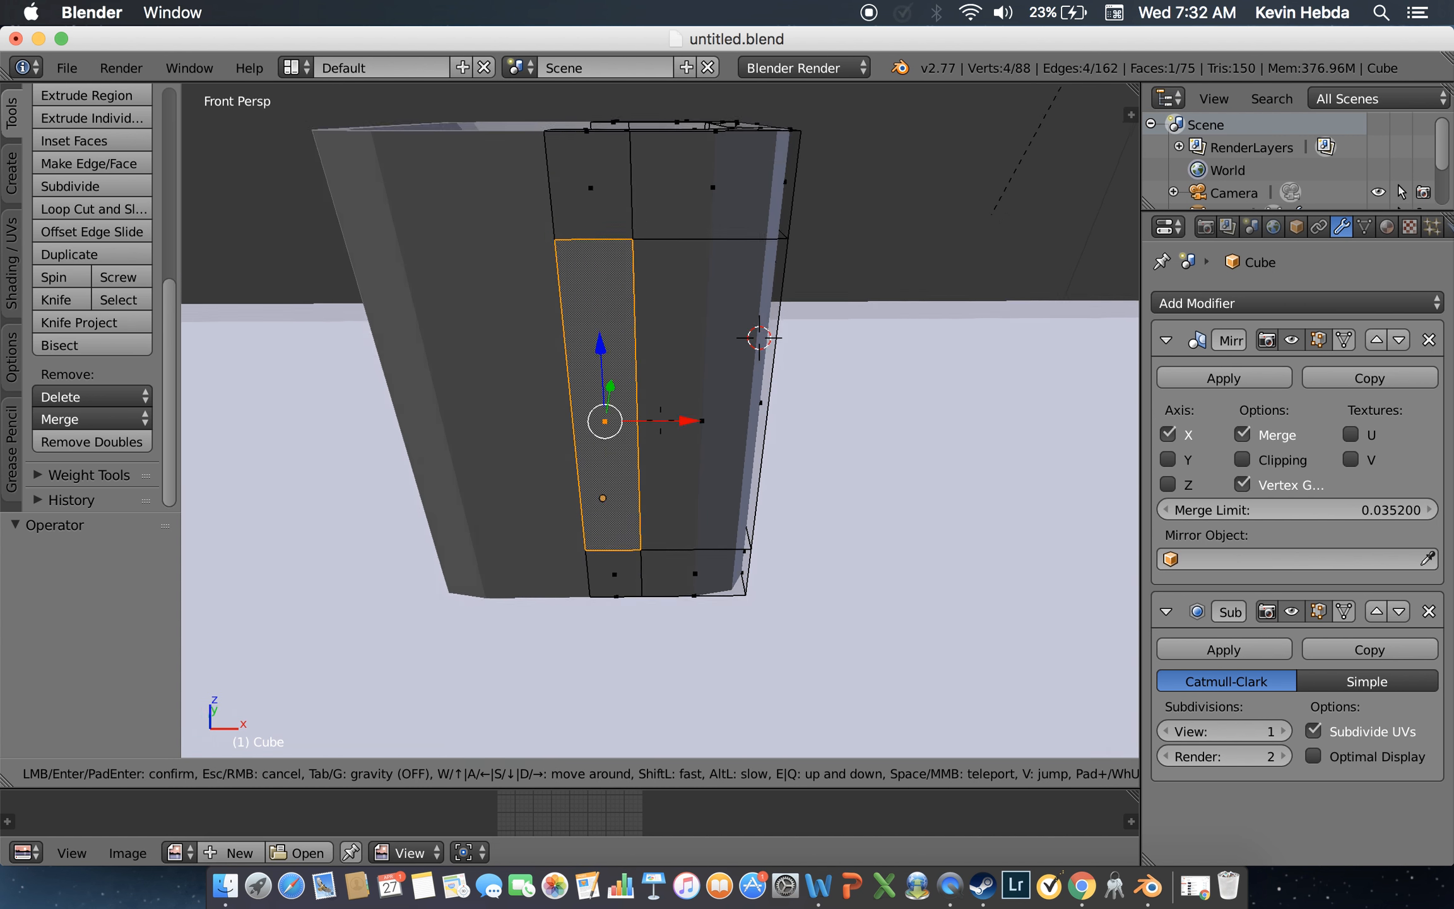
pyautogui.press('s')
pyautogui.press('w')
pyautogui.click(660, 420)
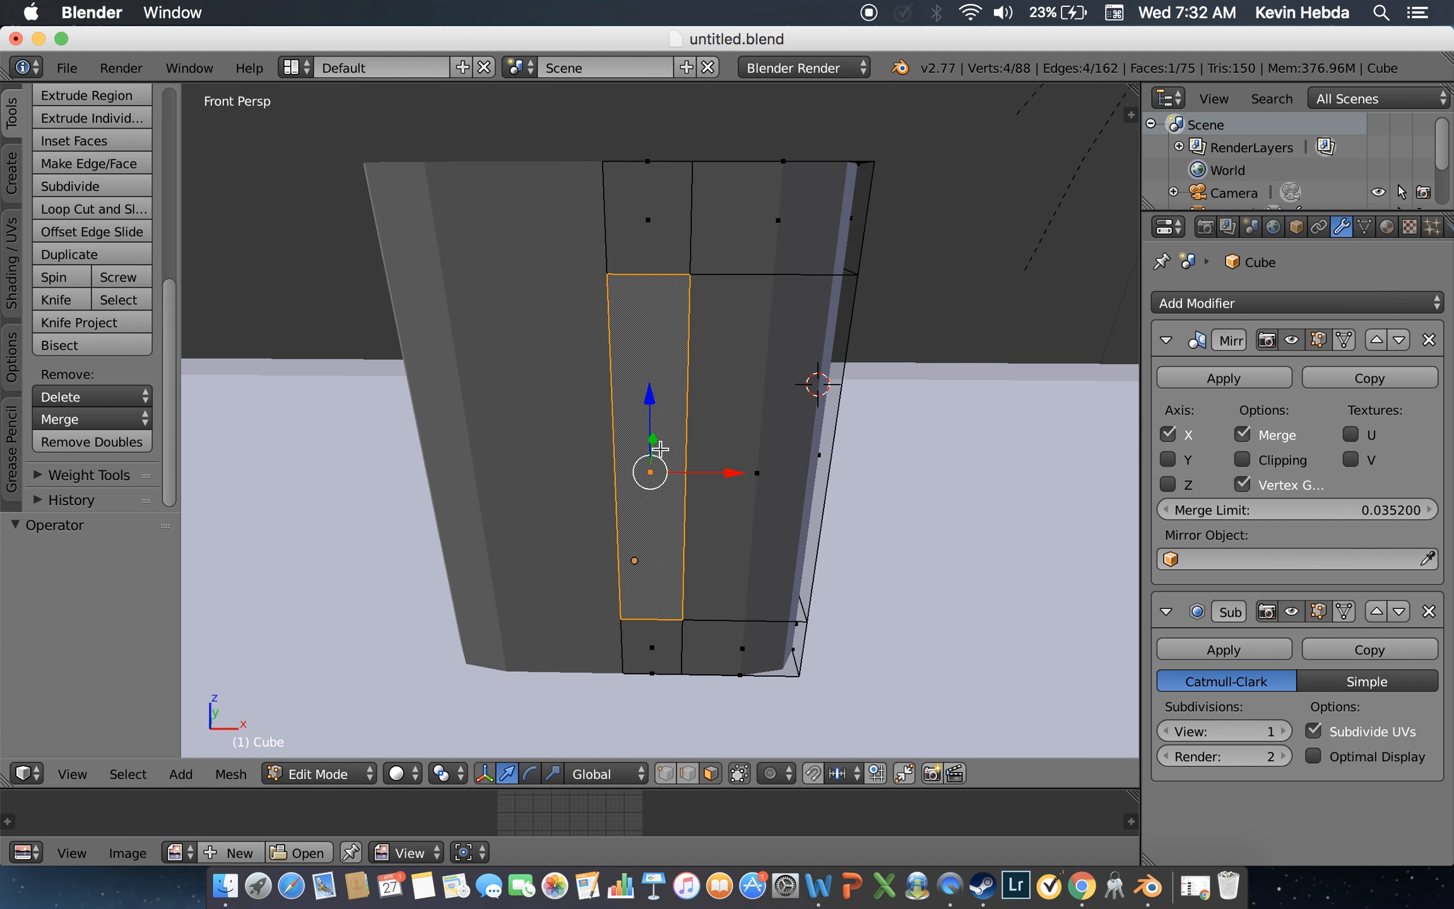
# Step: Test-extrude the selected front face along Y by 0.112, move the Mirror modifier below Subdivision Surface, and undo the extrusion
pyautogui.press('e')
pyautogui.press('y')
pyautogui.click(727, 451)
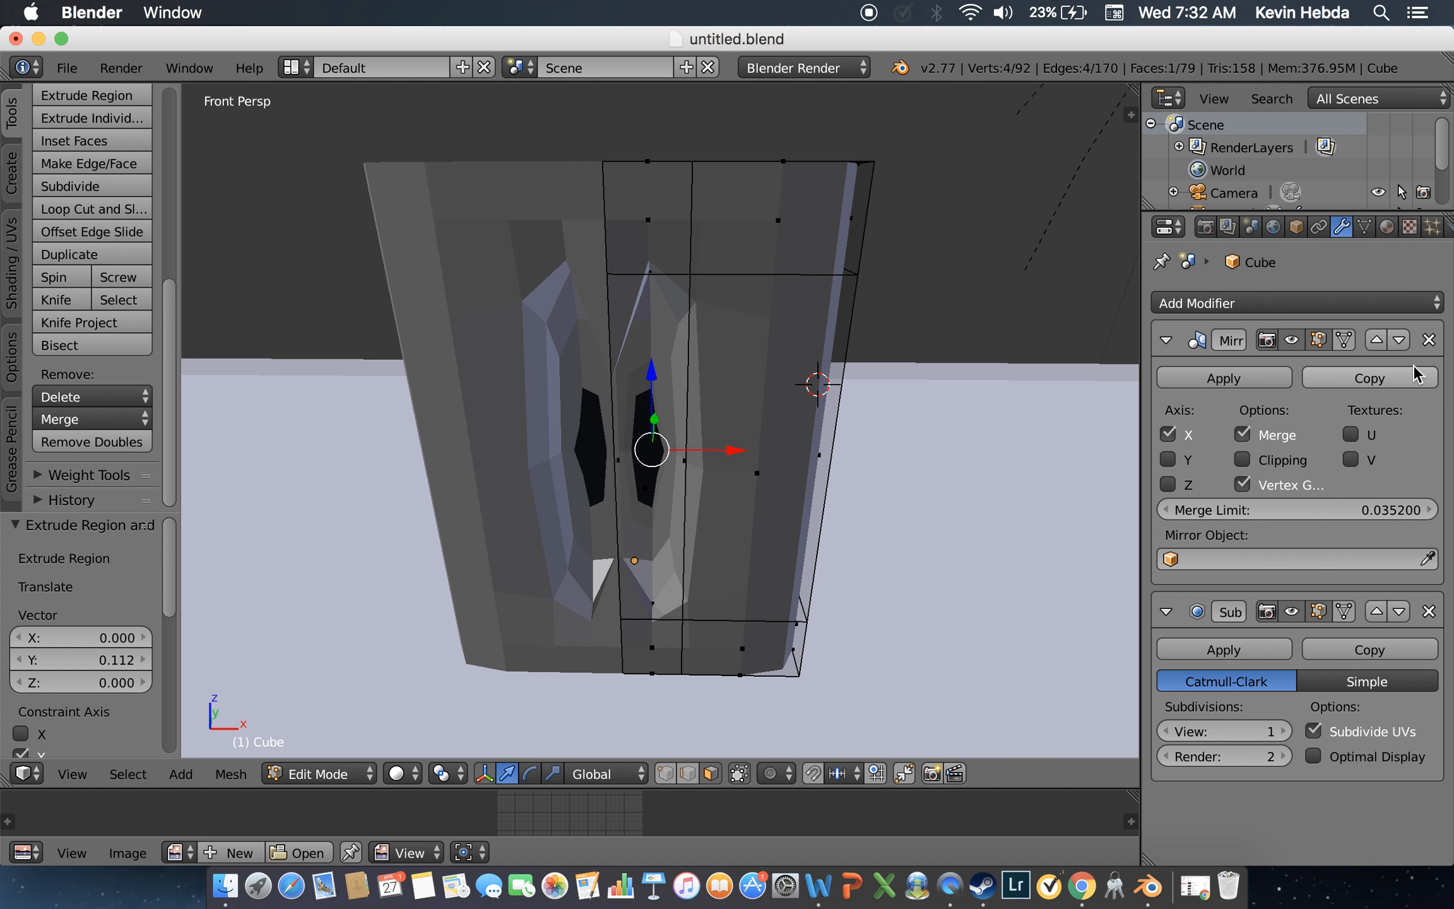
pyautogui.click(1399, 341)
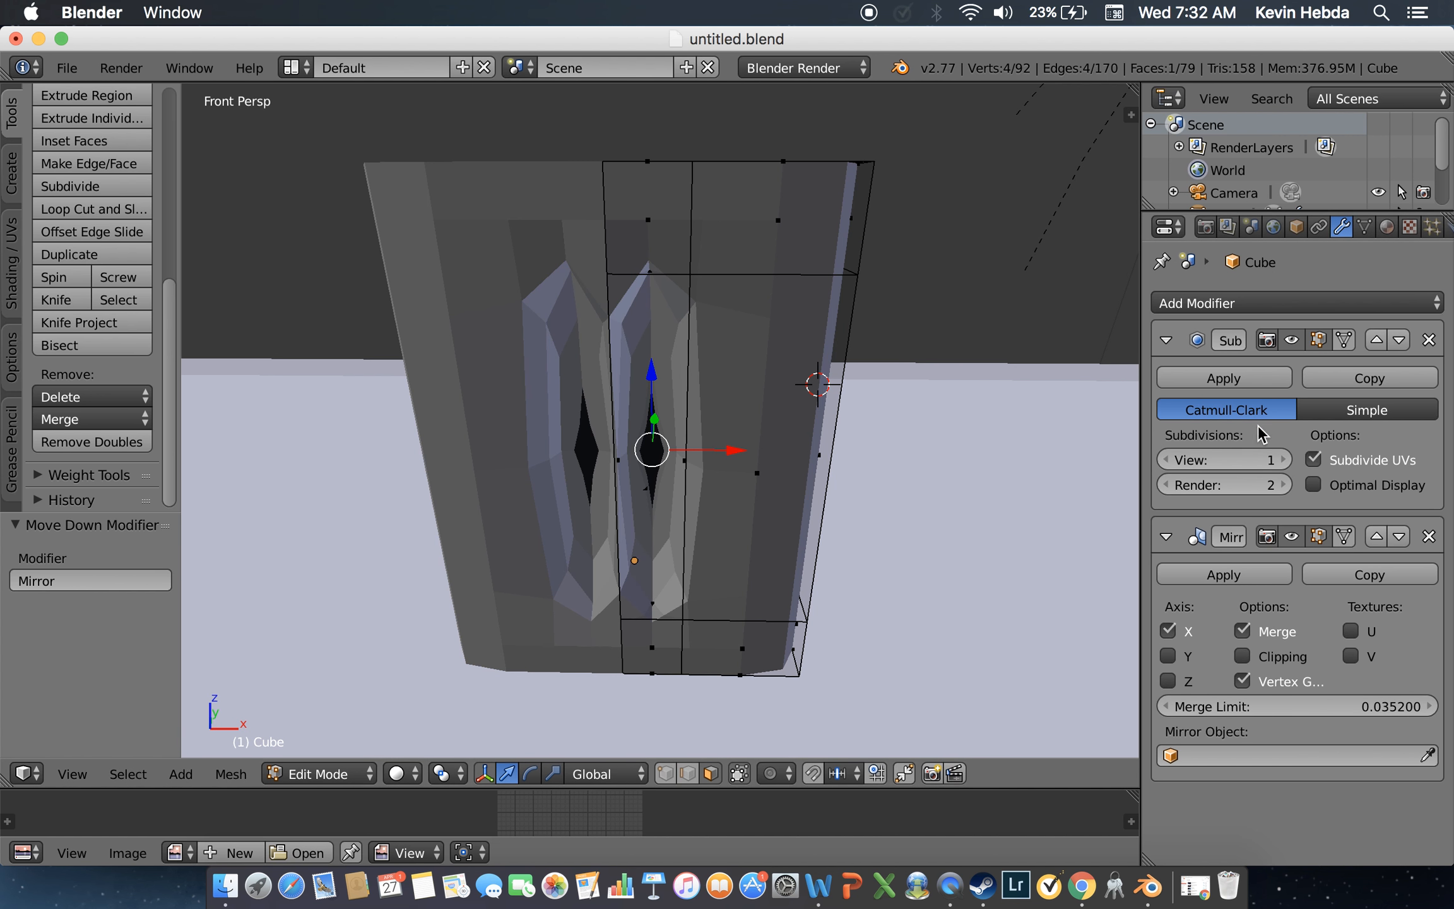
pyautogui.hotkey('ctrl', 'z')
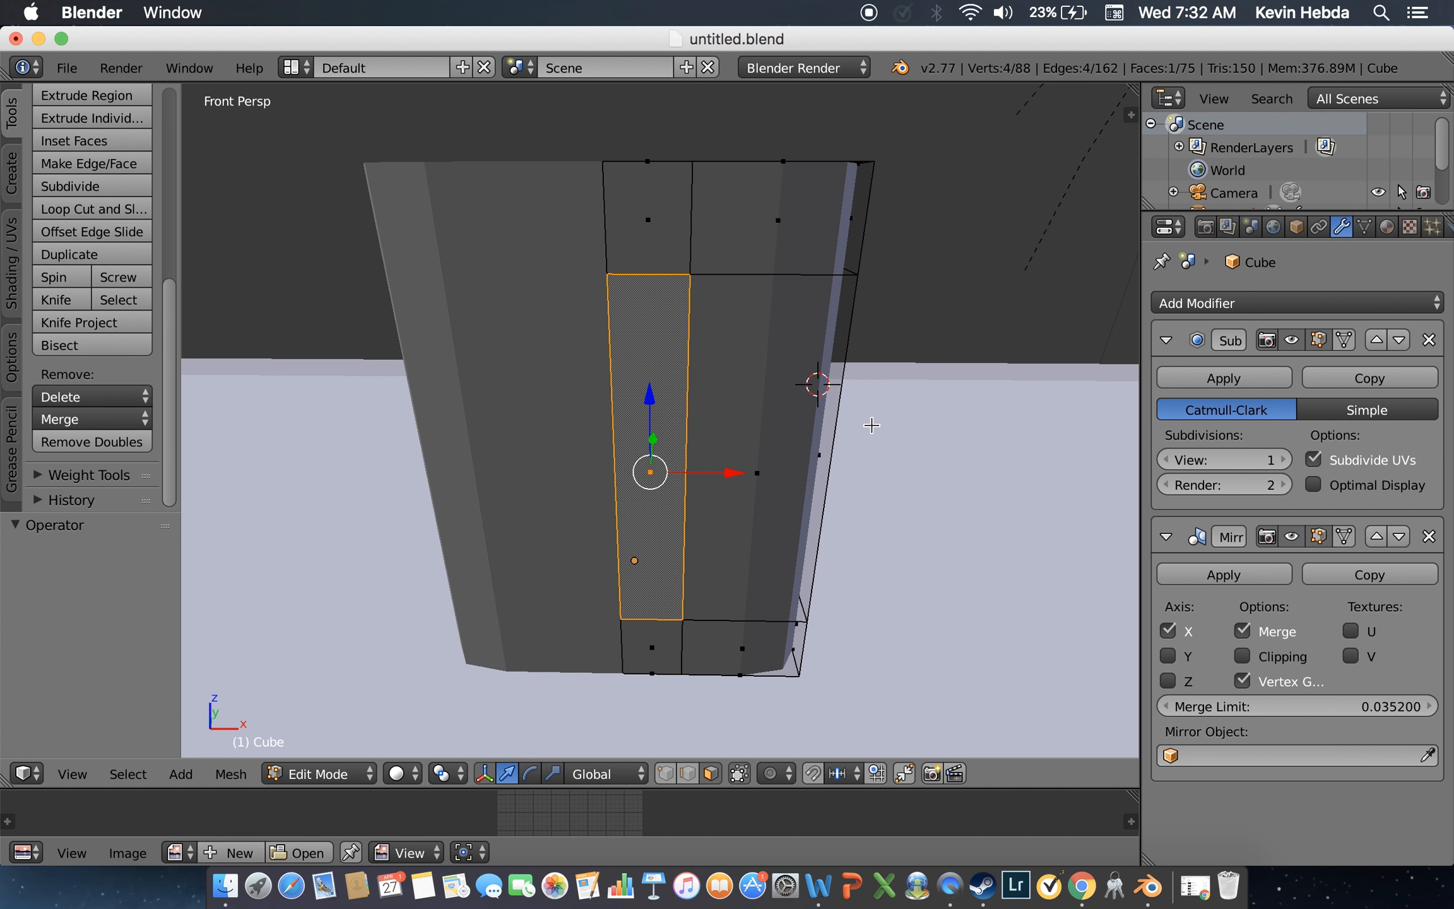
# Step: Apply the Mirror modifier in Object Mode and return to Edit Mode
pyautogui.press('Tab')
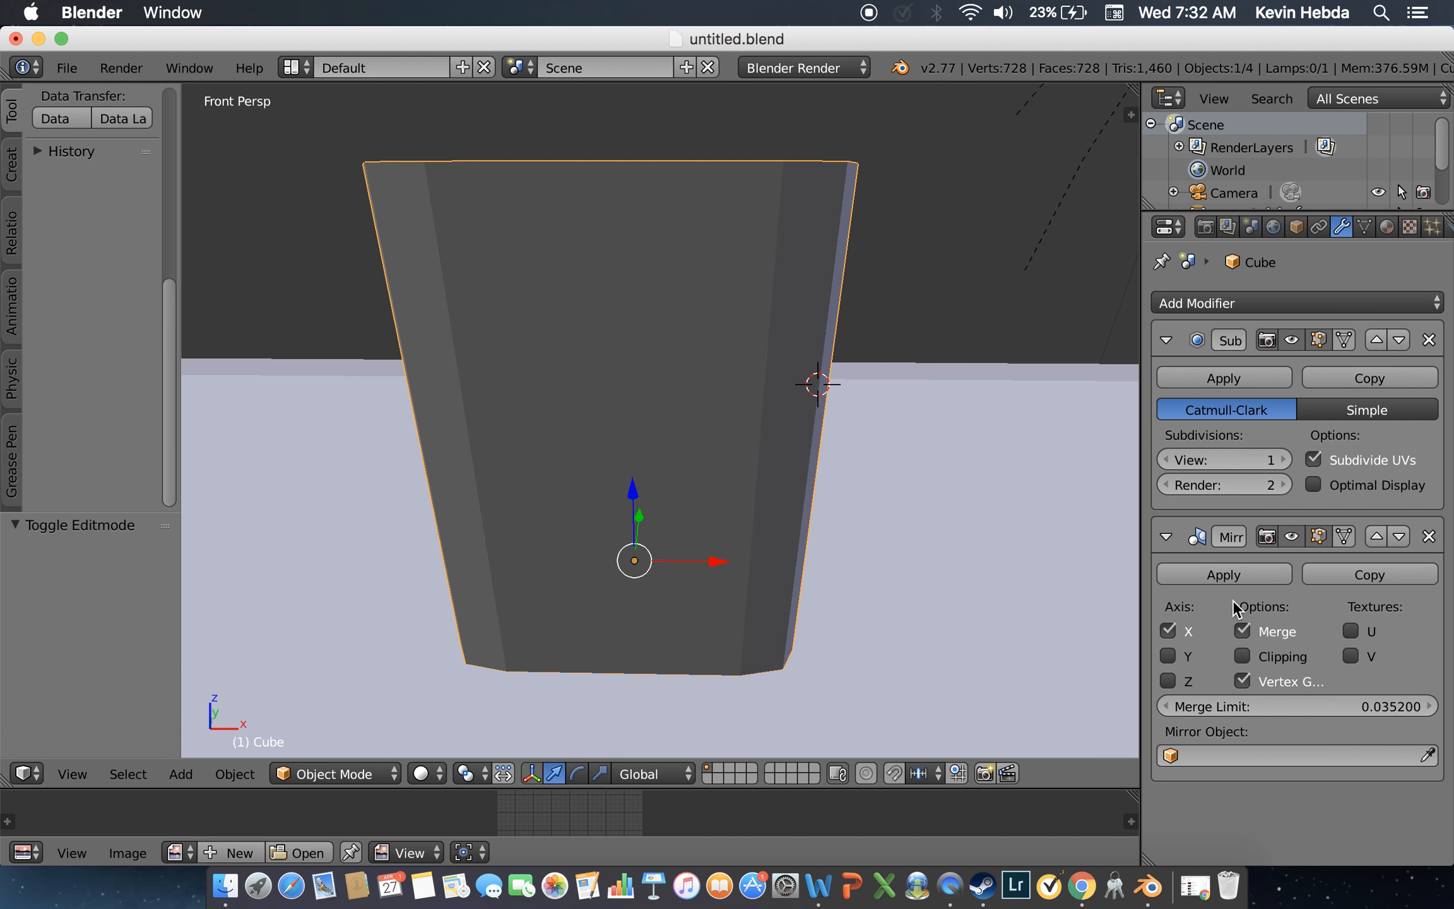
pyautogui.click(1230, 574)
pyautogui.press('Tab')
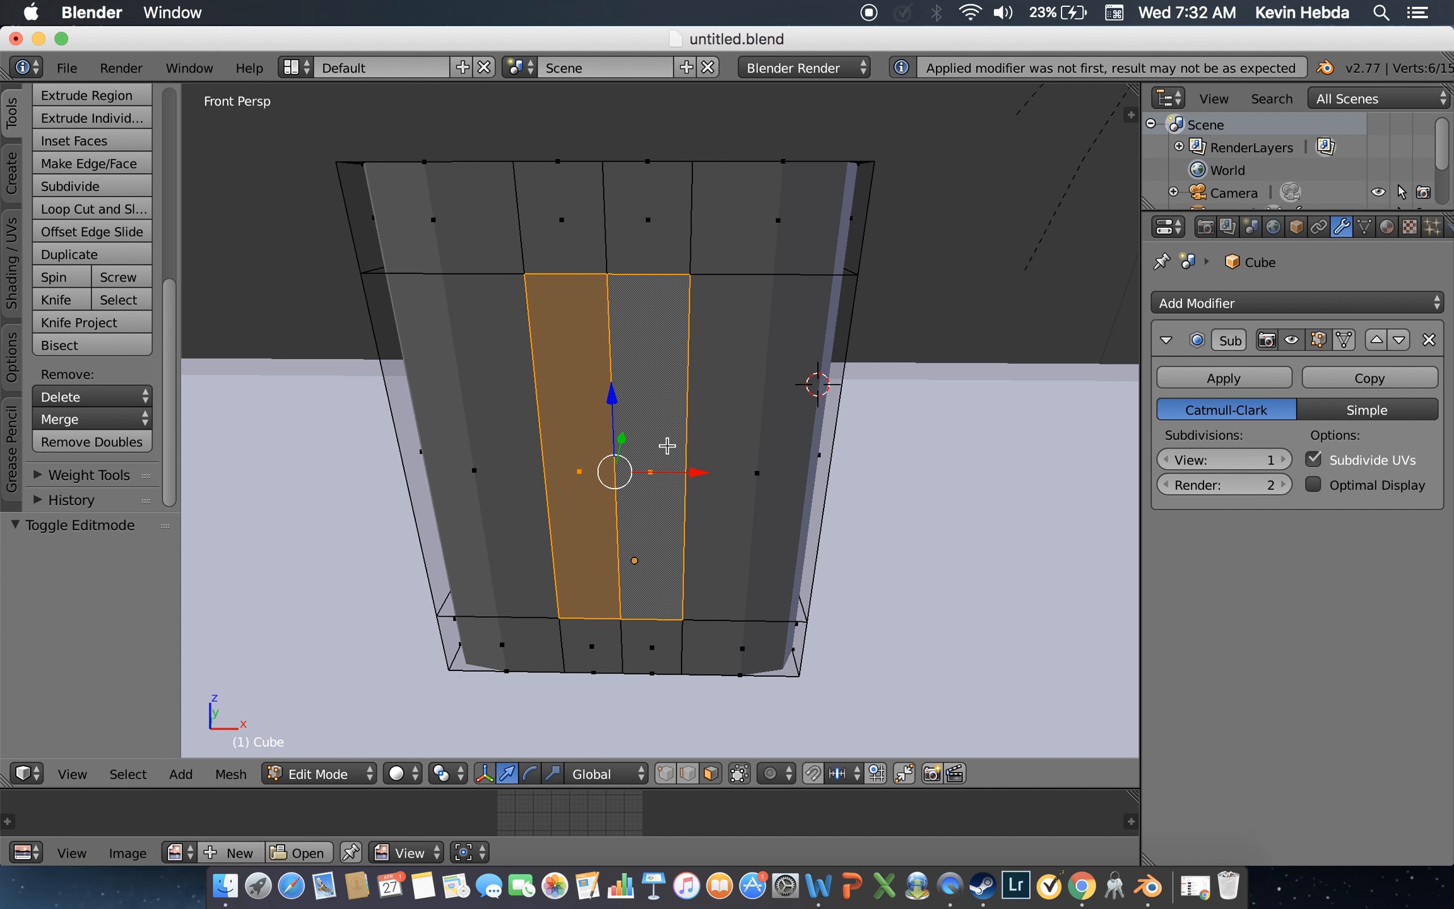
# Step: Merge the two selected tall front faces either side of the centre seam into a single face
pyautogui.hotkey('shift', 'f')
pyautogui.press('s')
pyautogui.press('w')
pyautogui.press('d')
pyautogui.press('s')
pyautogui.press('s')
pyautogui.press('w')
pyautogui.press('a')
pyautogui.press('s')
pyautogui.press('w')
pyautogui.click(660, 420)
pyautogui.moveTo(640, 463); pyautogui.dragTo(642, 461)
pyautogui.press('super+z')
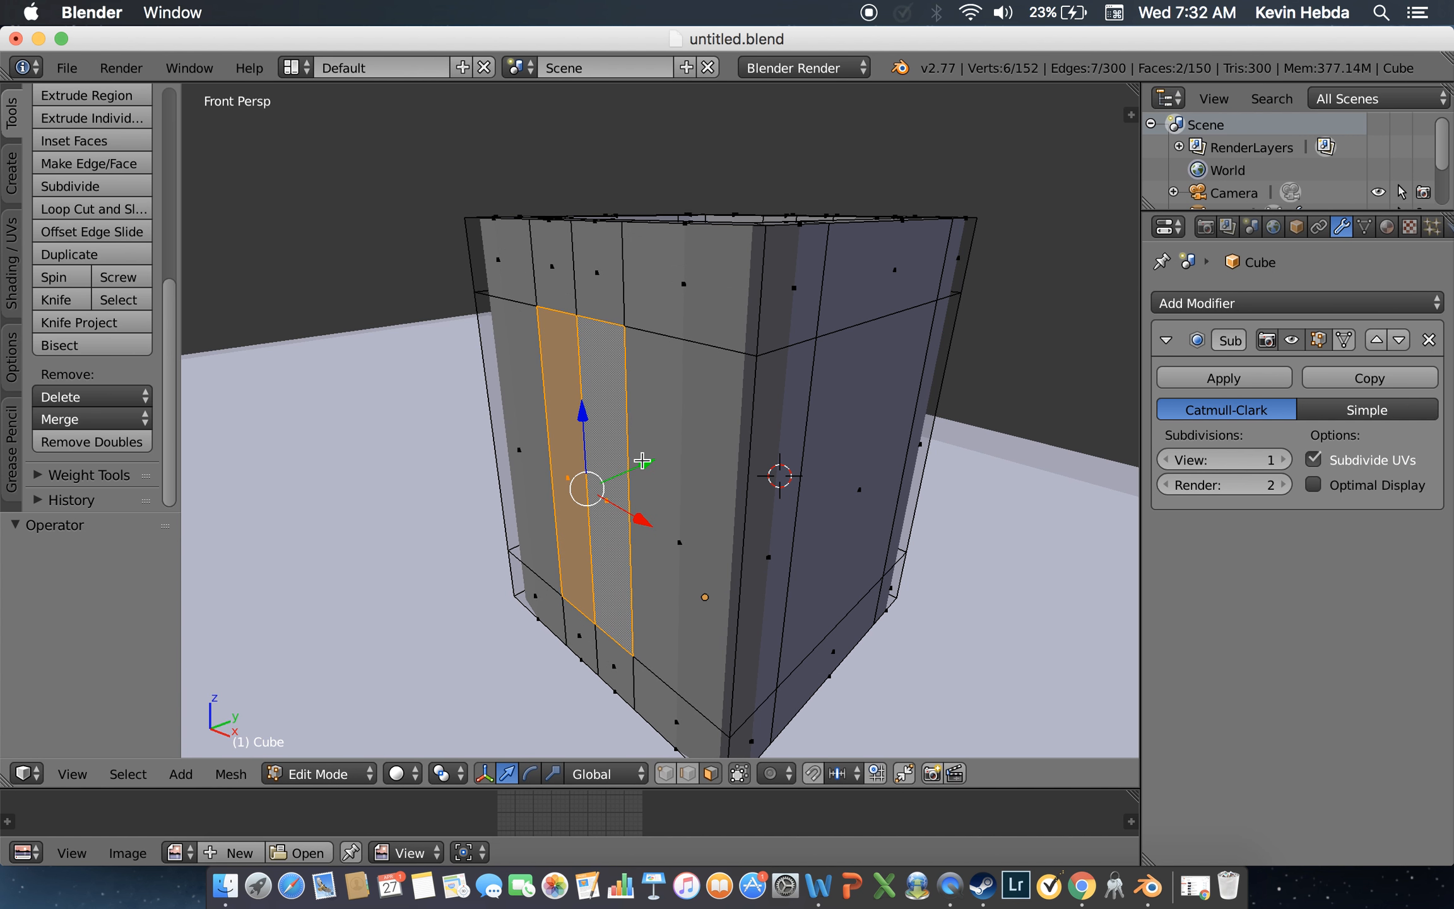
pyautogui.press('f')
# Step: Try extruding the merged front face inward by about 0.12 and undo the extrusion
pyautogui.press('e')
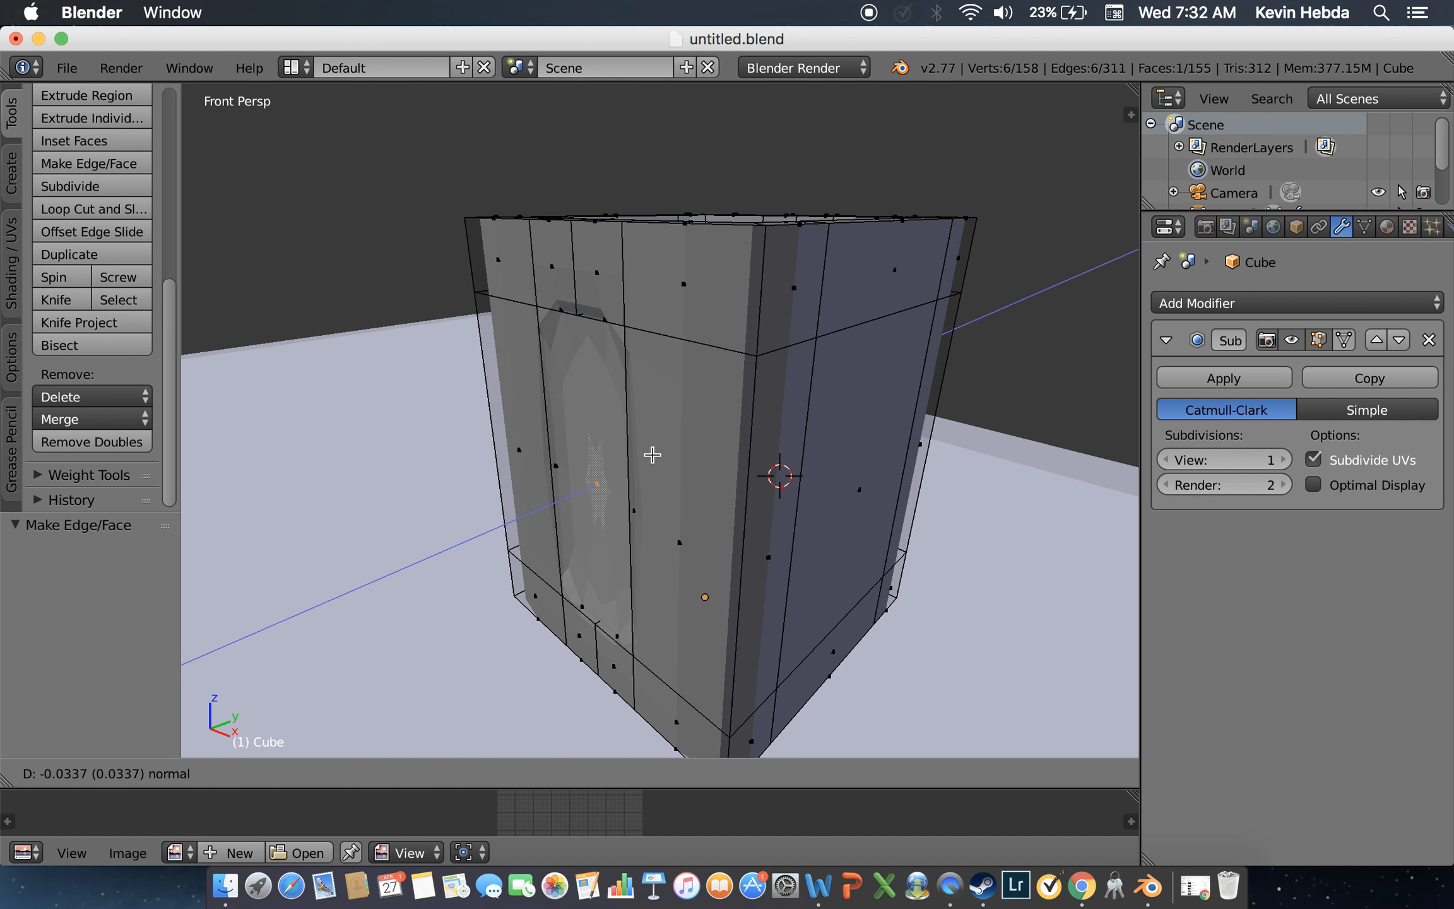
pyautogui.rightClick(629, 455)
pyautogui.press('e')
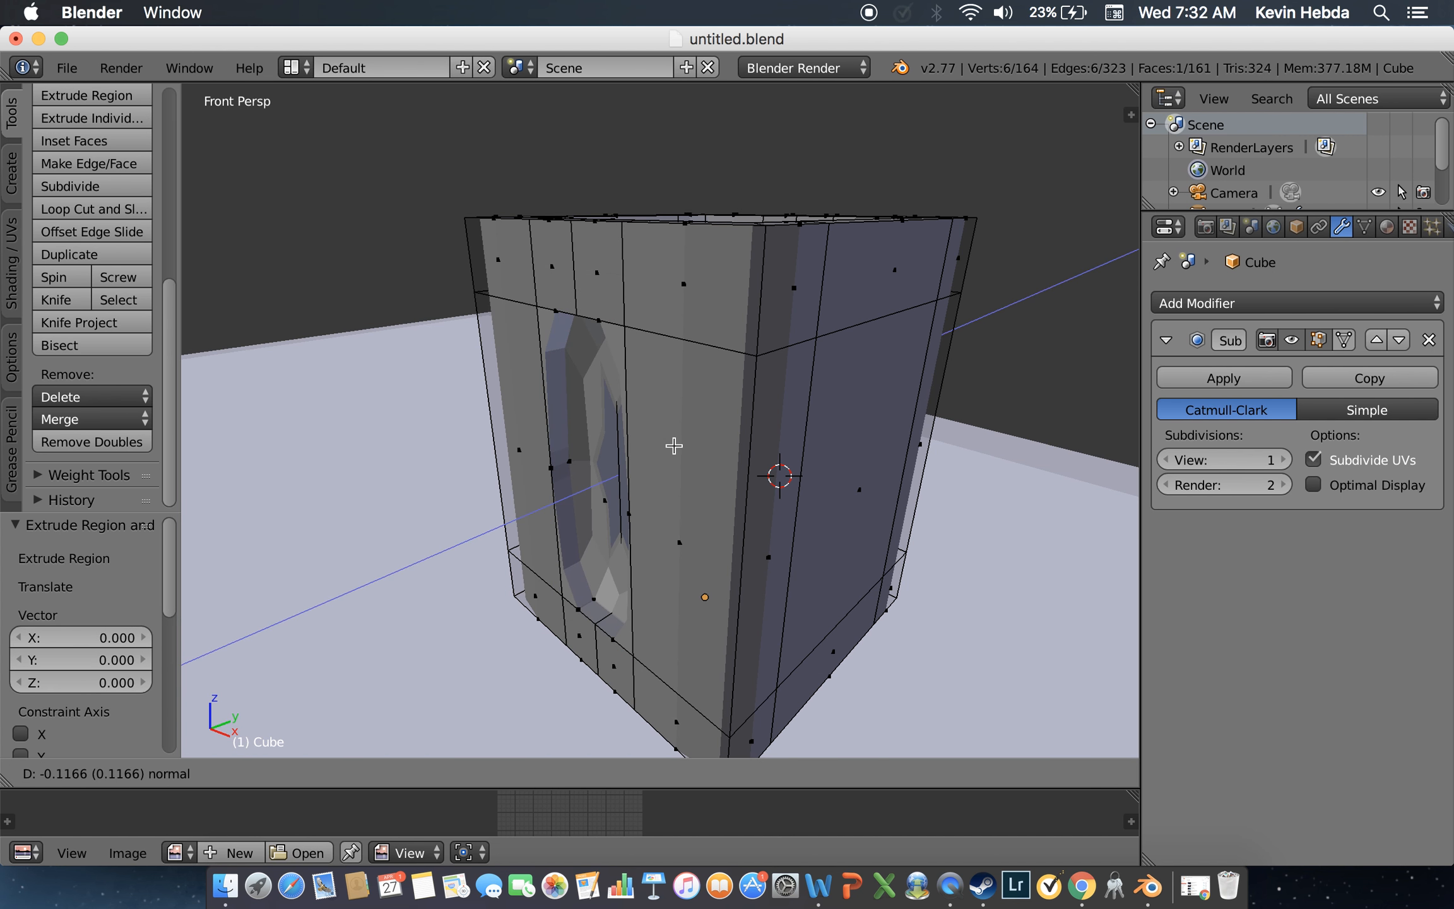
pyautogui.click(679, 444)
pyautogui.hotkey('ctrl', 'z')
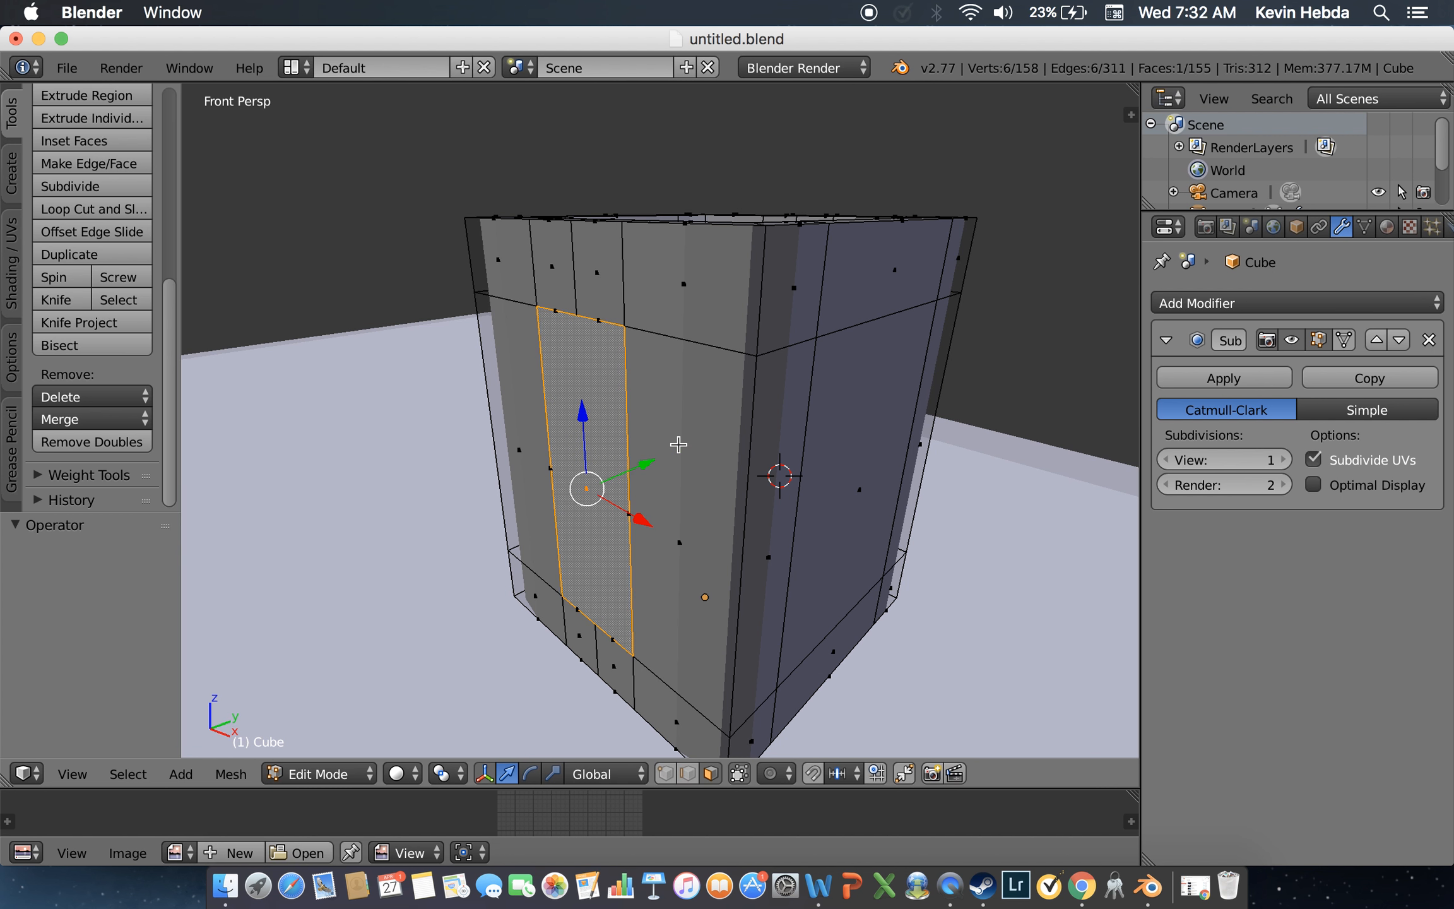
# Step: Extrude the merged front face inward by about 0.06 to form a recessed panel, and clear the selection
pyautogui.press('e')
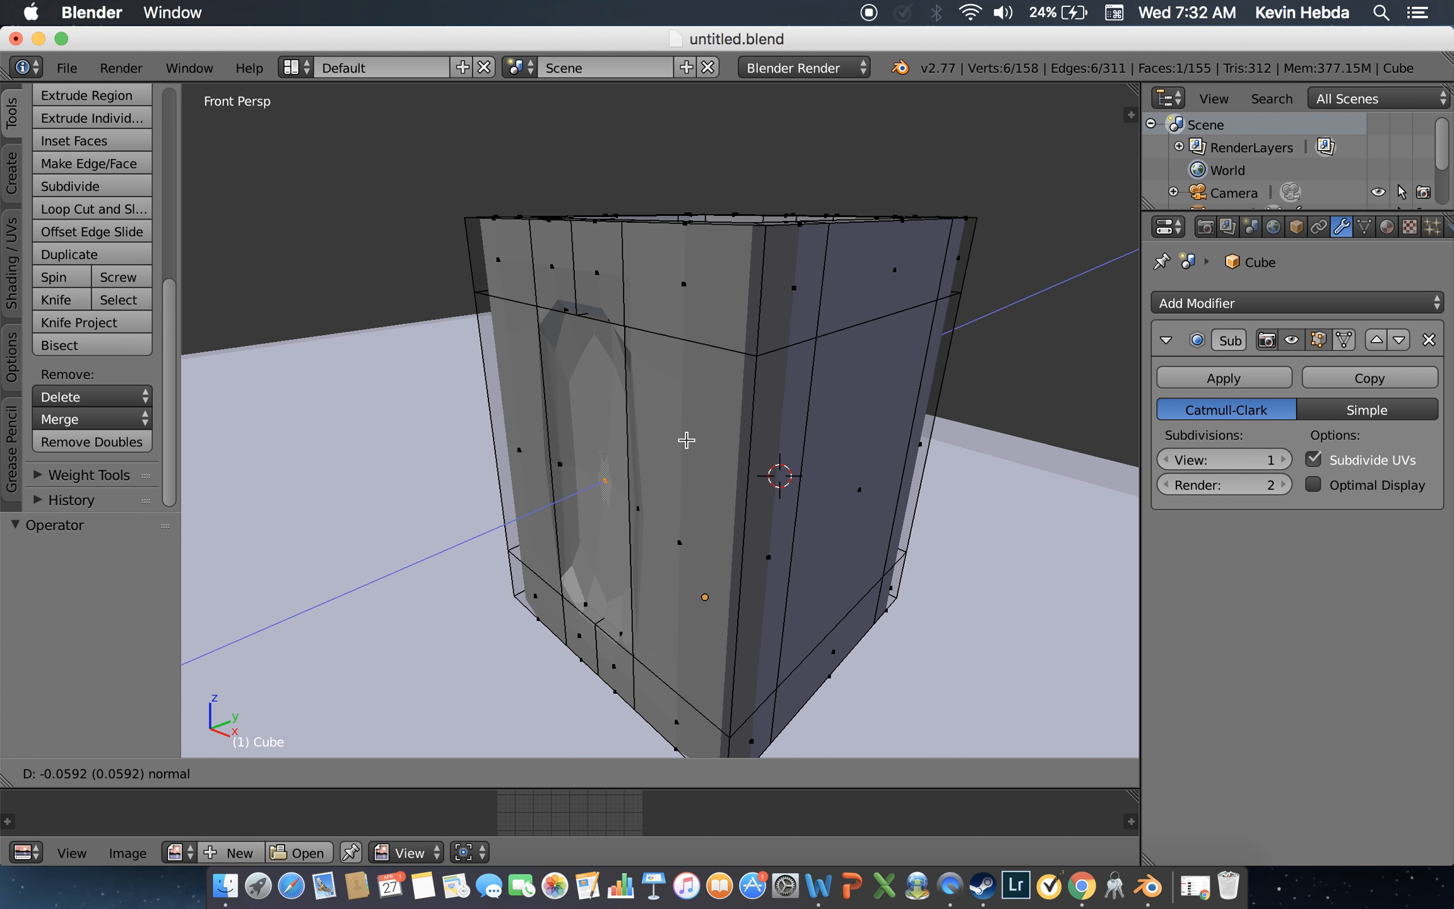
pyautogui.click(678, 434)
pyautogui.press('a')
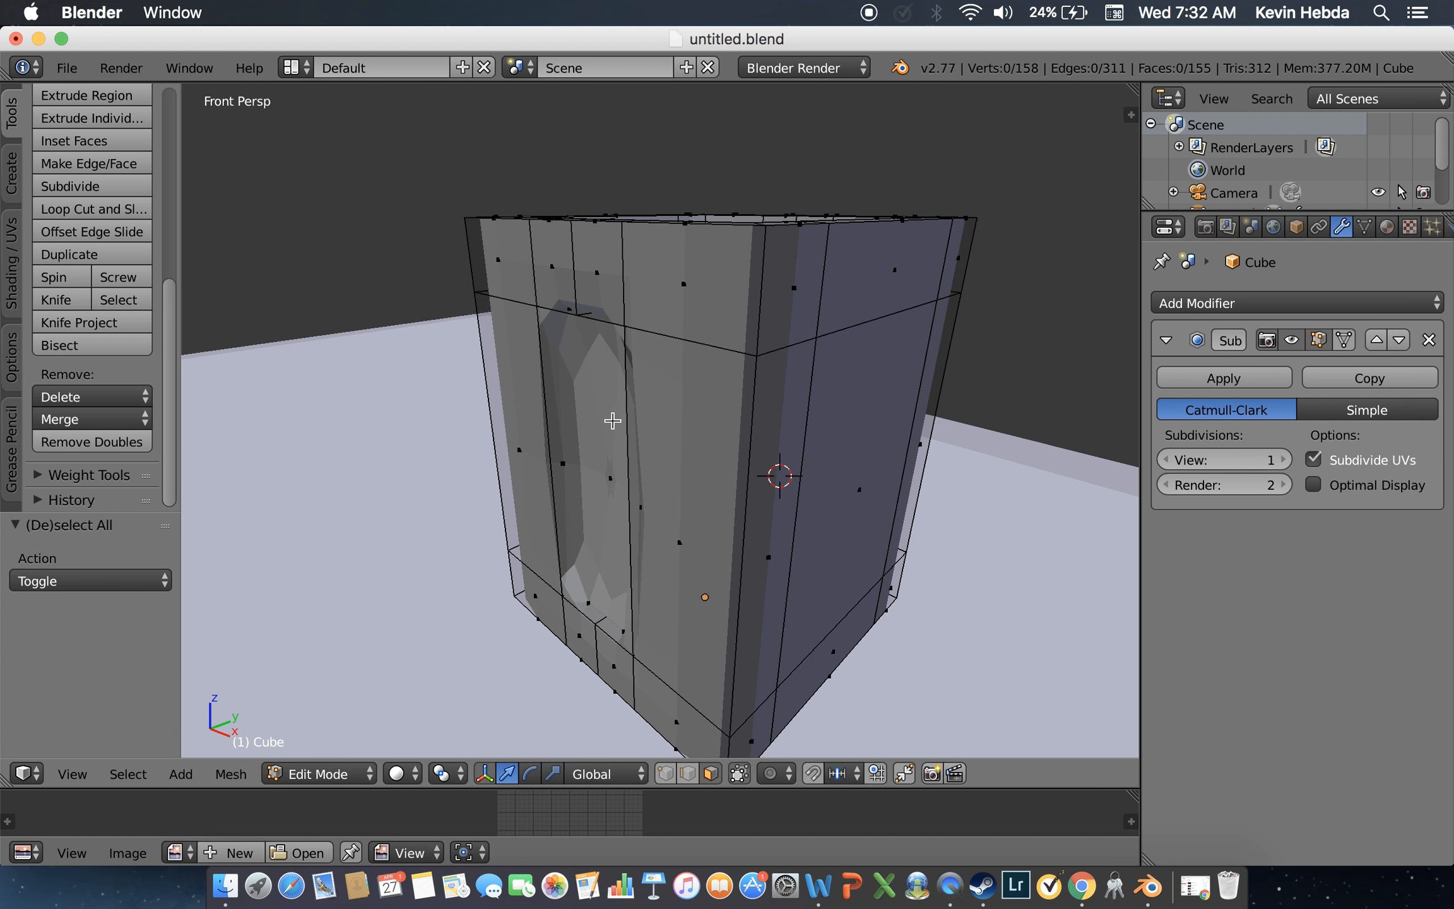
# Step: Add an edge loop around the side walls of the front recess and slide it fully to one end (-1.0)
pyautogui.rightClick(602, 413)
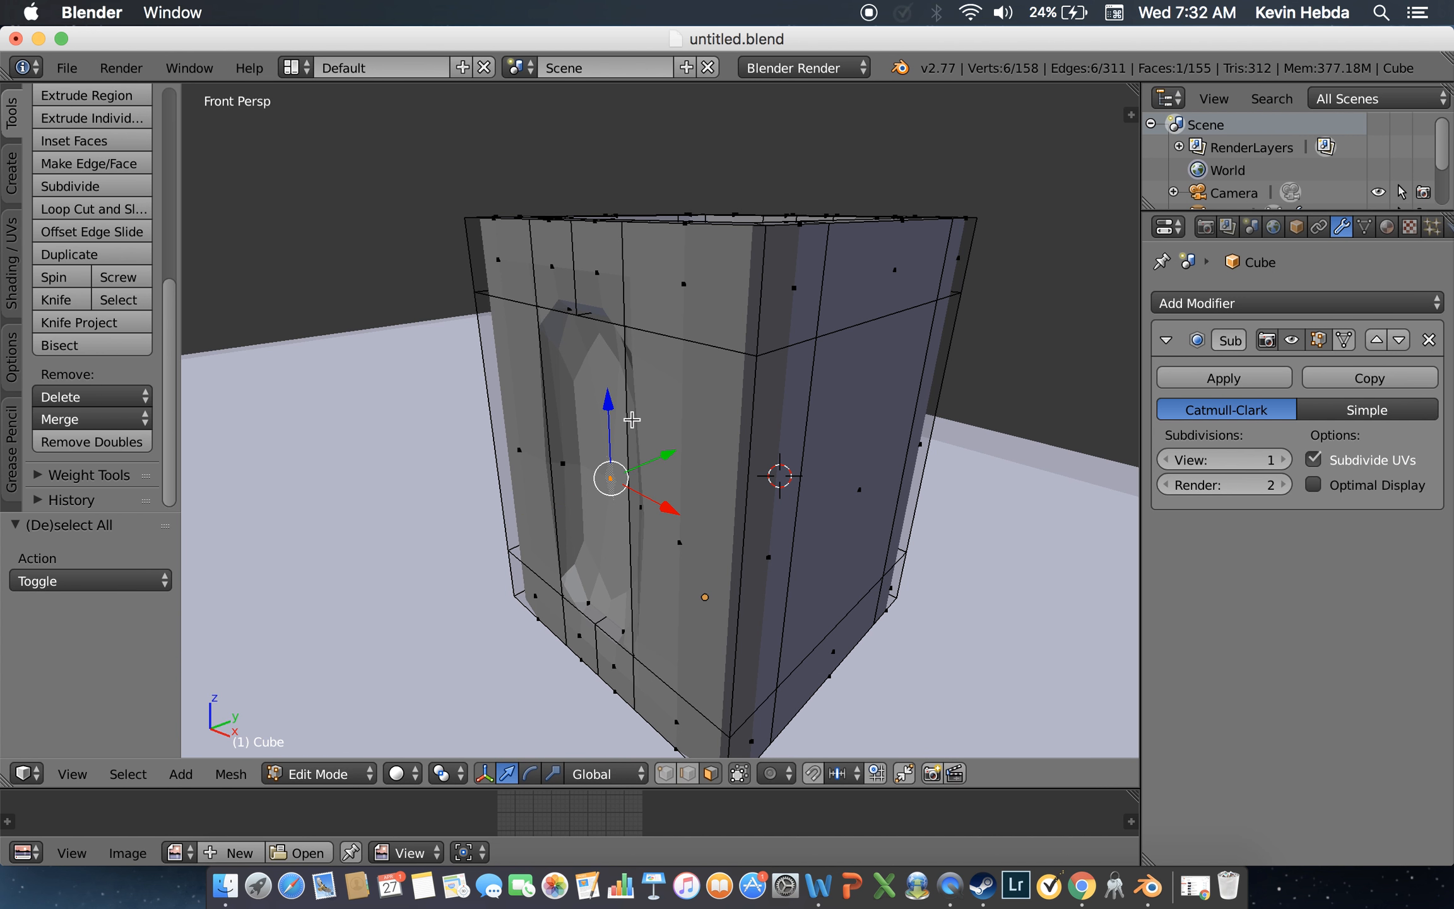
pyautogui.press('z')
pyautogui.hotkey('shift', 'f')
pyautogui.press('w')
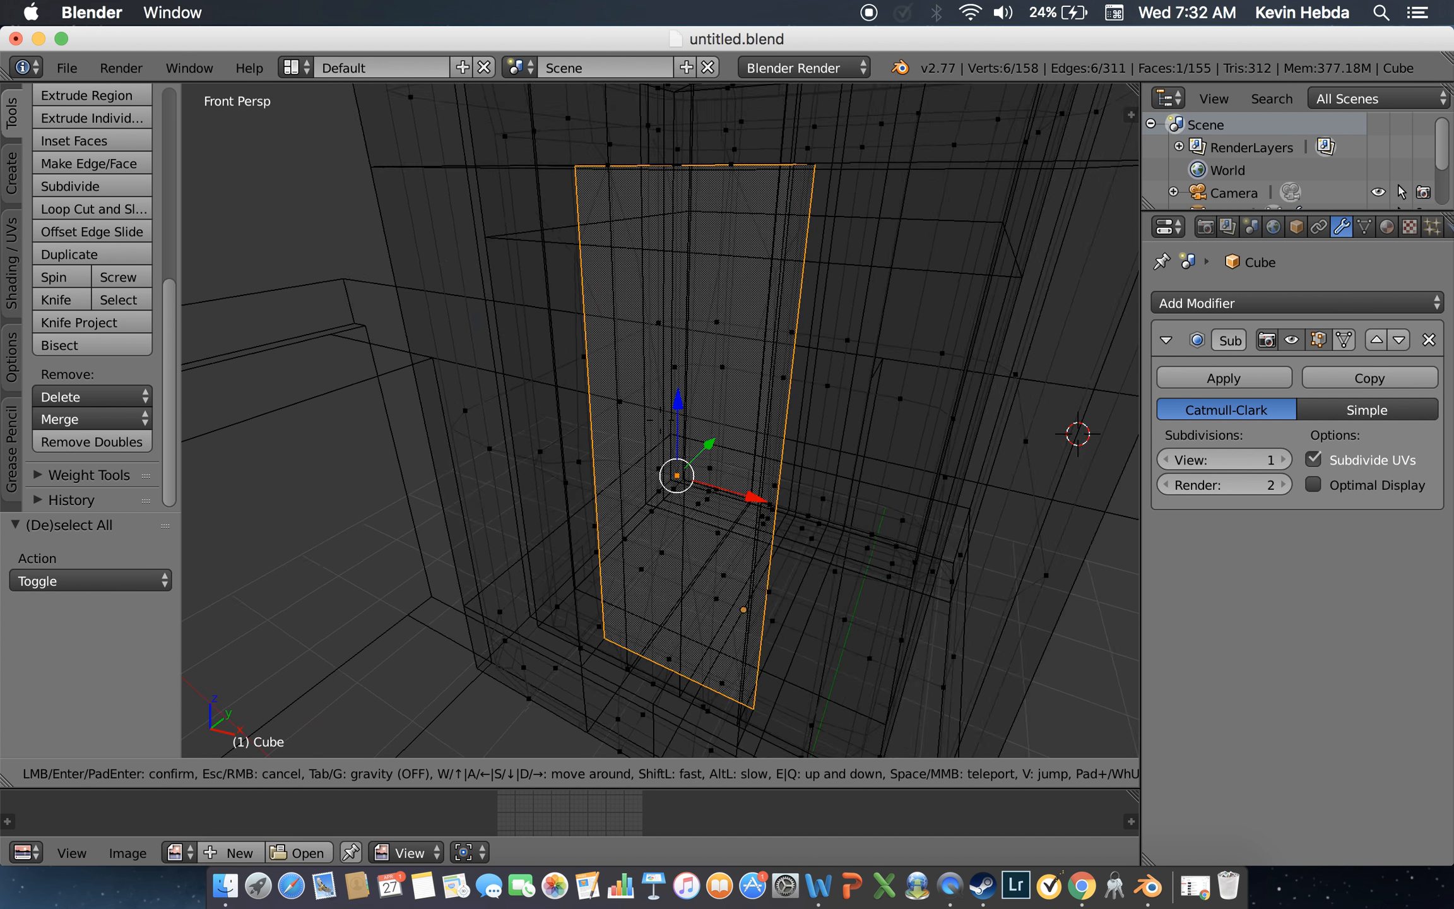
pyautogui.press('w')
pyautogui.click(660, 420)
pyautogui.press('z')
pyautogui.press('a')
pyautogui.hotkey('ctrl', 'r')
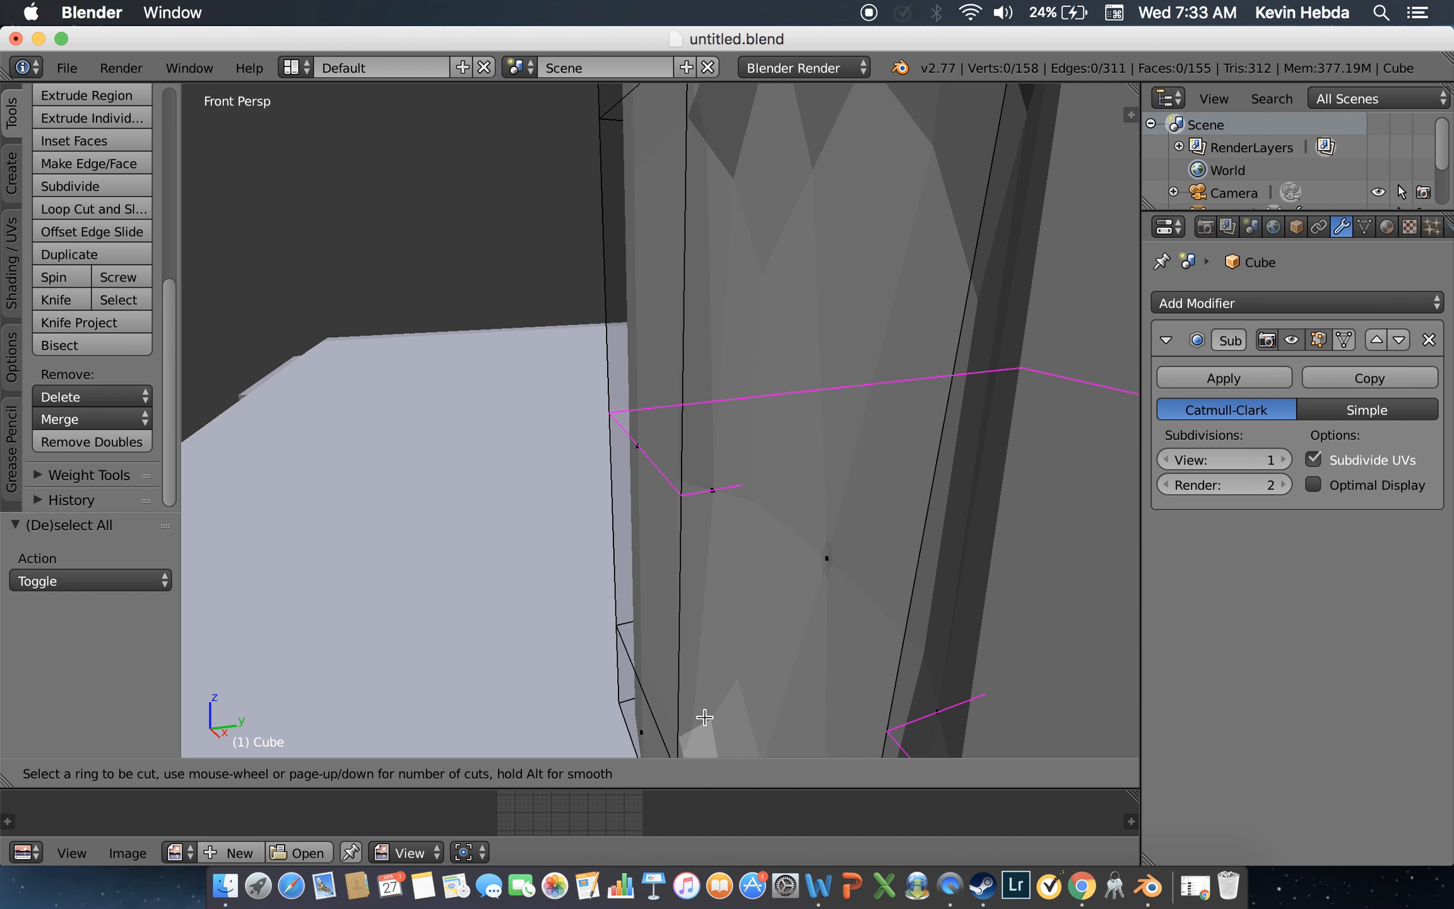
pyautogui.click(700, 742)
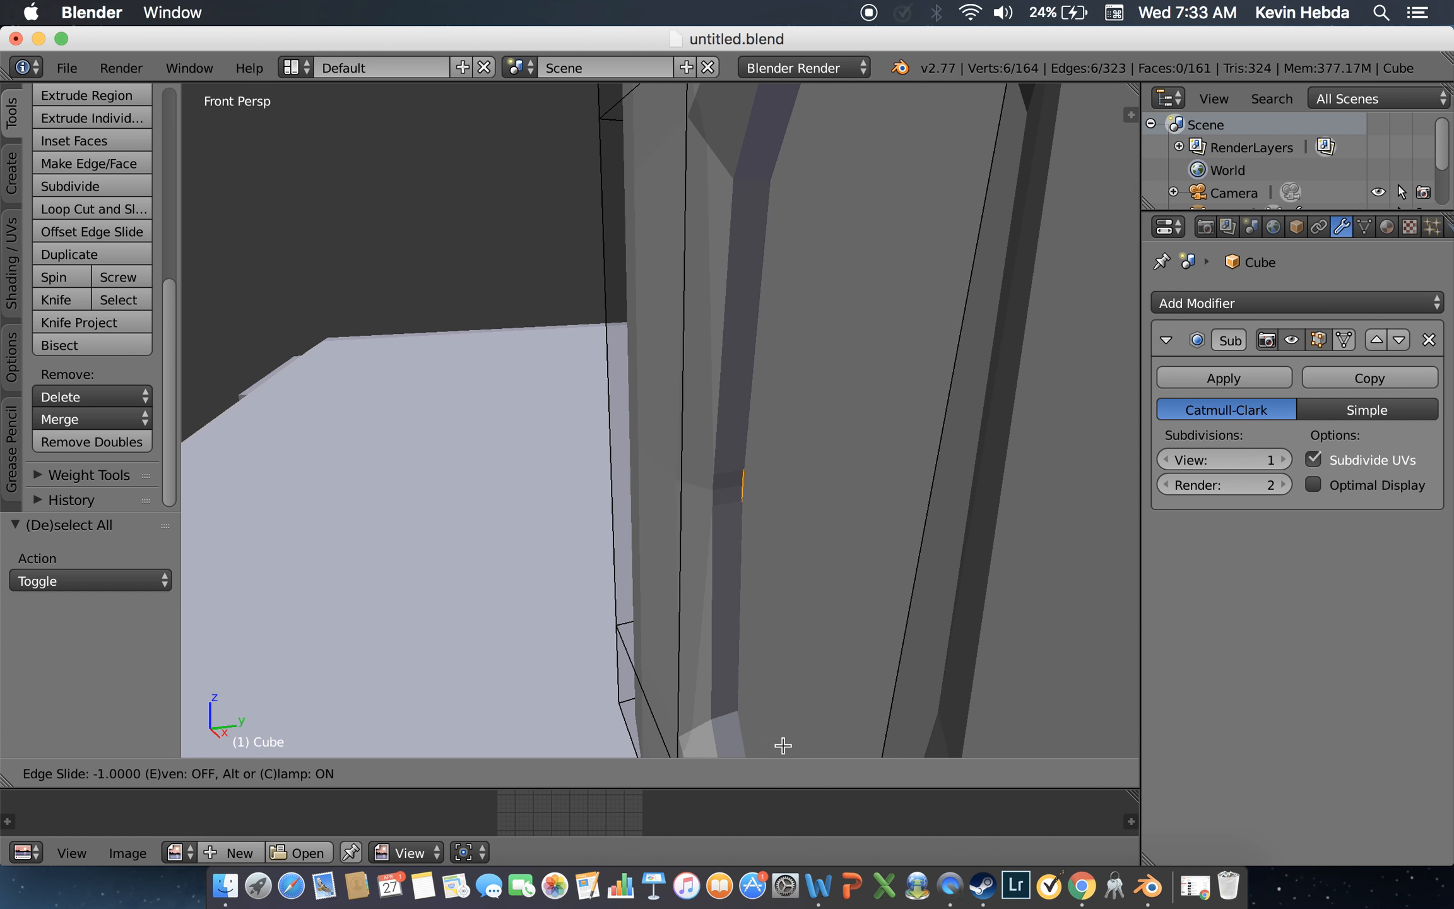
pyautogui.click(814, 746)
# Step: Add a second edge loop around the front recess's side walls
pyautogui.hotkey('shift', 'f')
pyautogui.click(660, 420)
pyautogui.hotkey('ctrl', 'r')
pyautogui.click(661, 420)
pyautogui.click(661, 420)
# Step: Add two horizontal edge loops around the container and scale them apart along Z by 2.851, close to the recess's ends
pyautogui.hotkey('shift', 'f')
pyautogui.click(661, 419)
pyautogui.press('a')
pyautogui.hotkey('ctrl', 'r')
pyautogui.scroll(1, 560, 506)
pyautogui.click(558, 503)
pyautogui.rightClick(558, 503)
pyautogui.press('s')
pyautogui.press('z')
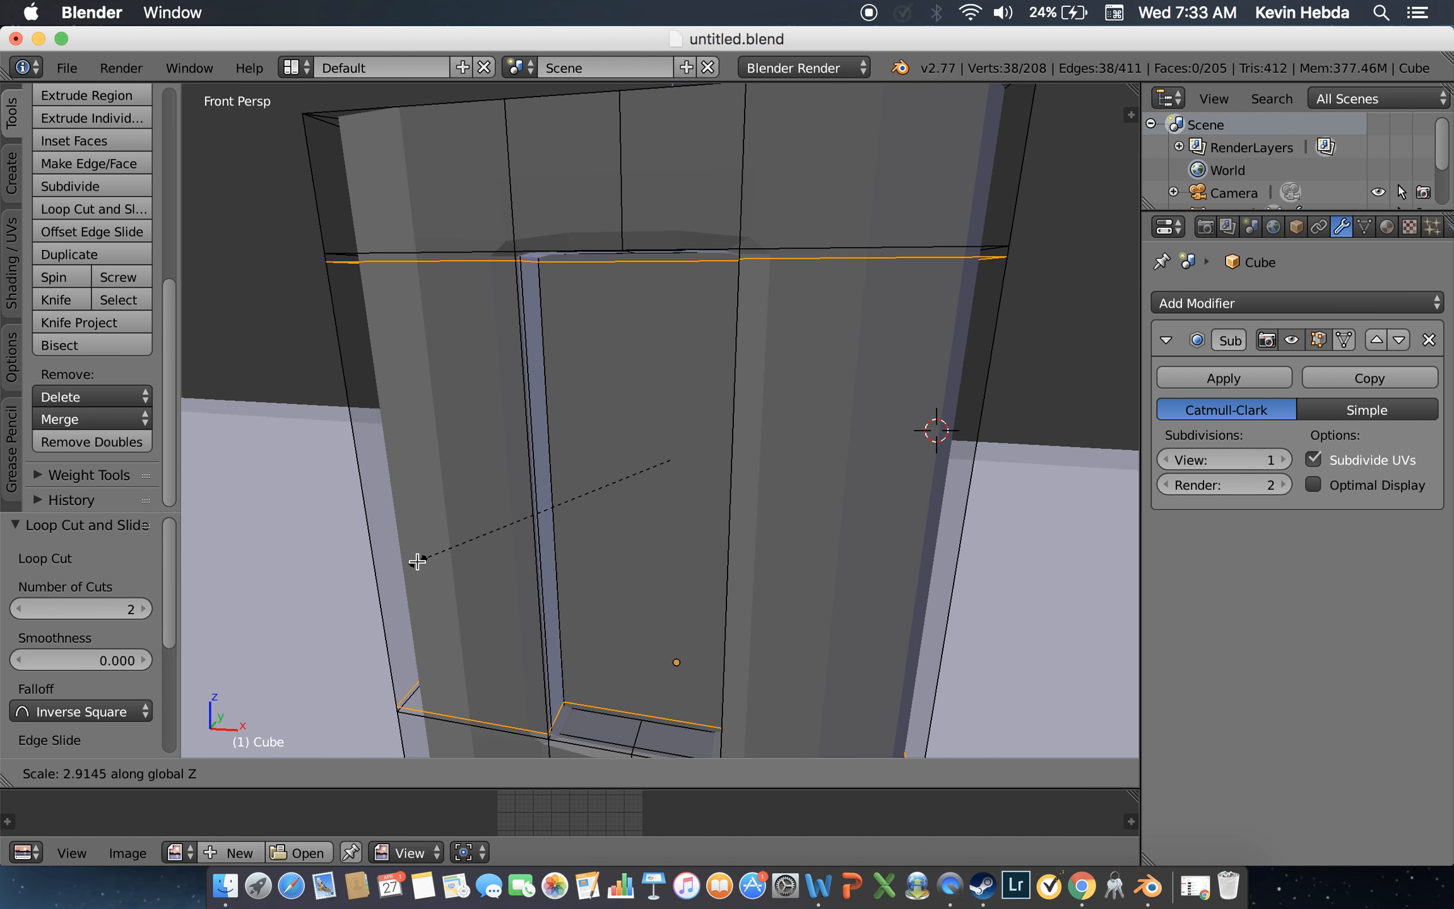
pyautogui.click(424, 562)
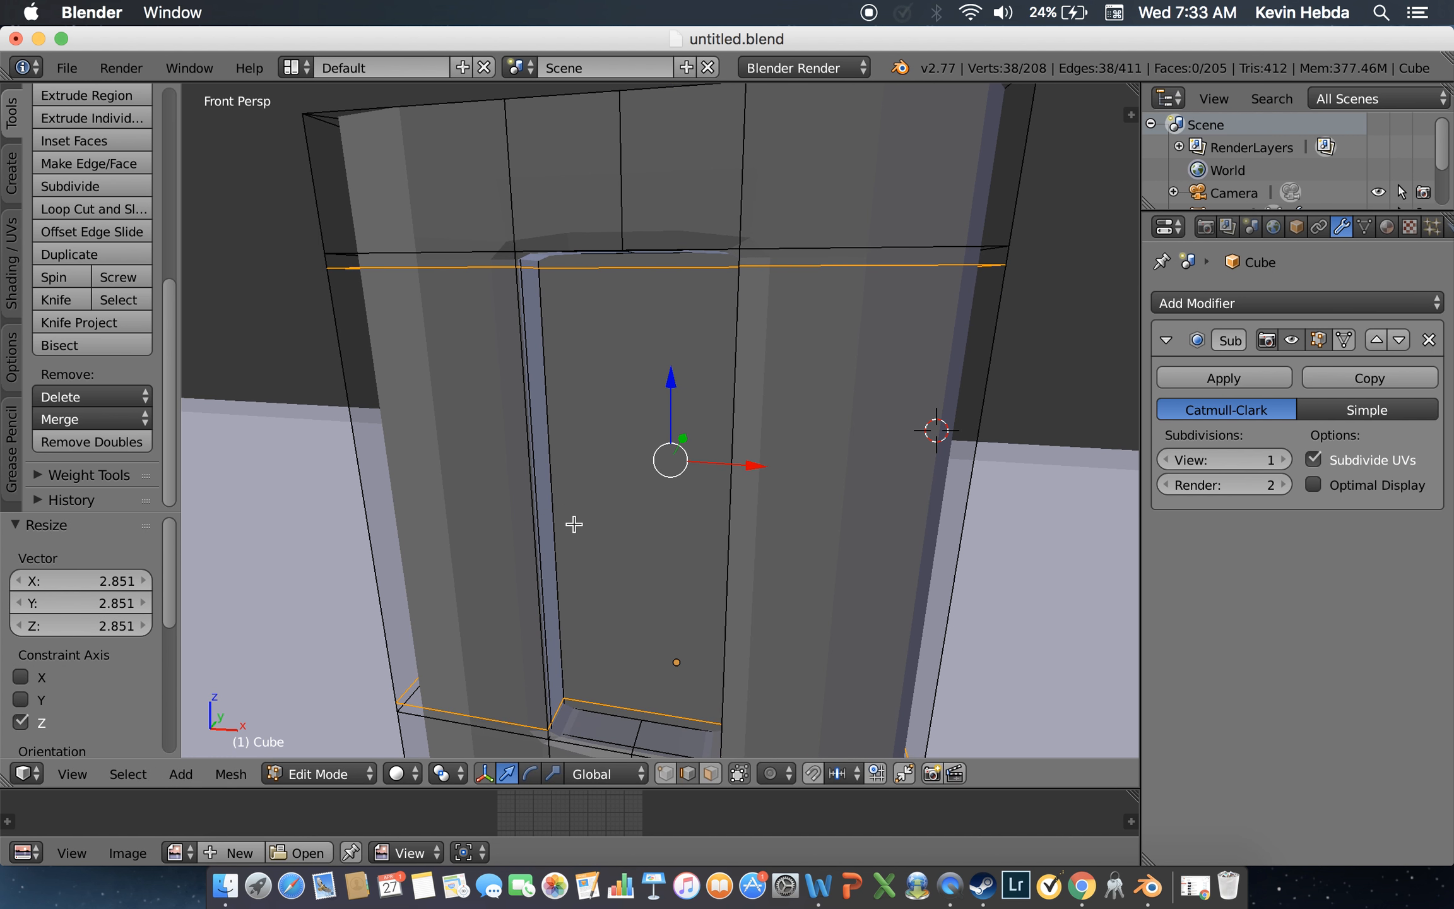
pyautogui.press('a')
# Step: Examine the recessed front panel and the open top of the container from several angles in Object Mode
pyautogui.hotkey('shift', 'f')
pyautogui.press('w')
pyautogui.press('s')
pyautogui.press('w')
pyautogui.press('a')
pyautogui.press('s')
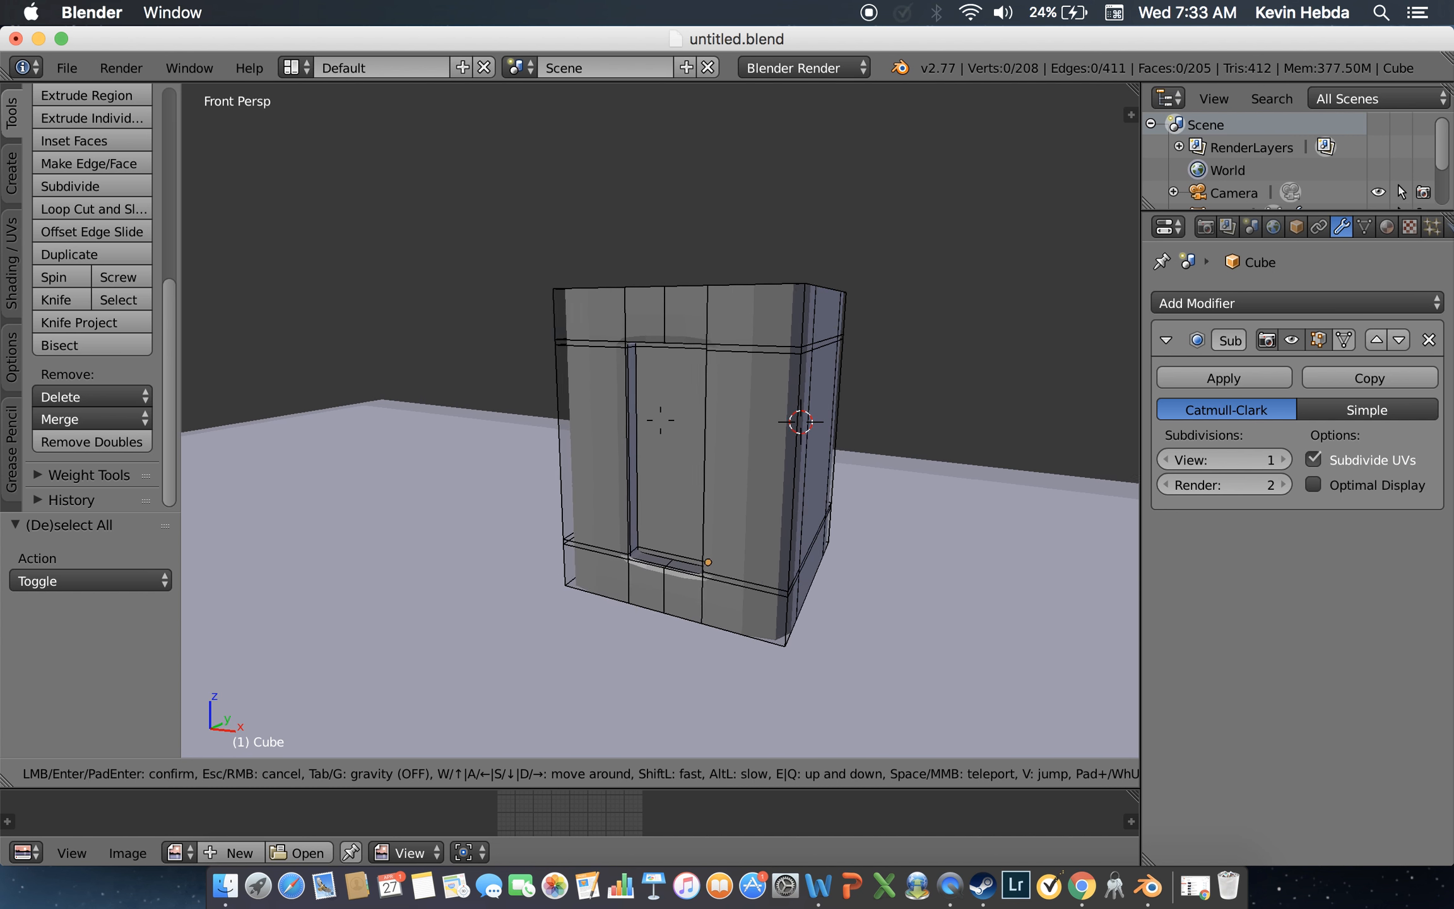
pyautogui.press('s')
pyautogui.press('w')
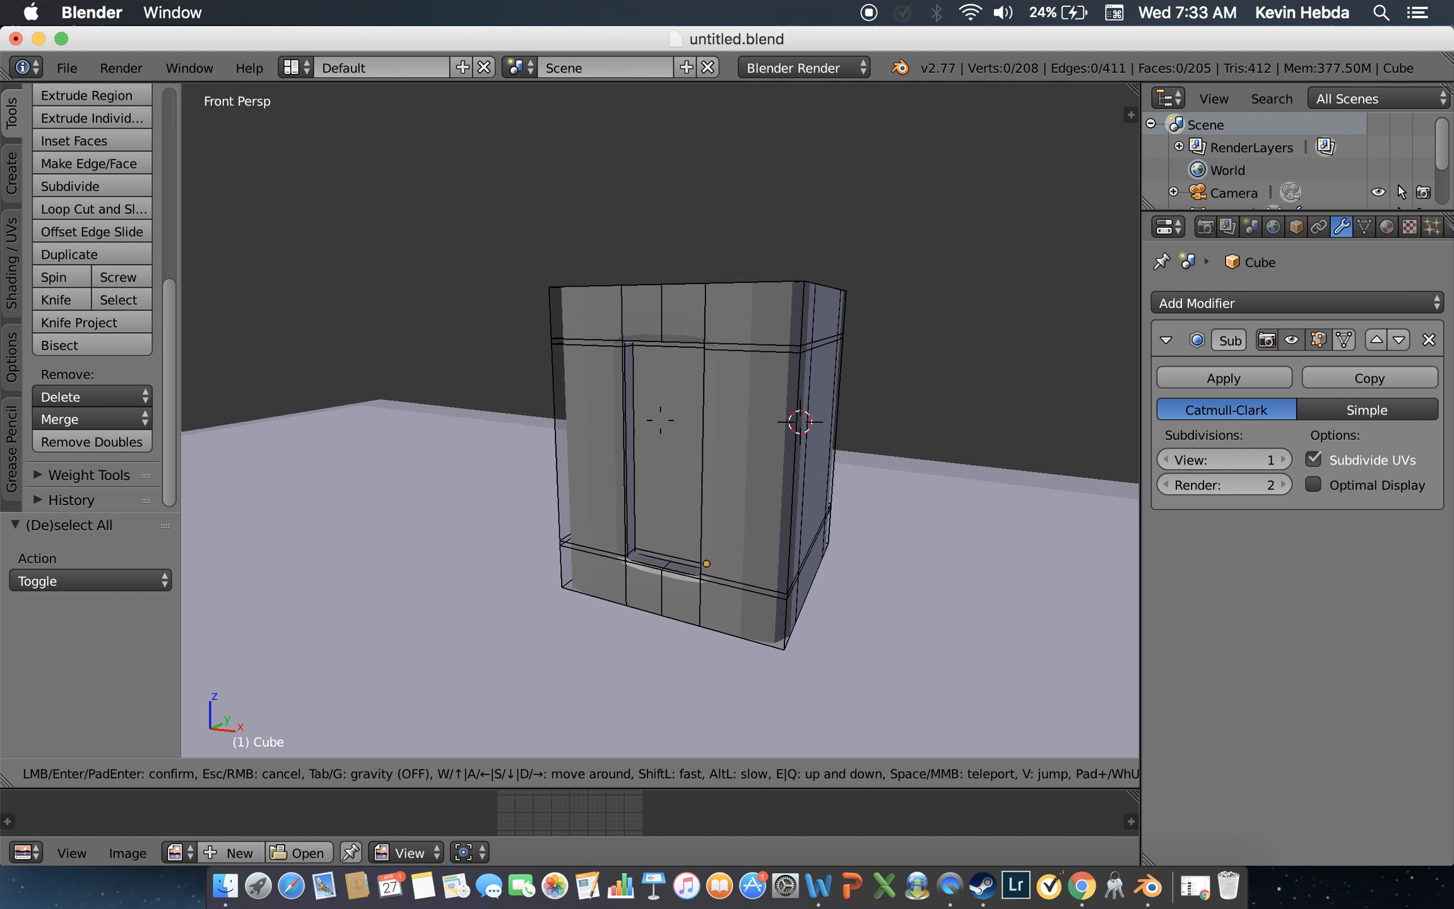
pyautogui.press('e')
pyautogui.press('s')
pyautogui.press('d')
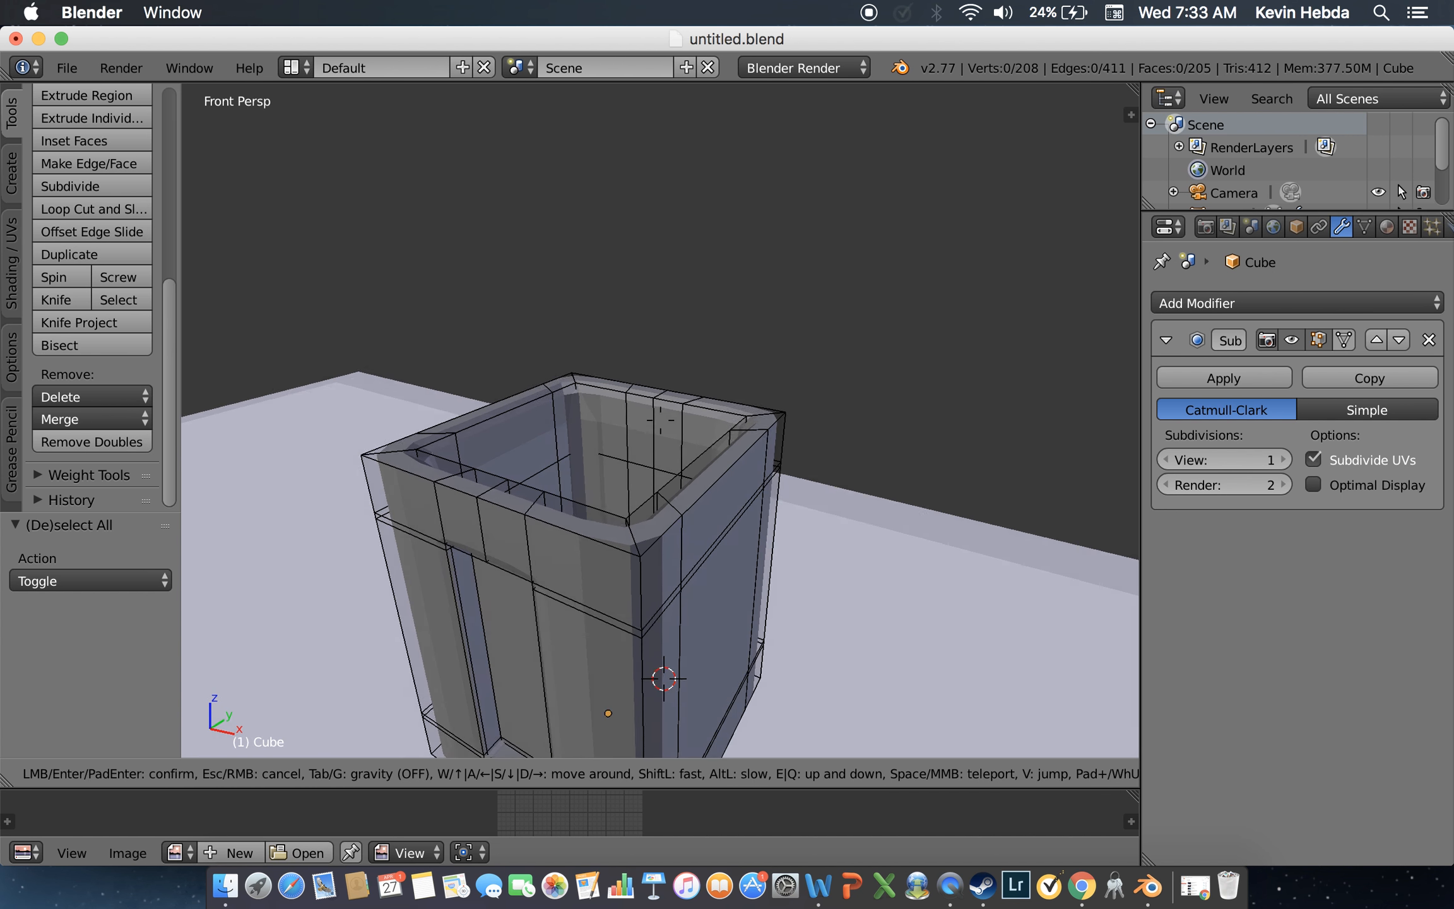
pyautogui.press('q')
pyautogui.click(661, 419)
pyautogui.press('Tab')
pyautogui.hotkey('shift', 'f')
pyautogui.click(661, 419)
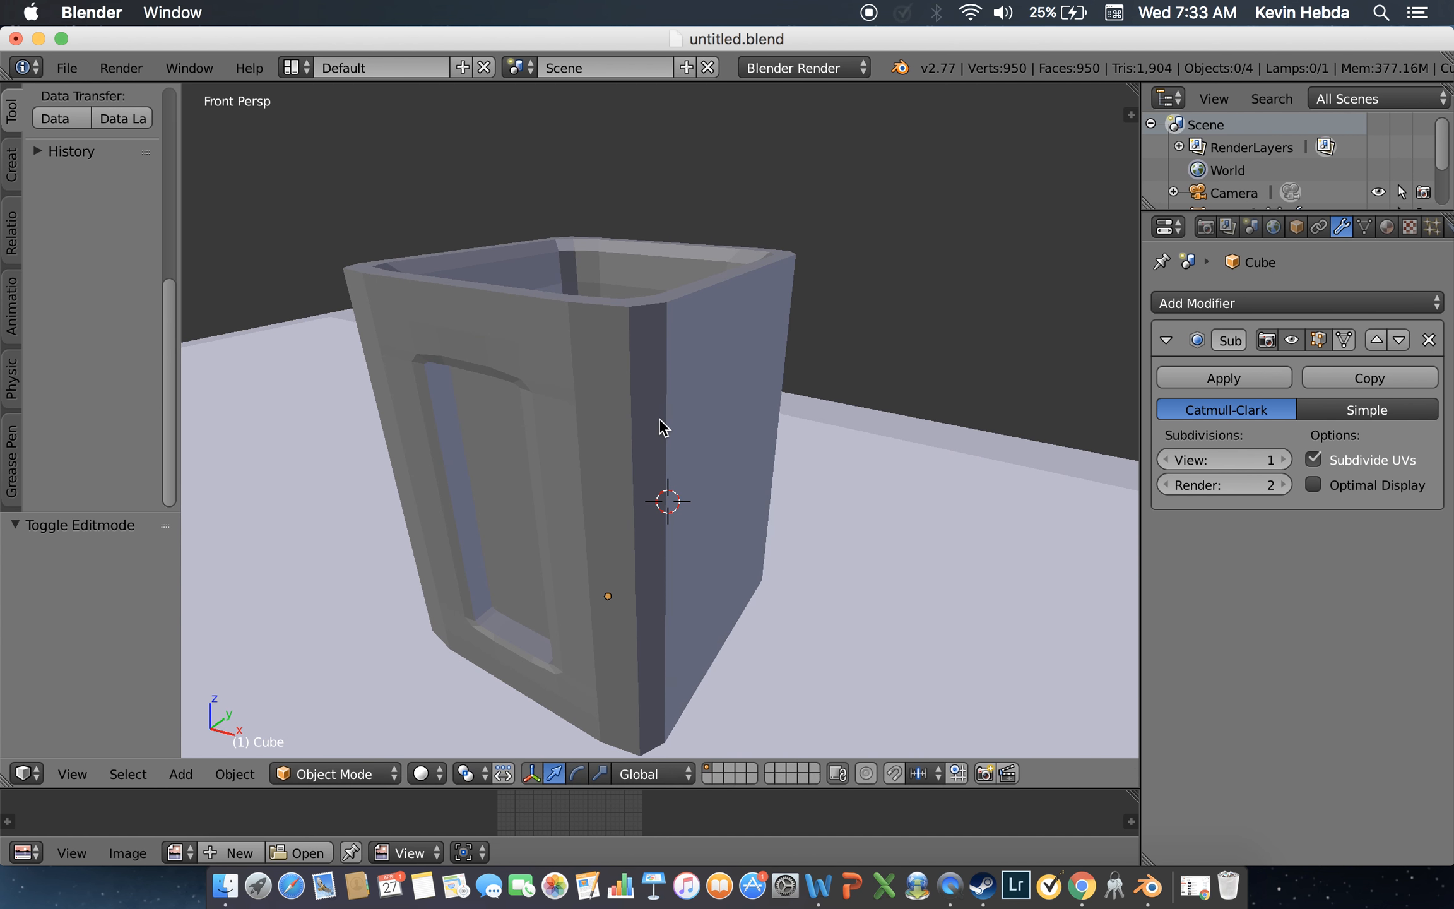
# Step: Add one horizontal edge loop around the container's upper section, slid down just above the existing upper loops
pyautogui.press('Tab')
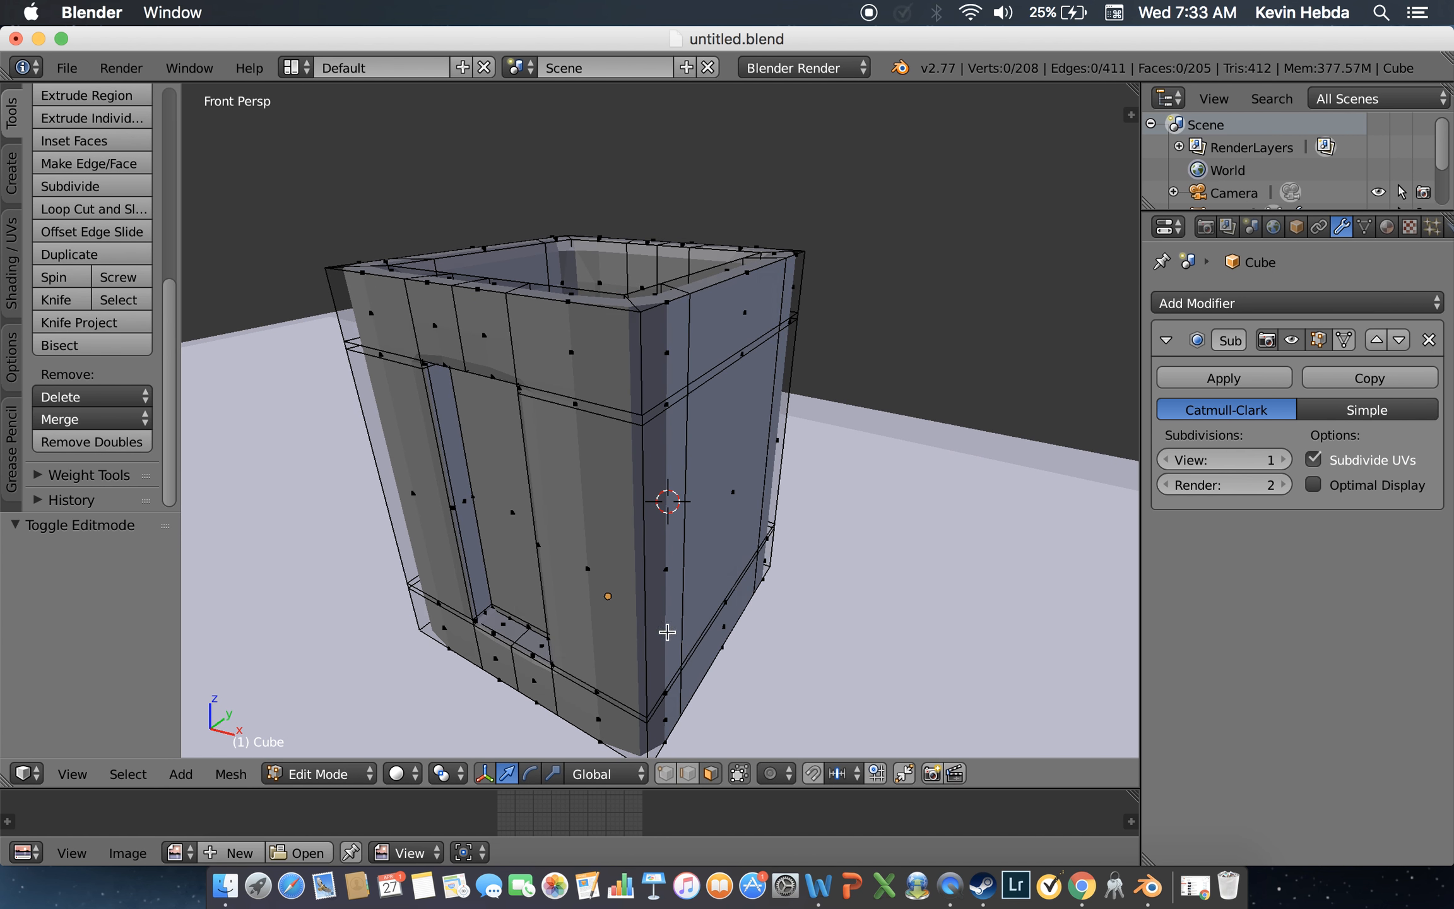
pyautogui.press('a')
pyautogui.press('a')
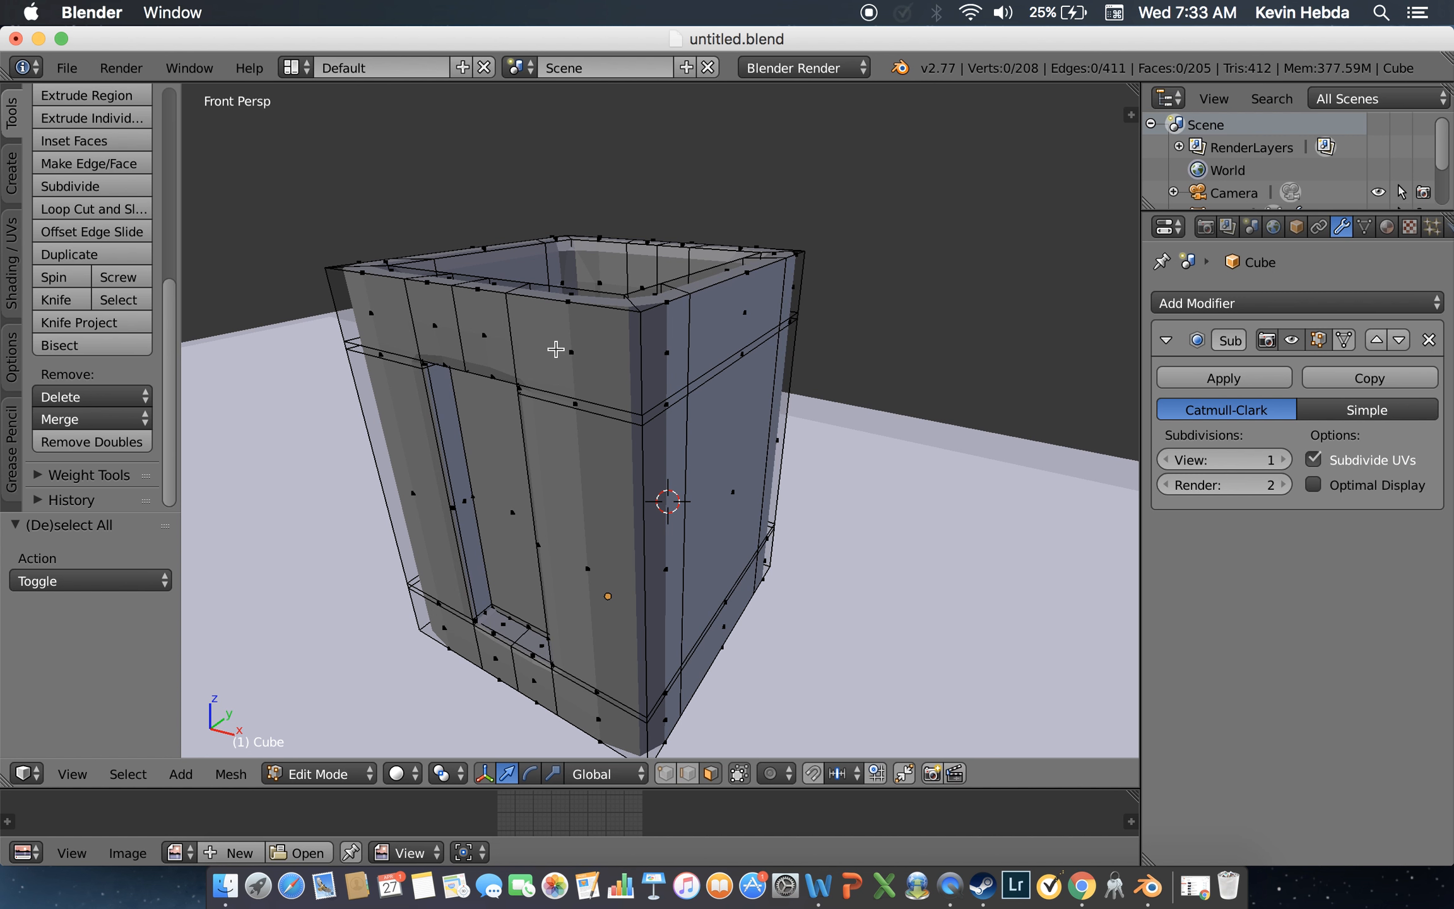
pyautogui.hotkey('ctrl', 'r')
pyautogui.click(672, 366)
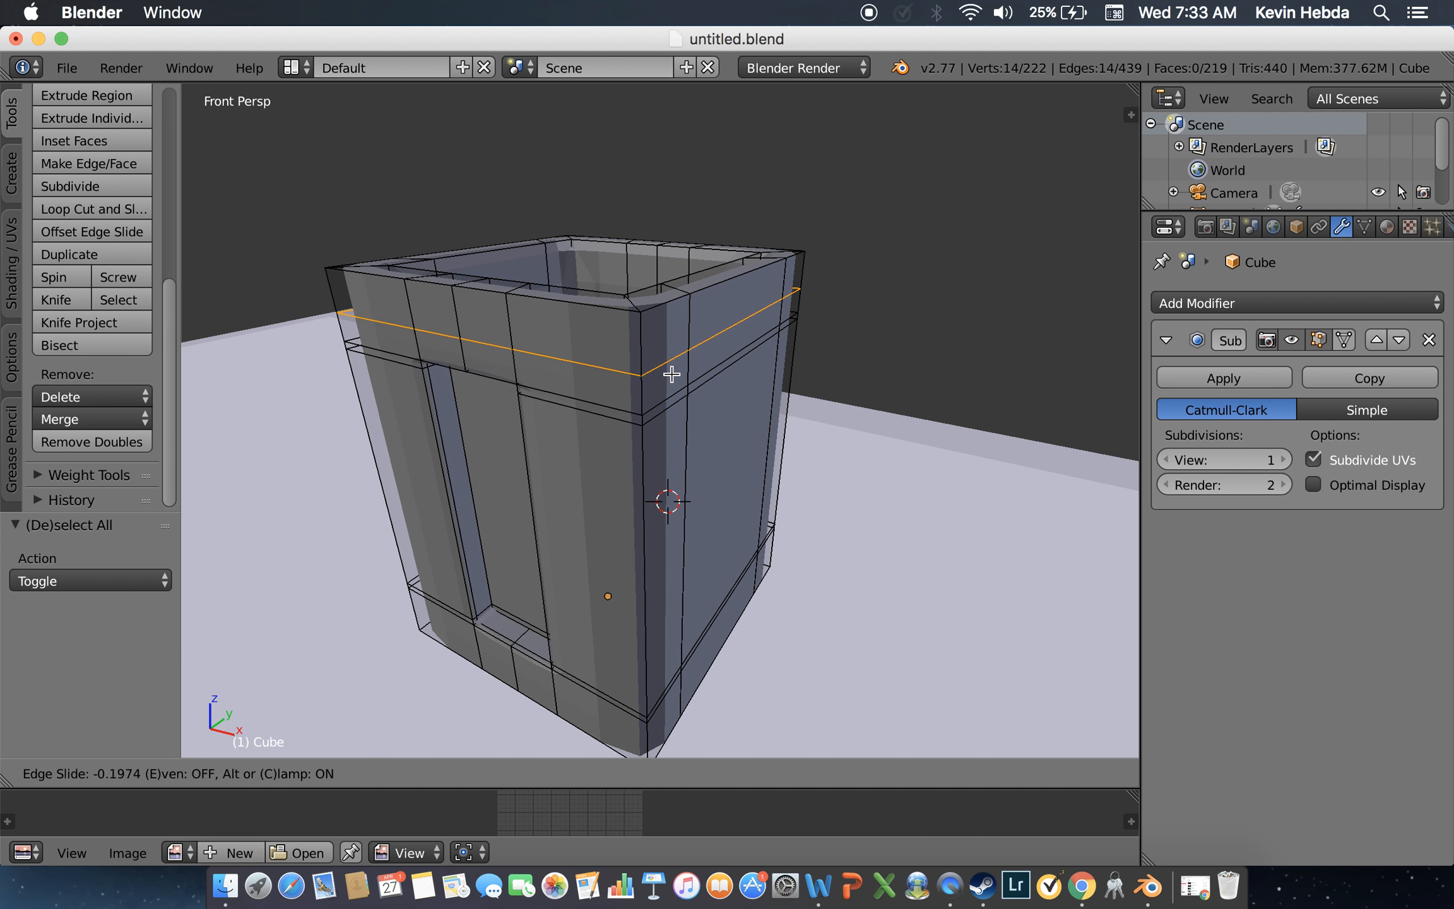
pyautogui.click(674, 395)
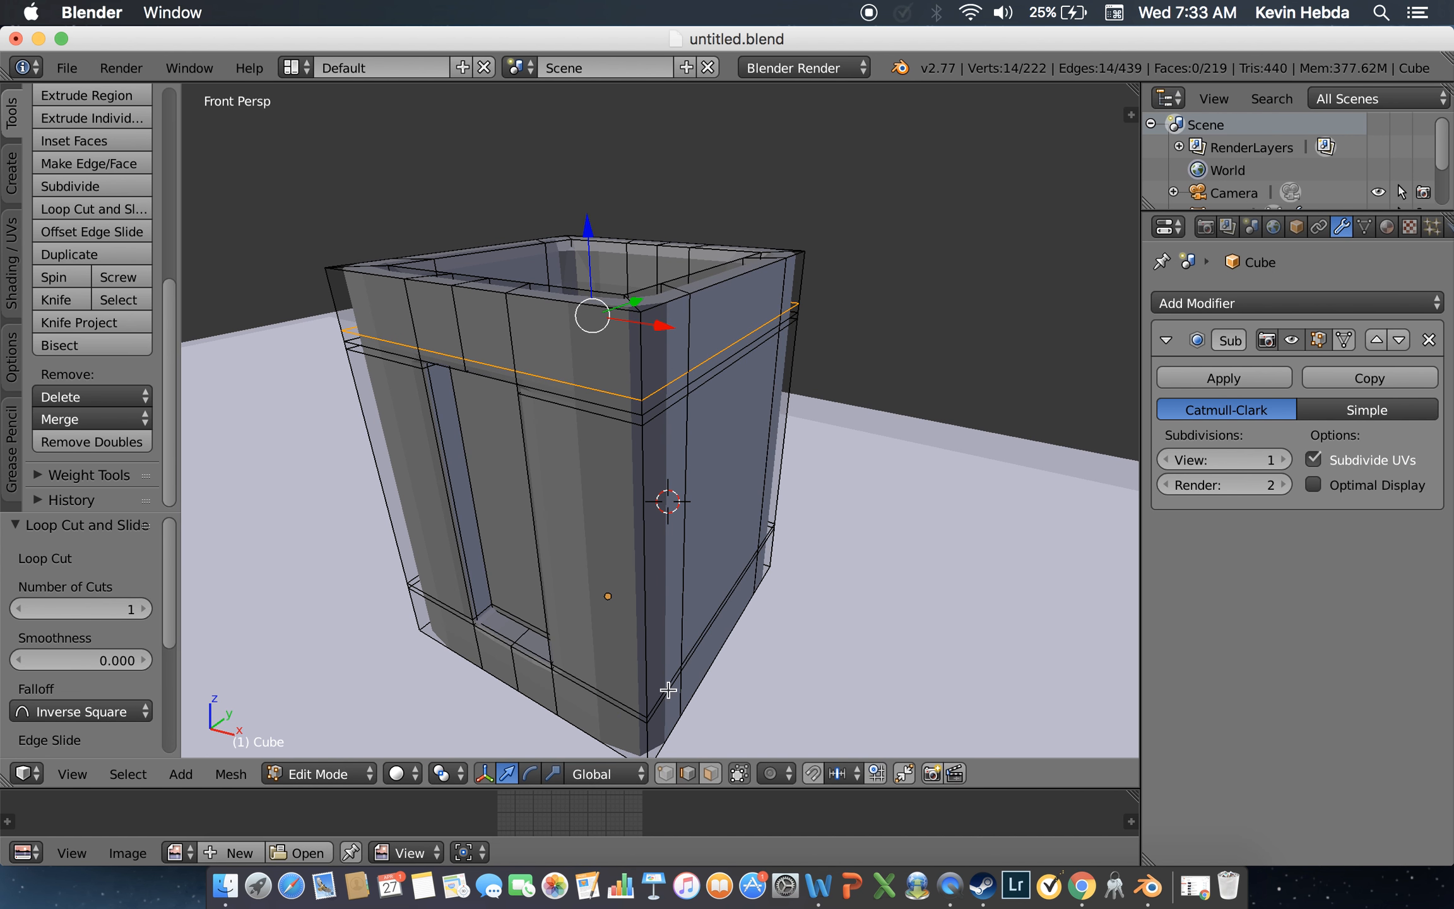
# Step: Extrude the ring of outer faces around the container's top and scale it outward to about 1.117 as a rim
pyautogui.click(712, 774)
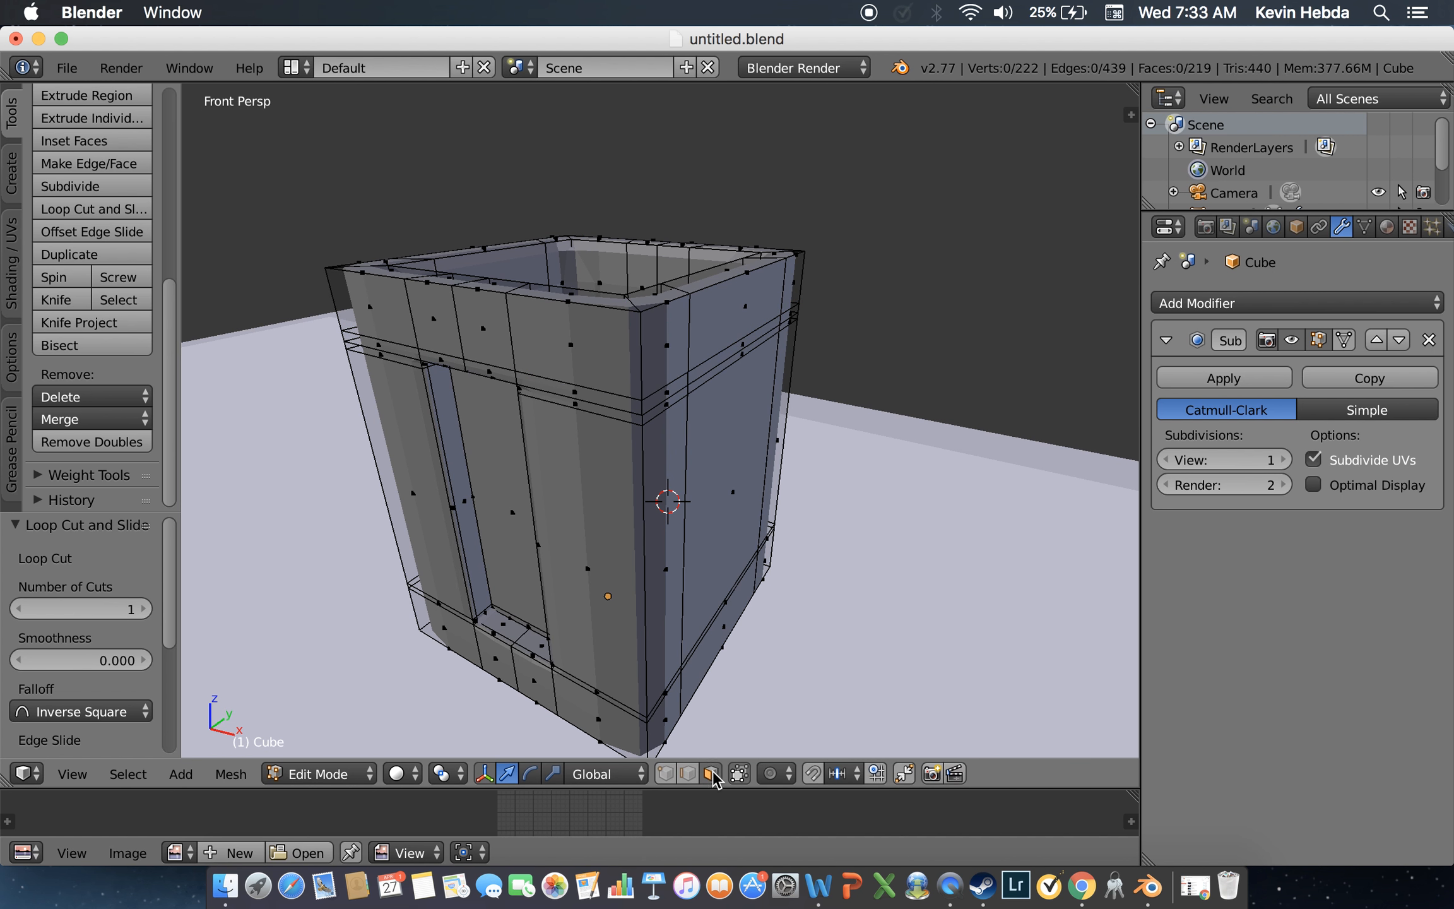
pyautogui.keyDown('alt'); pyautogui.rightClick(636, 349); pyautogui.keyUp('alt')
pyautogui.press('e')
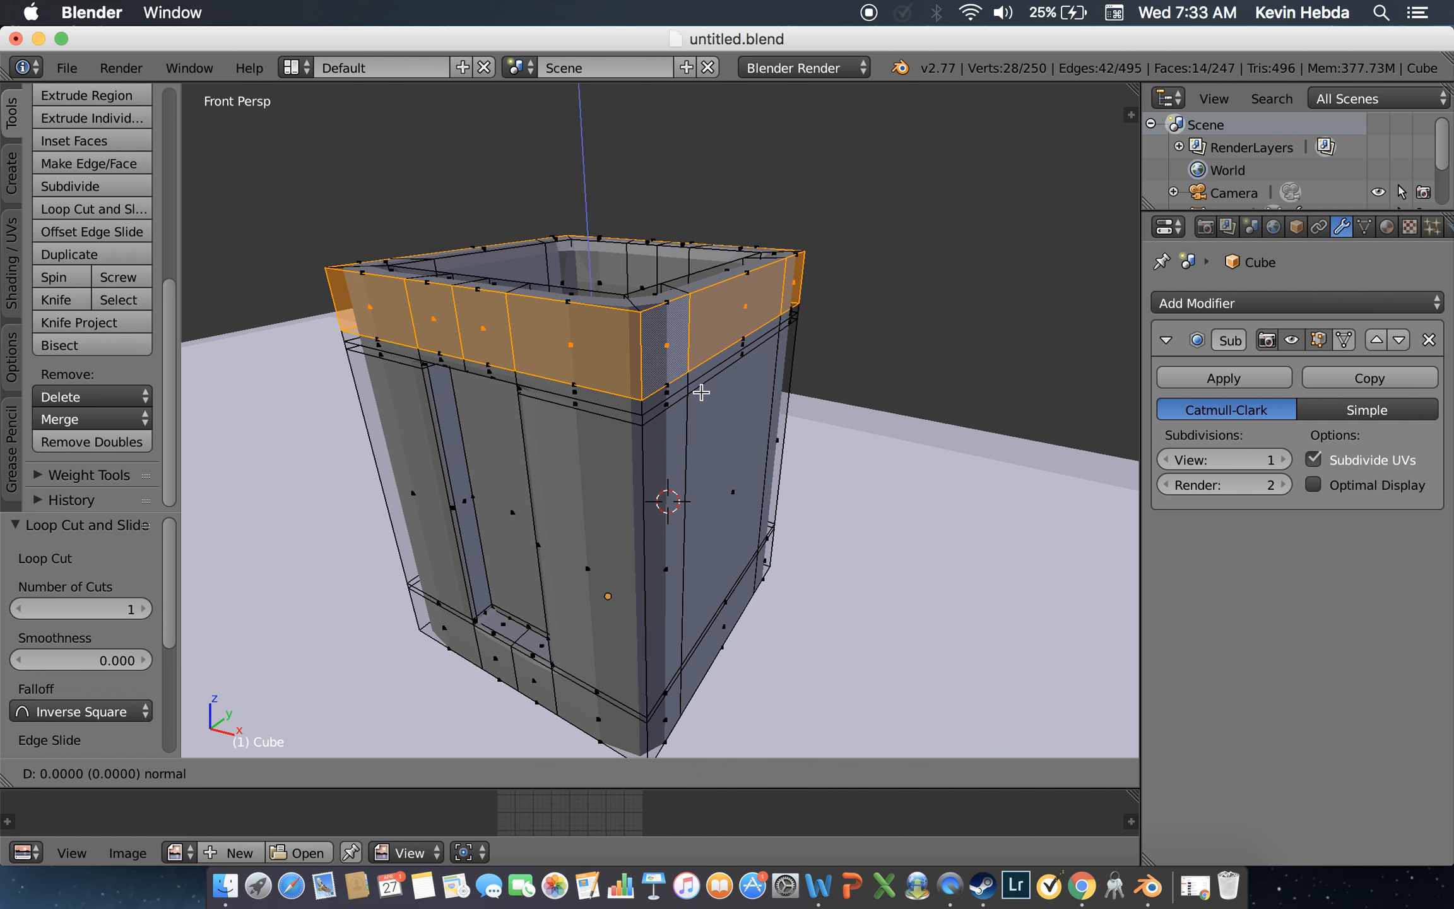
pyautogui.press('s')
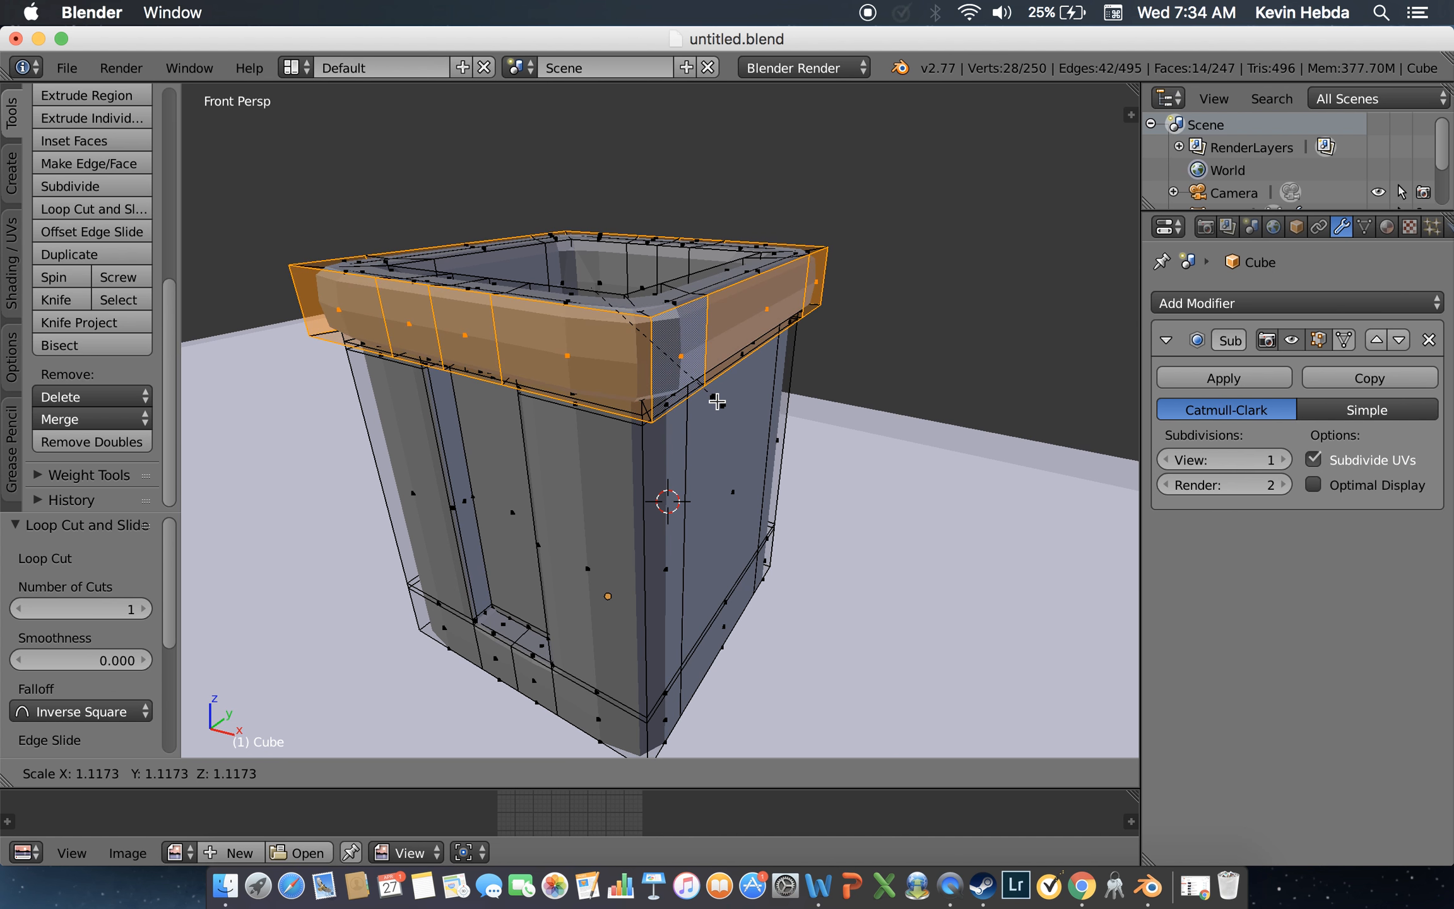
pyautogui.click(715, 401)
# Step: Examine the container's new rim from above, below and the sides in Object Mode
pyautogui.press('Tab')
pyautogui.hotkey('shift', 'f')
pyautogui.press('w')
pyautogui.press('w')
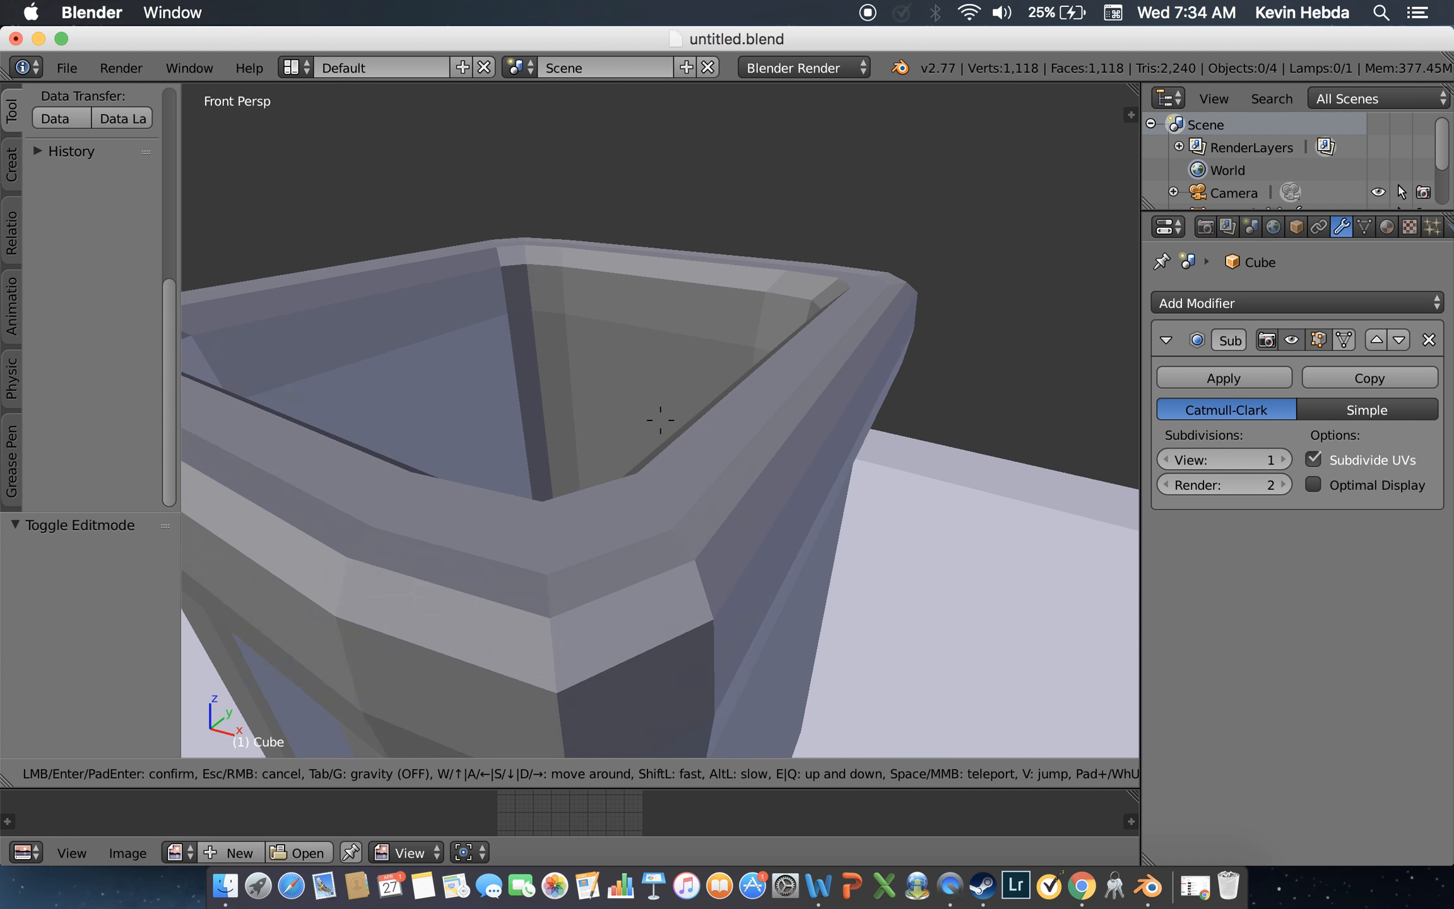
pyautogui.press('s')
pyautogui.press('q')
pyautogui.press('d')
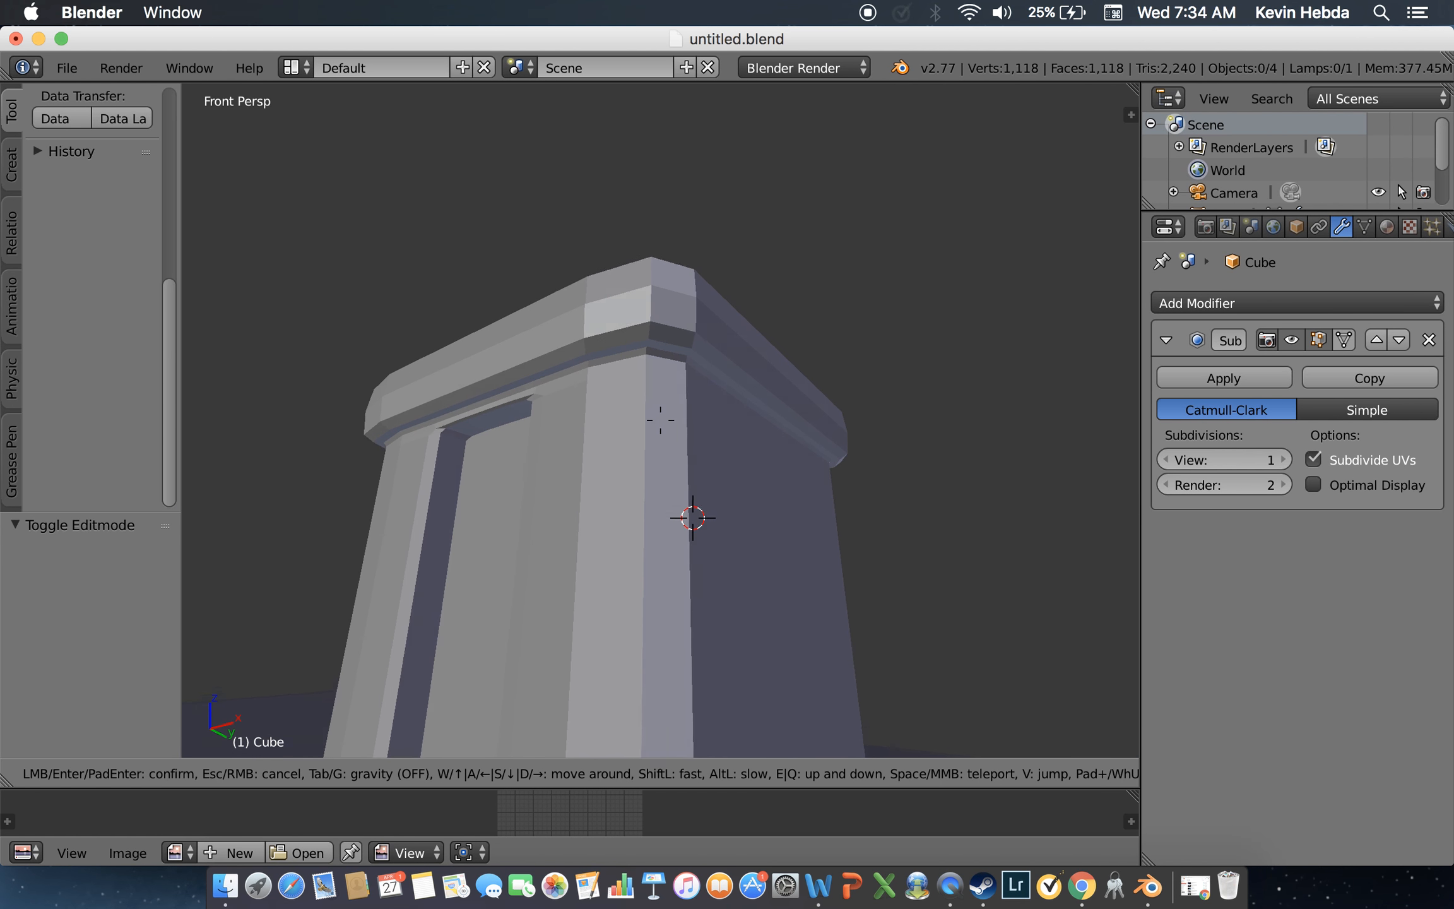
pyautogui.press('e')
pyautogui.press('s')
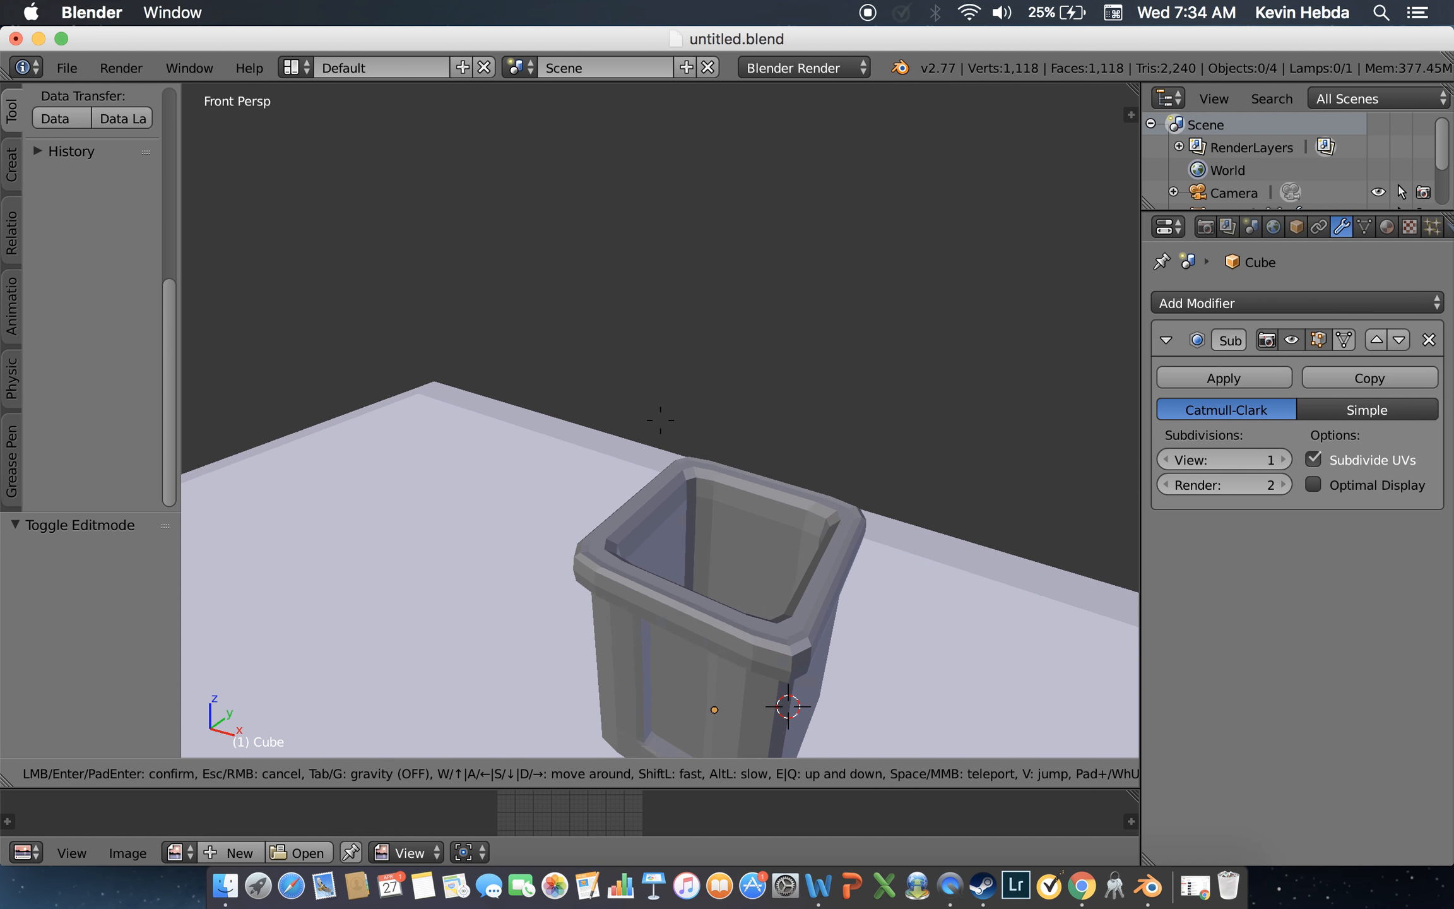
pyautogui.press('q')
pyautogui.press('w')
pyautogui.click(663, 416)
# Step: Examine the container's front panel, rim and open top from several angles in Edit Mode
pyautogui.press('Tab')
pyautogui.press('Tab')
pyautogui.press('Tab')
pyautogui.rightClick(663, 416)
pyautogui.hotkey('shift', 'f')
pyautogui.press('s')
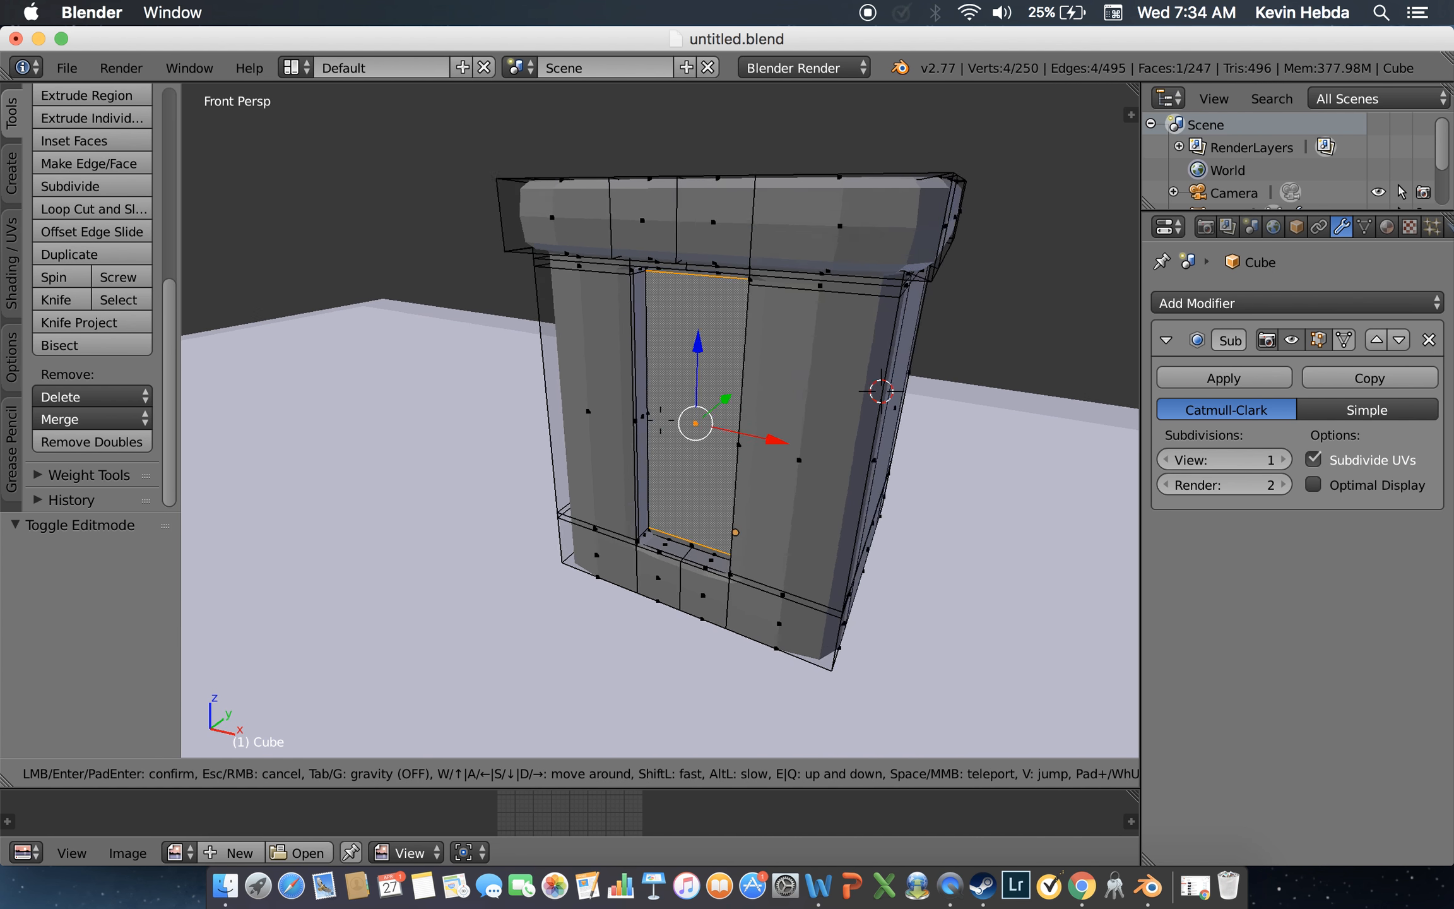
pyautogui.press('a')
pyautogui.press('w')
pyautogui.press('s')
pyautogui.press('d')
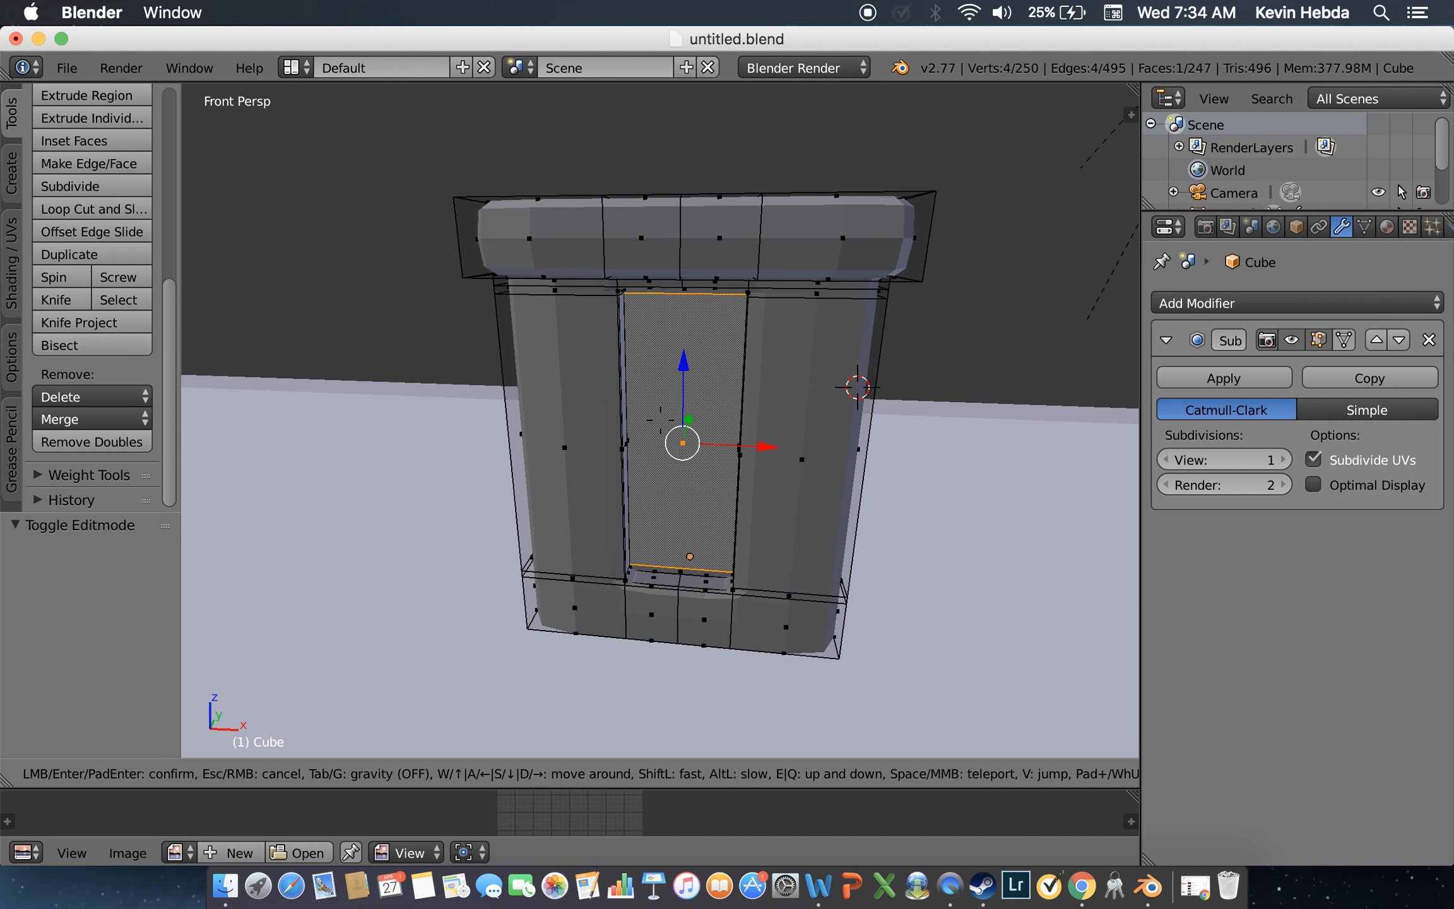
pyautogui.press('e')
pyautogui.press('q')
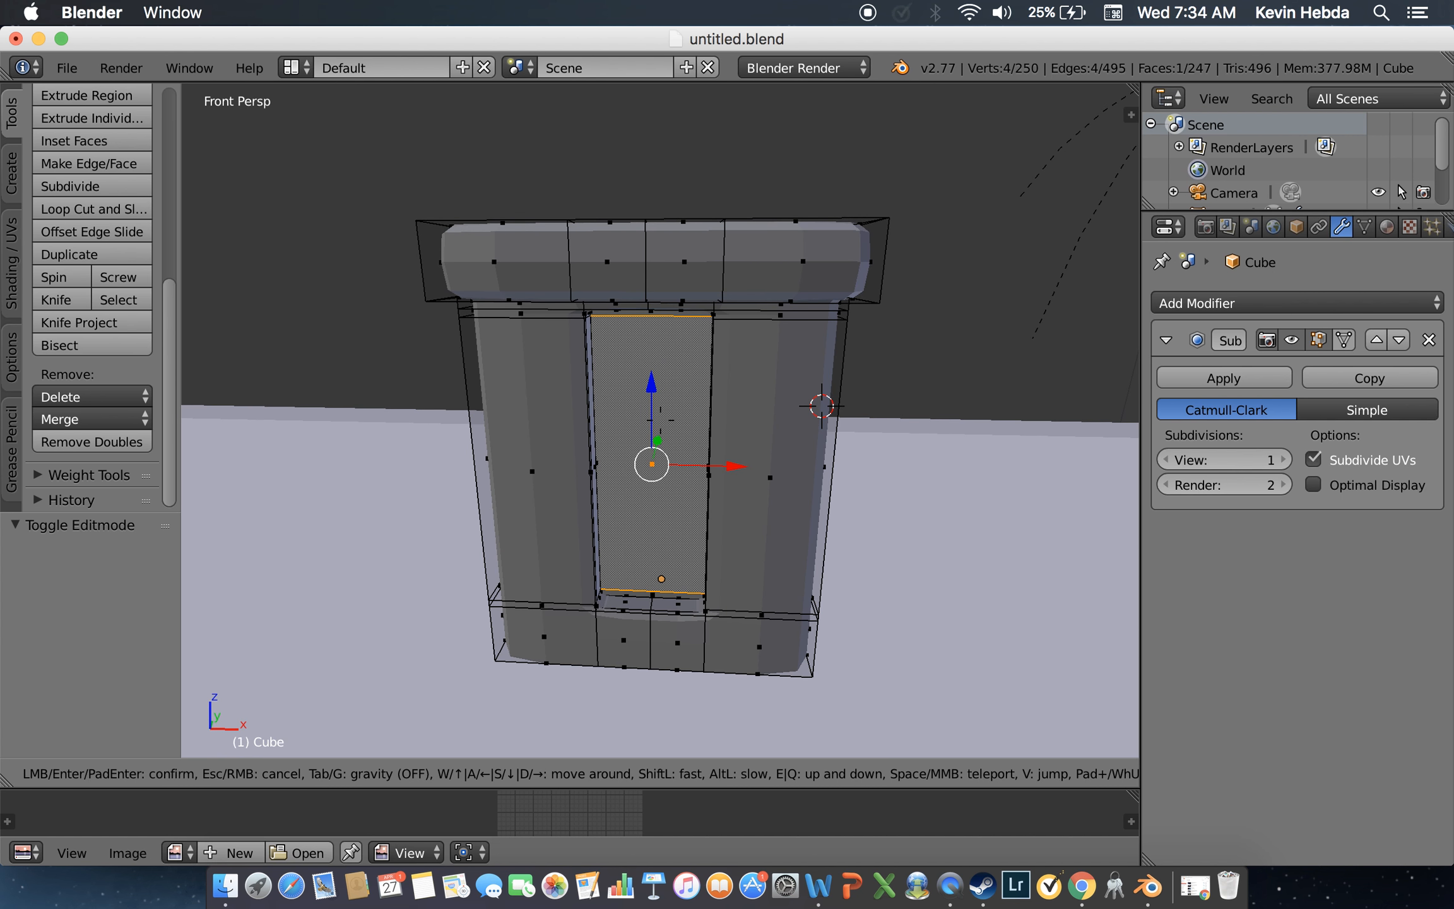
pyautogui.press('w')
pyautogui.press('s')
pyautogui.press('d')
pyautogui.press('e')
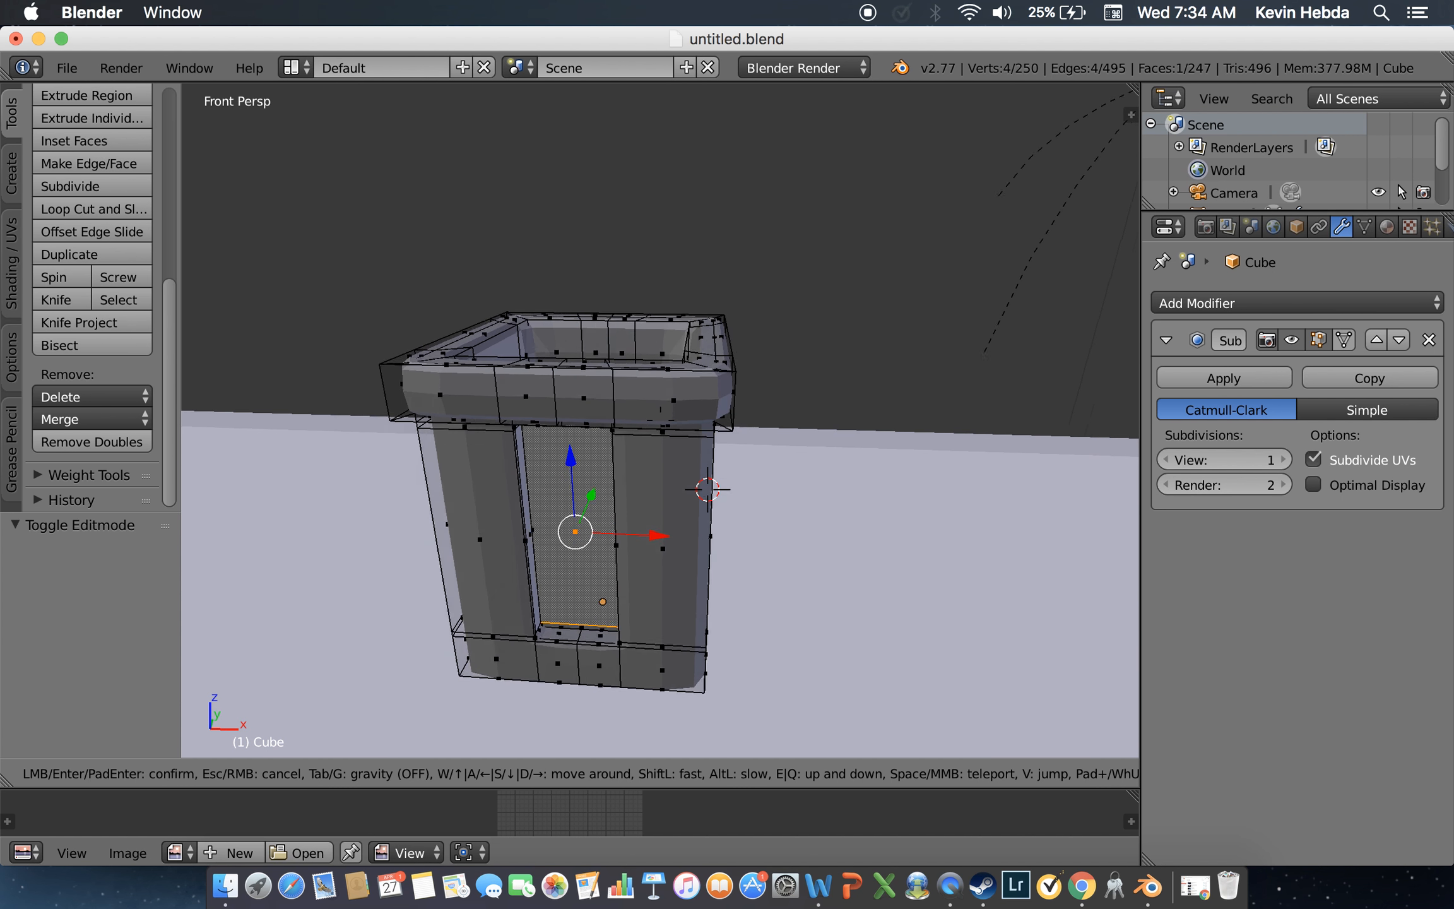
pyautogui.press('w')
pyautogui.click(658, 420)
# Step: Select the face loops around the rim's outer side, its upper surface and the upper band of the inner walls
pyautogui.keyDown('alt'); pyautogui.rightClick(603, 396); pyautogui.keyUp('alt')
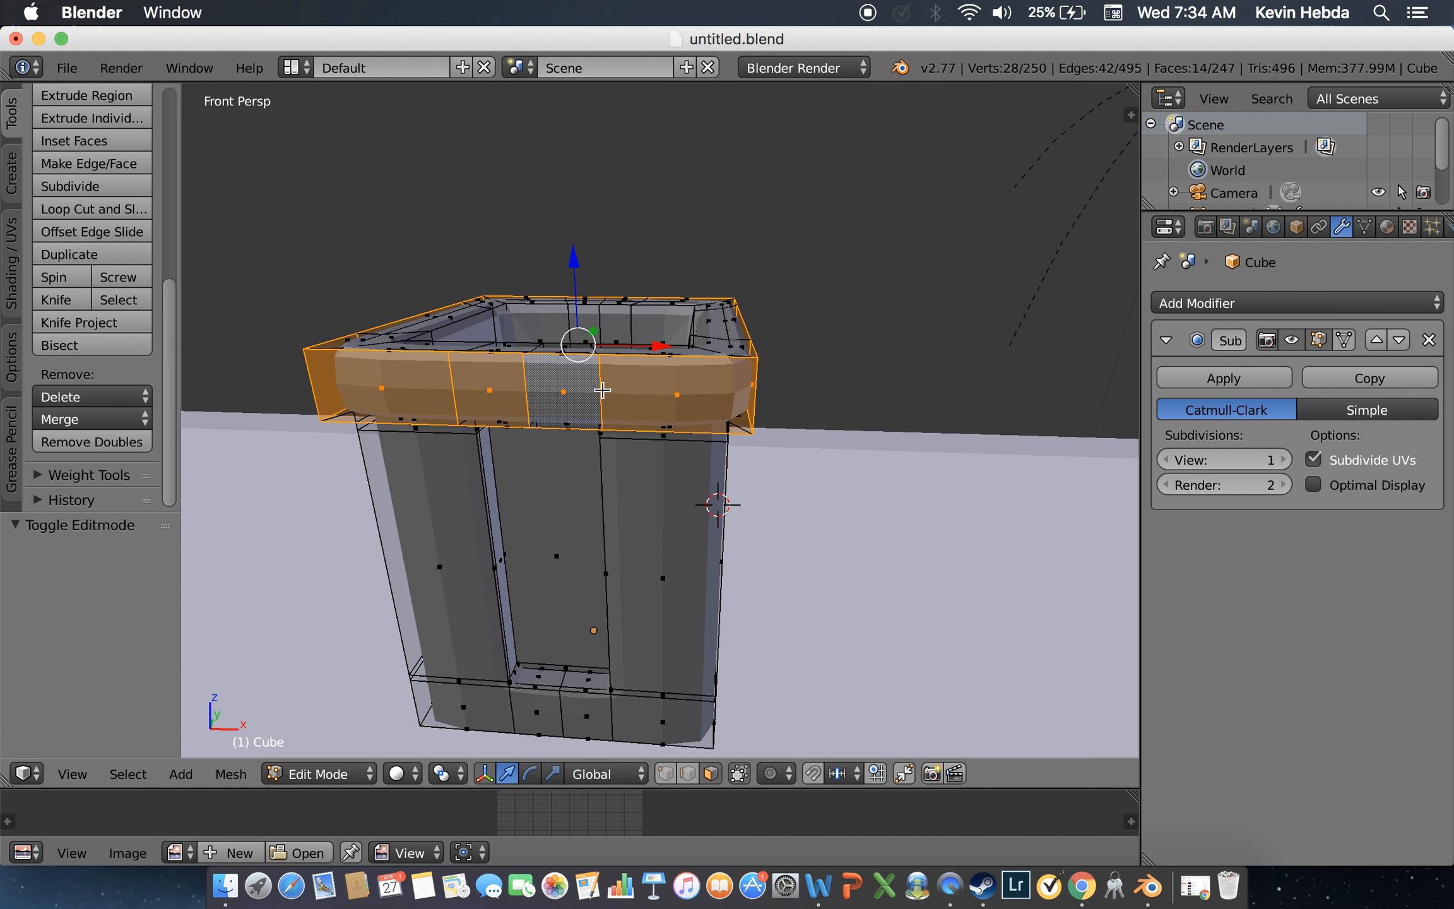
pyautogui.hotkey('shift', 'f')
pyautogui.press('e')
pyautogui.press('w')
pyautogui.click(659, 420)
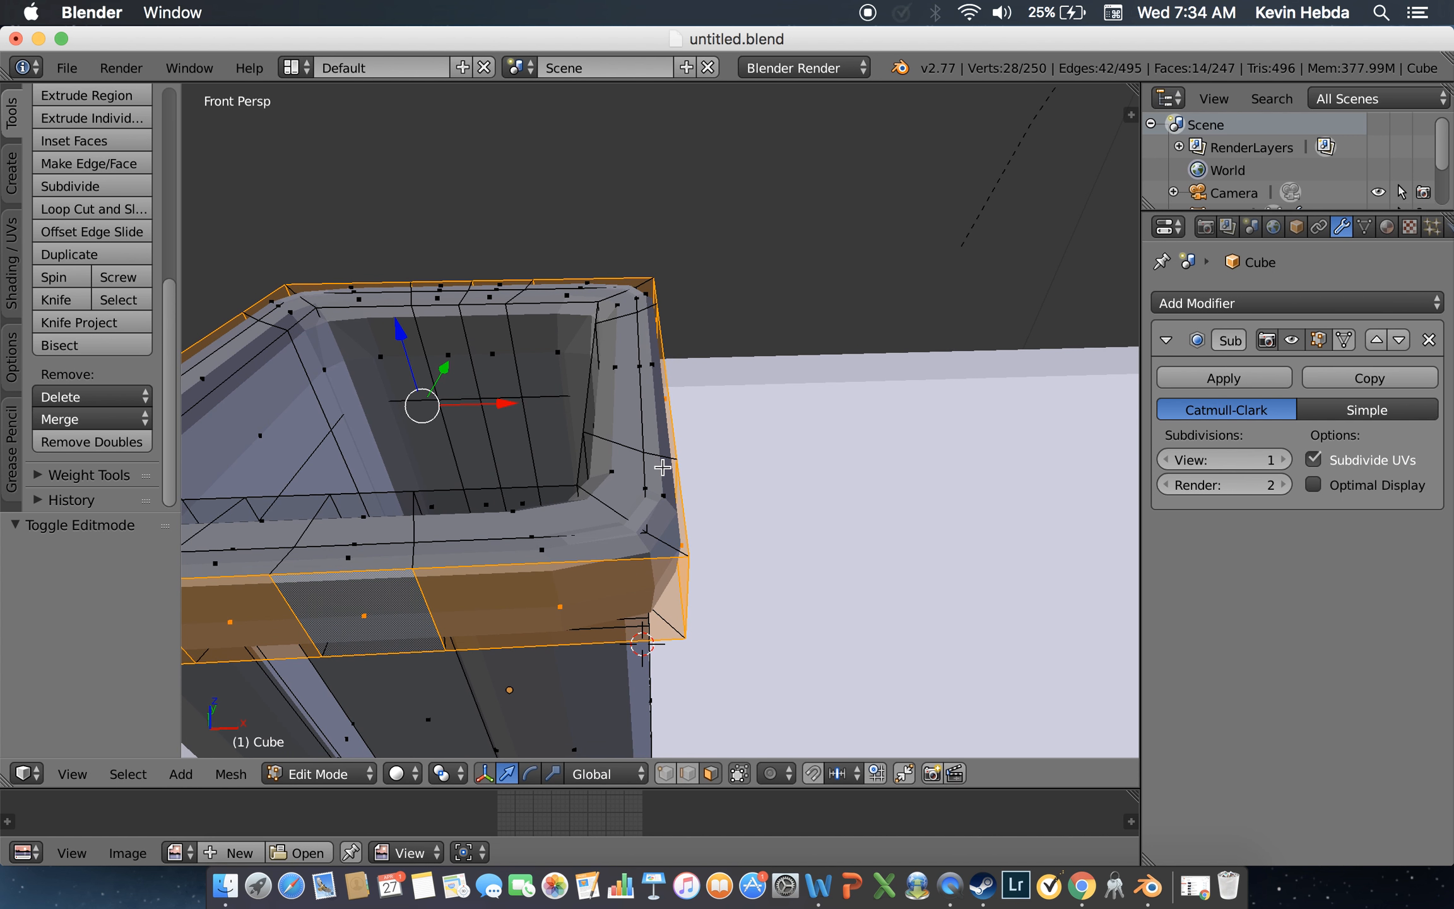
pyautogui.keyDown('alt'); pyautogui.keyDown('shift'); pyautogui.rightClick(662, 459); pyautogui.keyUp('shift'); pyautogui.keyUp('alt')
pyautogui.keyDown('alt'); pyautogui.keyDown('shift'); pyautogui.rightClick(621, 441); pyautogui.keyUp('shift'); pyautogui.keyUp('alt')
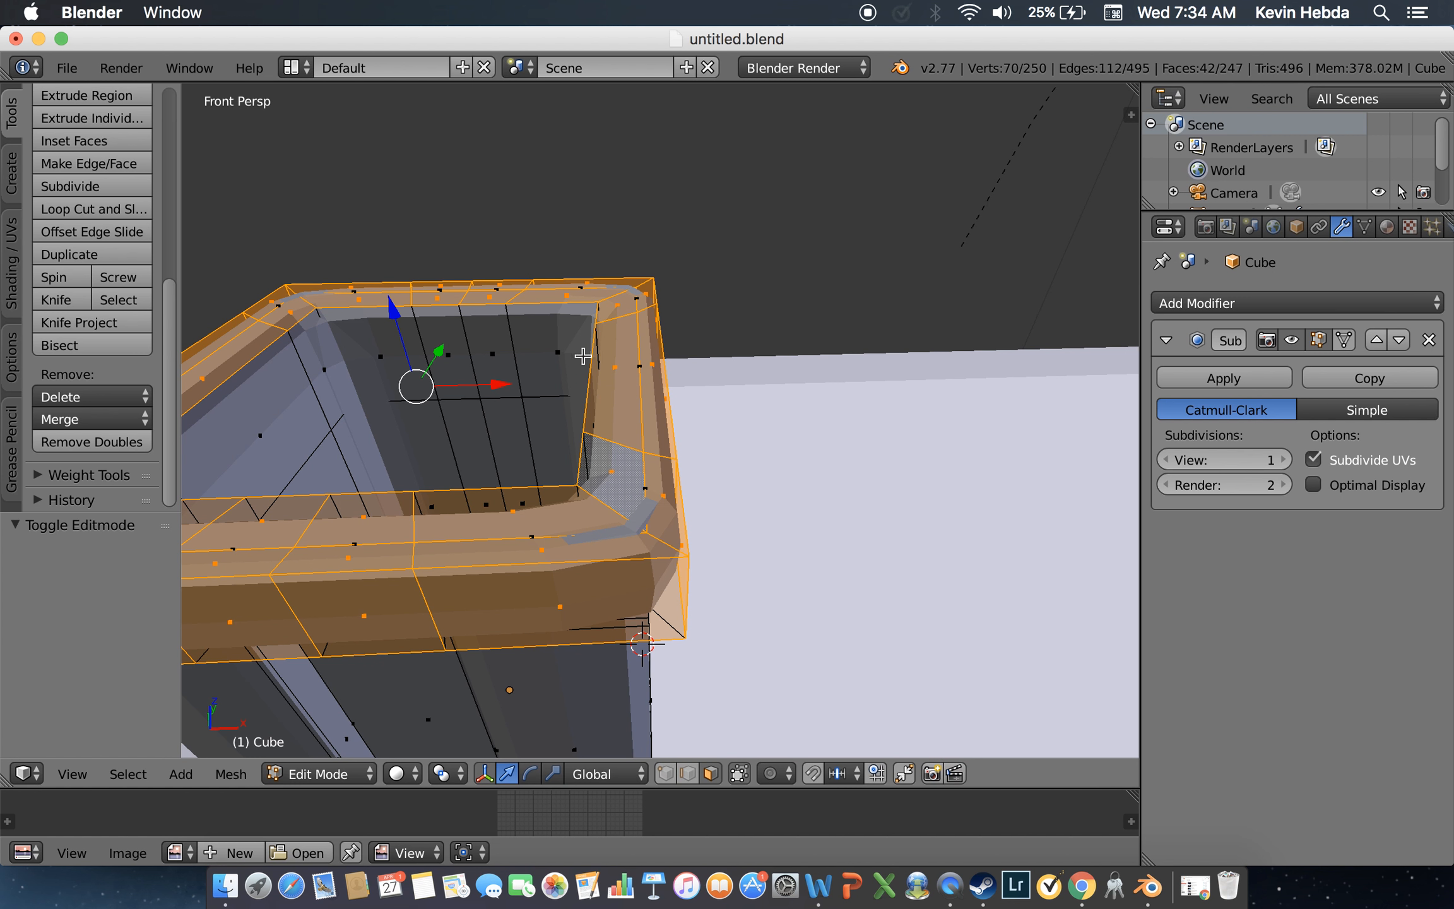
pyautogui.keyDown('alt'); pyautogui.keyDown('shift'); pyautogui.rightClick(503, 340); pyautogui.keyUp('shift'); pyautogui.keyUp('alt')
# Step: Add the lower inner wall faces and all the floor faces inside the container to the selection
pyautogui.hotkey('shift', 'f')
pyautogui.press('s')
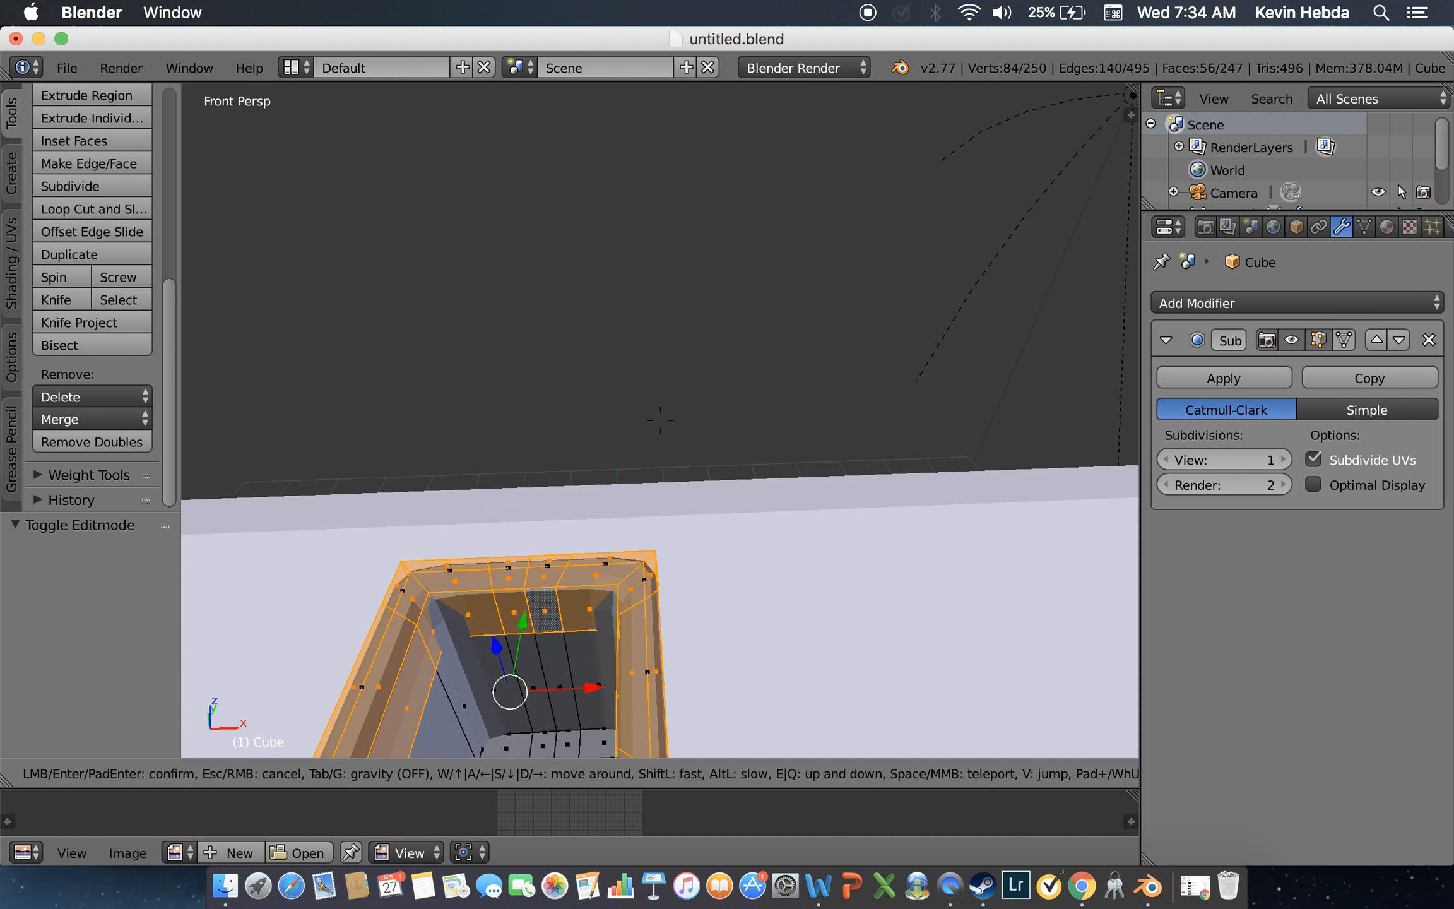
pyautogui.press('w')
pyautogui.press('s')
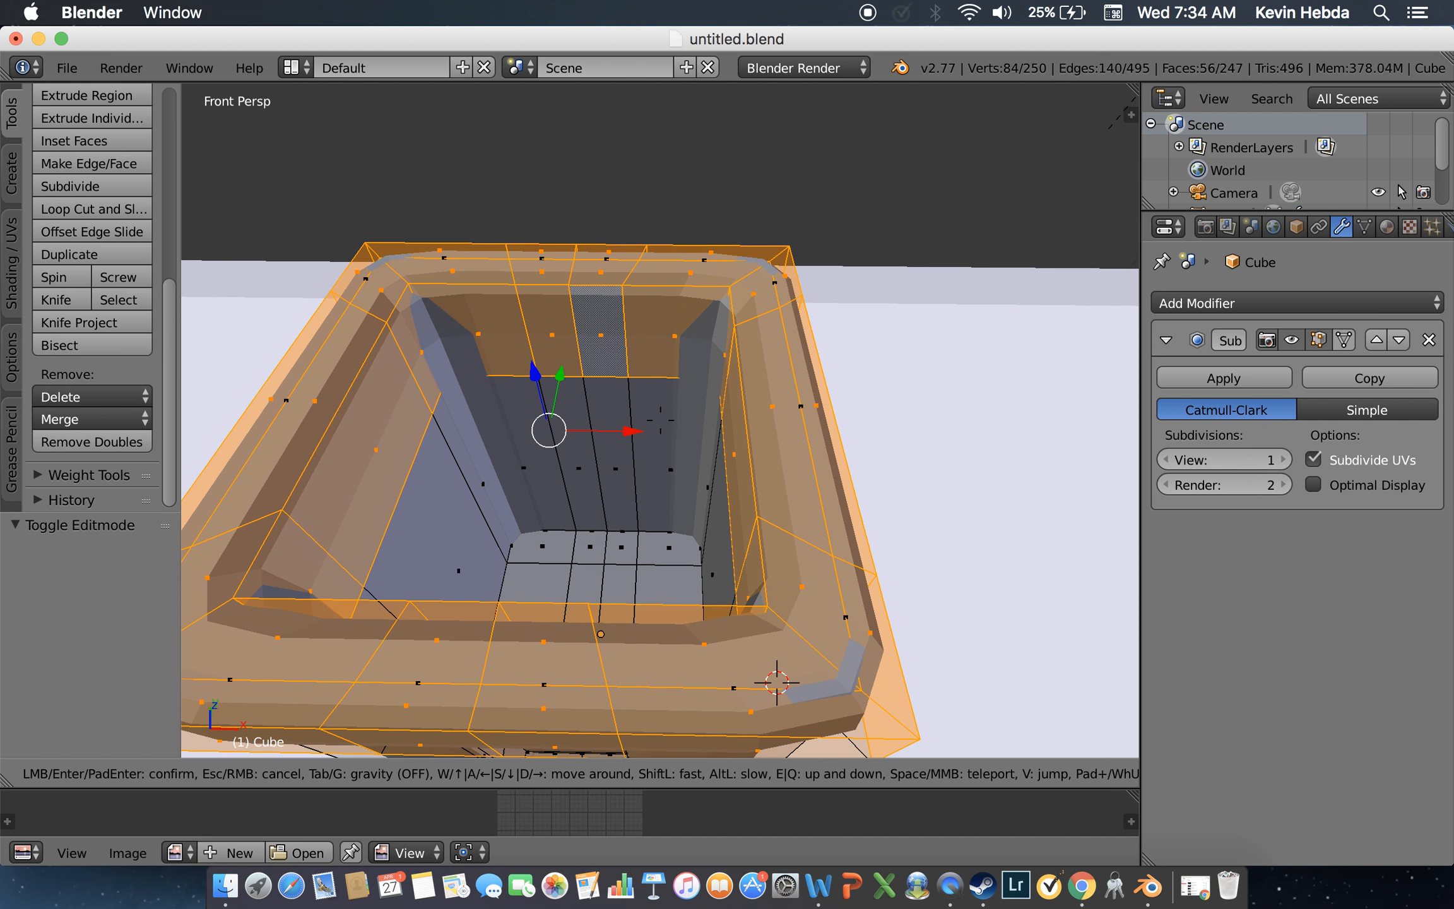
pyautogui.press('a')
pyautogui.press('d')
pyautogui.click(660, 419)
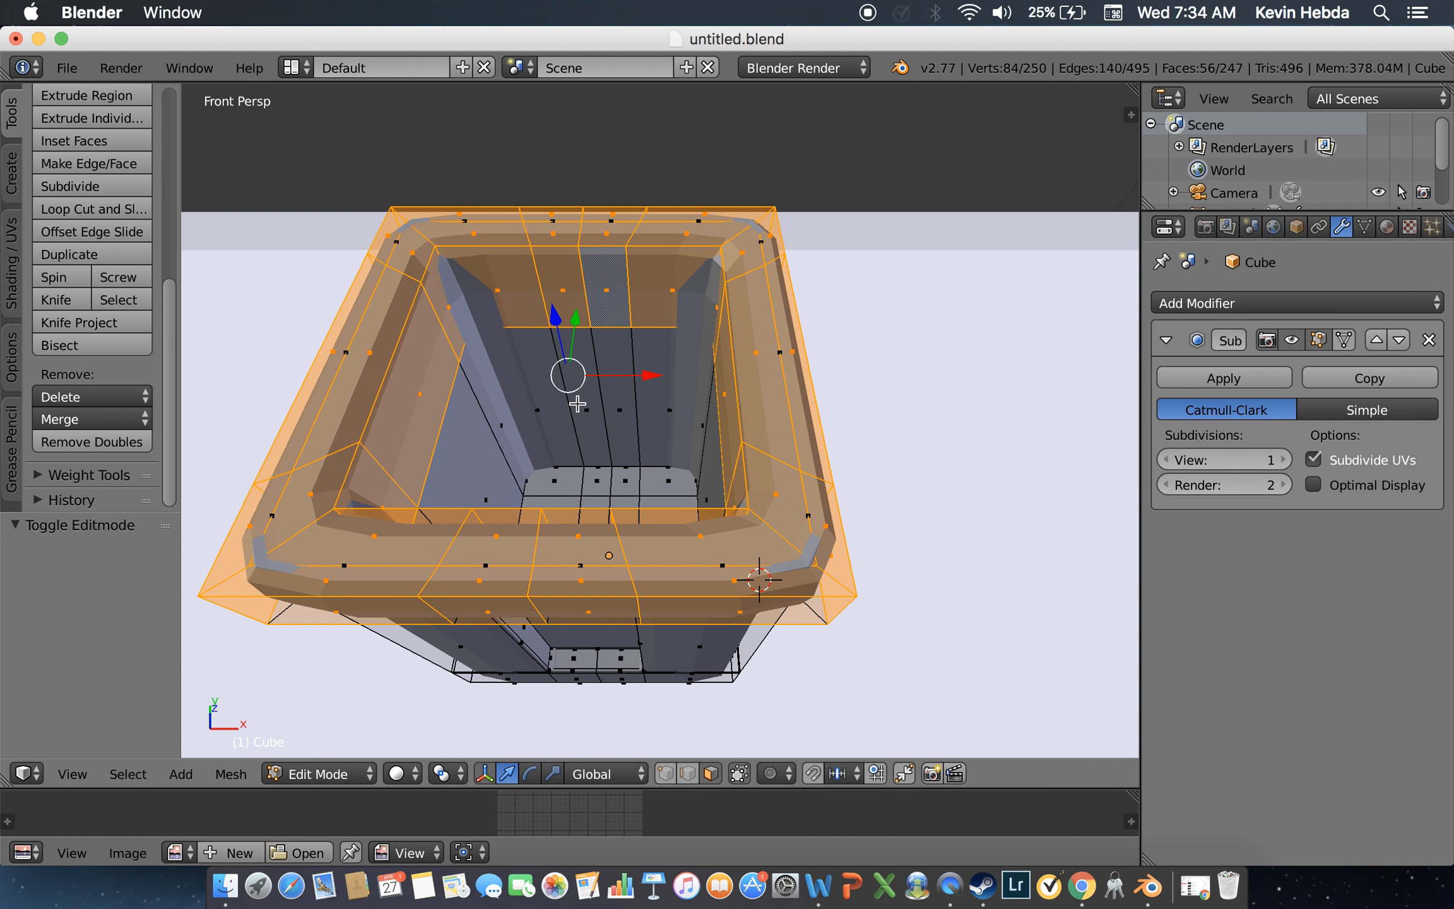
pyautogui.keyDown('alt'); pyautogui.keyDown('shift'); pyautogui.rightClick(574, 405); pyautogui.keyUp('shift'); pyautogui.keyUp('alt')
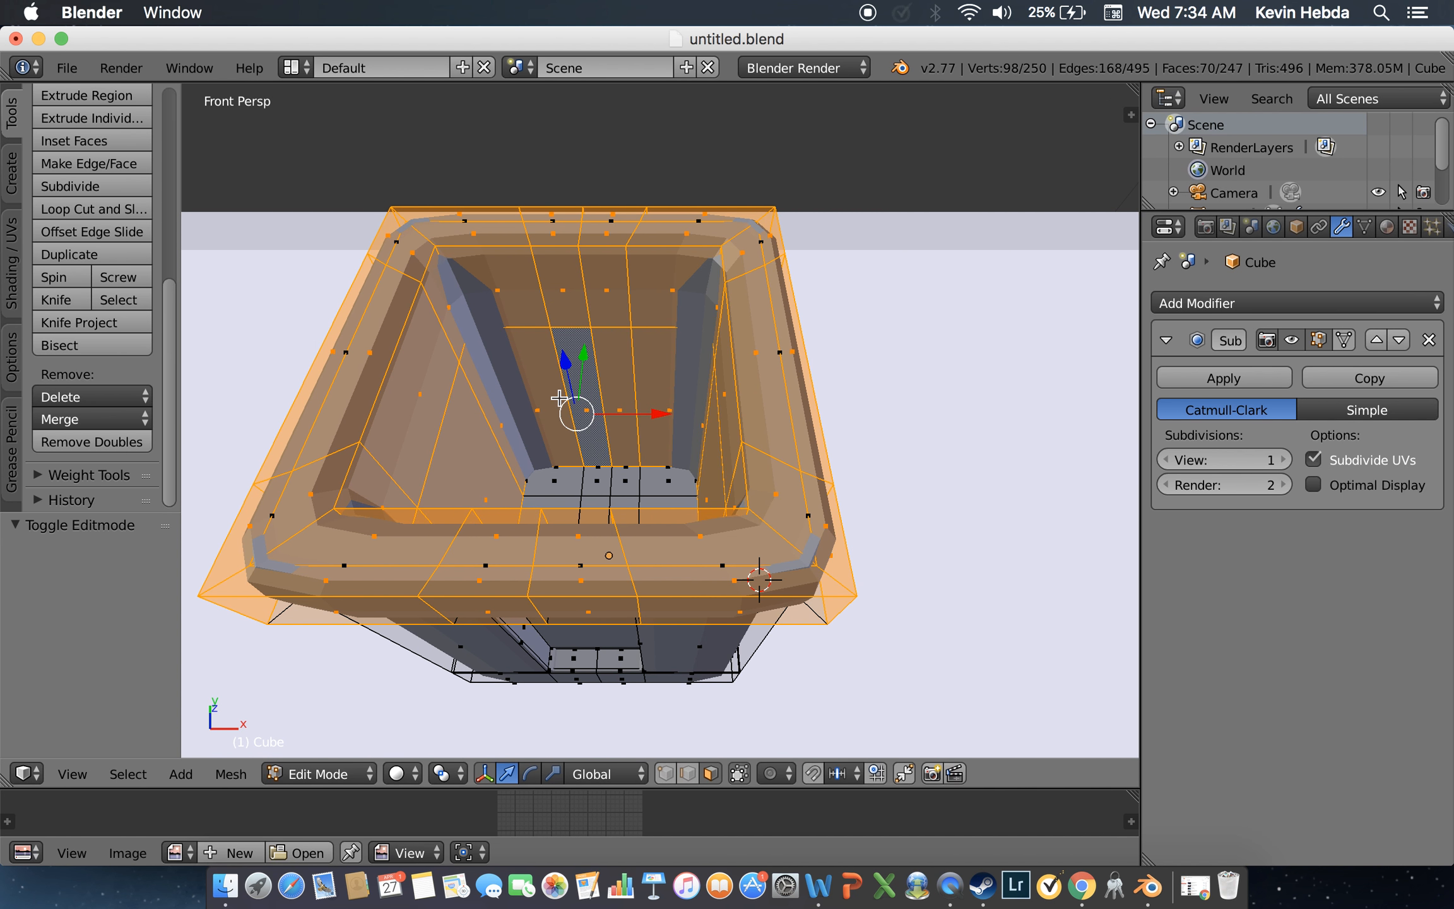
pyautogui.hotkey('shift', 'f')
pyautogui.press('w')
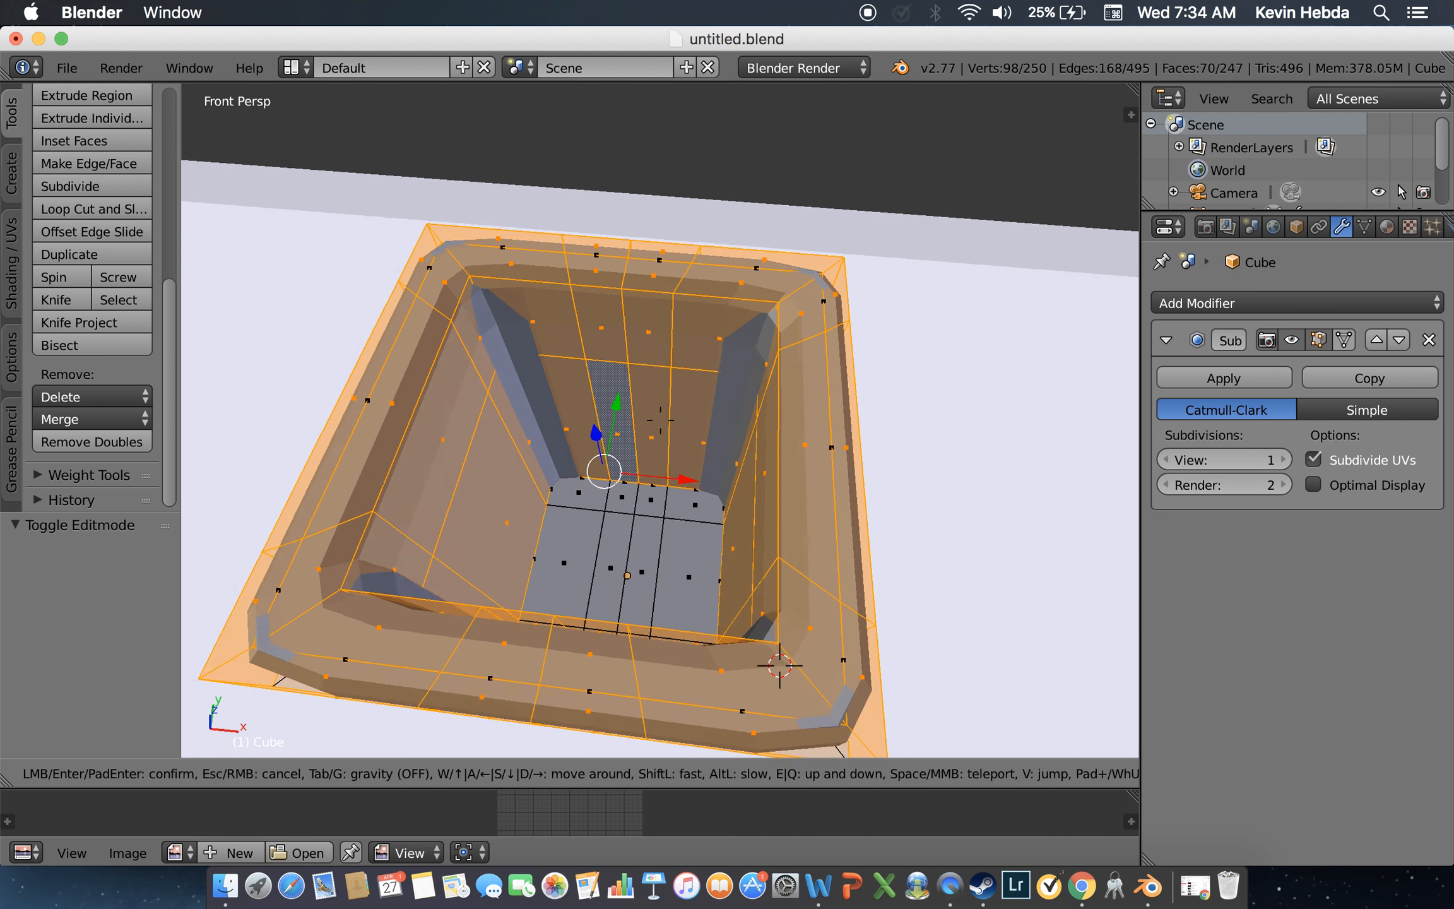
pyautogui.click(669, 419)
pyautogui.moveTo(668, 419)
pyautogui.mouseDown()
pyautogui.moveTo(617, 373)
pyautogui.moveTo(659, 293)
pyautogui.moveTo(747, 347)
pyautogui.moveTo(731, 449)
pyautogui.moveTo(646, 512)
pyautogui.moveTo(565, 467)
pyautogui.mouseUp()
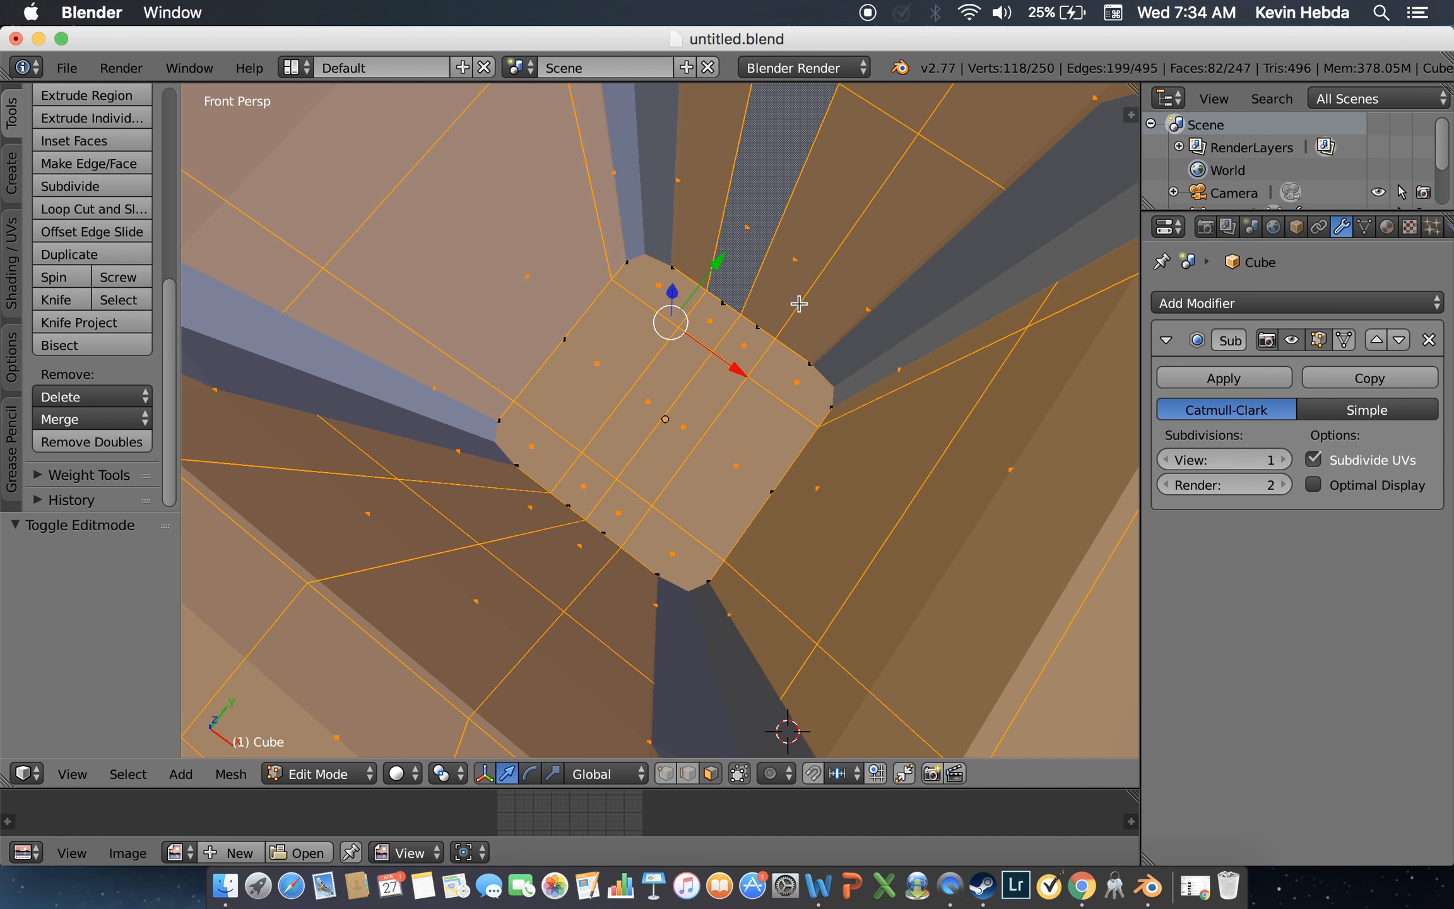
# Step: Create a new material for the container and name it "cup holder top"
pyautogui.hotkey('shift', 'f')
pyautogui.press('s')
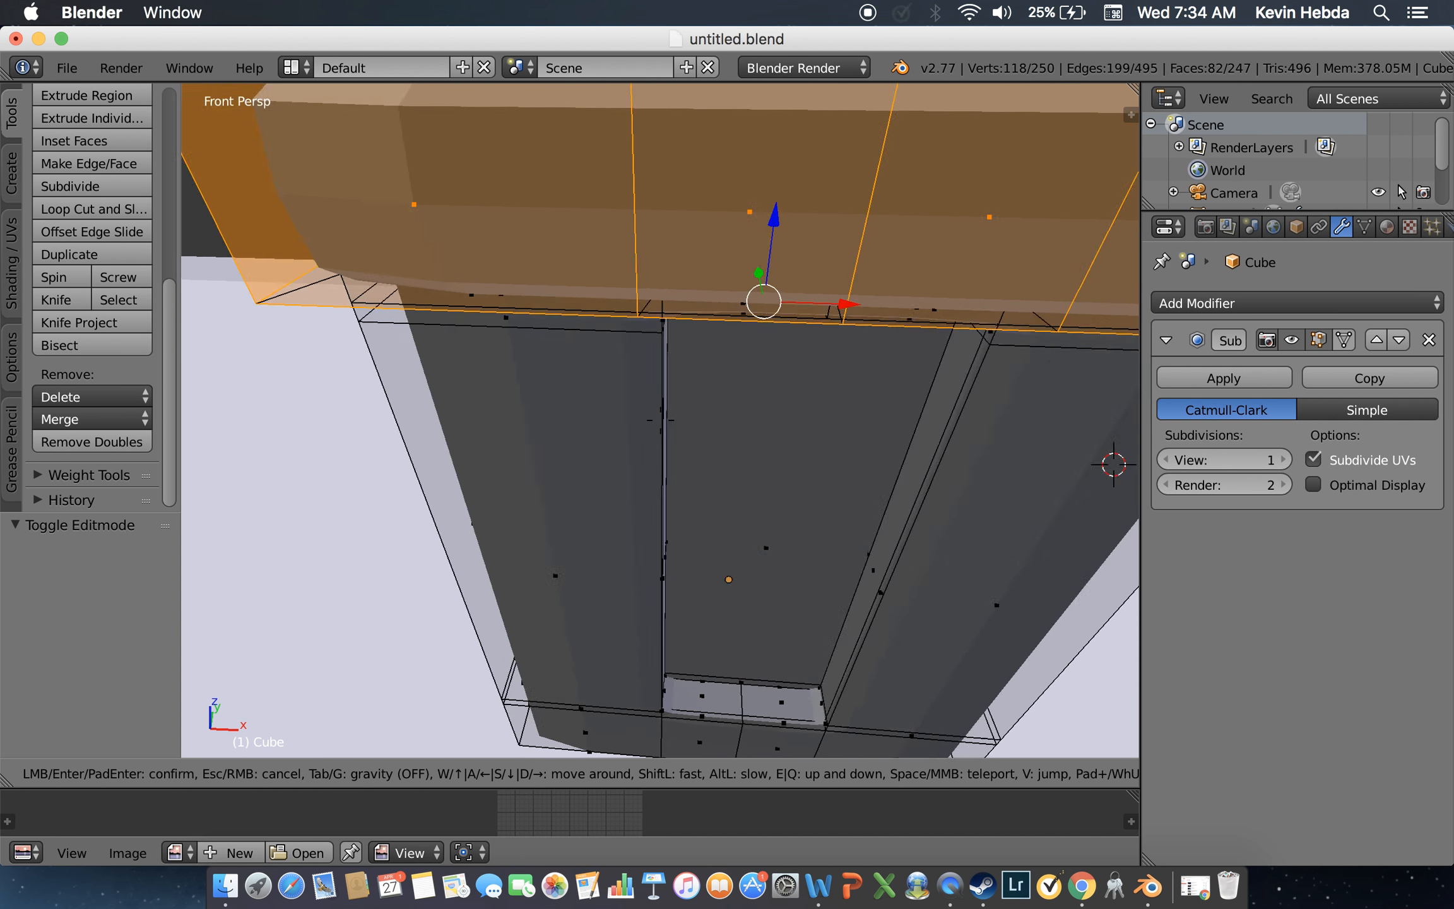
pyautogui.click(659, 421)
pyautogui.click(1387, 227)
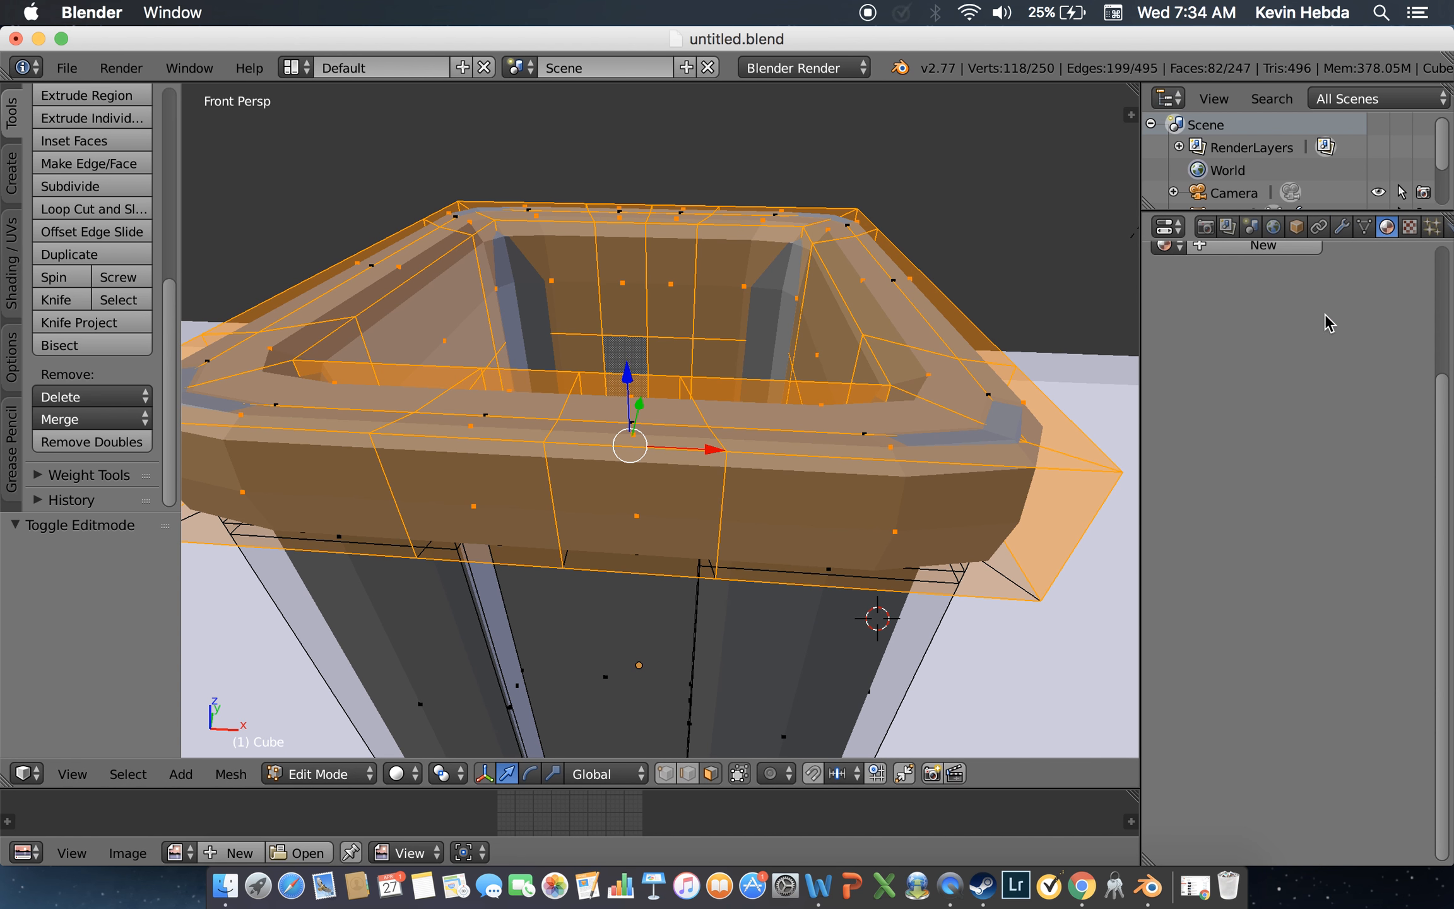
pyautogui.scroll(5, 1294, 473)
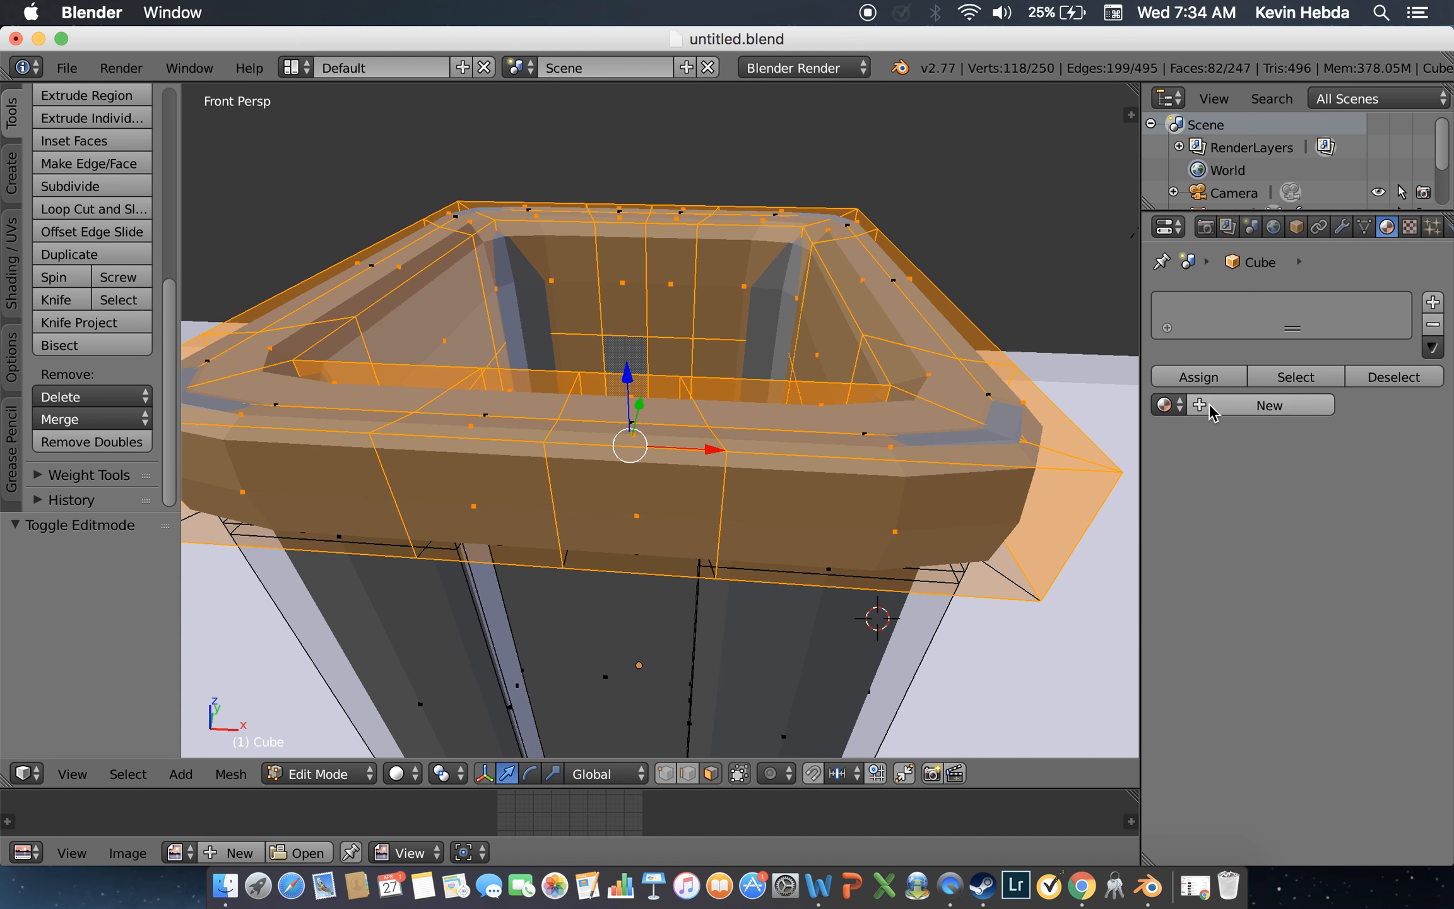
pyautogui.click(1164, 404)
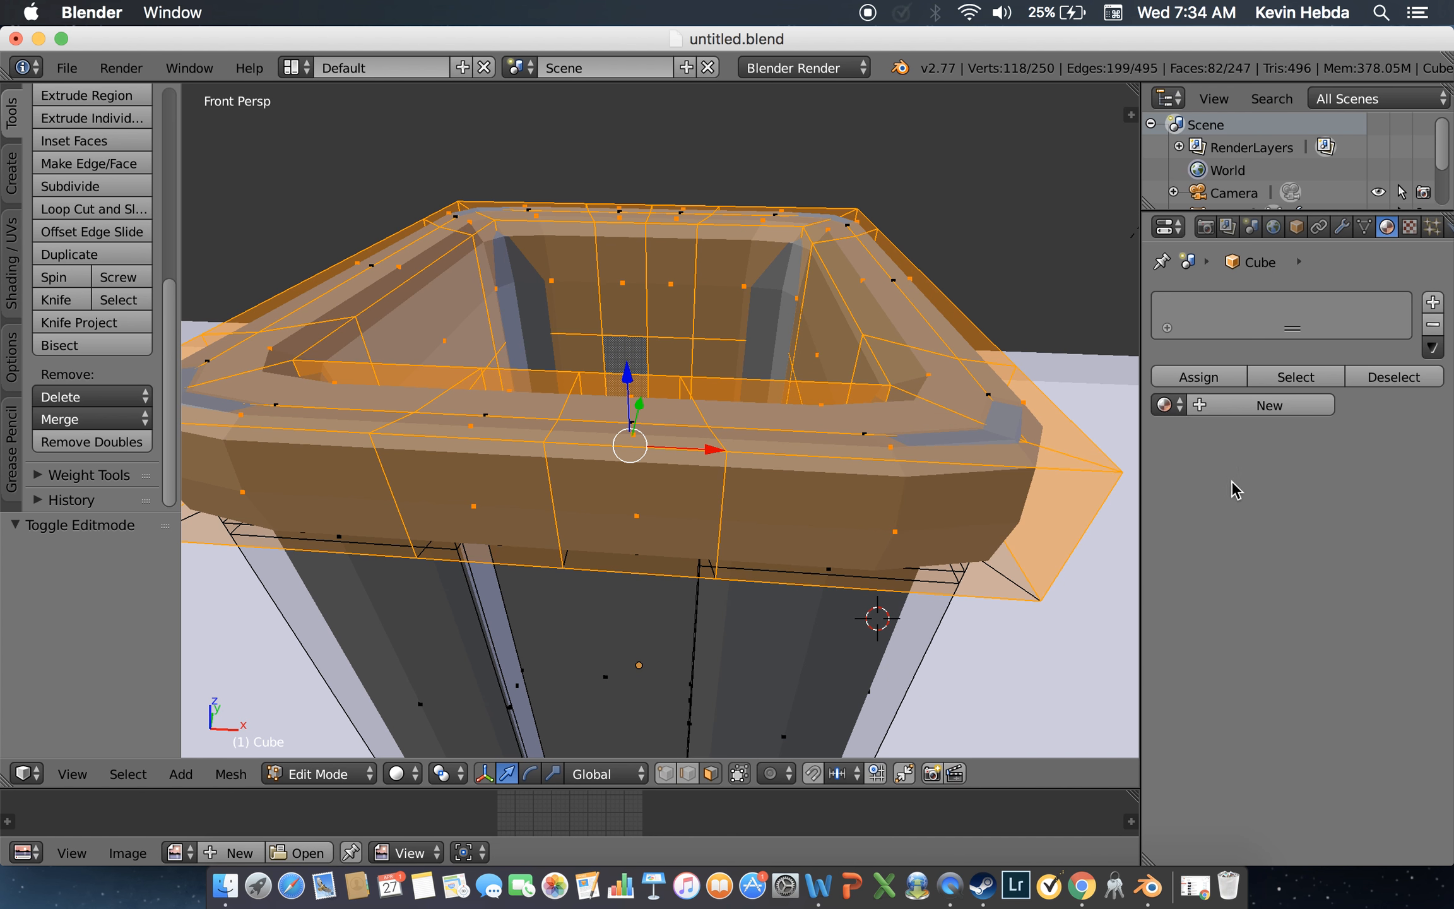
pyautogui.click(1255, 407)
pyautogui.click(1225, 404)
pyautogui.write('c')
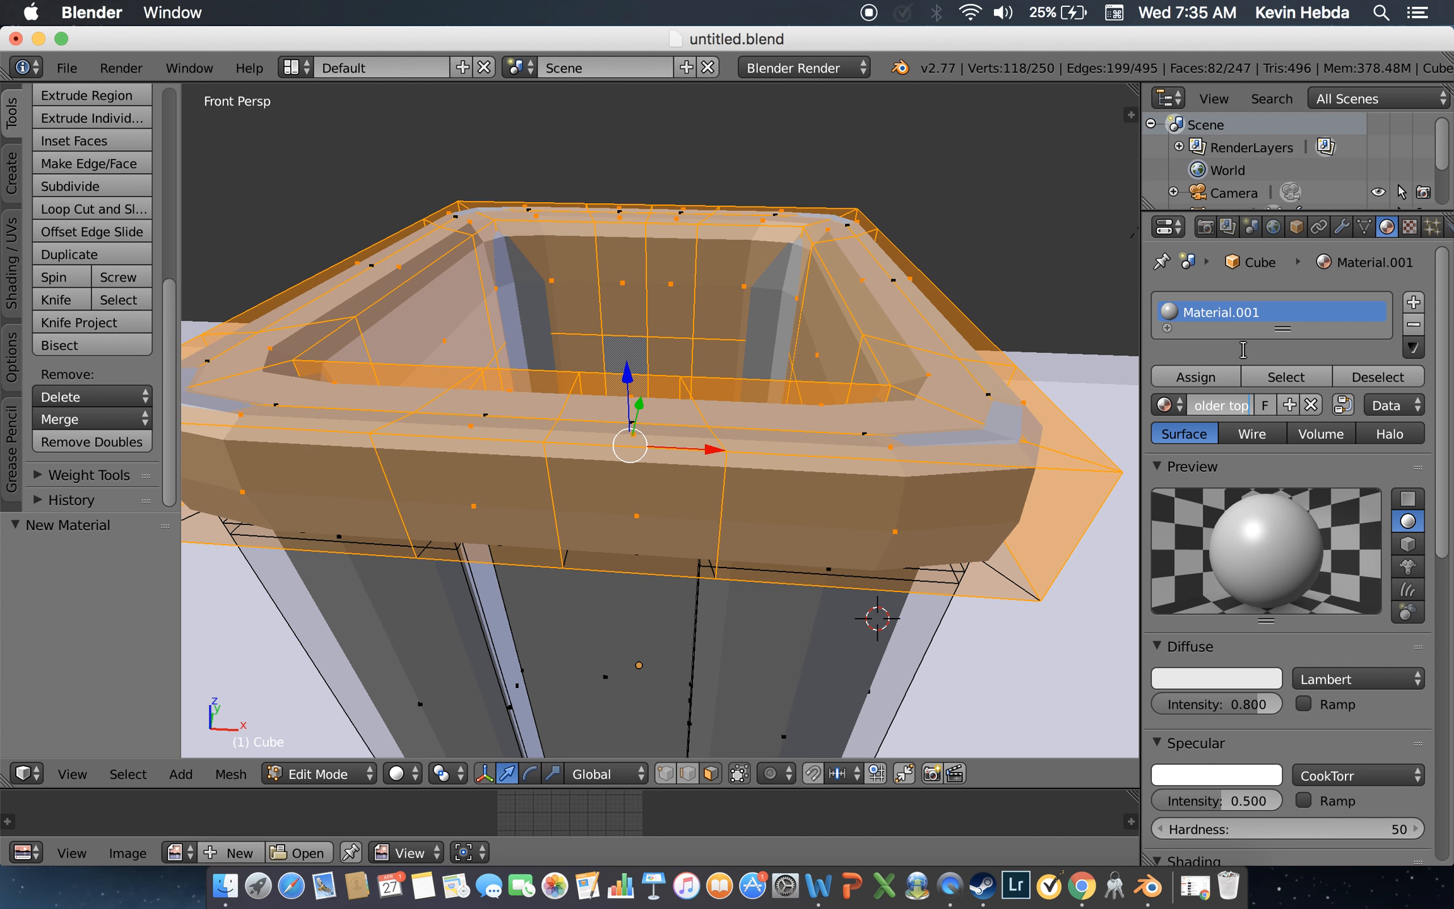
pyautogui.press('Return')
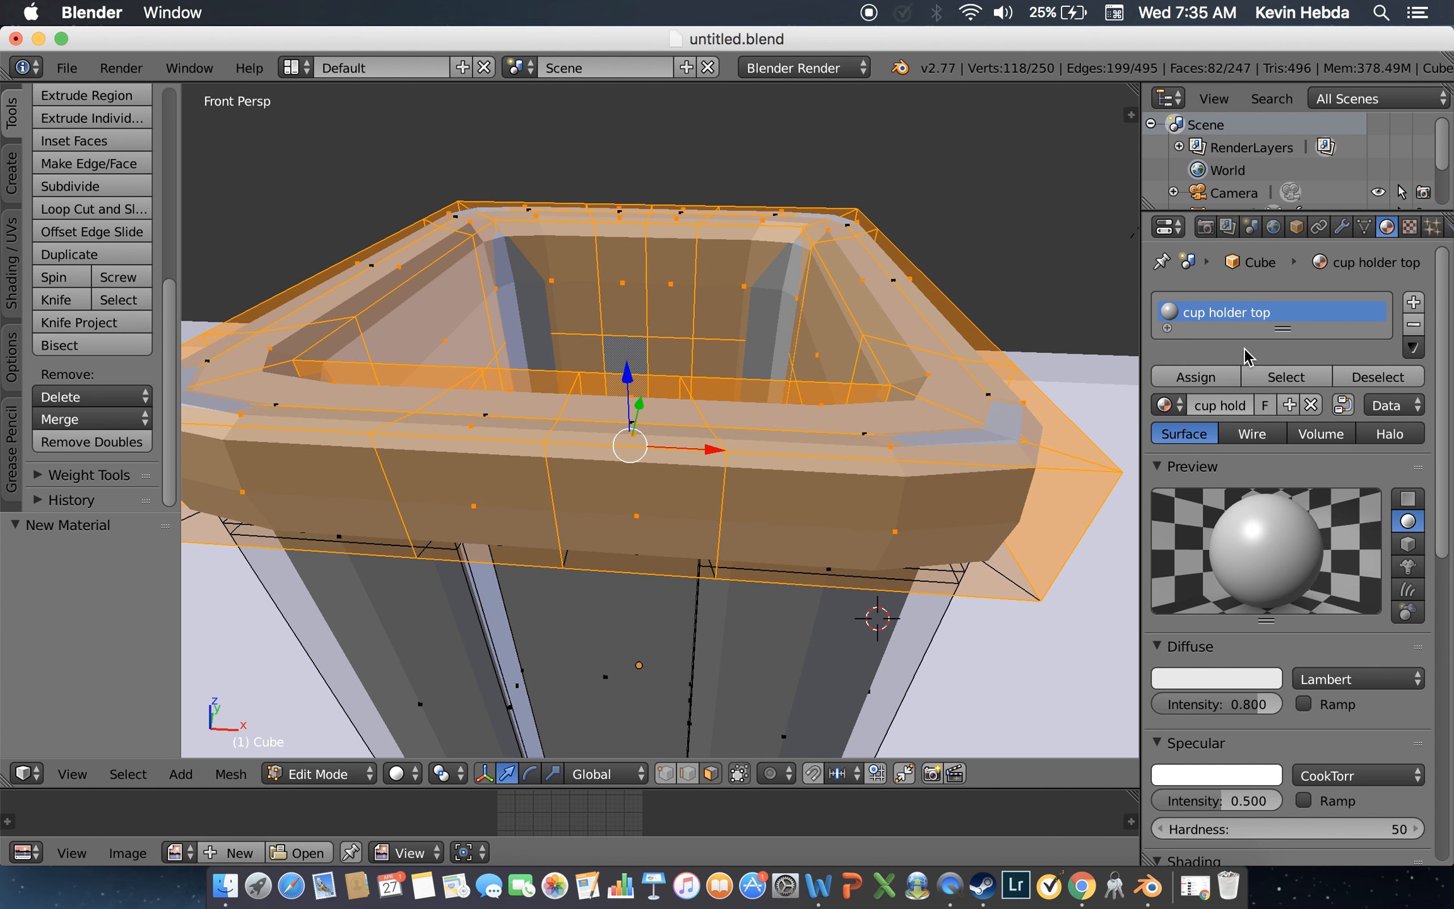
# Step: Clear the selection, then select the outer wall faces, the bottom band and the ledge faces at the foot of the front recess
pyautogui.press('Tab')
pyautogui.hotkey('shift', 'f')
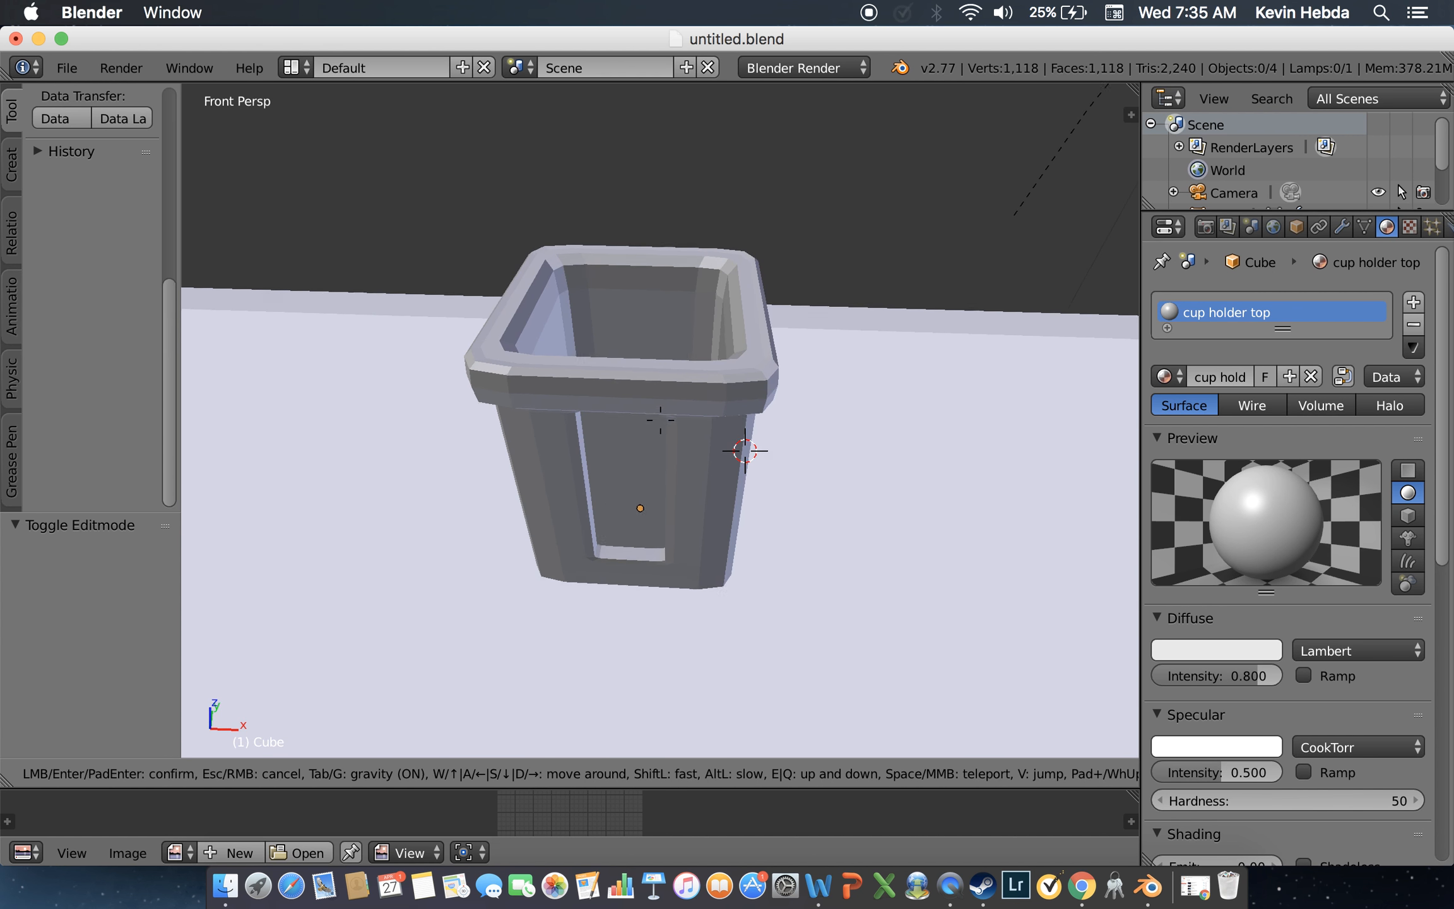
pyautogui.click(659, 418)
pyautogui.press('Tab')
pyautogui.press('a')
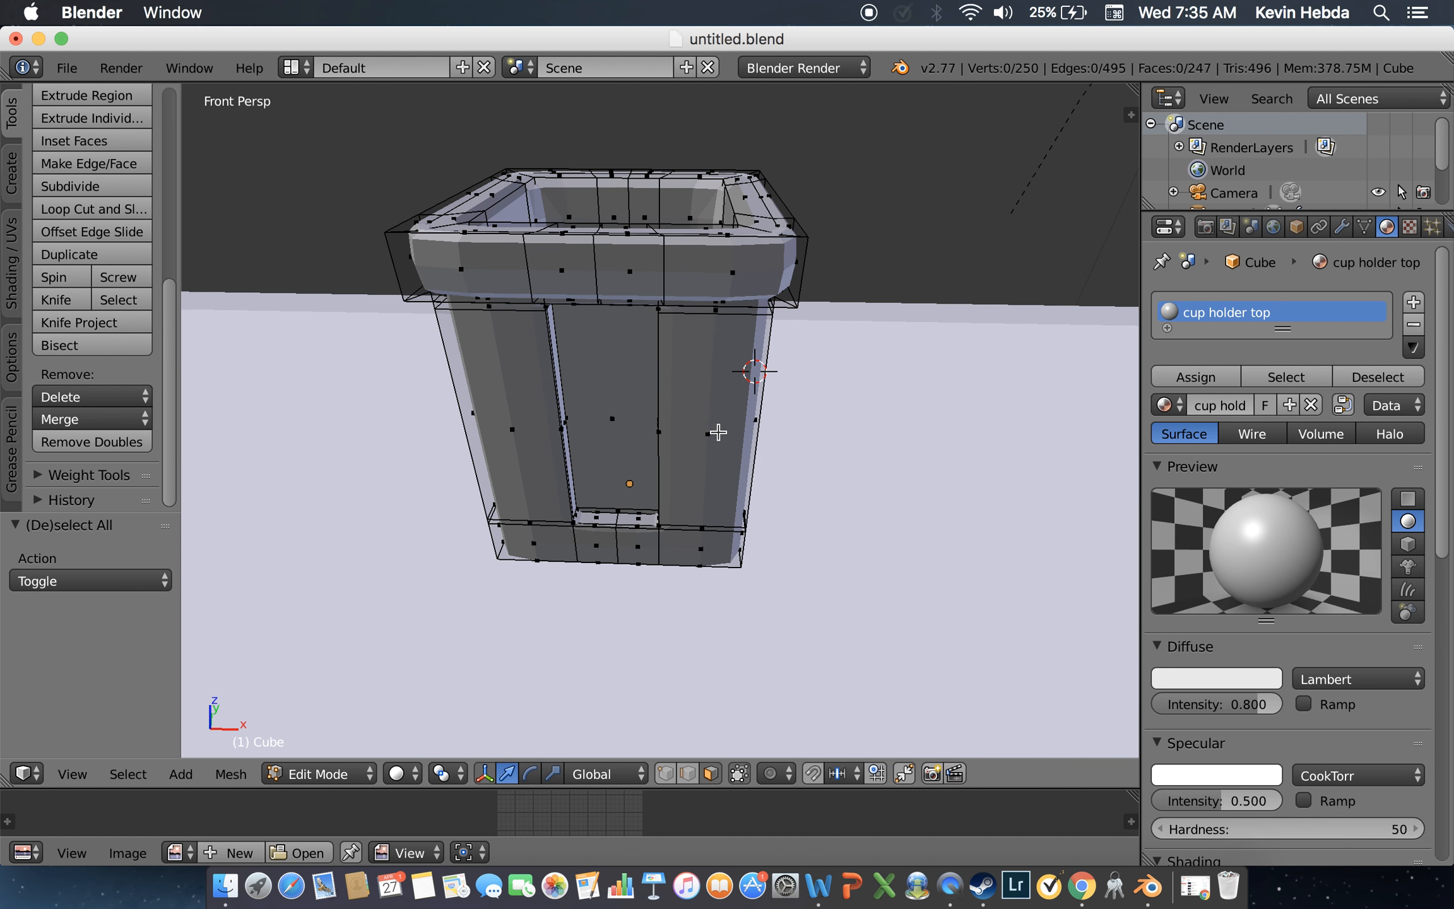
pyautogui.keyDown('alt'); pyautogui.rightClick(750, 426); pyautogui.keyUp('alt')
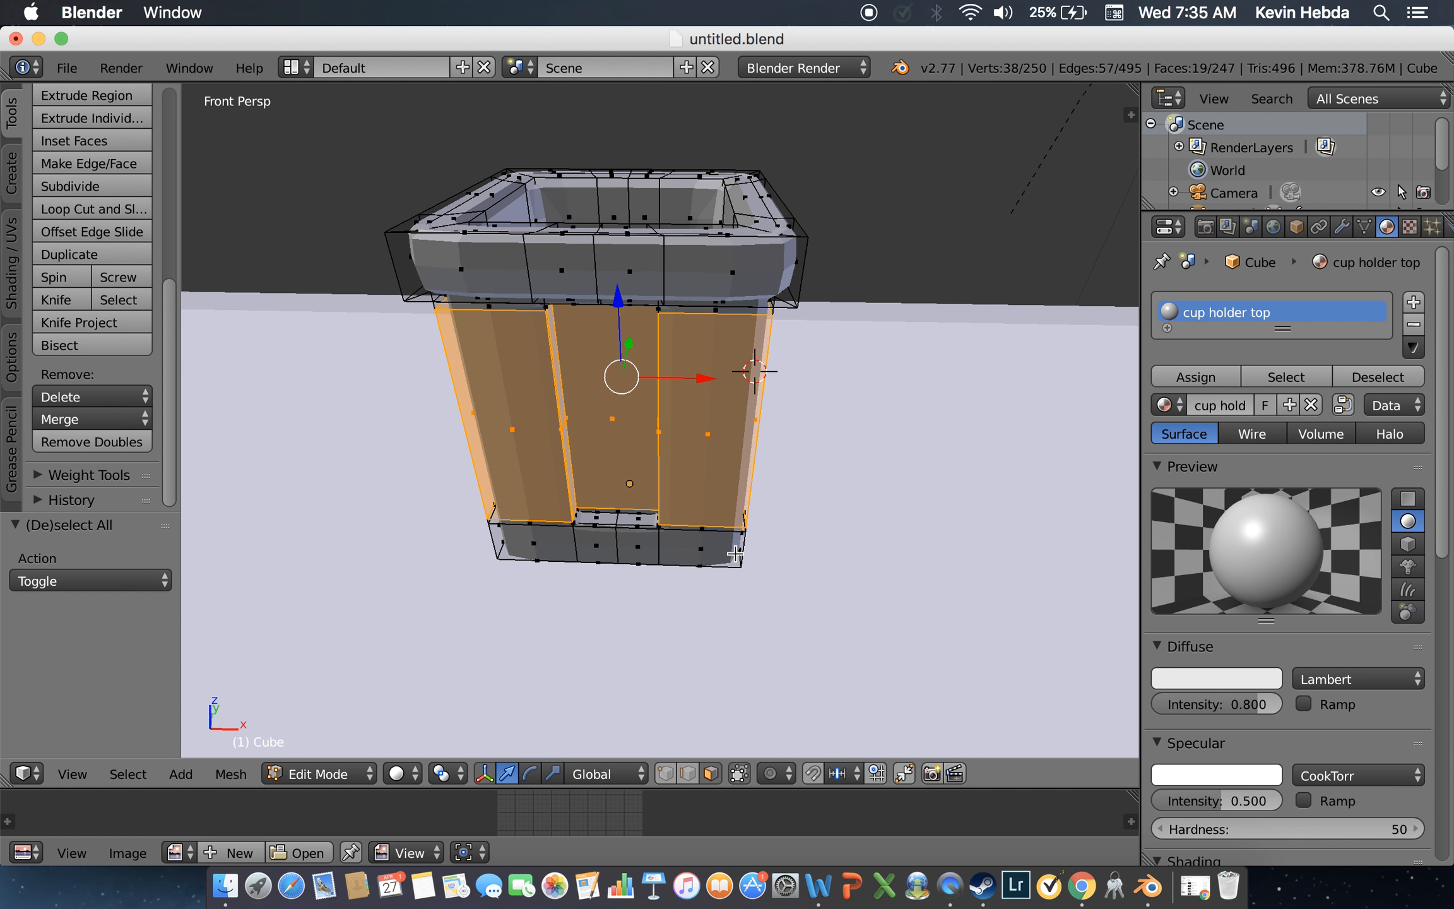
pyautogui.keyDown('alt'); pyautogui.keyDown('shift'); pyautogui.rightClick(647, 543); pyautogui.keyUp('shift'); pyautogui.keyUp('alt')
pyautogui.keyDown('shift'); pyautogui.rightClick(602, 520); pyautogui.keyUp('shift')
pyautogui.keyDown('shift'); pyautogui.rightClick(633, 521); pyautogui.keyUp('shift')
# Step: Add the narrow face strips around the front recess's lower edge and corner to the selection
pyautogui.hotkey('shift', 'f')
pyautogui.press('w')
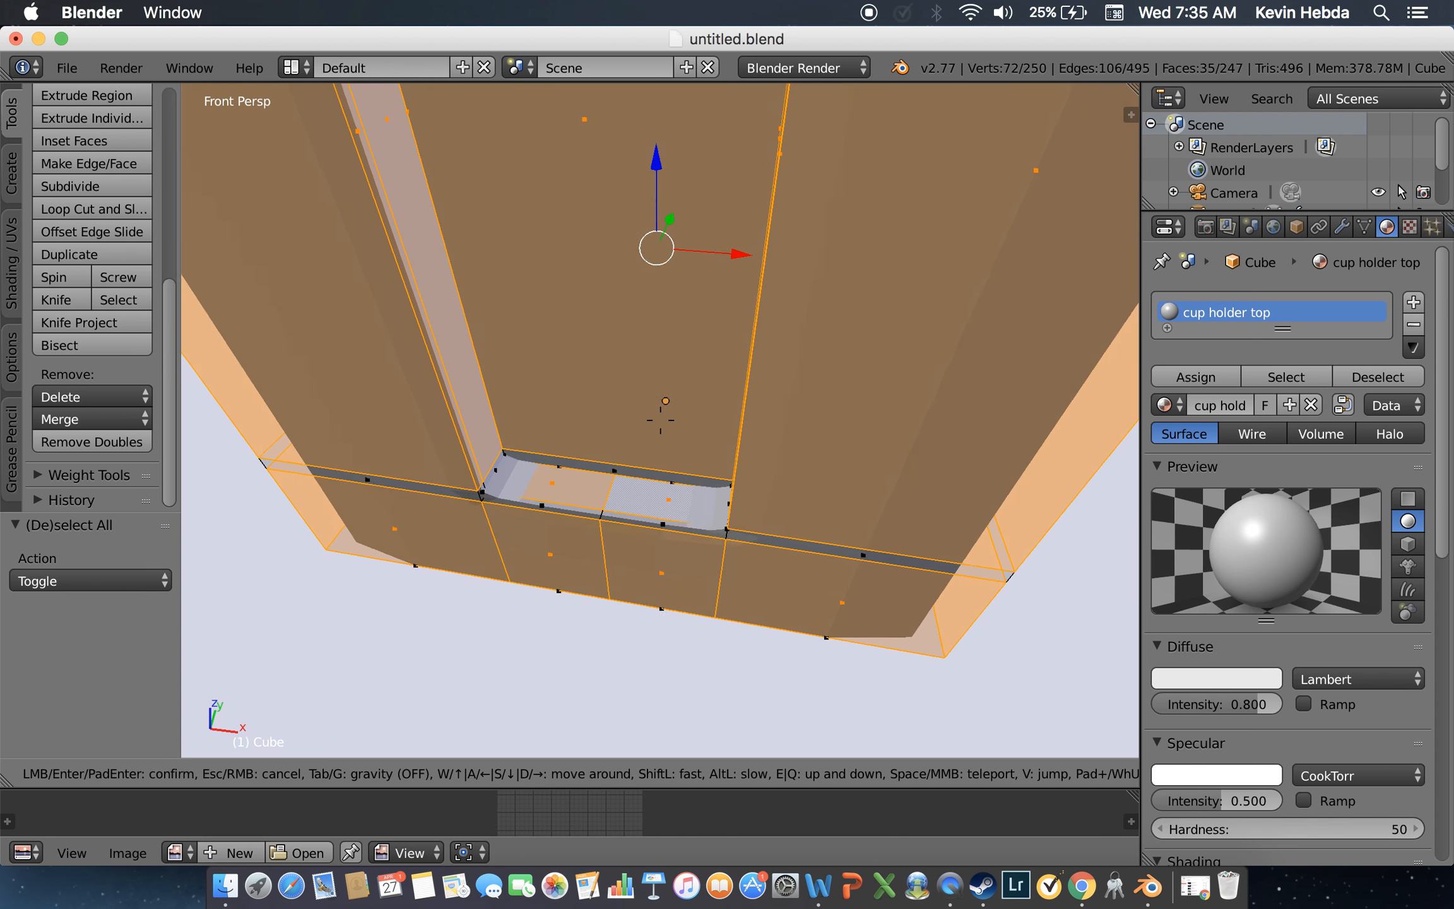
pyautogui.press('w')
pyautogui.press('w')
pyautogui.press('e')
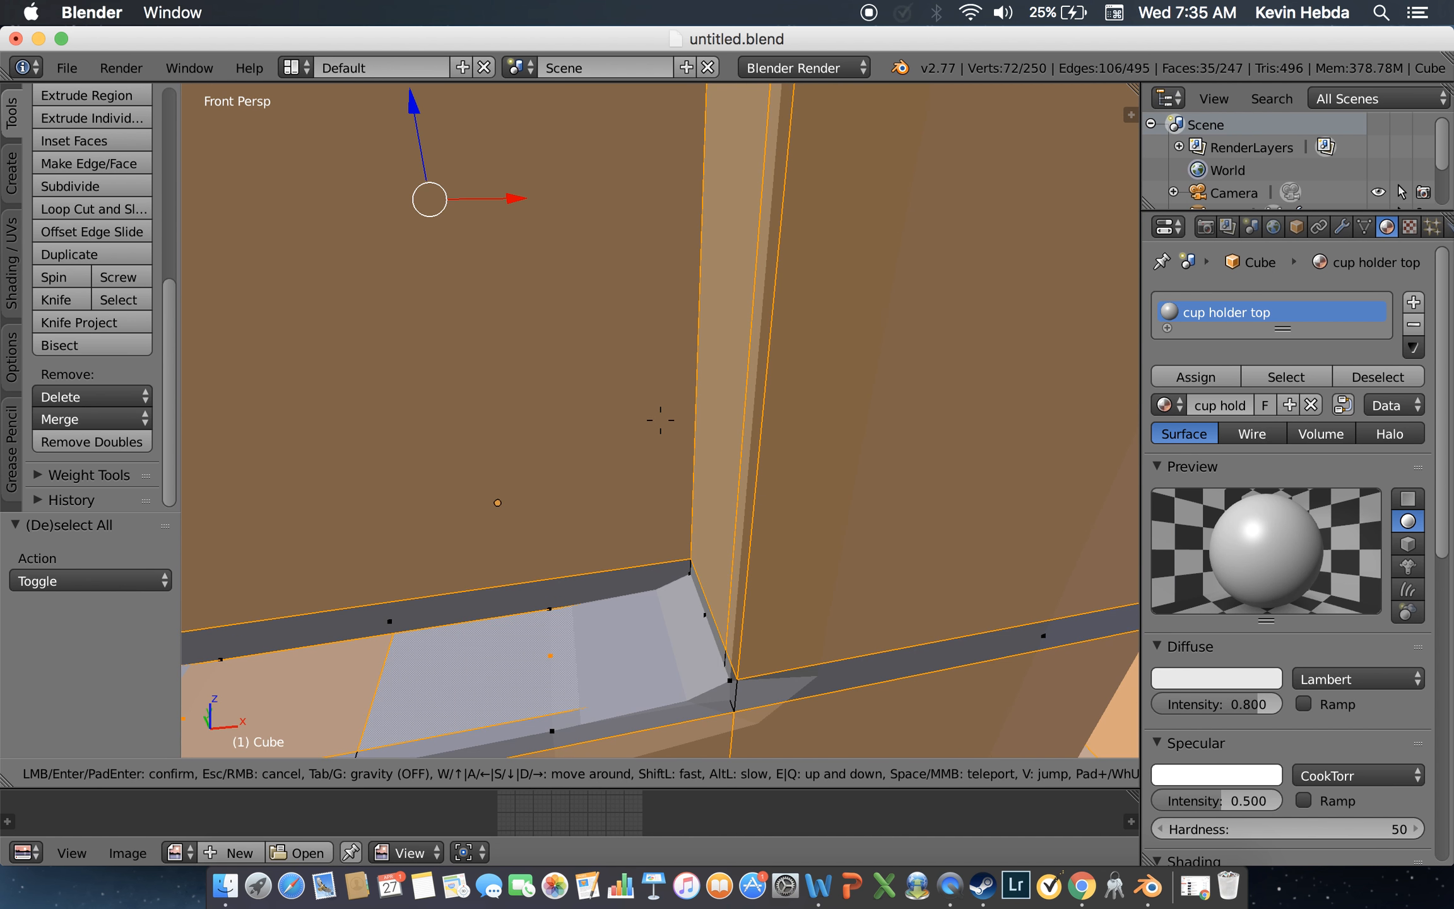
pyautogui.click(752, 486)
pyautogui.keyDown('alt'); pyautogui.keyDown('shift'); pyautogui.rightClick(806, 674); pyautogui.keyUp('shift'); pyautogui.keyUp('alt')
pyautogui.keyDown('alt'); pyautogui.keyDown('shift'); pyautogui.rightClick(797, 676); pyautogui.keyUp('shift'); pyautogui.keyUp('alt')
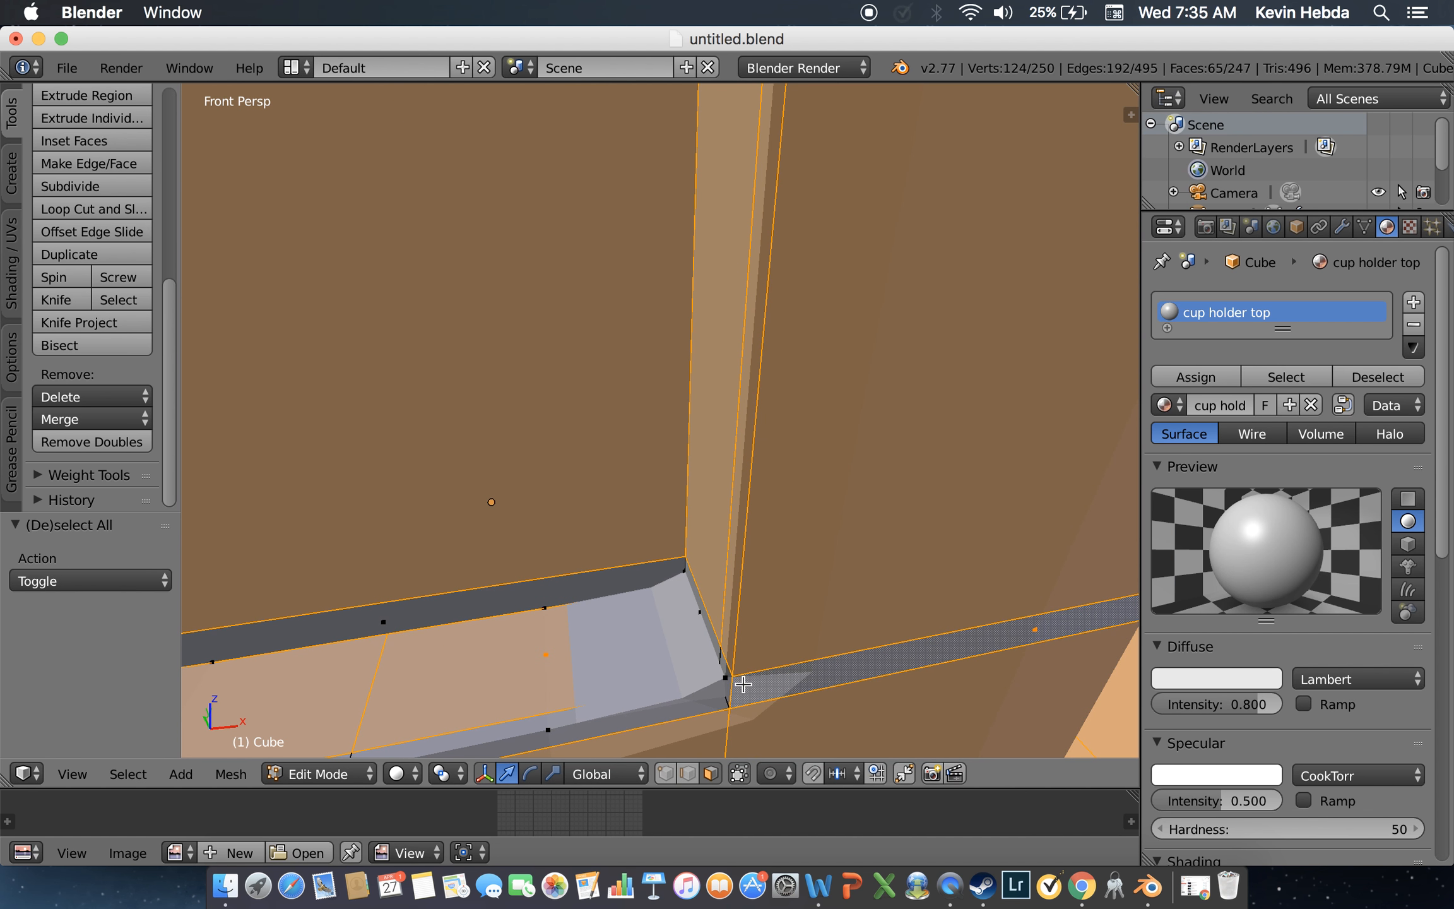
pyautogui.keyDown('alt'); pyautogui.keyDown('shift'); pyautogui.rightClick(726, 691); pyautogui.keyUp('shift'); pyautogui.keyUp('alt')
pyautogui.keyDown('shift'); pyautogui.rightClick(554, 596); pyautogui.keyUp('shift')
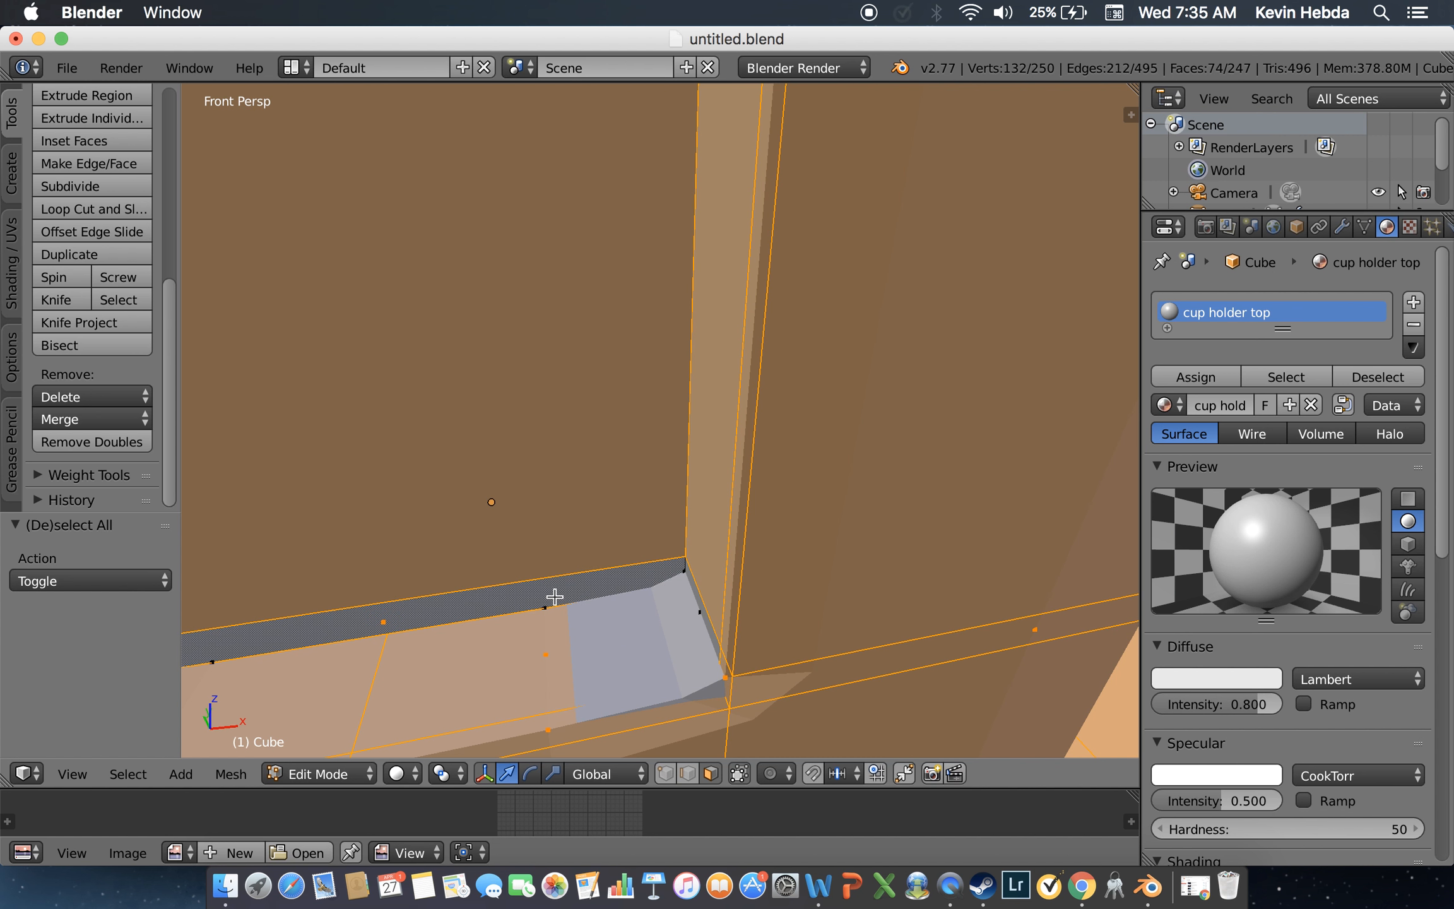
# Step: Add the remaining narrow band around the container's base to the selection and exclude the recessed front panel face
pyautogui.hotkey('shift', 'f')
pyautogui.press('s')
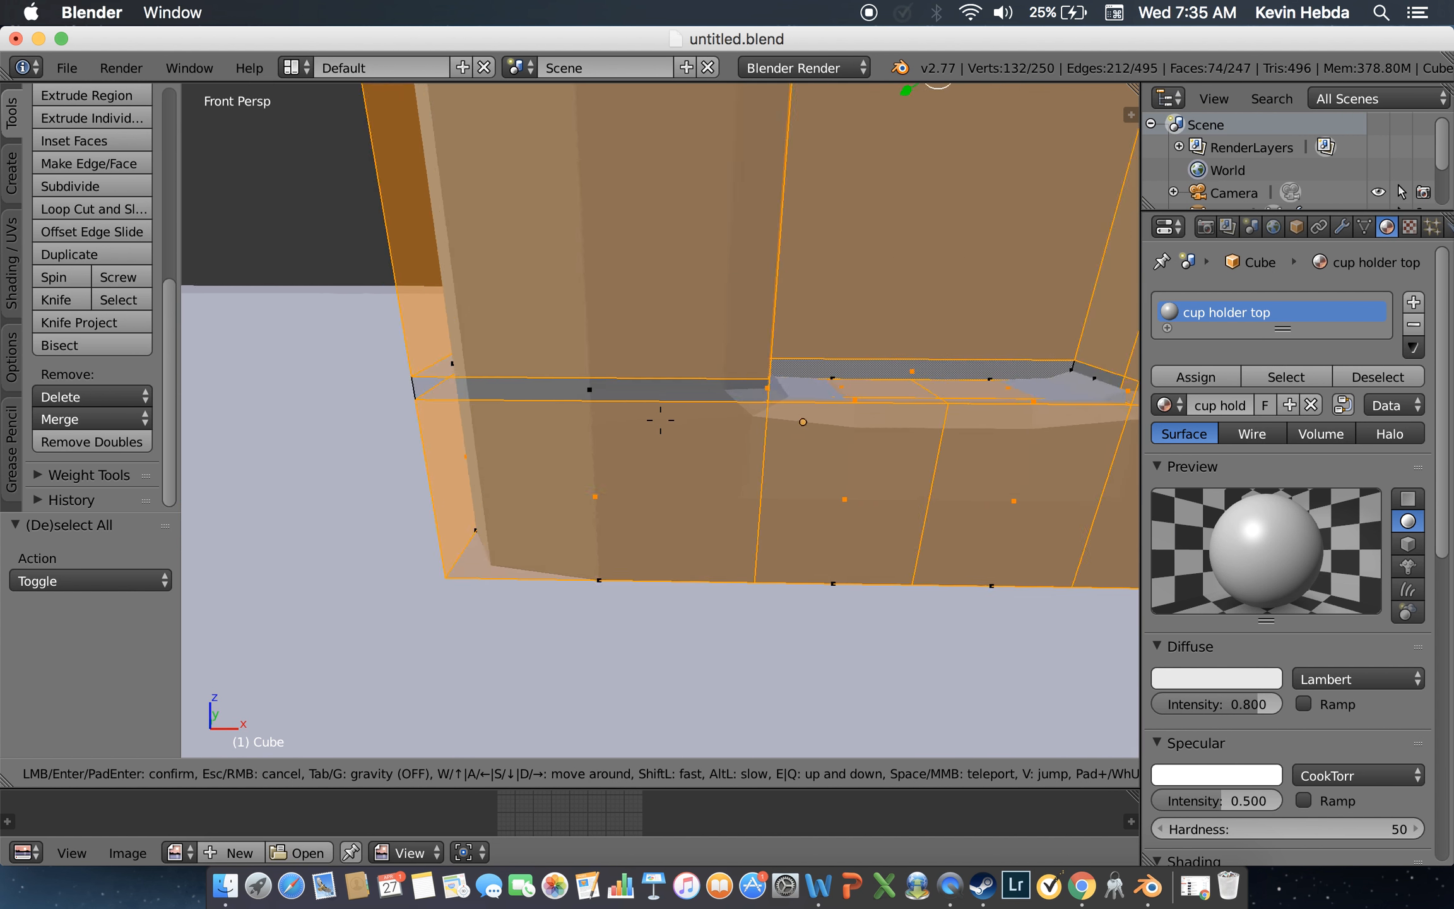
pyautogui.click(634, 399)
pyautogui.keyDown('alt'); pyautogui.keyDown('shift'); pyautogui.rightClick(550, 389); pyautogui.keyUp('shift'); pyautogui.keyUp('alt')
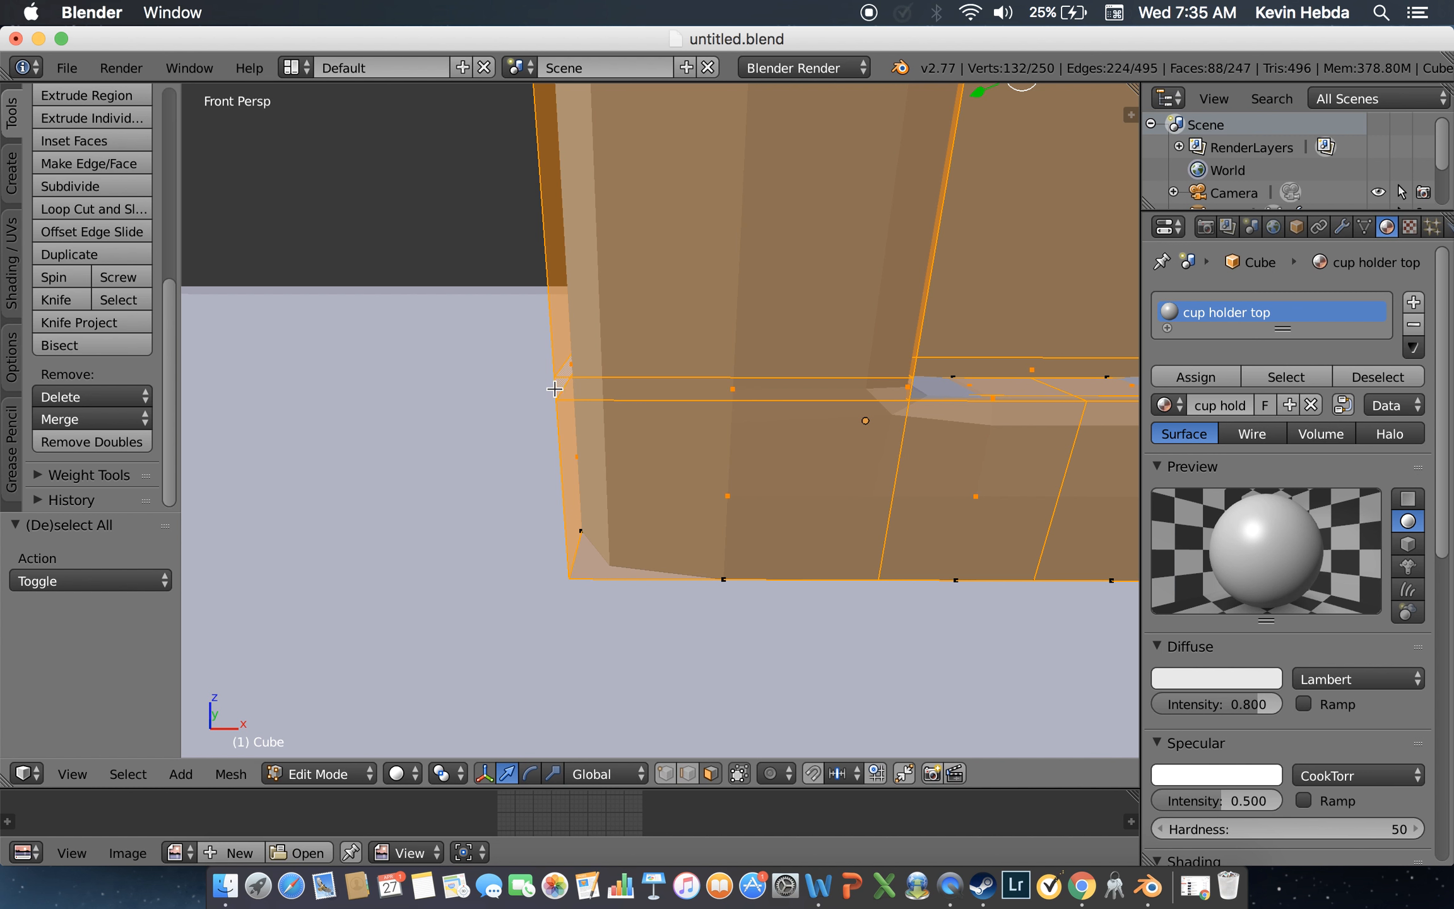
pyautogui.hotkey('shift', 'f')
pyautogui.press('d')
pyautogui.click(659, 420)
pyautogui.keyDown('shift'); pyautogui.rightClick(645, 366); pyautogui.keyUp('shift')
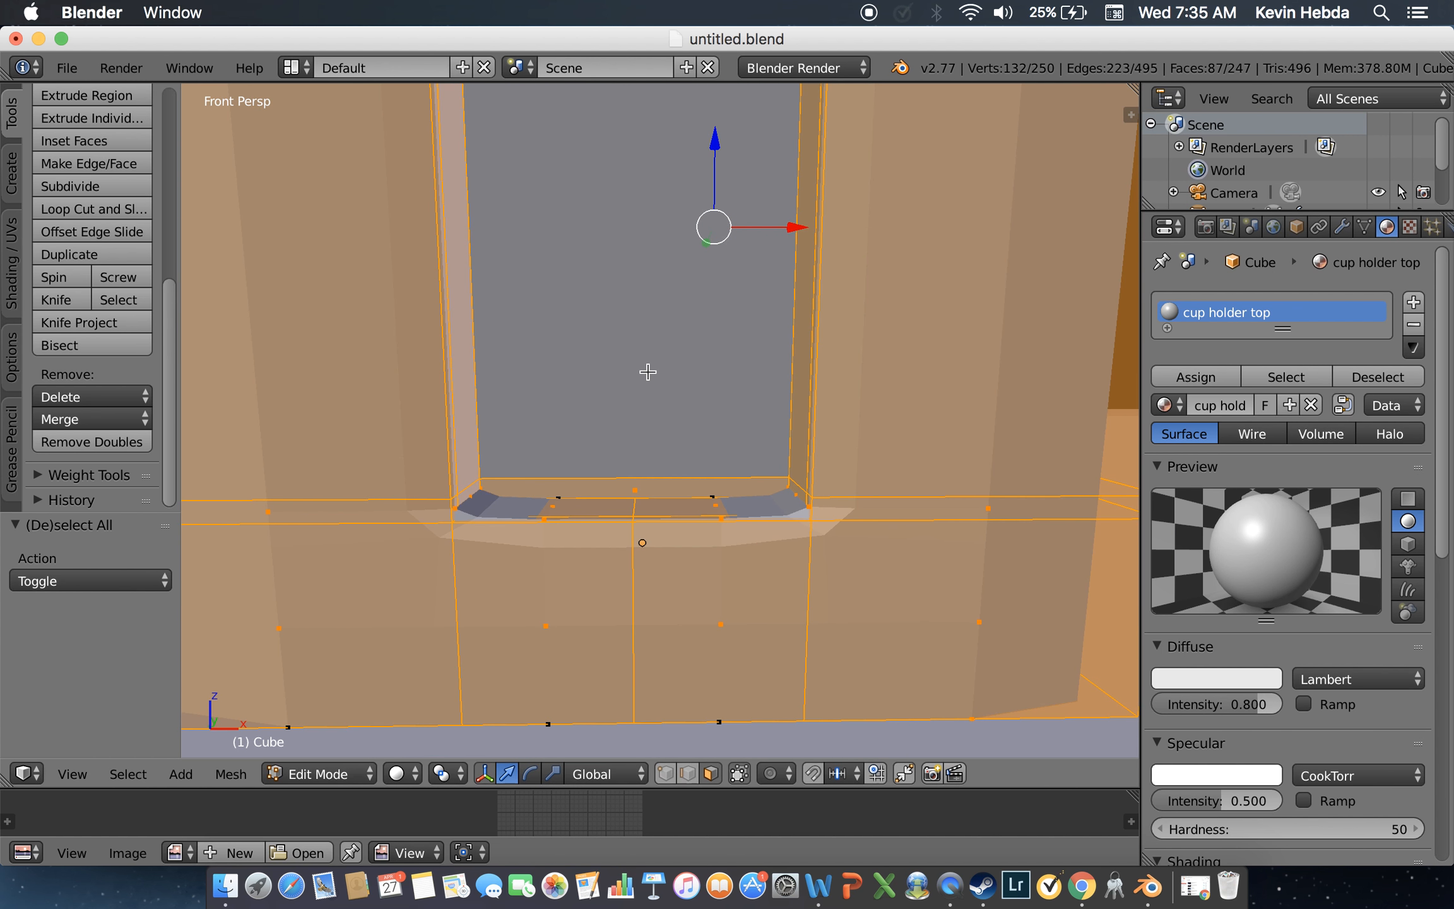
# Step: Add the two narrow face bands around the outer walls just below the rim to the selection
pyautogui.hotkey('shift', 'f')
pyautogui.press('e')
pyautogui.press('s')
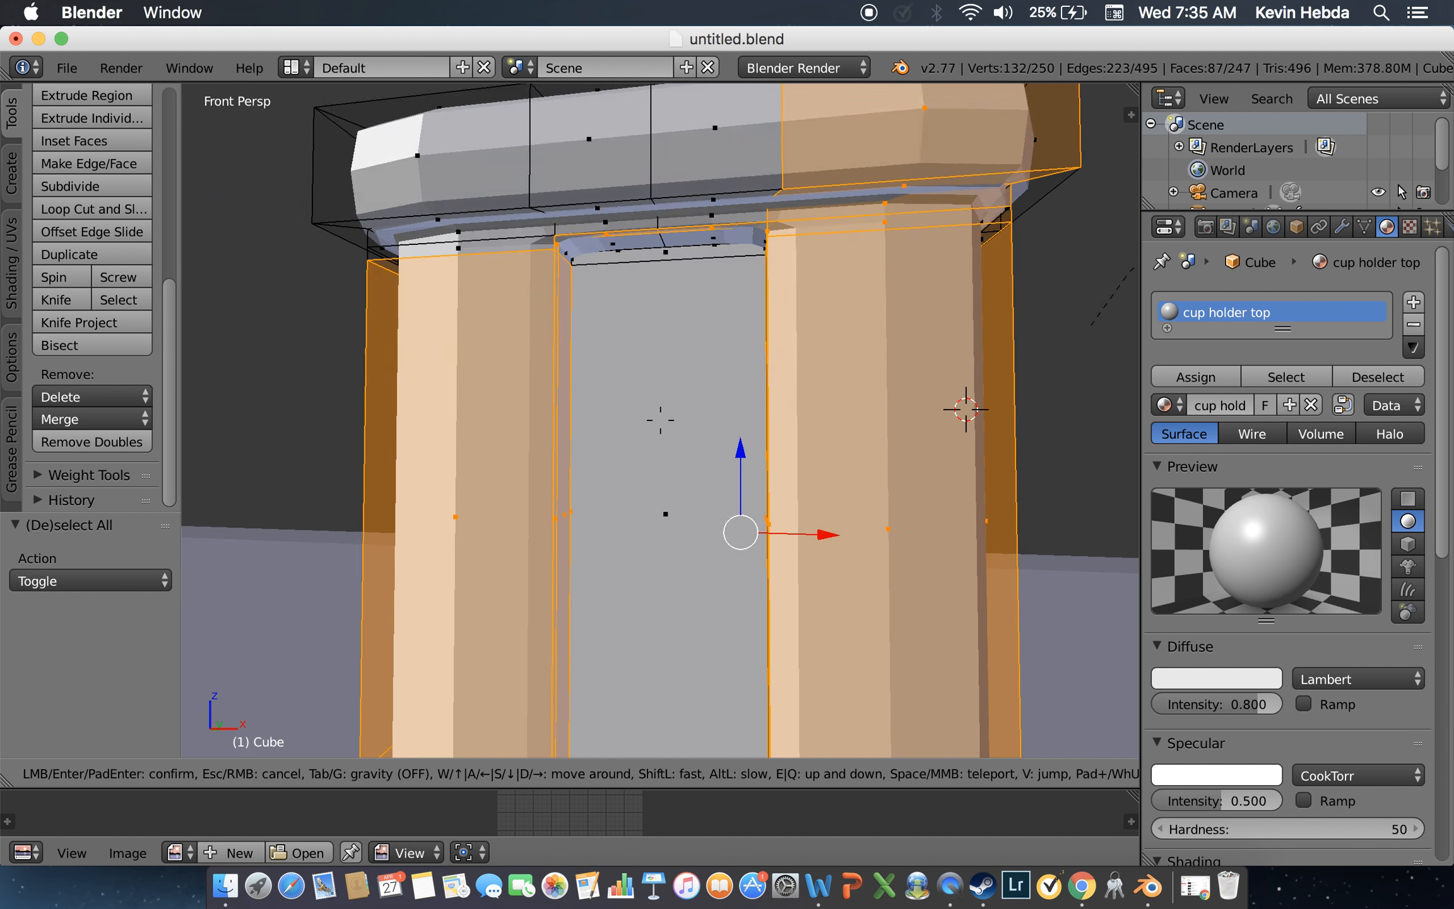
pyautogui.click(660, 420)
pyautogui.keyDown('alt'); pyautogui.keyDown('shift'); pyautogui.rightClick(656, 391); pyautogui.keyUp('shift'); pyautogui.keyUp('alt')
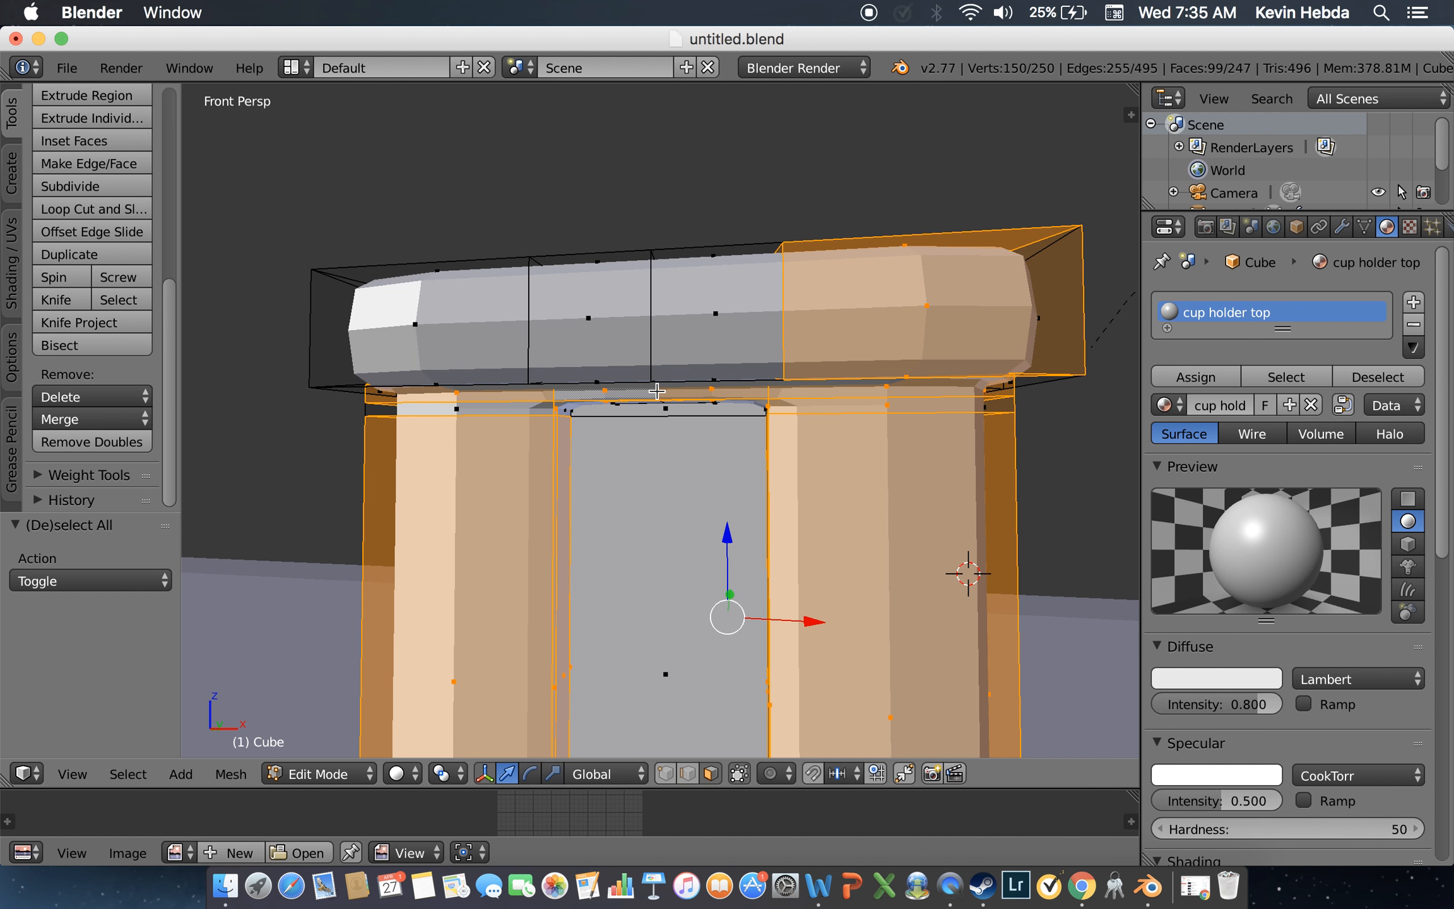
pyautogui.keyDown('alt'); pyautogui.keyDown('shift'); pyautogui.rightClick(365, 408); pyautogui.keyUp('shift'); pyautogui.keyUp('alt')
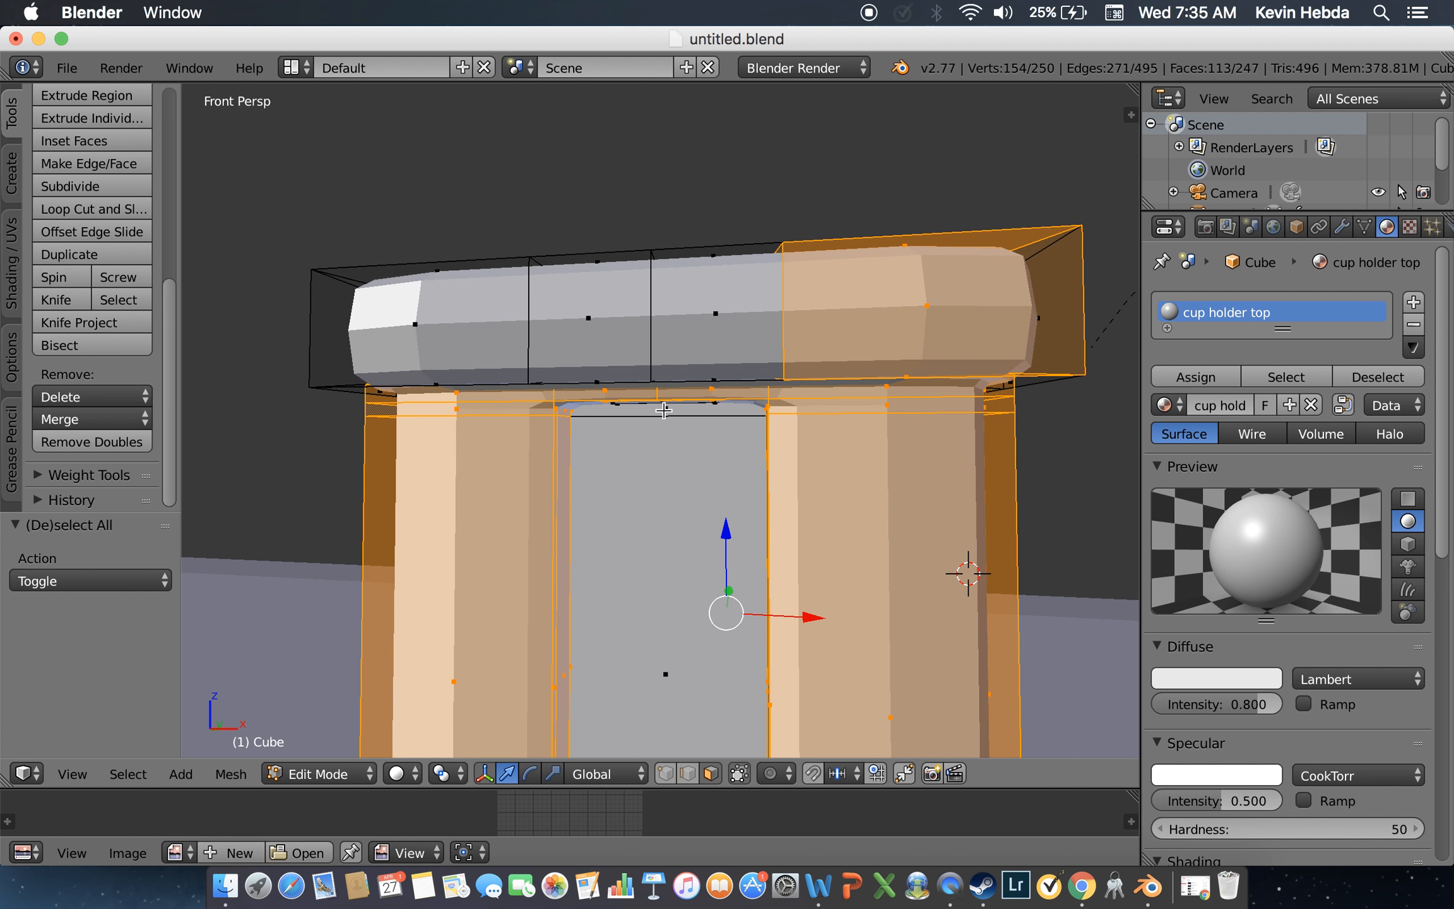
# Step: Add the recess's upper ledge faces, the rim's underside and the rim's outer face ring to the selection
pyautogui.hotkey('shift', 'f')
pyautogui.press('w')
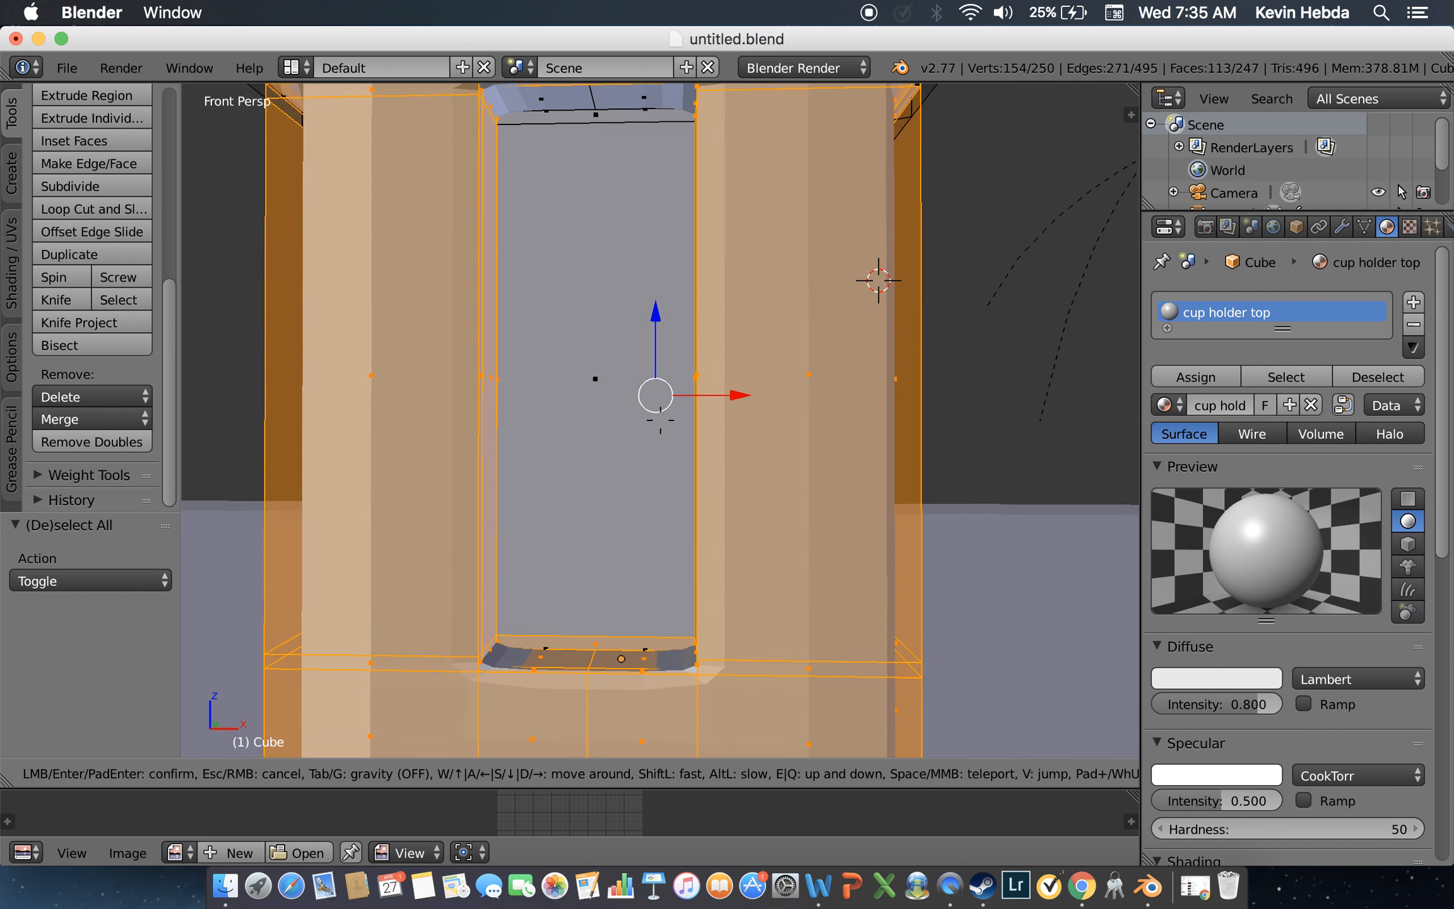
pyautogui.click(660, 420)
pyautogui.keyDown('shift'); pyautogui.rightClick(620, 255); pyautogui.keyUp('shift')
pyautogui.keyDown('shift'); pyautogui.rightClick(625, 241); pyautogui.keyUp('shift')
pyautogui.keyDown('shift'); pyautogui.rightClick(597, 195); pyautogui.keyUp('shift')
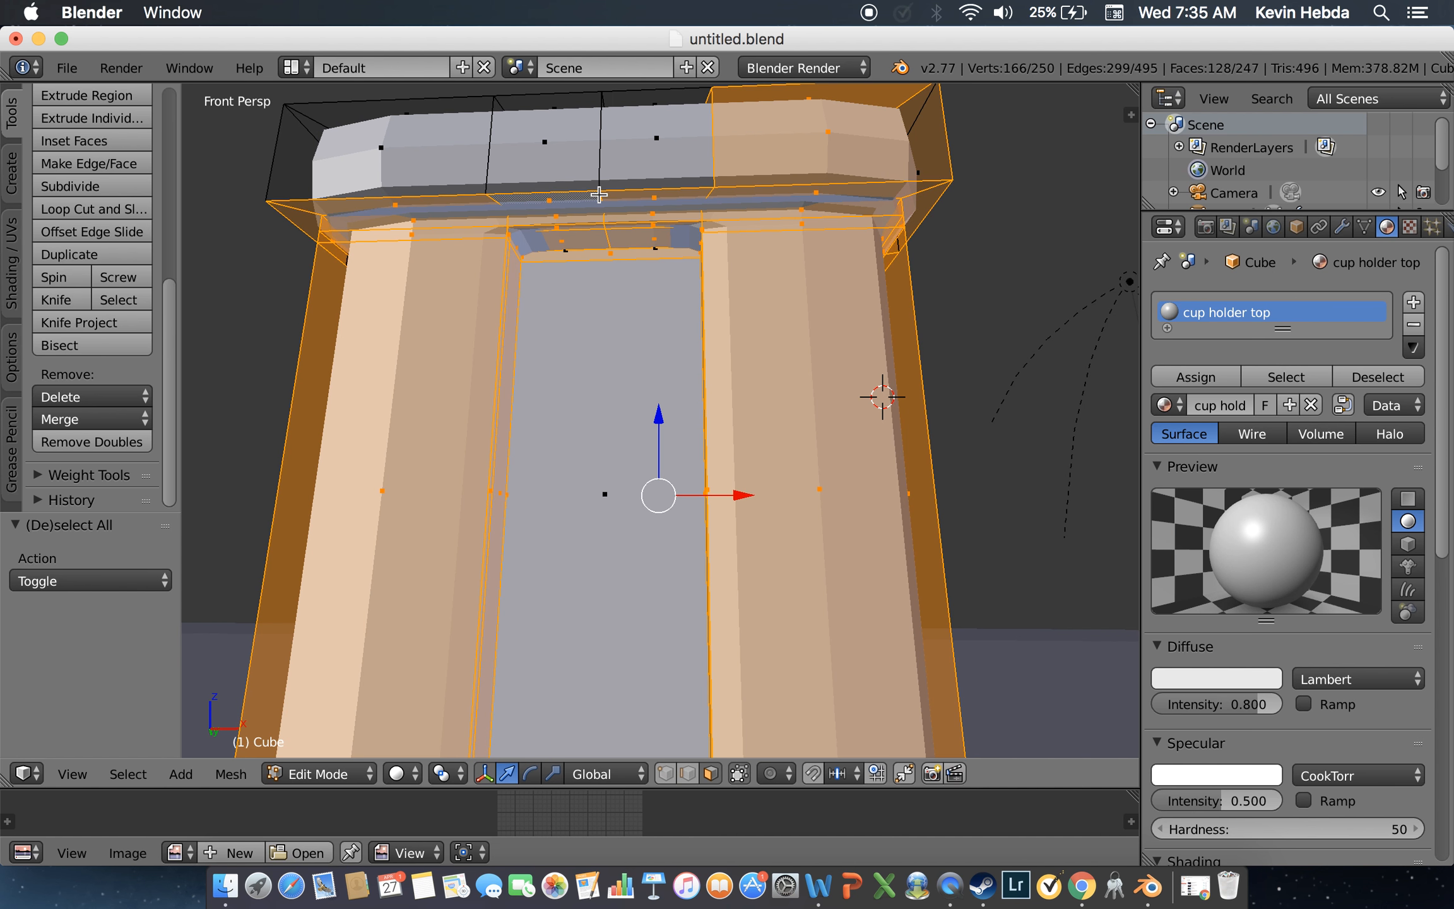
pyautogui.keyDown('shift'); pyautogui.rightClick(599, 161); pyautogui.keyUp('shift')
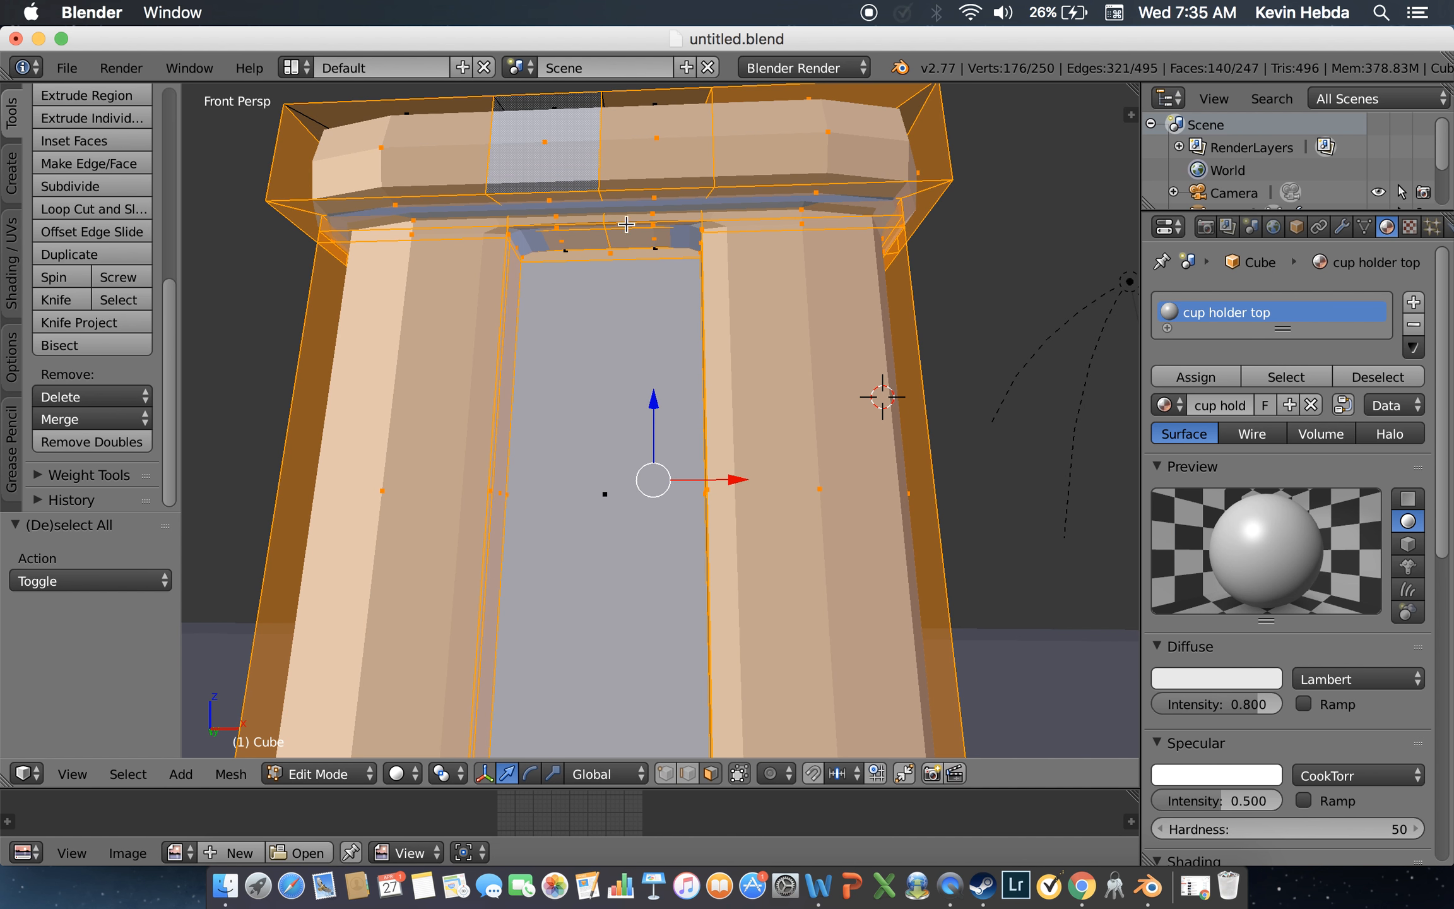
# Step: Turn off the viewport display of the container's subdivision modifier so the bare mesh cage shows
pyautogui.hotkey('shift', 'f')
pyautogui.press('s')
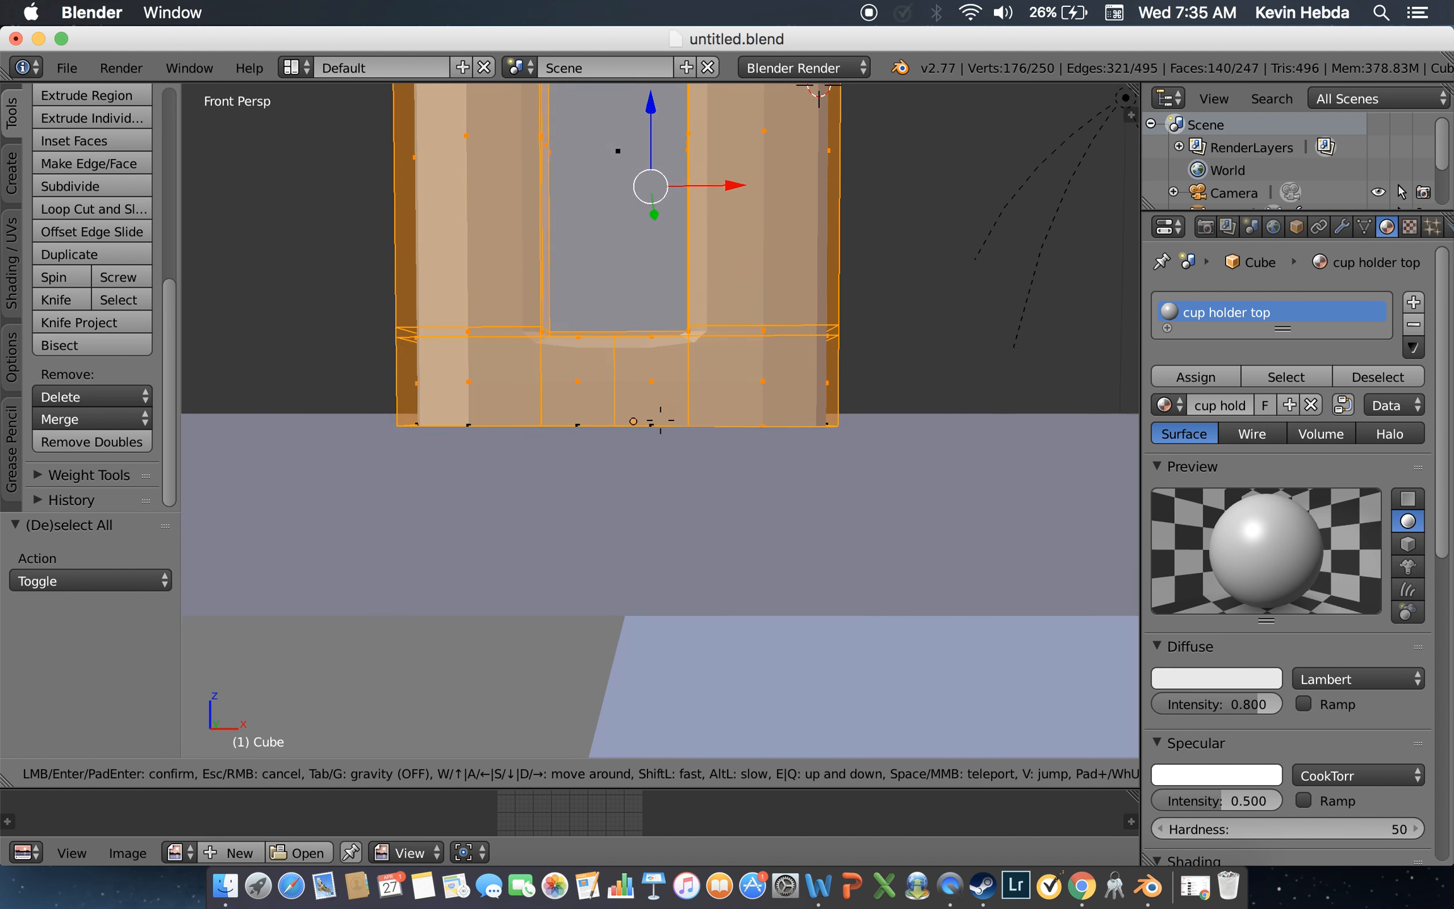
pyautogui.press('w')
pyautogui.click(660, 420)
pyautogui.hotkey('shift', 'f')
pyautogui.press('s')
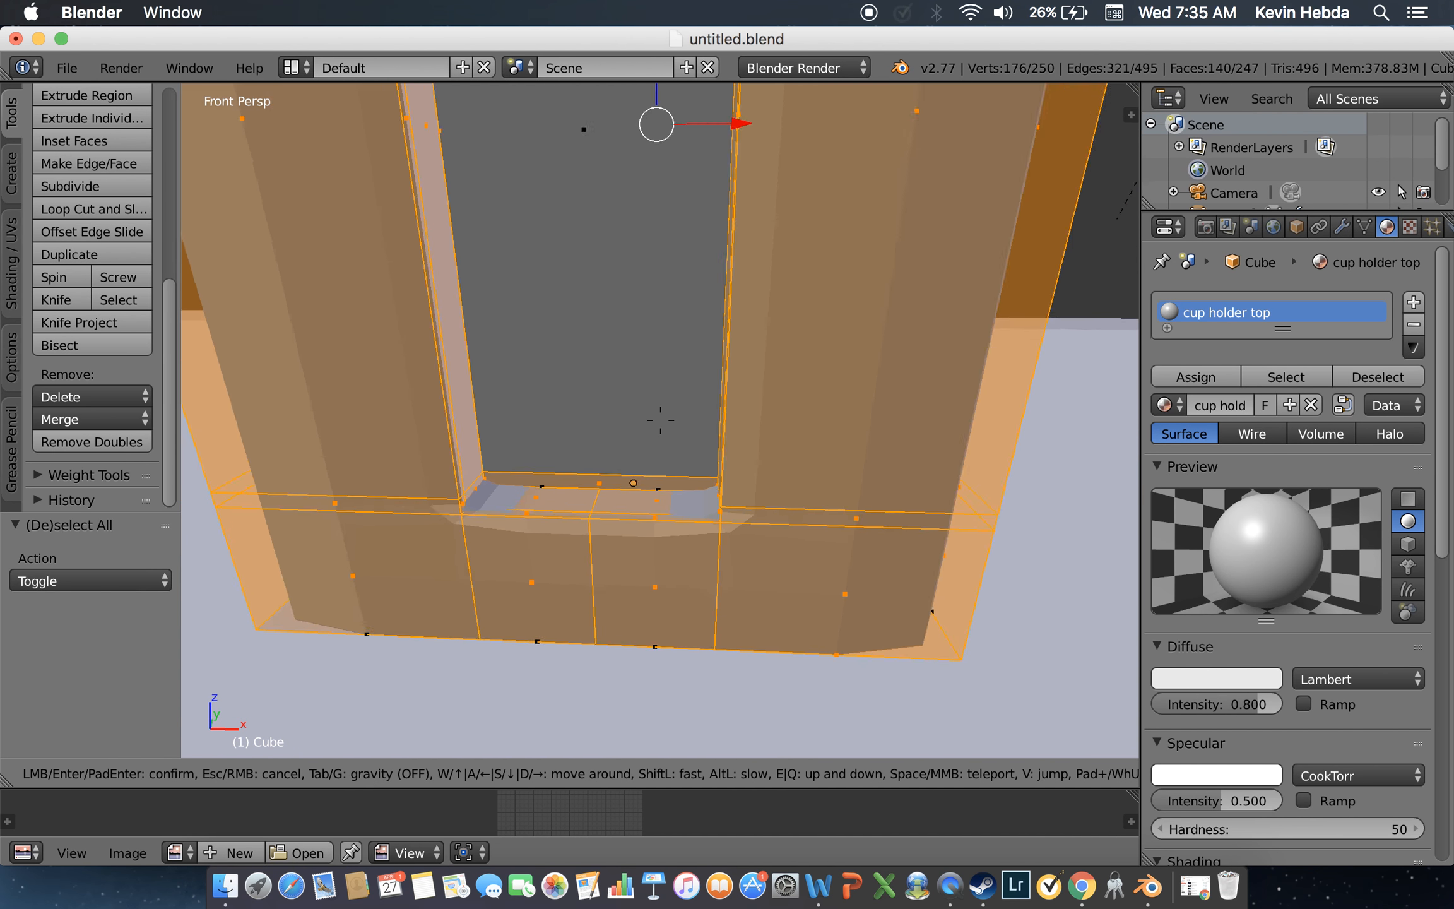
pyautogui.click(661, 420)
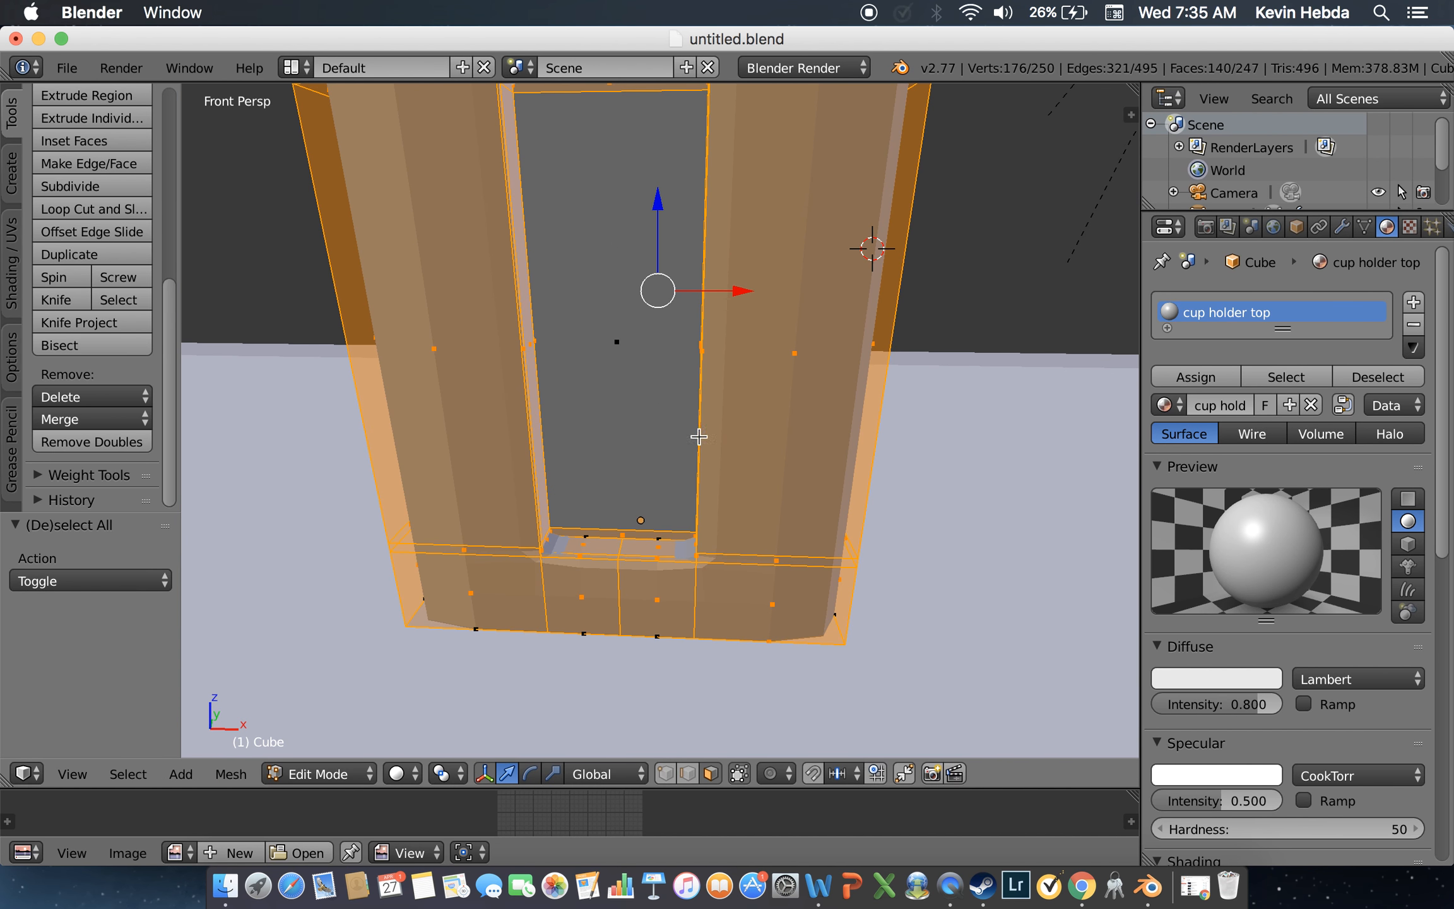
pyautogui.click(1339, 227)
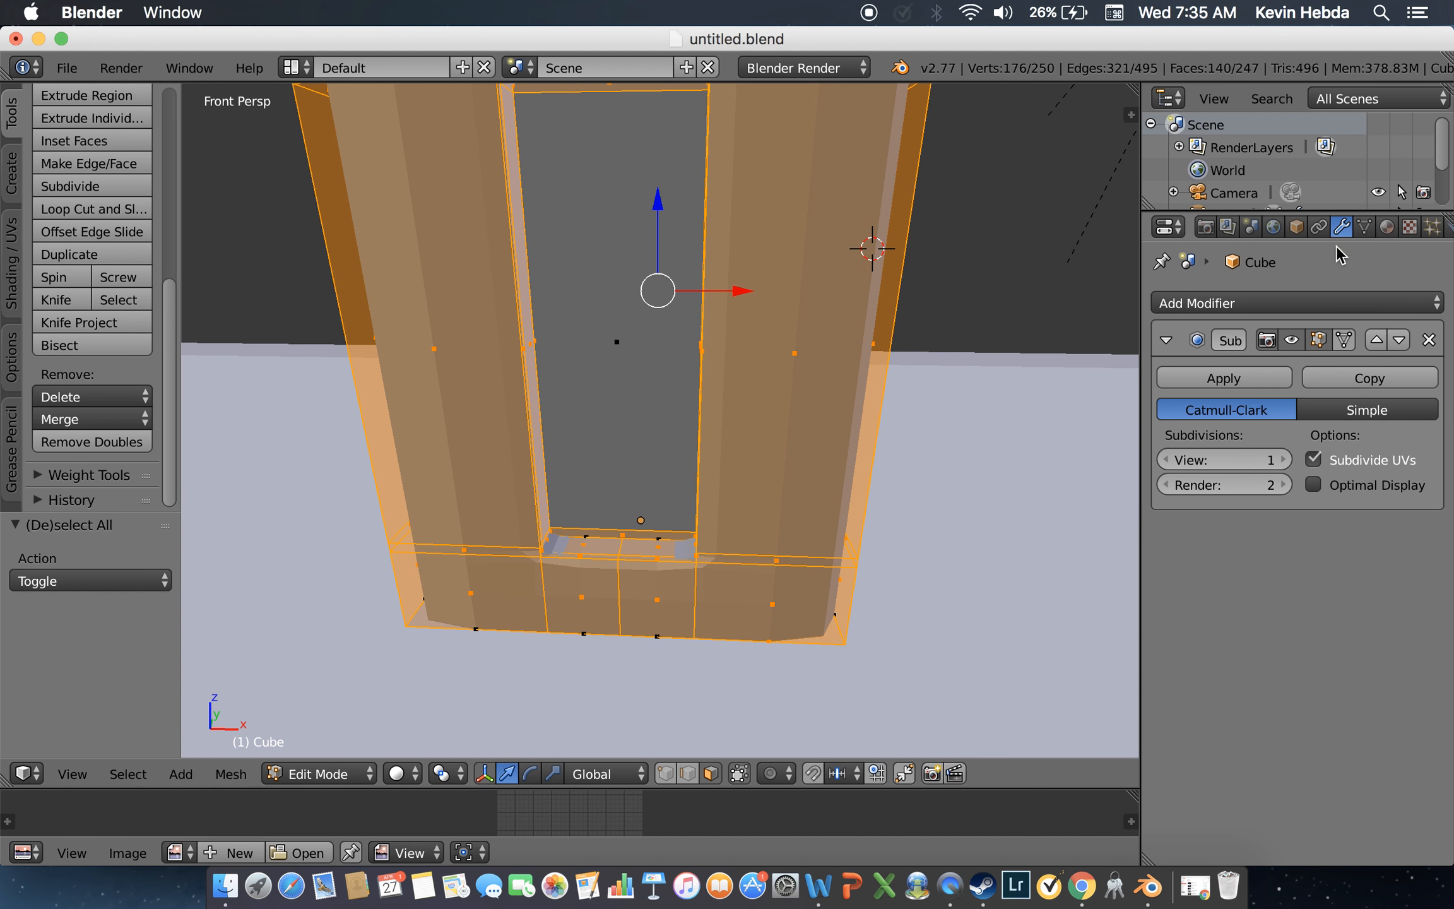
pyautogui.click(1290, 340)
# Step: Remove the stray face on the rim's inner top band from the face selection
pyautogui.hotkey('shift', 'f')
pyautogui.press('w')
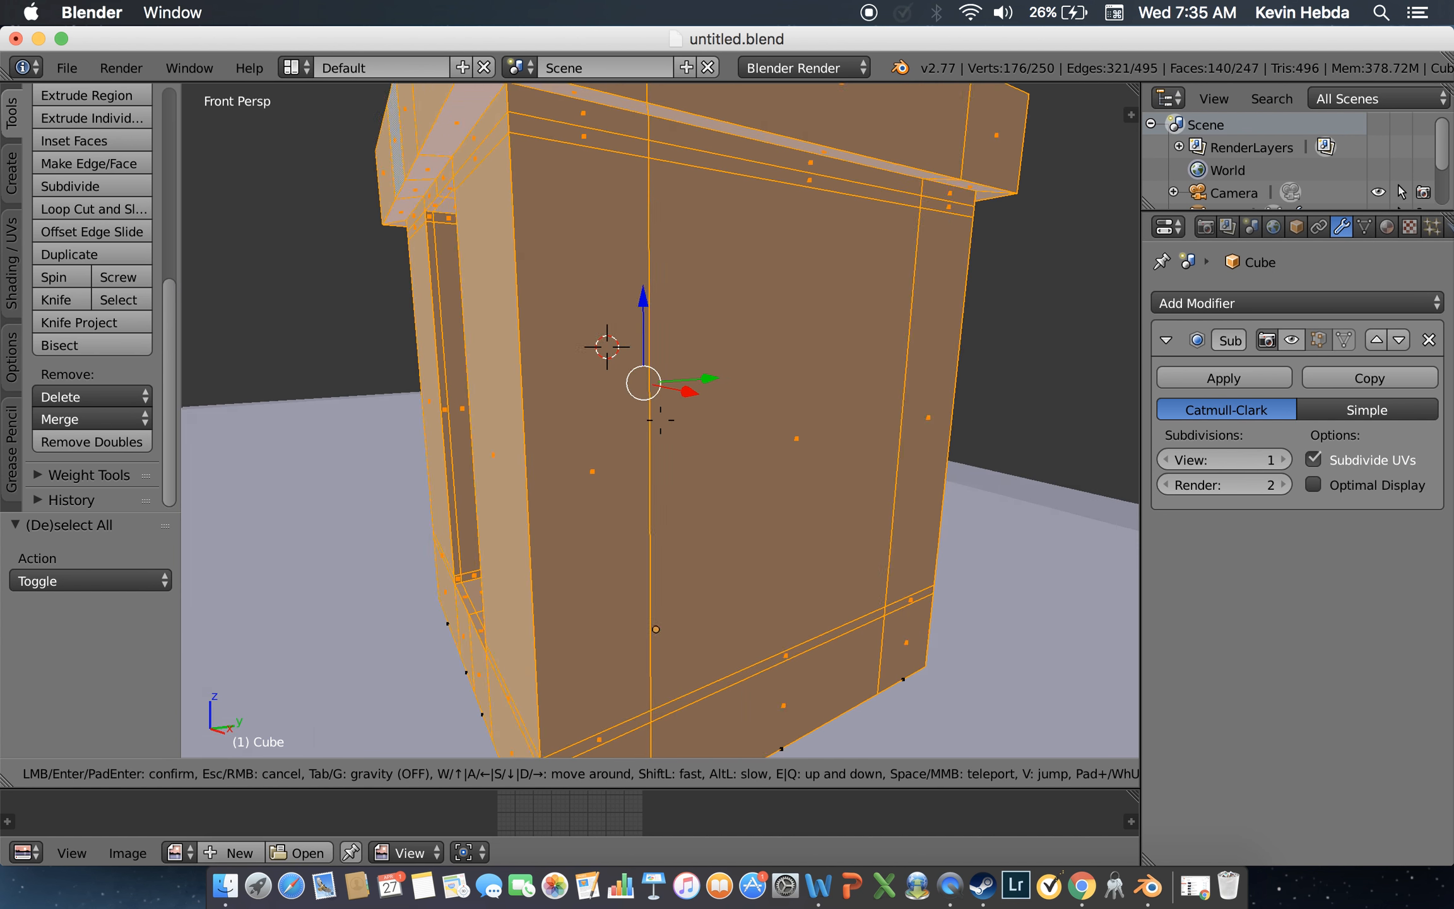
pyautogui.press('d')
pyautogui.press('e')
pyautogui.press('w')
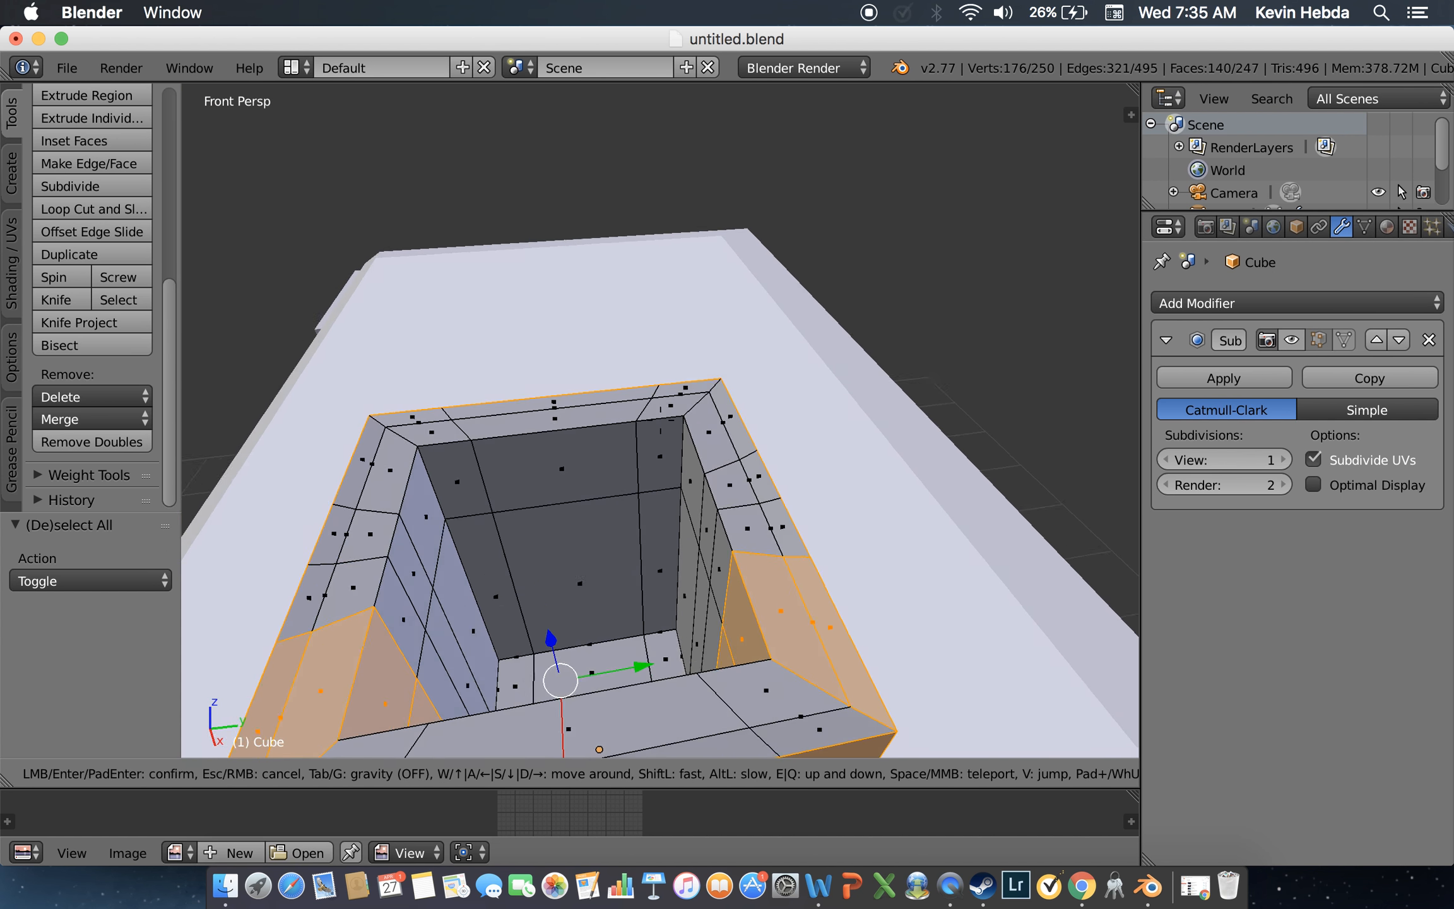
pyautogui.press('e')
pyautogui.press('q')
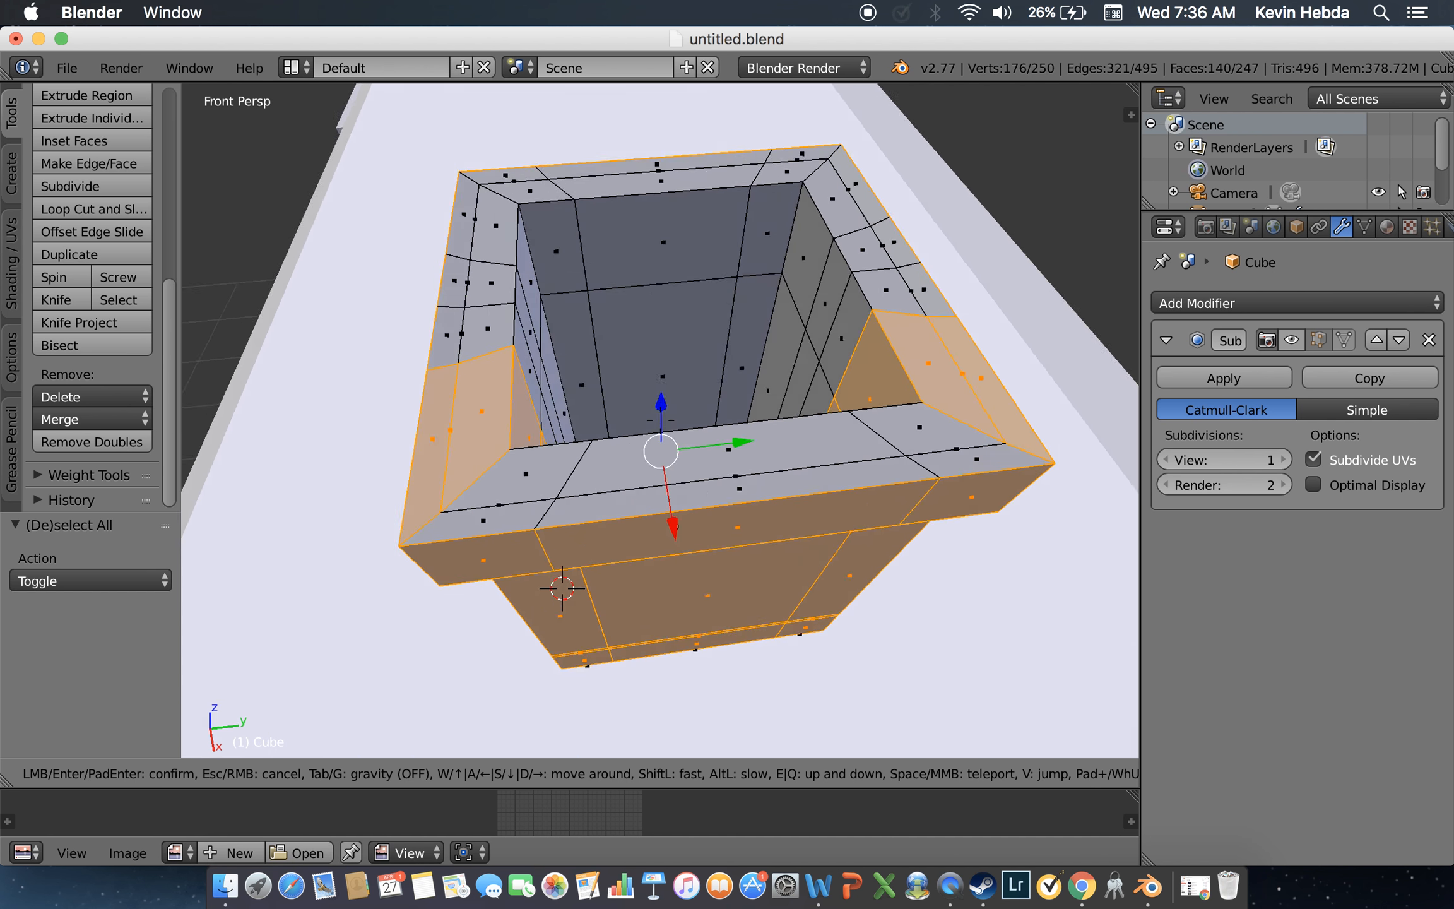
pyautogui.press('d')
pyautogui.press('e')
pyautogui.click(687, 388)
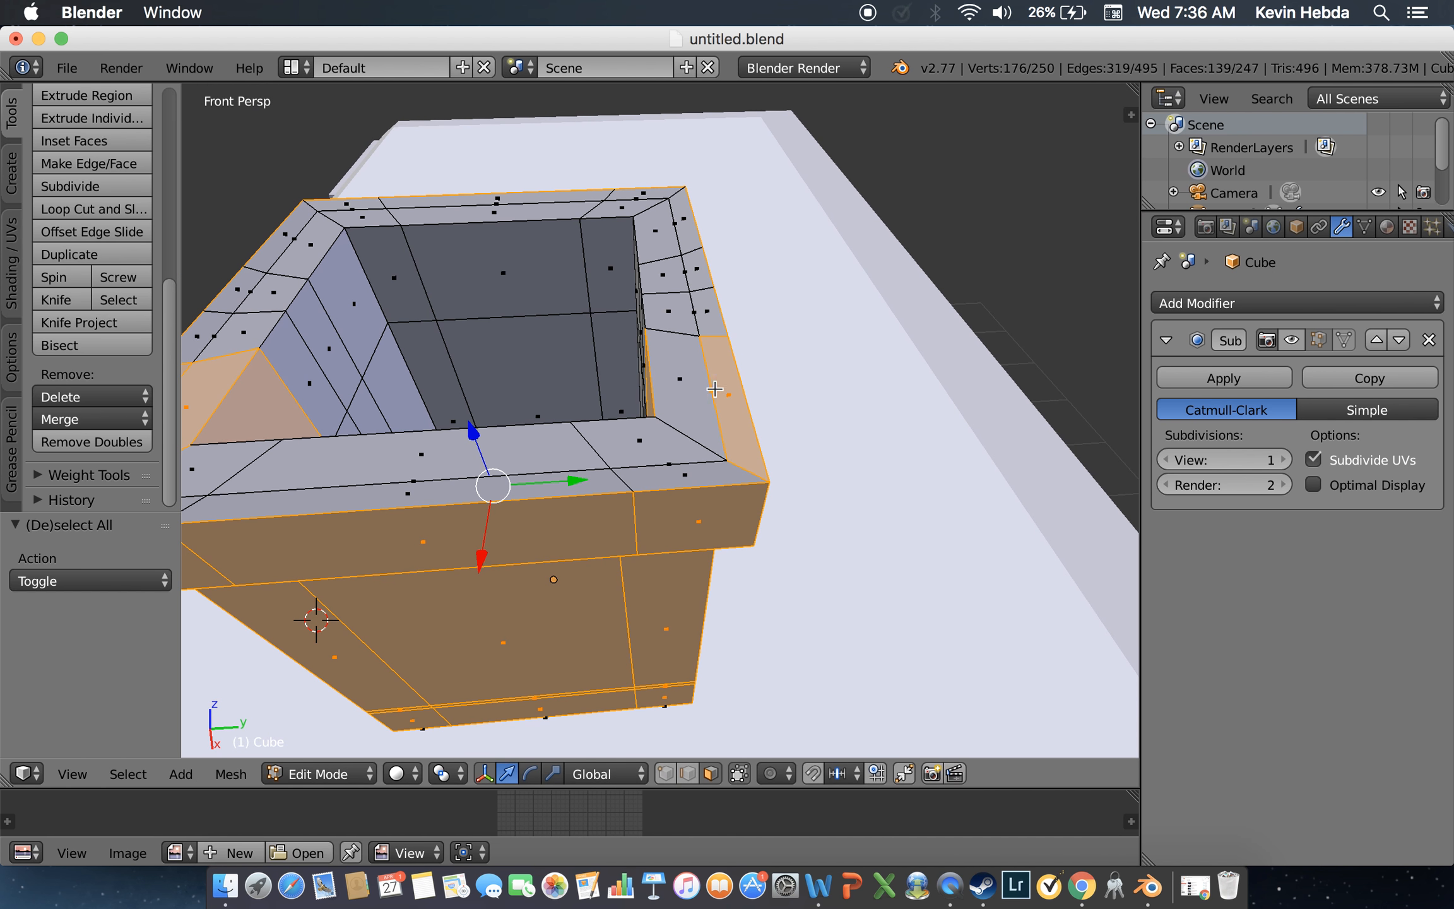
# Step: Exclude the selected interior wall column and the stray top faces of the front rim from the selection
pyautogui.hotkey('shift', 'f')
pyautogui.press('a')
pyautogui.press('e')
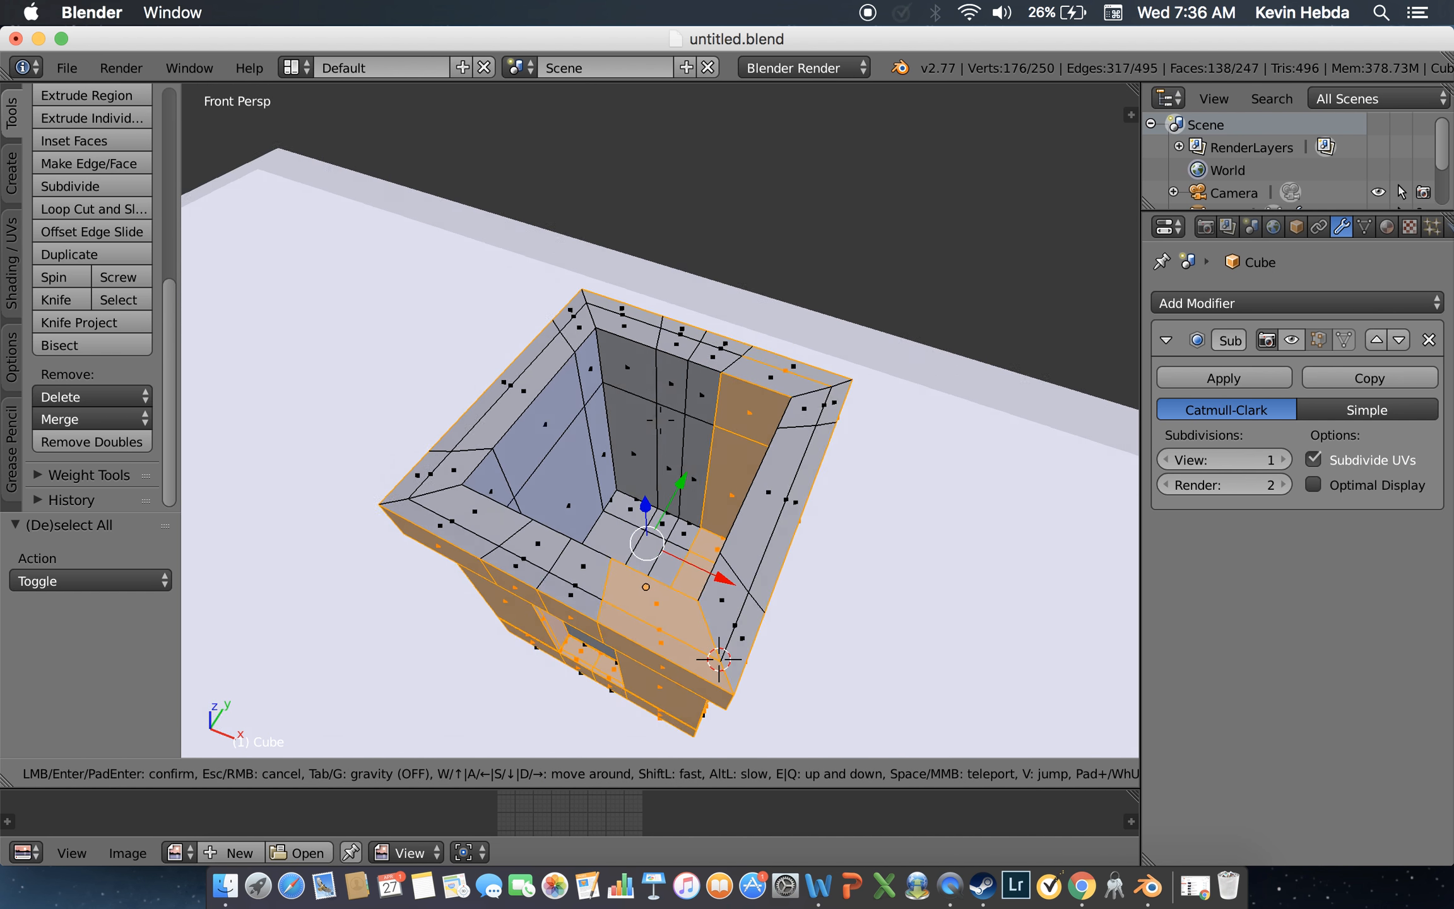
pyautogui.press('w')
pyautogui.press('a')
pyautogui.press('s')
pyautogui.click(683, 425)
pyautogui.press('c')
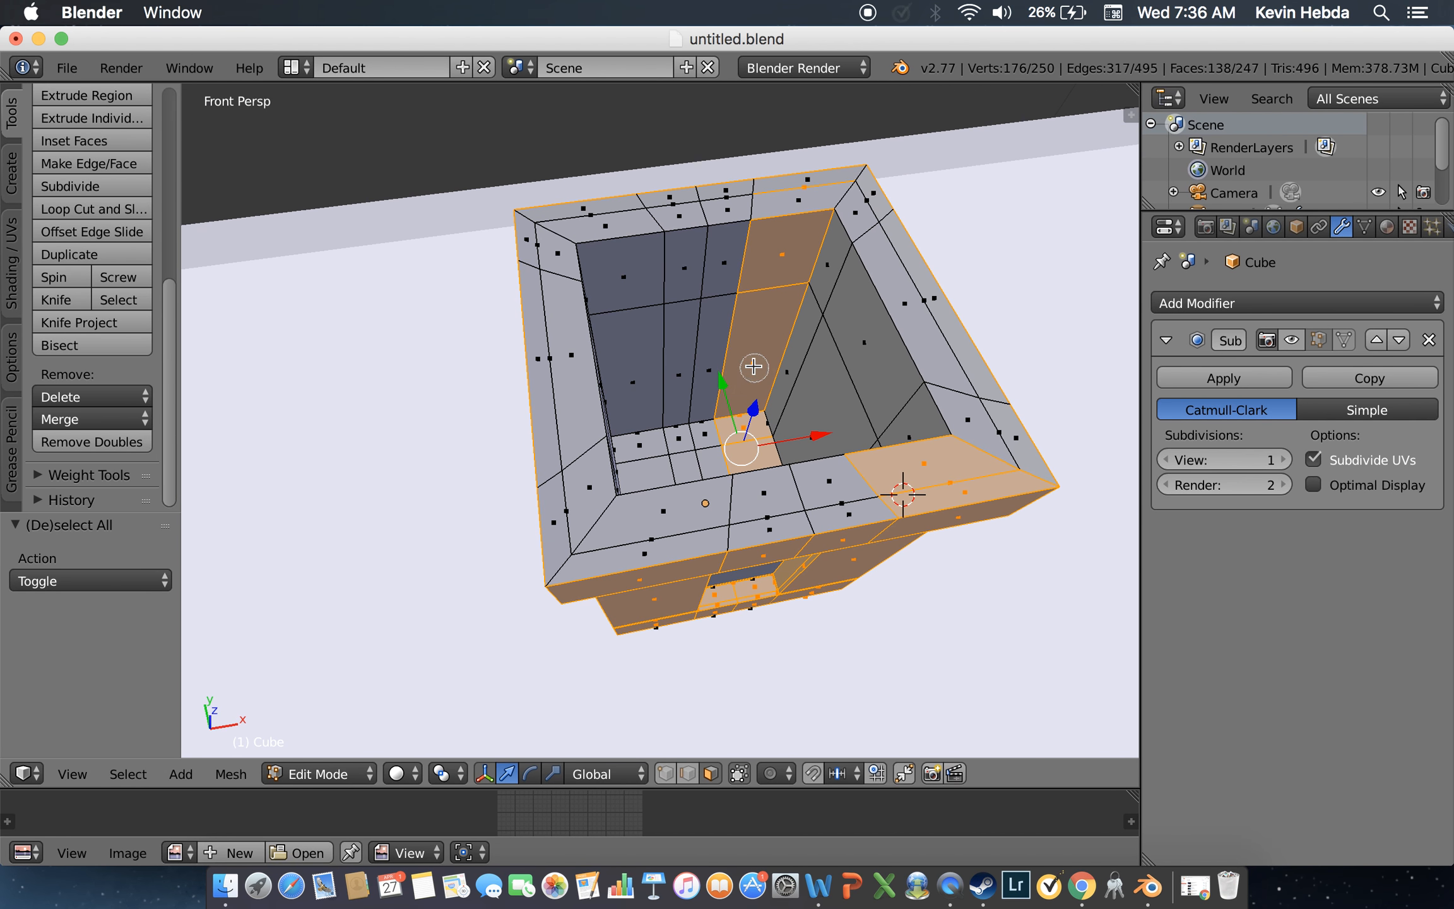
pyautogui.moveTo(754, 363); pyautogui.dragTo(762, 284, button='middle')
pyautogui.moveTo(746, 414)
pyautogui.mouseDown(button='middle')
pyautogui.moveTo(754, 454)
pyautogui.moveTo(902, 473)
pyautogui.mouseUp(button='middle')
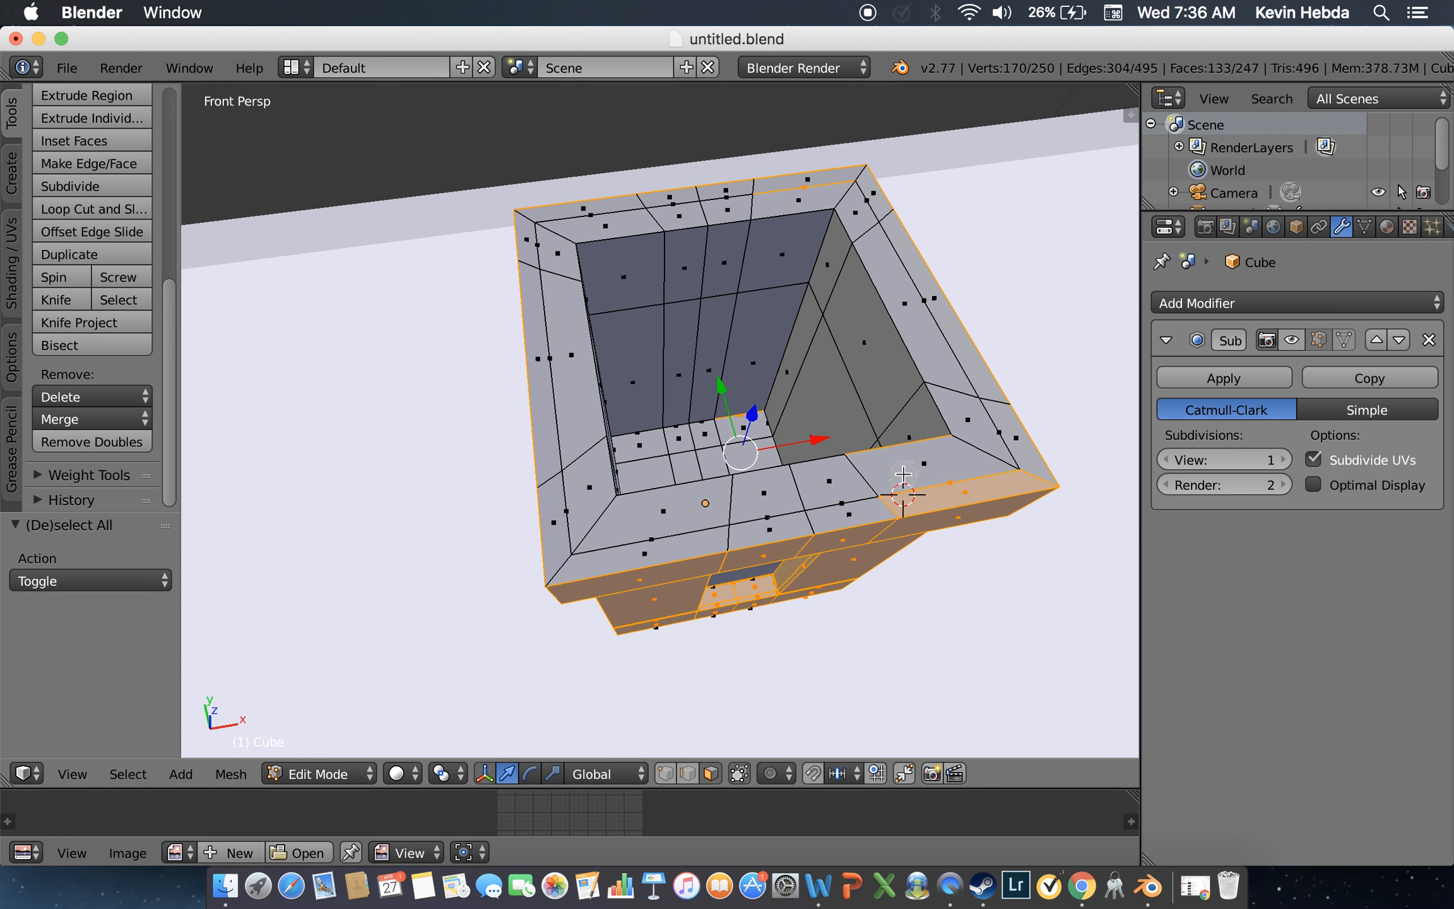
# Step: Exclude the remaining faces of the interior front wall and the adjoining floor corner from the selection
pyautogui.hotkey('shift', 'f')
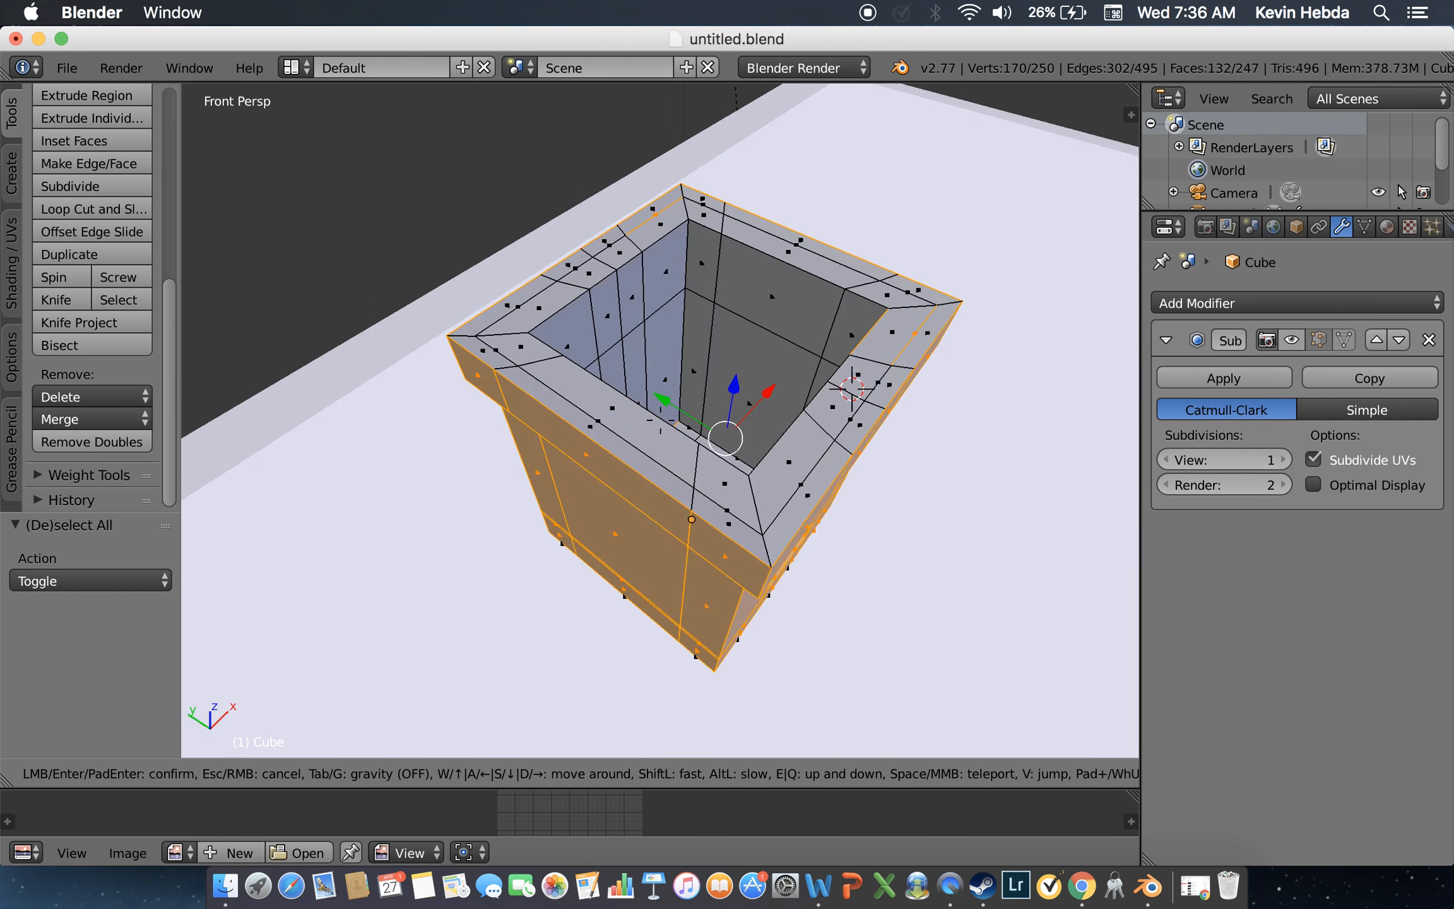
pyautogui.press('w')
pyautogui.click(661, 420)
pyautogui.press('c')
pyautogui.click(603, 482)
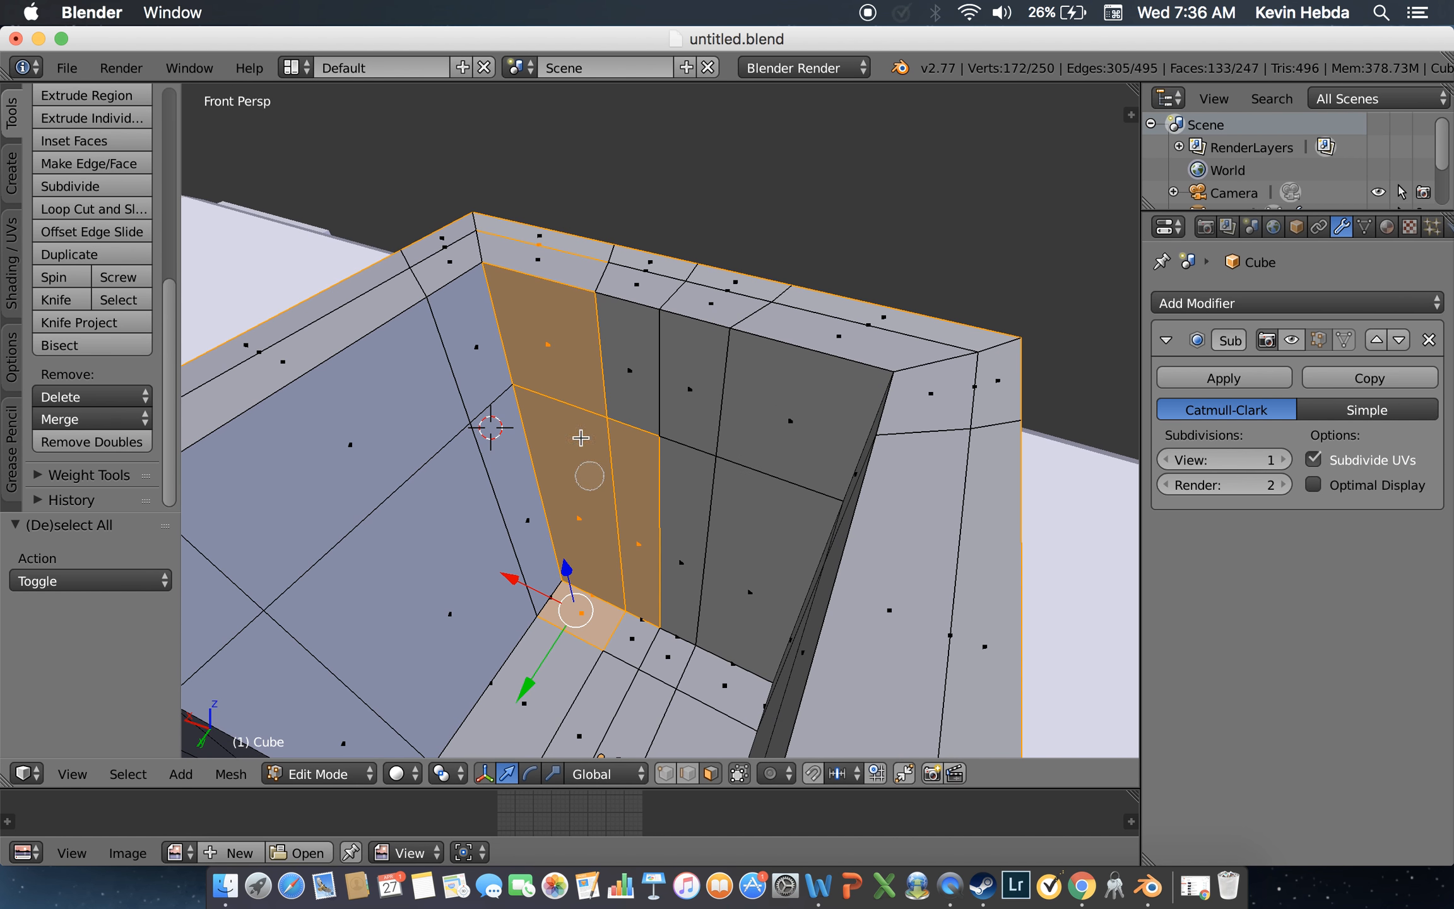
pyautogui.moveTo(563, 352)
pyautogui.mouseDown(button='middle')
pyautogui.moveTo(593, 400)
pyautogui.moveTo(629, 604)
pyautogui.moveTo(582, 626)
pyautogui.mouseUp(button='middle')
# Step: Return to the material settings and remove the rim's outer face ring from the selection
pyautogui.hotkey('shift', 'f')
pyautogui.press('s')
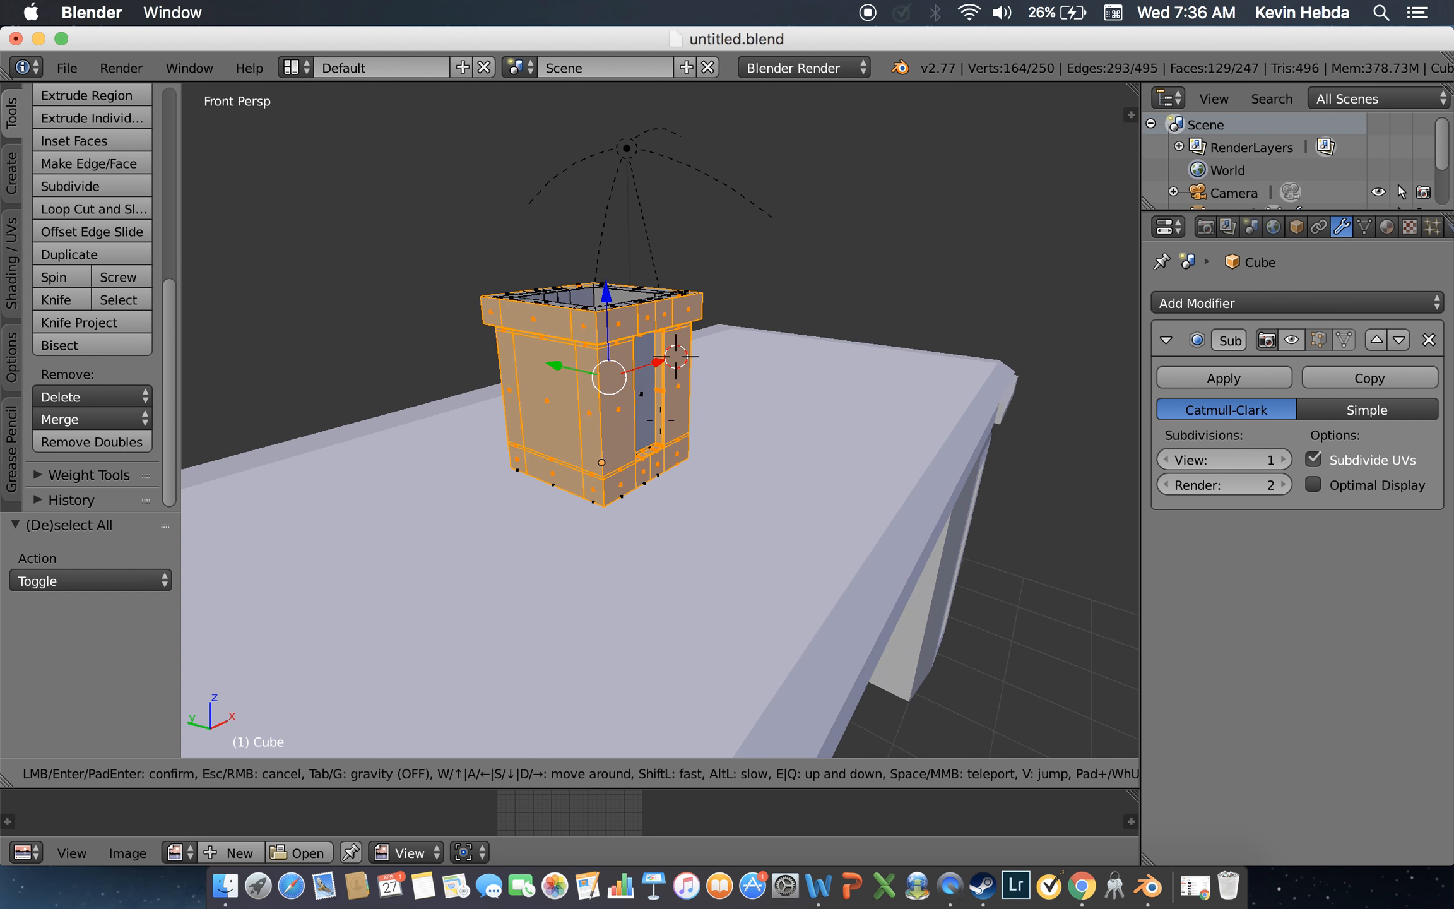
pyautogui.press('w')
pyautogui.press('s')
pyautogui.click(661, 420)
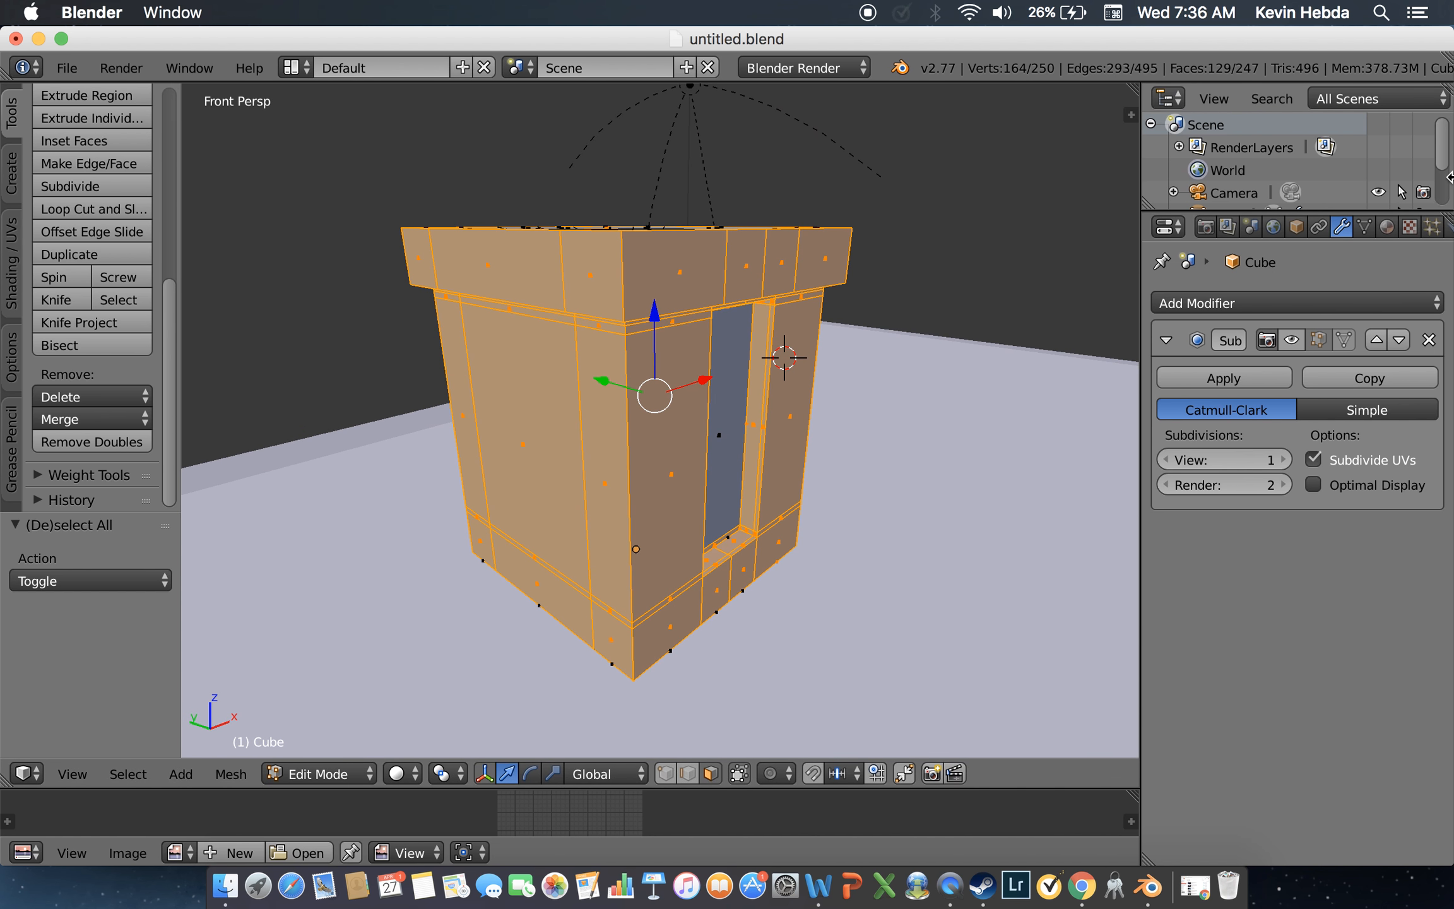
pyautogui.click(1387, 226)
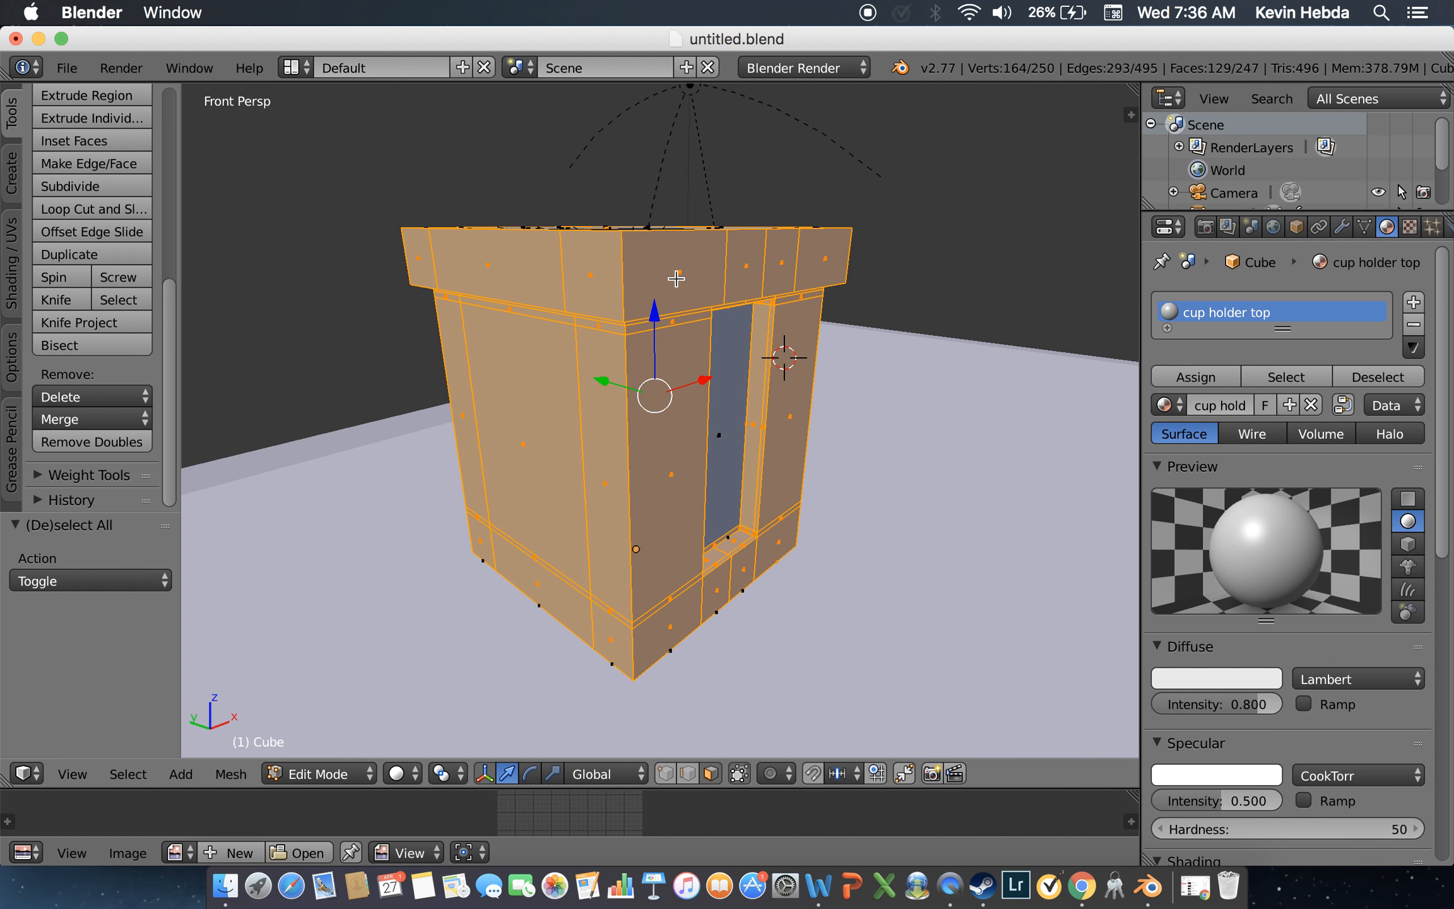
pyautogui.keyDown('alt'); pyautogui.keyDown('shift'); pyautogui.rightClick(623, 277); pyautogui.keyUp('shift'); pyautogui.keyUp('alt')
# Step: Add a second material slot with a new material named "pensil holder body"
pyautogui.hotkey('shift', 'f')
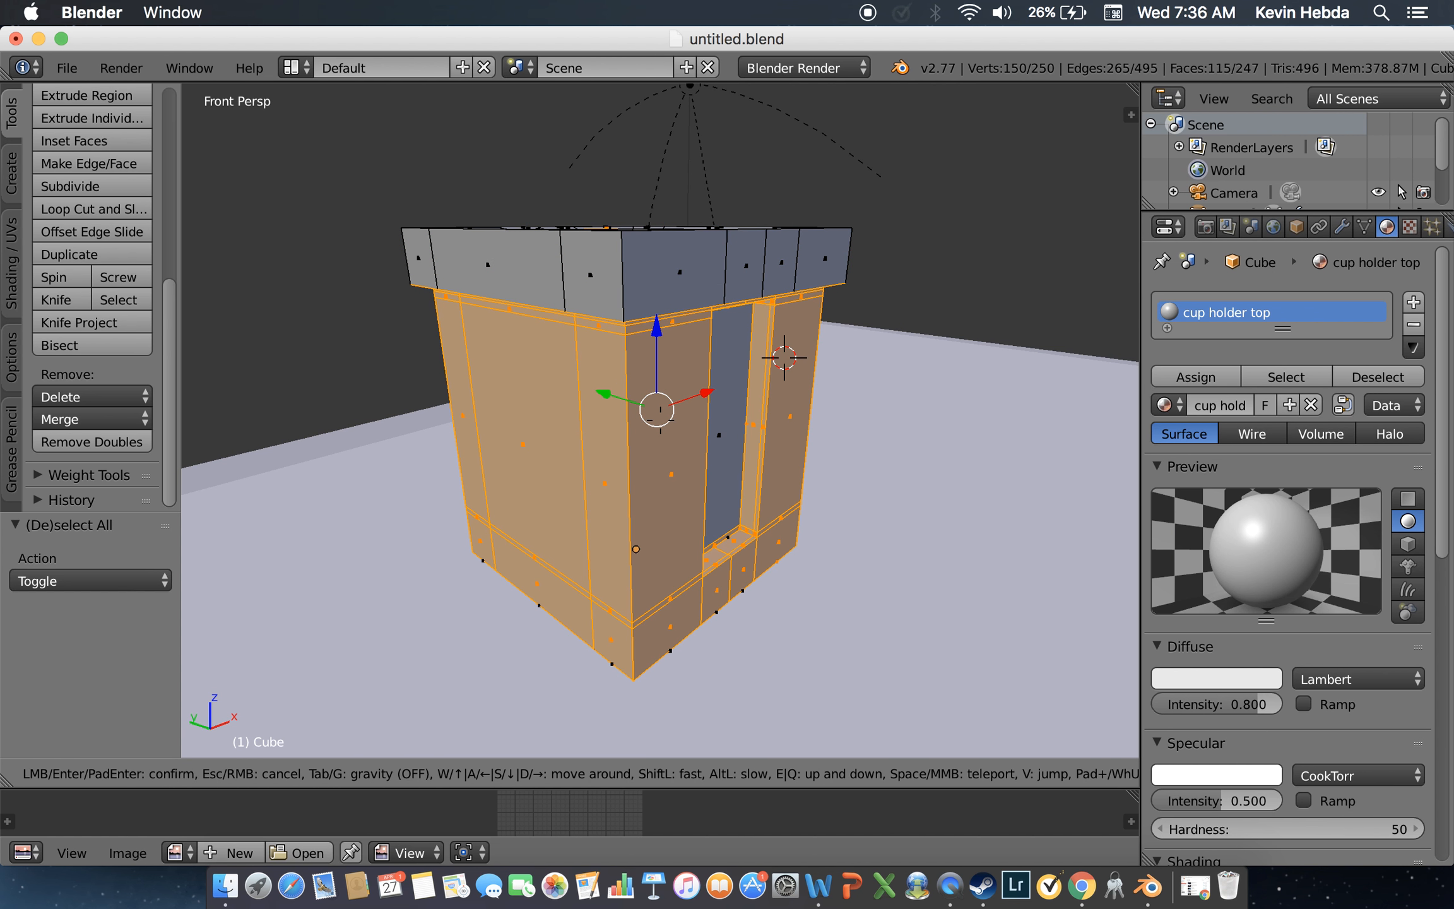
pyautogui.press('w')
pyautogui.press('d')
pyautogui.press('w')
pyautogui.press('s')
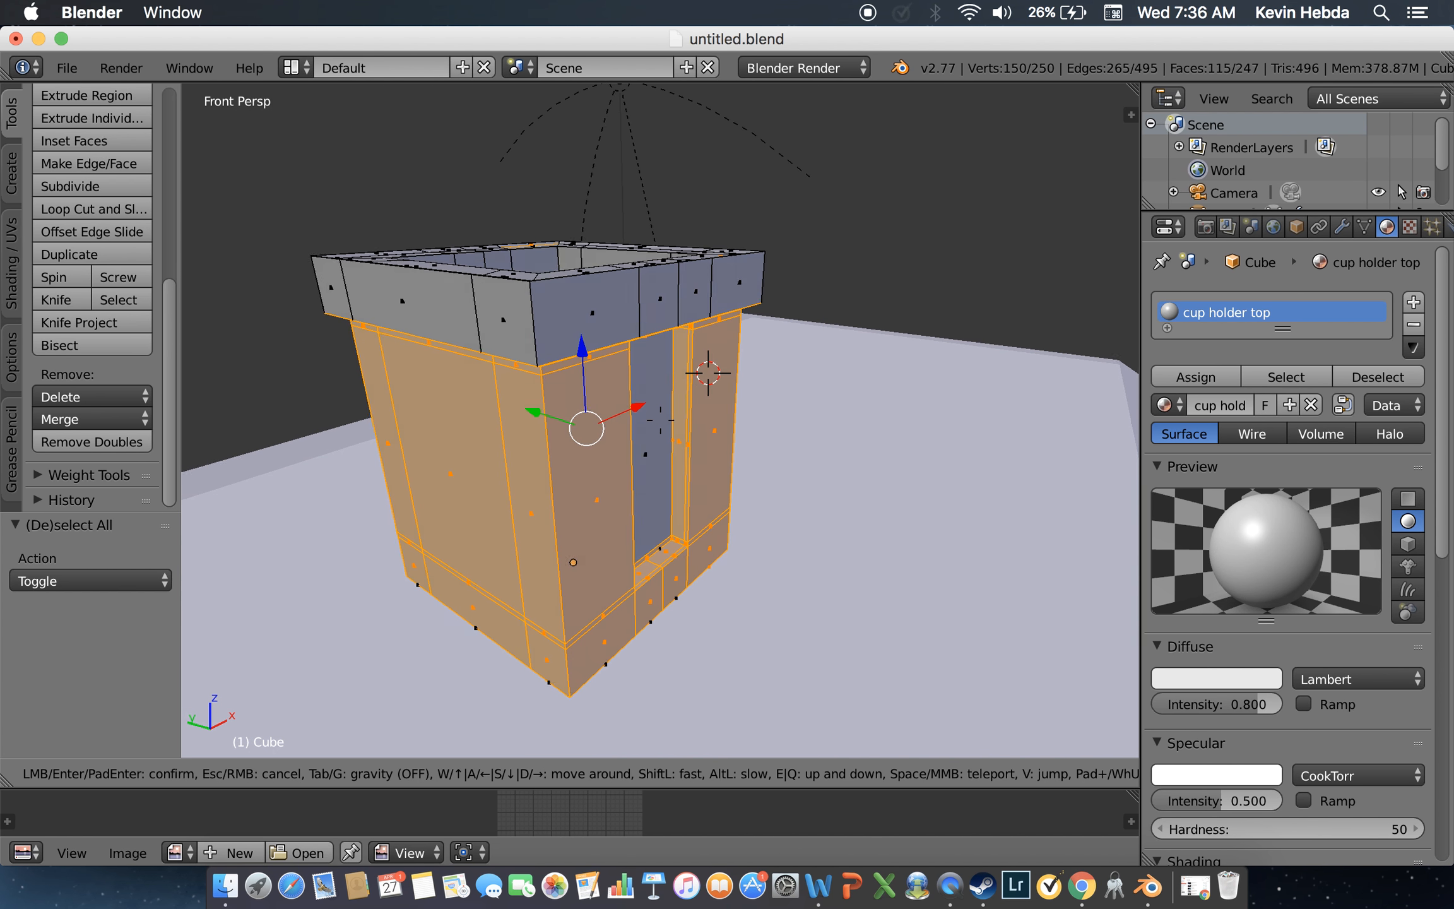
pyautogui.click(660, 420)
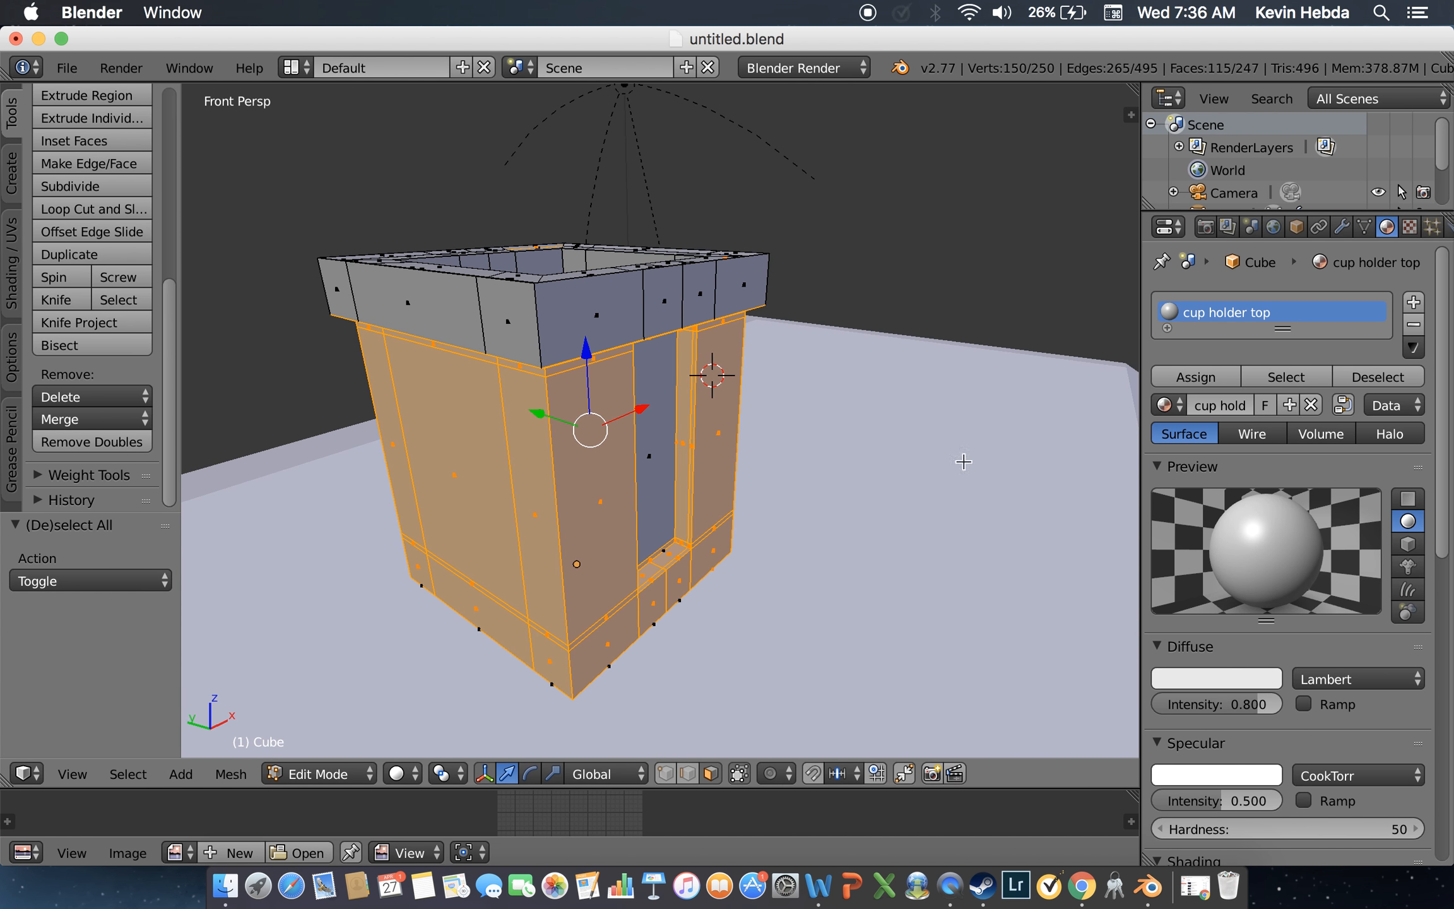
pyautogui.click(1415, 303)
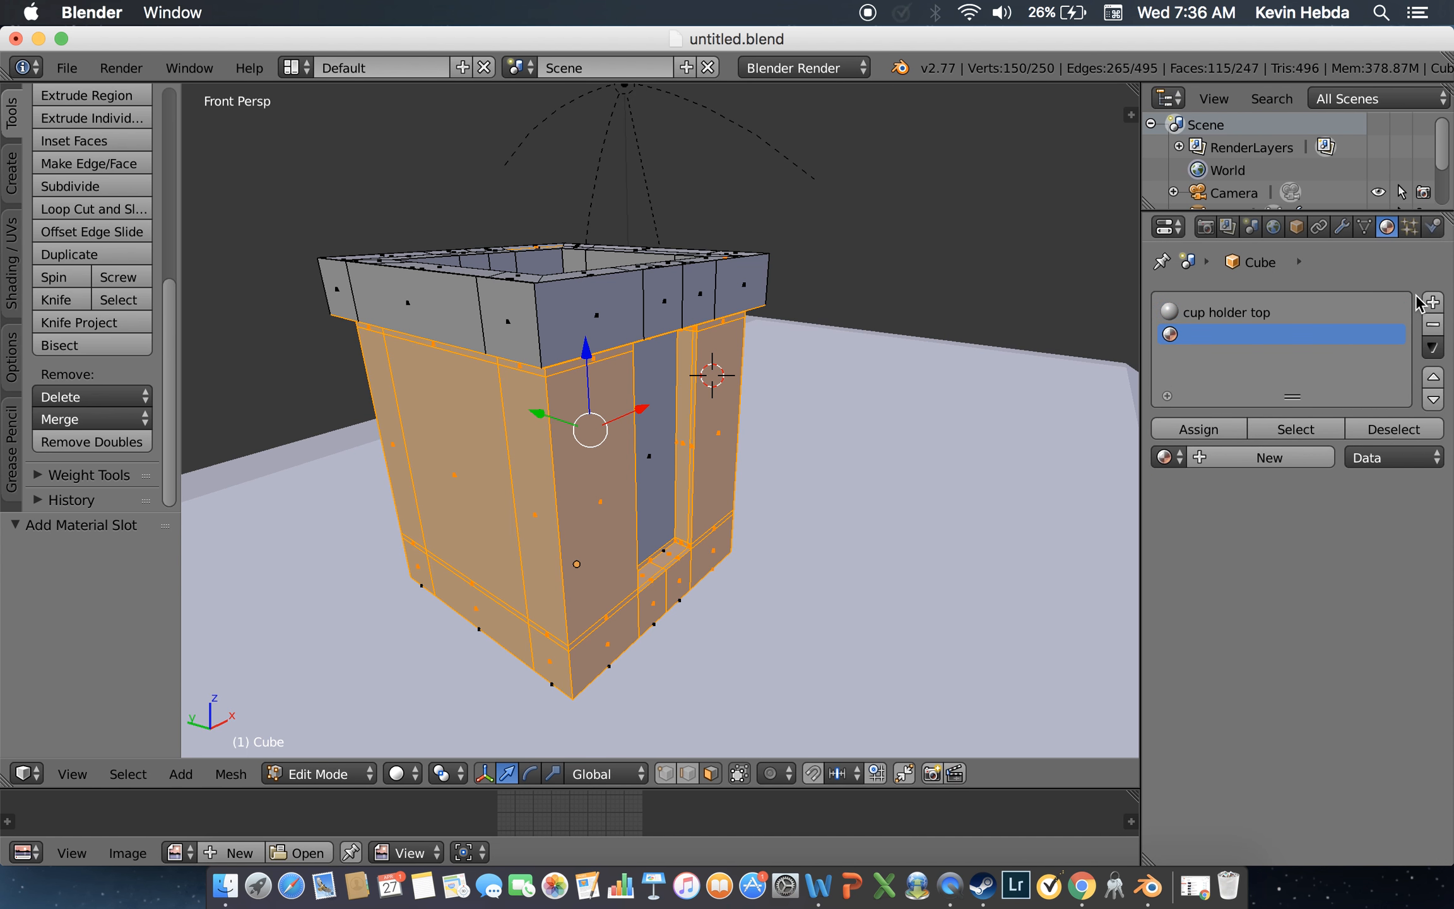
pyautogui.click(1221, 457)
pyautogui.click(1222, 464)
pyautogui.write('cu')
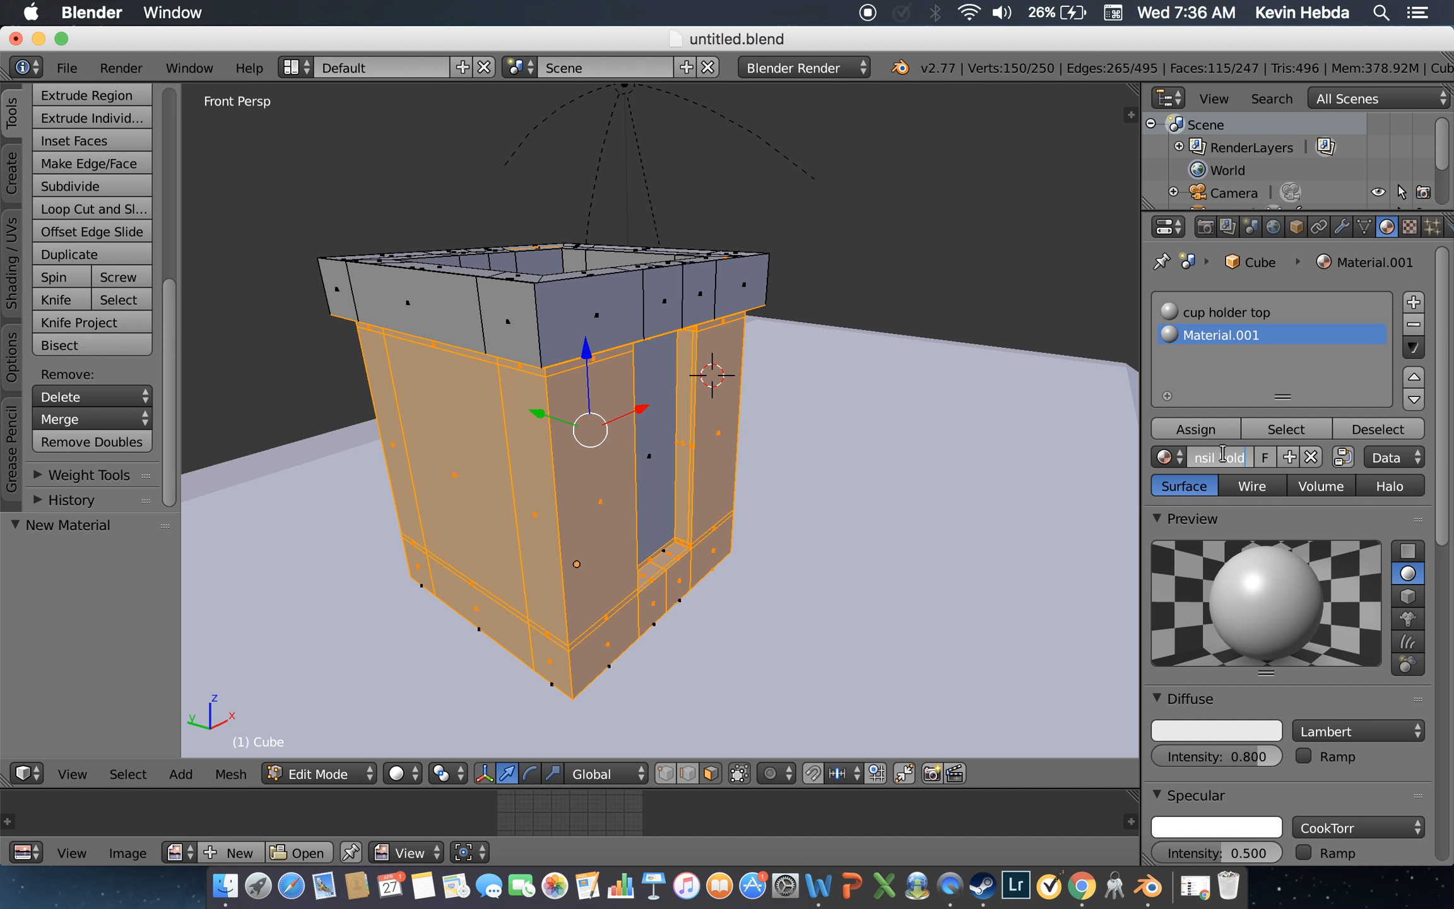
pyautogui.write('y')
pyautogui.press('Return')
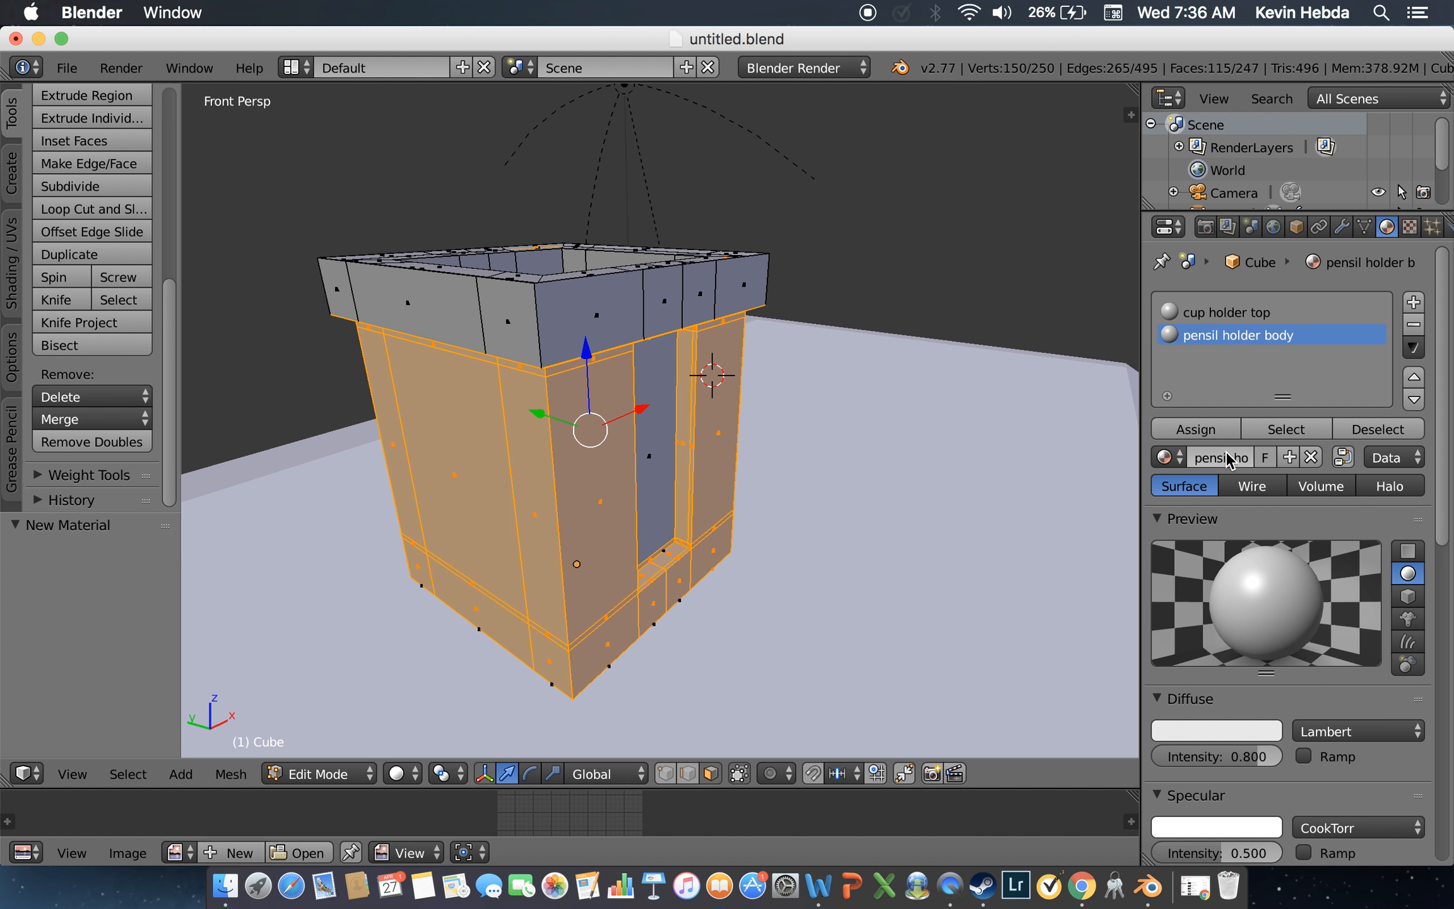
# Step: Rename the "cup holder top" material to "pen holder" and the second material to "pen holder body"
pyautogui.click(1224, 312)
pyautogui.click(1223, 465)
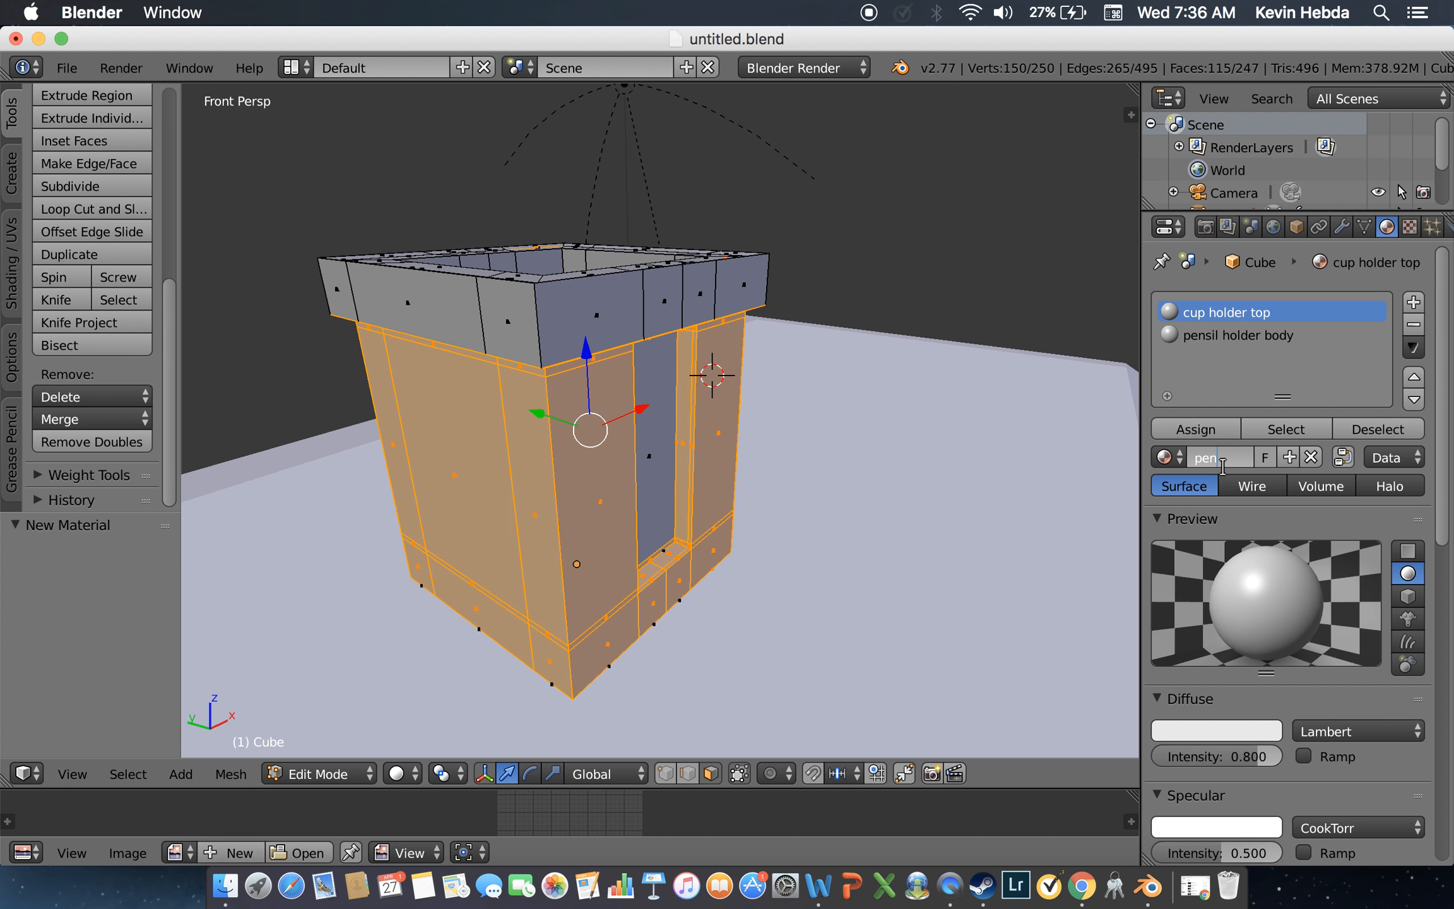
pyautogui.write('pen holder')
pyautogui.press('Return')
pyautogui.click(1237, 336)
pyautogui.click(1227, 455)
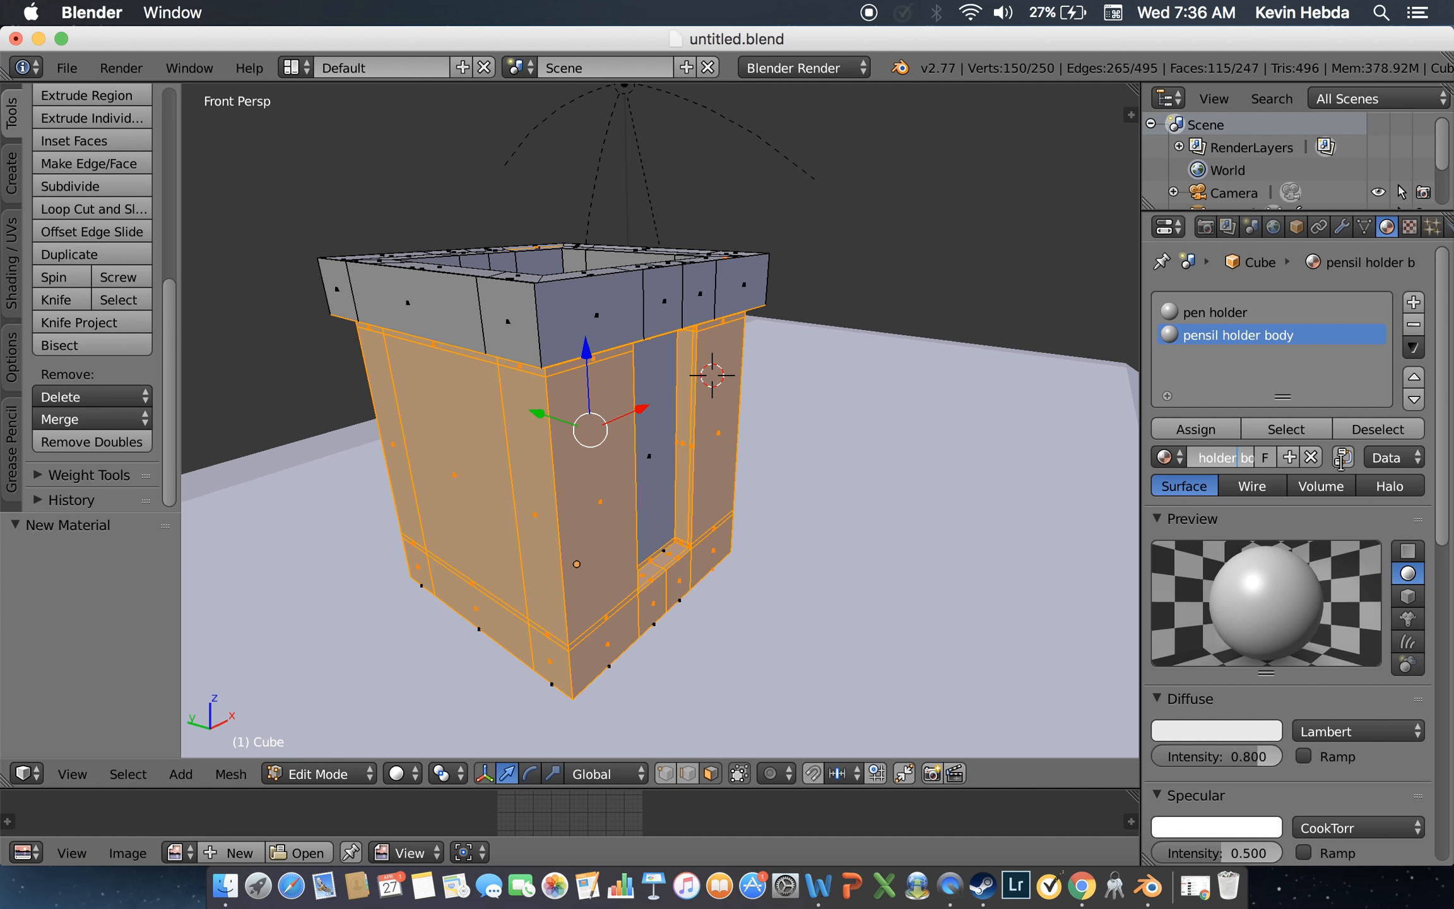
pyautogui.press('Return')
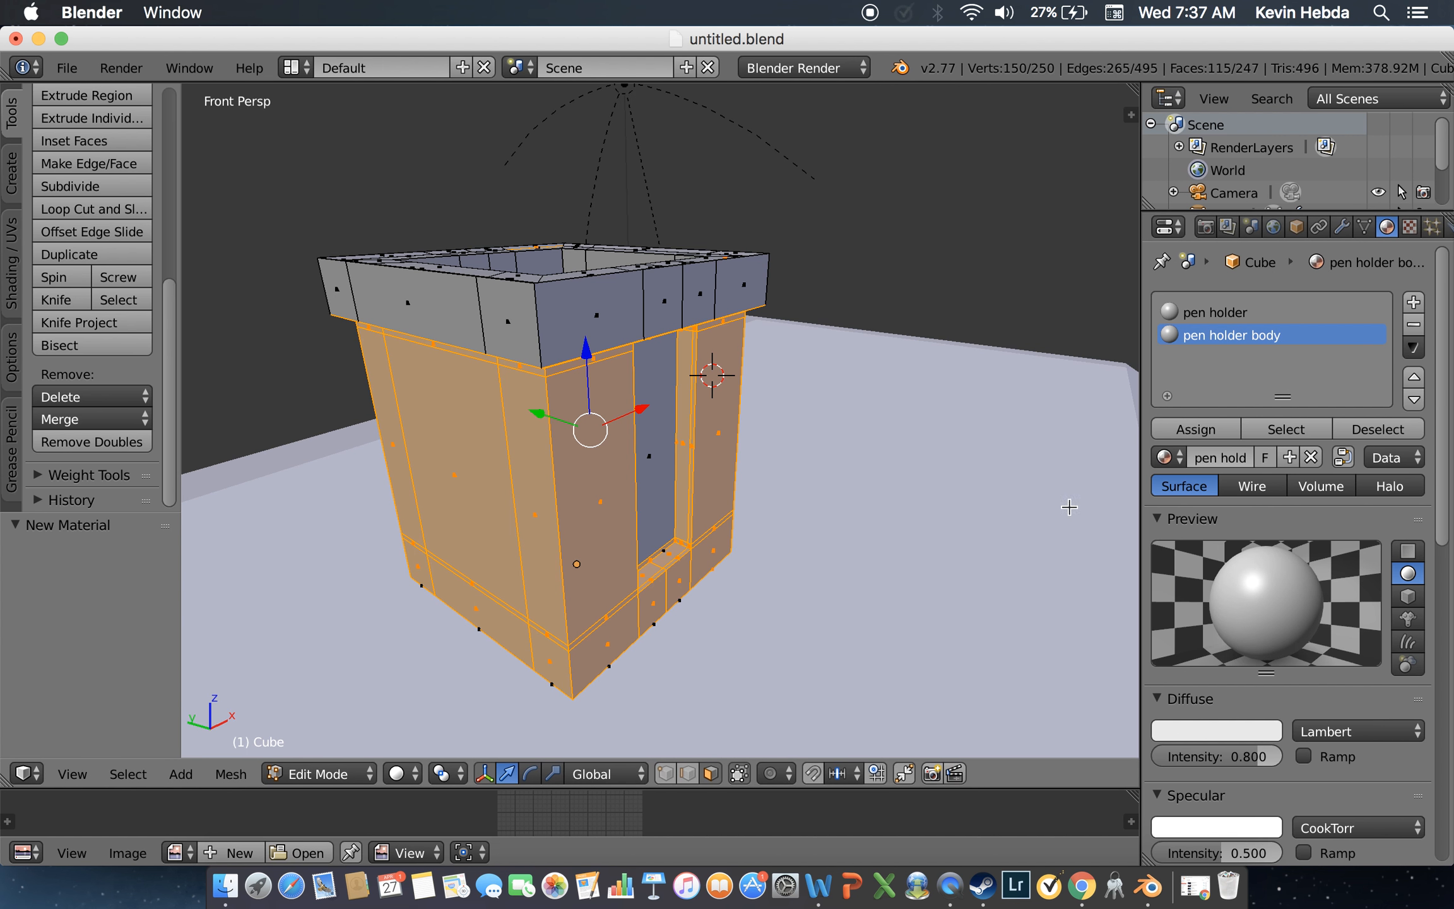
# Step: Assign the pen holder body material to the selected outer body faces and clear the selection
pyautogui.click(1186, 436)
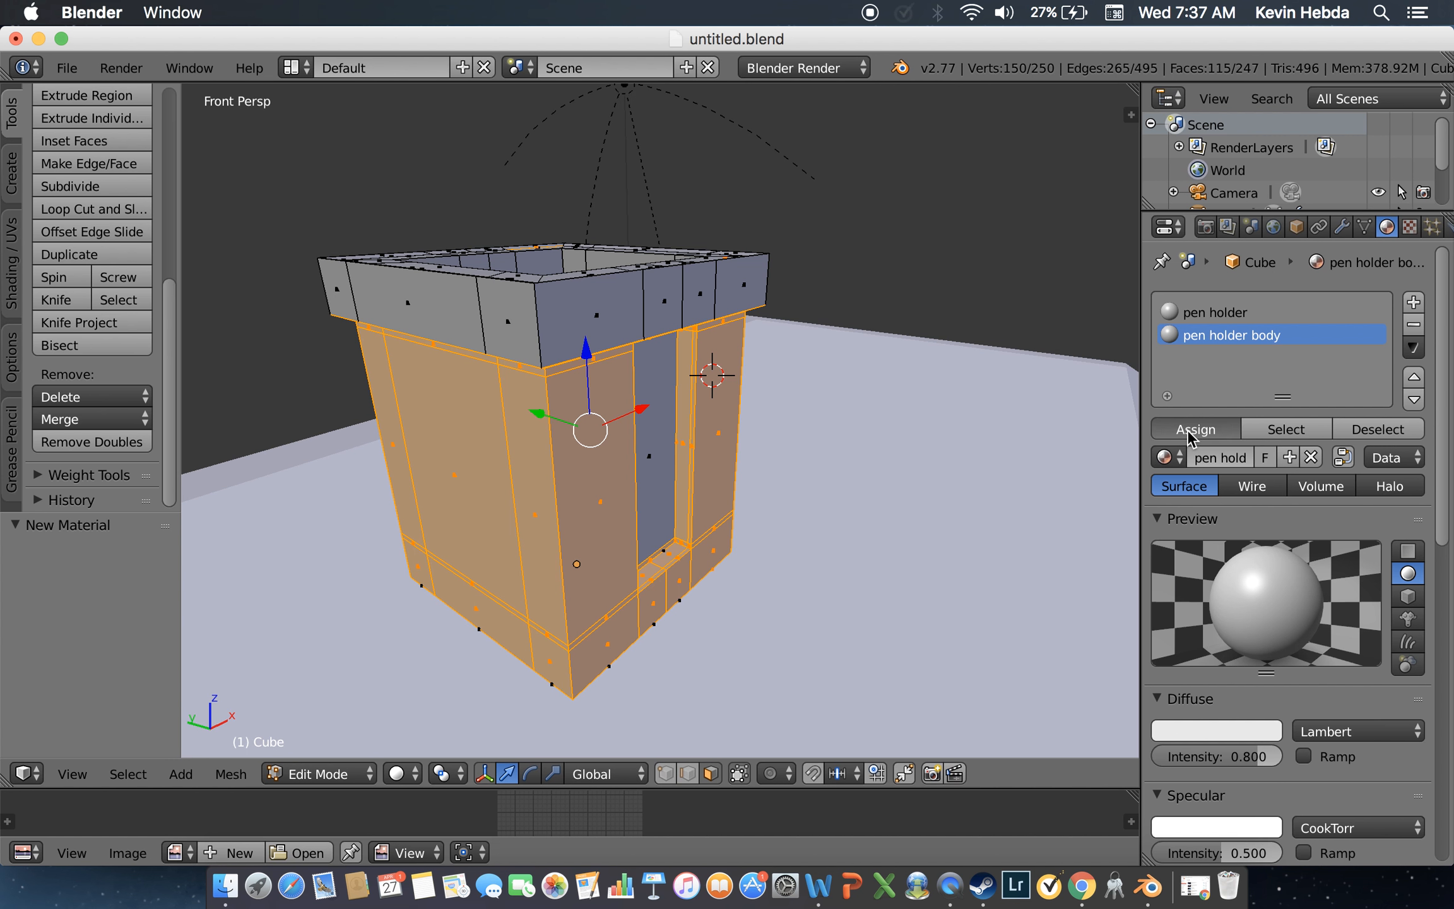
pyautogui.press('Tab')
pyautogui.press('Tab')
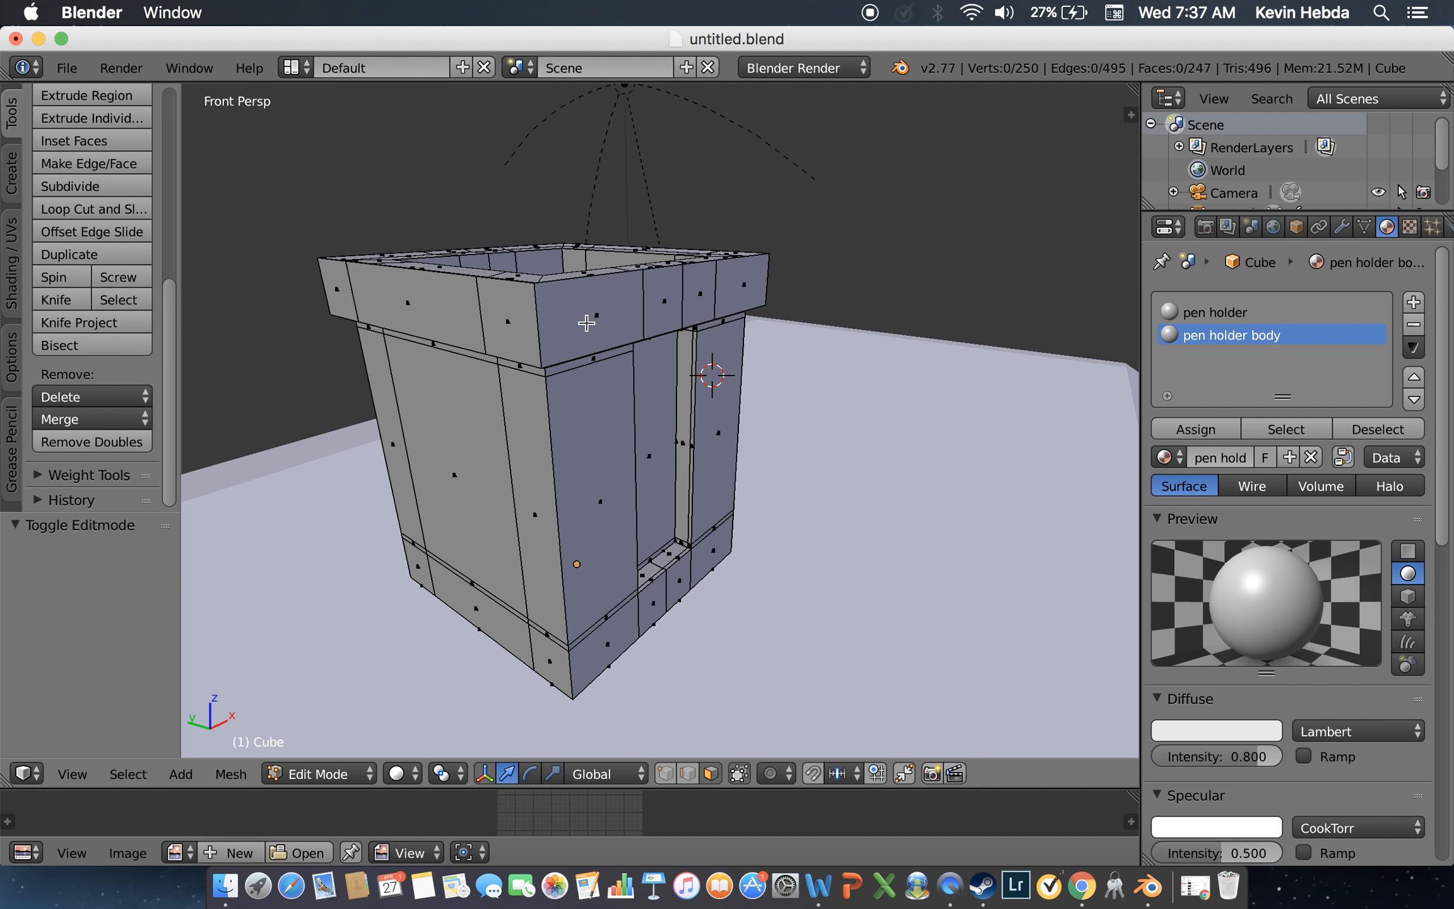
# Step: Select the rim's outer face ring together with the inner and outer face rings on its top
pyautogui.keyDown('alt'); pyautogui.rightClick(546, 321); pyautogui.keyUp('alt')
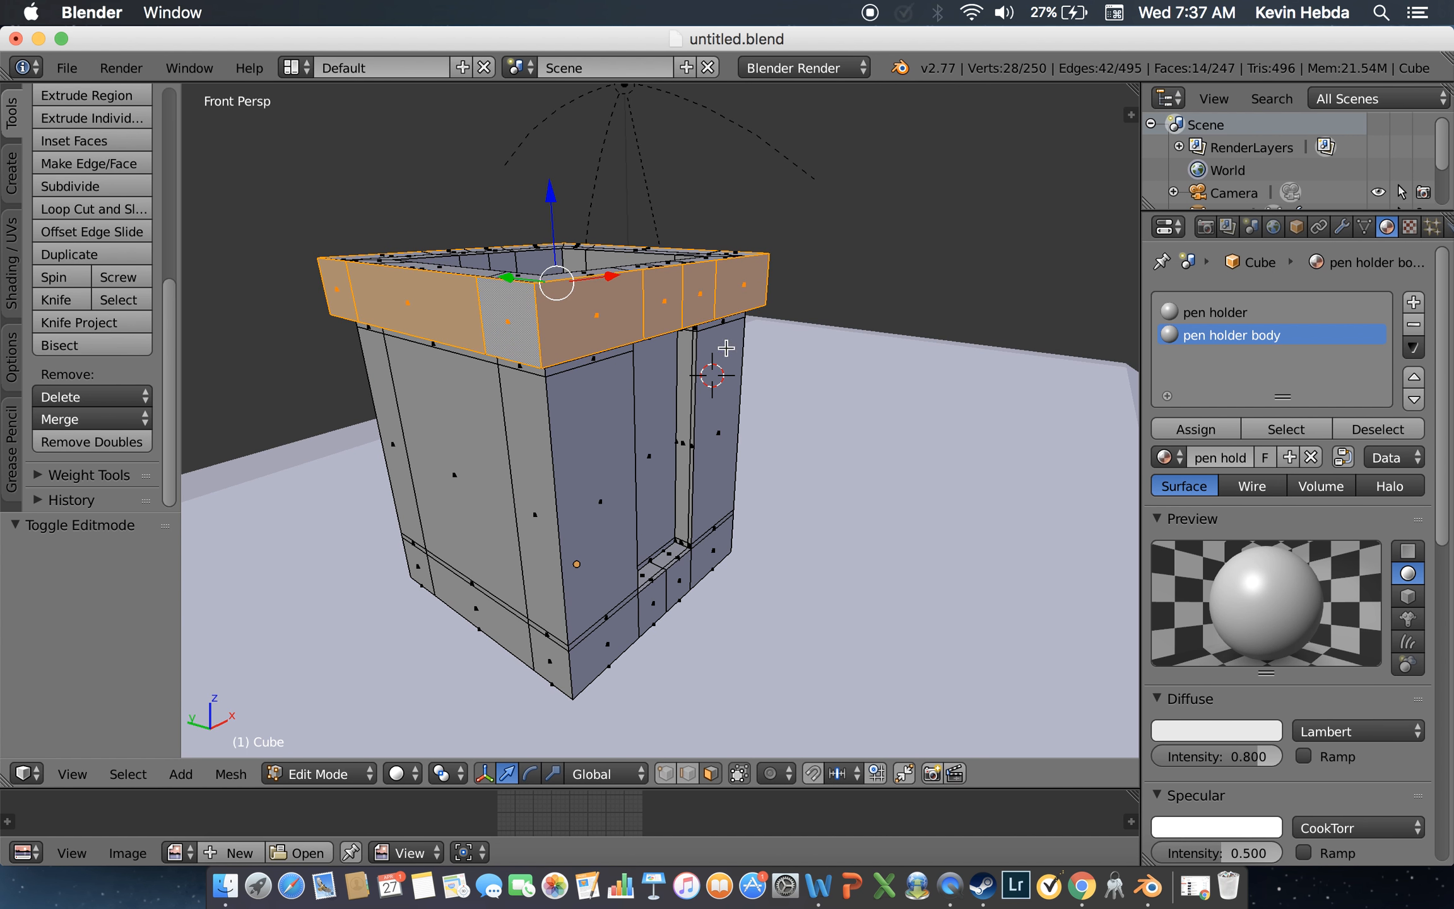
pyautogui.hotkey('shift', 'f')
pyautogui.press('e')
pyautogui.press('w')
pyautogui.click(659, 420)
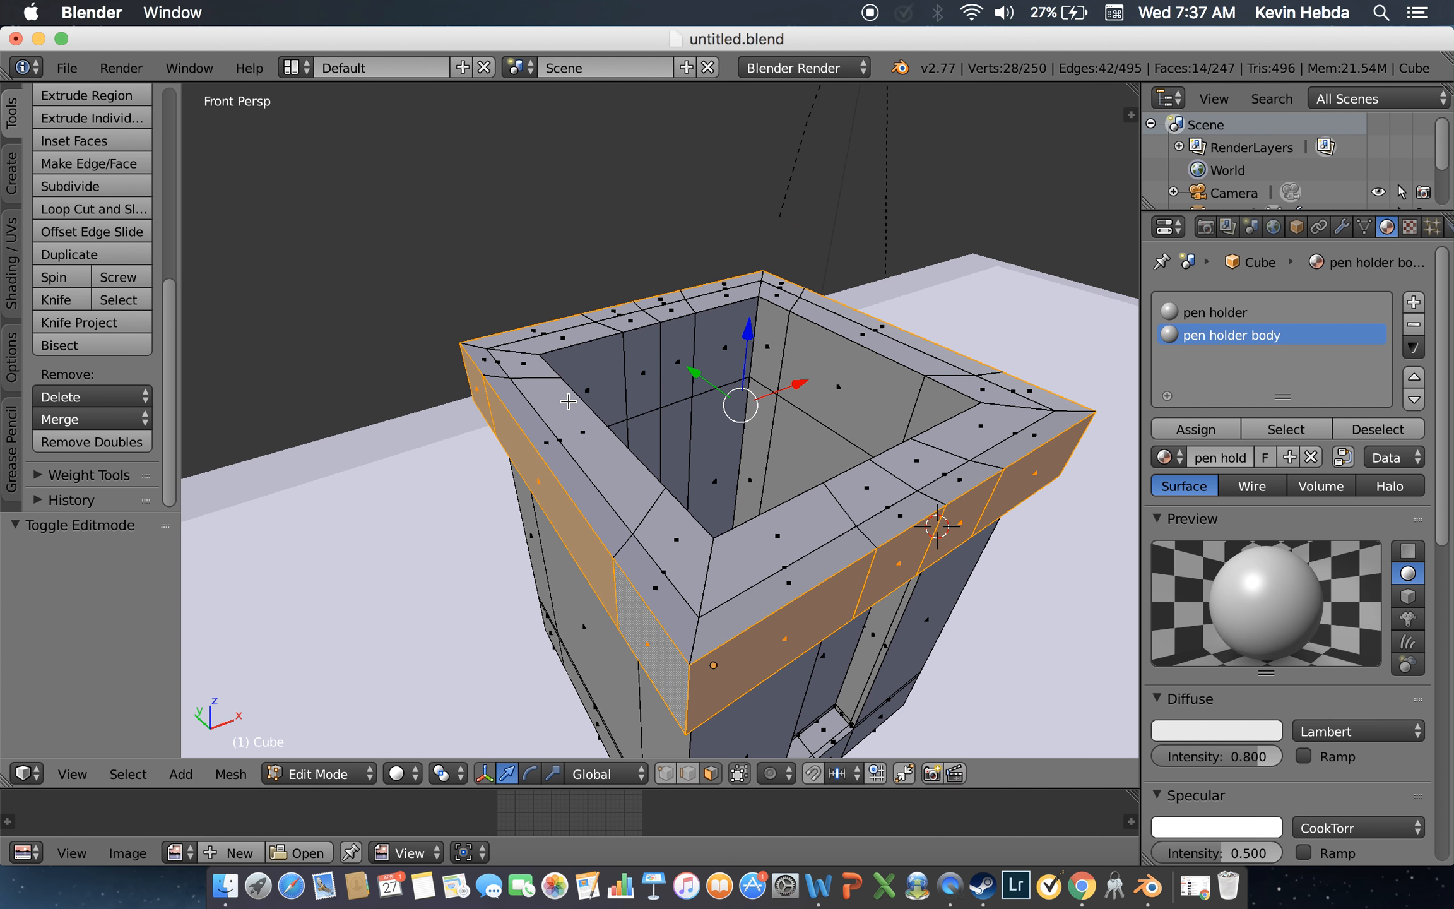
pyautogui.keyDown('alt'); pyautogui.keyDown('shift'); pyautogui.rightClick(535, 372); pyautogui.keyUp('shift'); pyautogui.keyUp('alt')
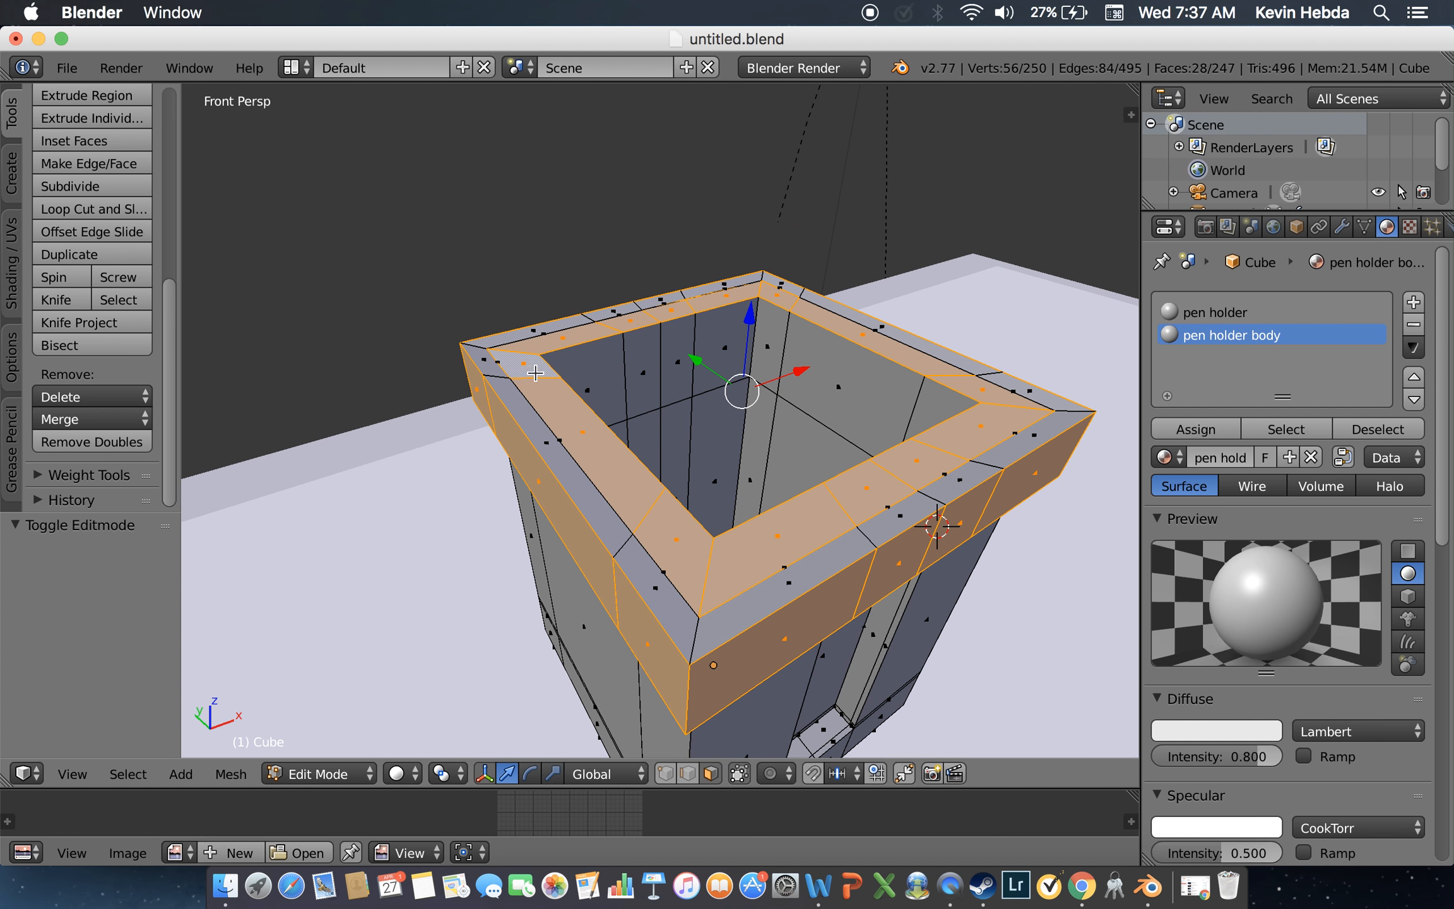
pyautogui.keyDown('alt'); pyautogui.keyDown('shift'); pyautogui.rightClick(499, 373); pyautogui.keyUp('shift'); pyautogui.keyUp('alt')
pyautogui.press('super+z')
pyautogui.keyDown('alt'); pyautogui.keyDown('shift'); pyautogui.rightClick(499, 375); pyautogui.keyUp('shift'); pyautogui.keyUp('alt')
# Step: Add the upper and lower interior wall rings and the interior floor faces to the selection
pyautogui.keyDown('alt'); pyautogui.keyDown('shift'); pyautogui.rightClick(628, 375); pyautogui.keyUp('shift'); pyautogui.keyUp('alt')
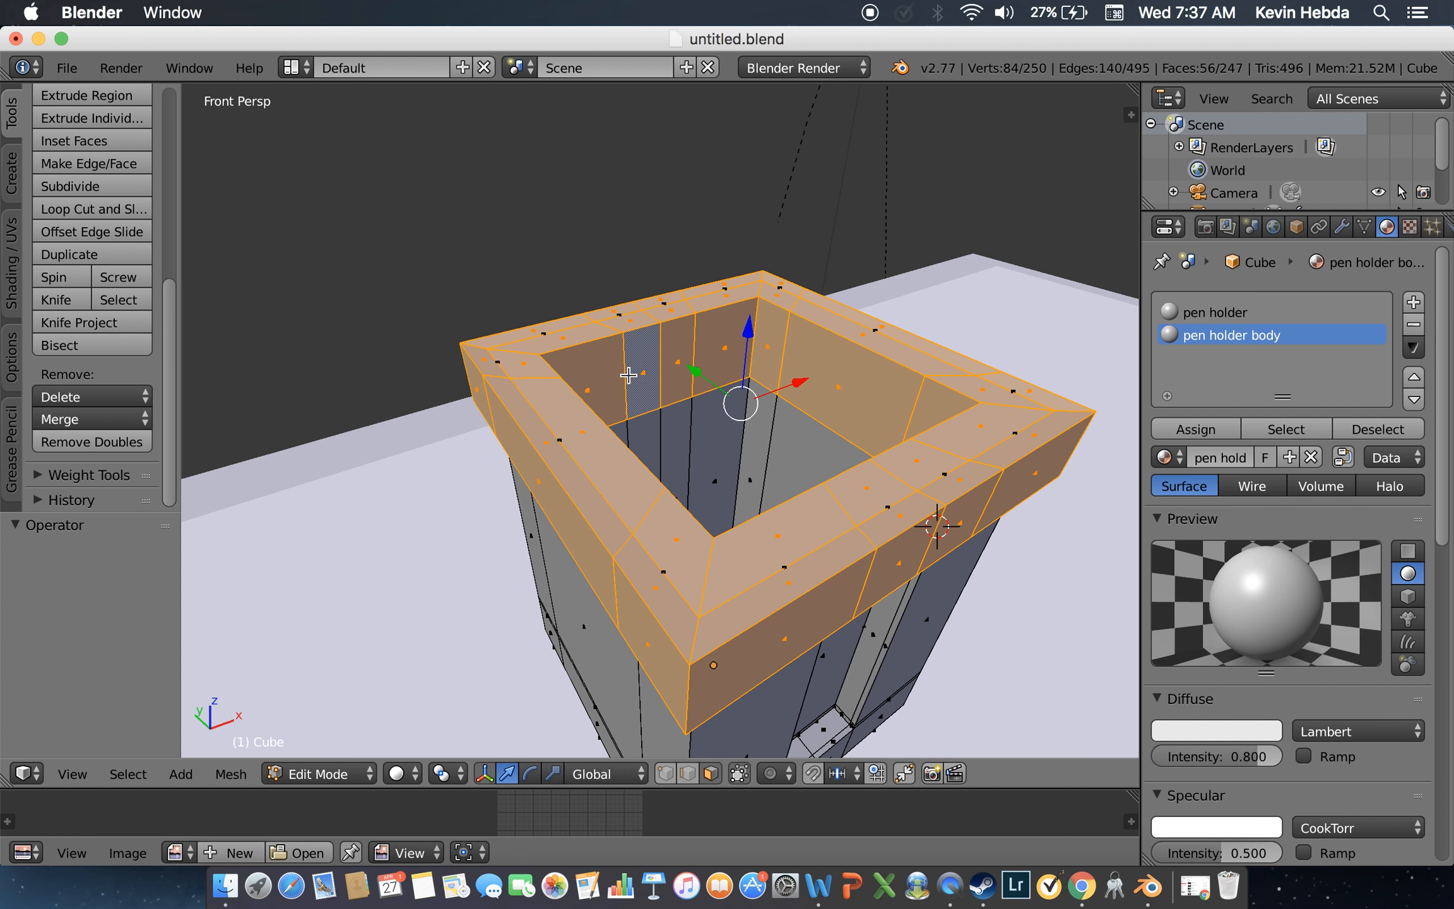
pyautogui.keyDown('alt'); pyautogui.keyDown('shift'); pyautogui.rightClick(675, 423); pyautogui.keyUp('shift'); pyautogui.keyUp('alt')
pyautogui.hotkey('shift', 'f')
pyautogui.press('e')
pyautogui.press('w')
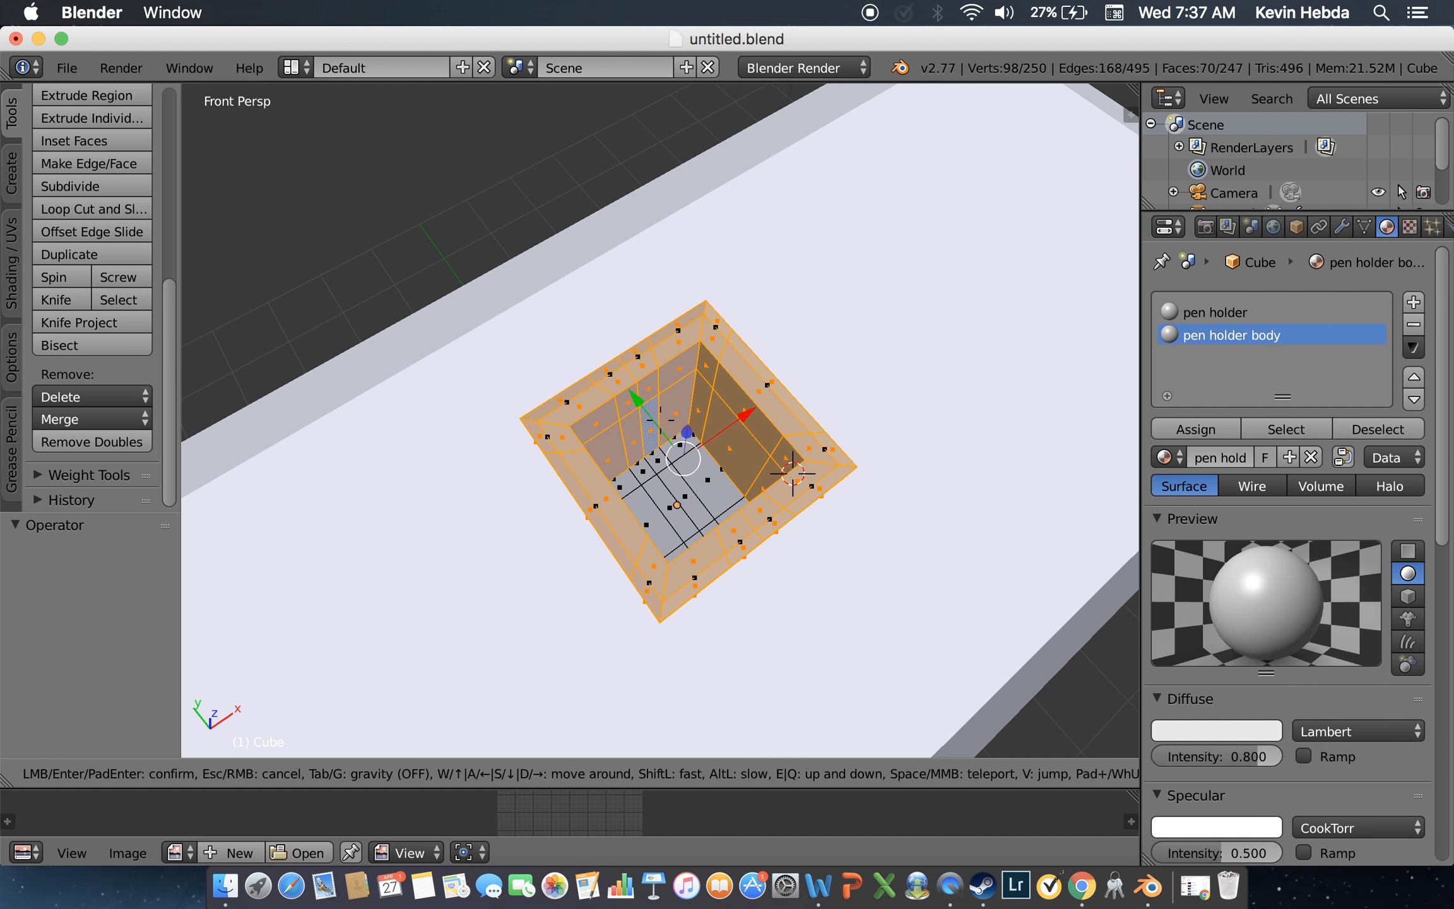
pyautogui.press('Return')
pyautogui.keyDown('alt'); pyautogui.keyDown('shift'); pyautogui.rightClick(746, 352); pyautogui.keyUp('shift'); pyautogui.keyUp('alt')
pyautogui.moveTo(745, 352)
pyautogui.mouseDown()
pyautogui.moveTo(653, 315)
pyautogui.moveTo(571, 398)
pyautogui.moveTo(703, 518)
pyautogui.moveTo(792, 444)
pyautogui.mouseUp()
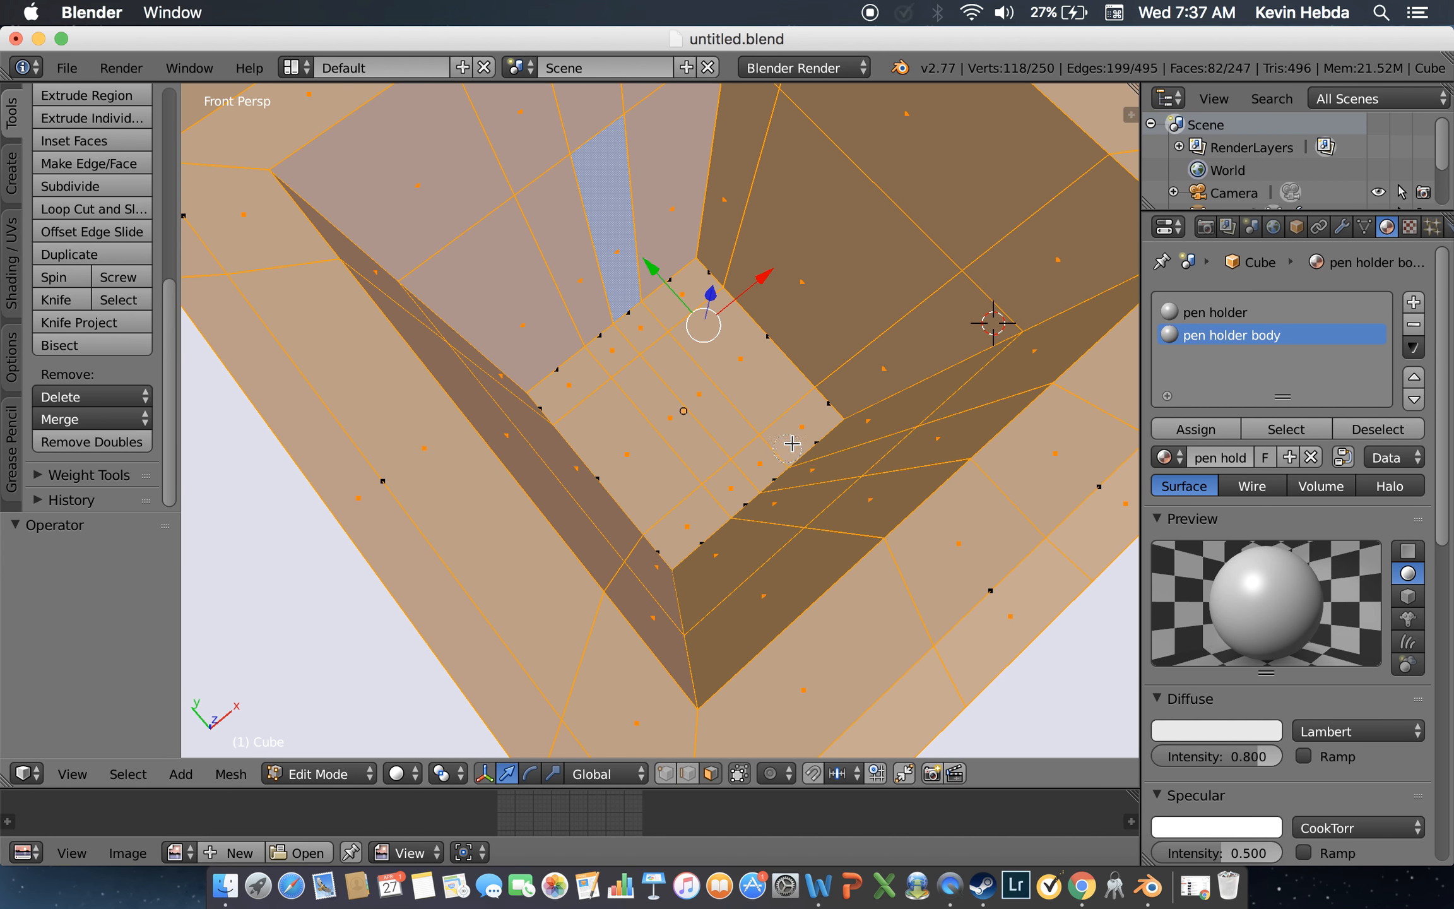
# Step: Add the ring of faces on the rim's underside to the selection, leaving the body's vertical face loop unselected
pyautogui.hotkey('shift', 'f')
pyautogui.press('s')
pyautogui.press('w')
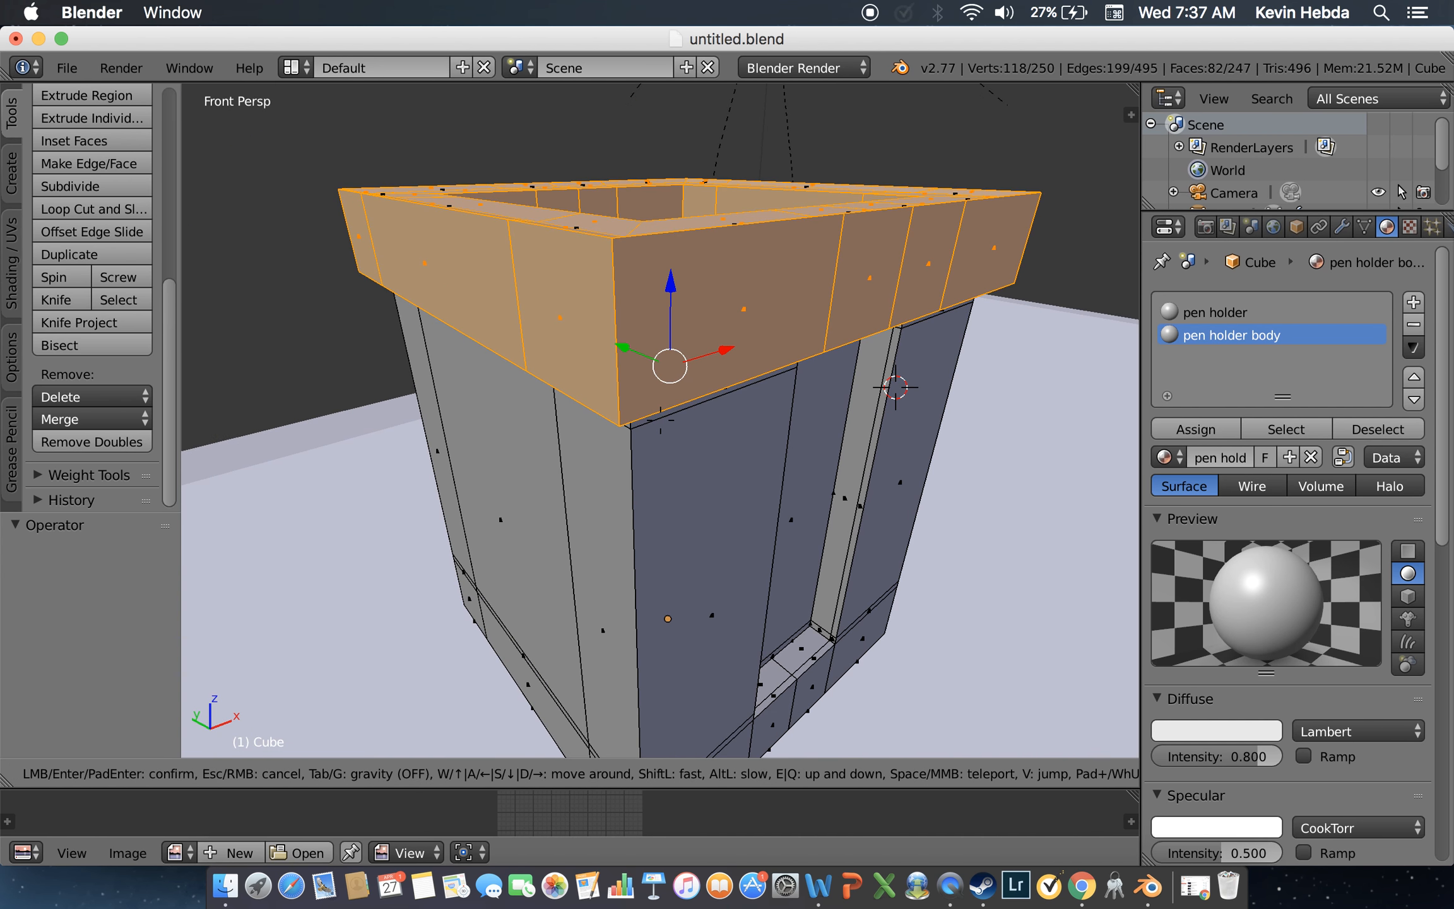
pyautogui.press('s')
pyautogui.click(660, 419)
pyautogui.hotkey('shift', 'f')
pyautogui.press('q')
pyautogui.press('w')
pyautogui.click(666, 414)
pyautogui.keyDown('alt'); pyautogui.keyDown('shift'); pyautogui.click(684, 345); pyautogui.keyUp('shift'); pyautogui.keyUp('alt')
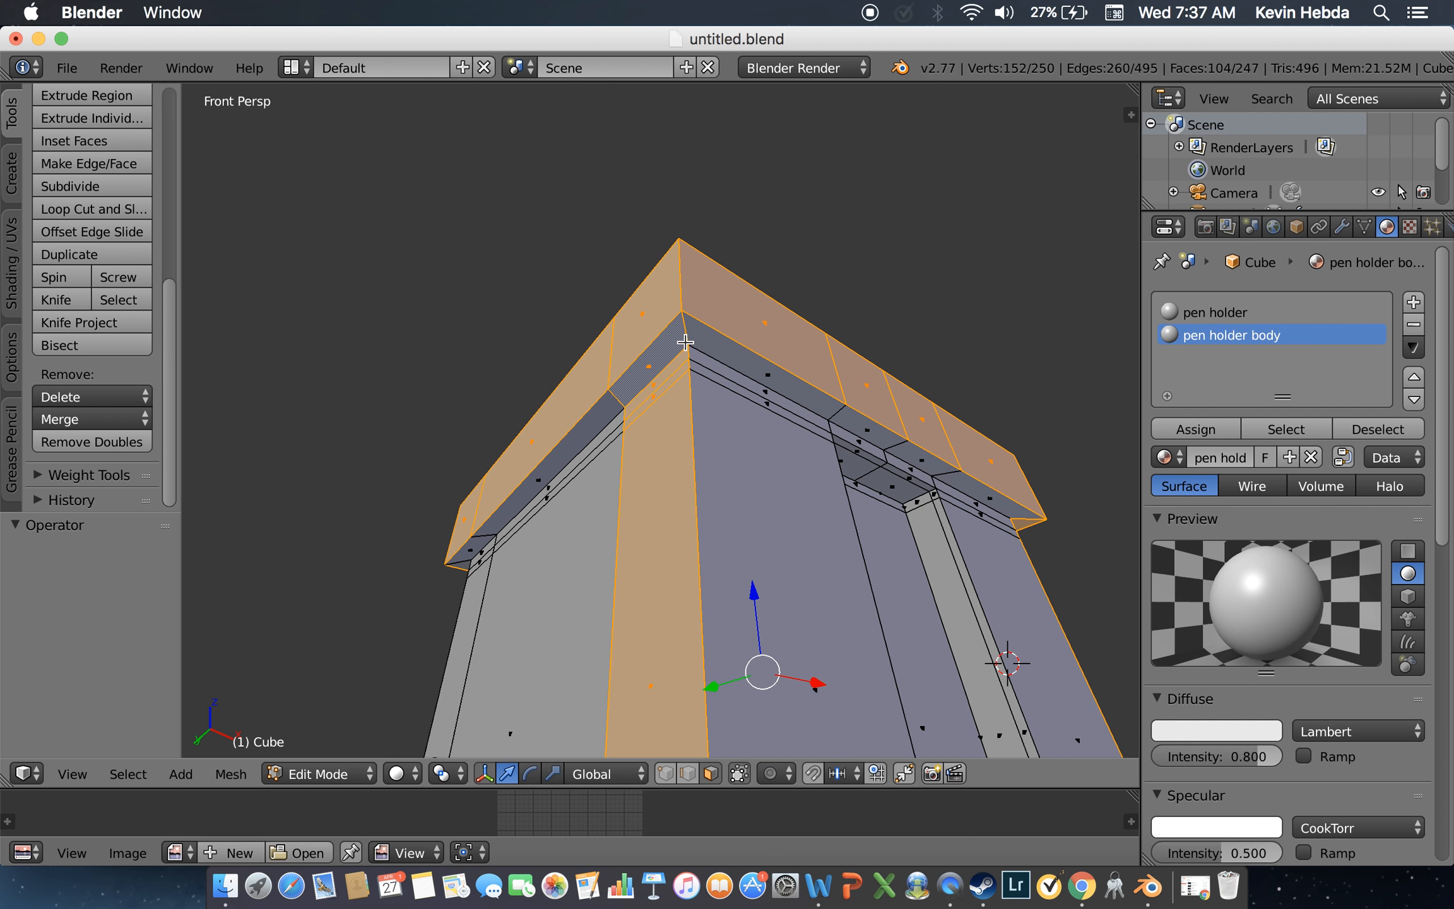
pyautogui.keyDown('alt'); pyautogui.keyDown('shift'); pyautogui.click(682, 371); pyautogui.keyUp('shift'); pyautogui.keyUp('alt')
pyautogui.keyDown('alt'); pyautogui.keyDown('shift'); pyautogui.click(690, 334); pyautogui.keyUp('shift'); pyautogui.keyUp('alt')
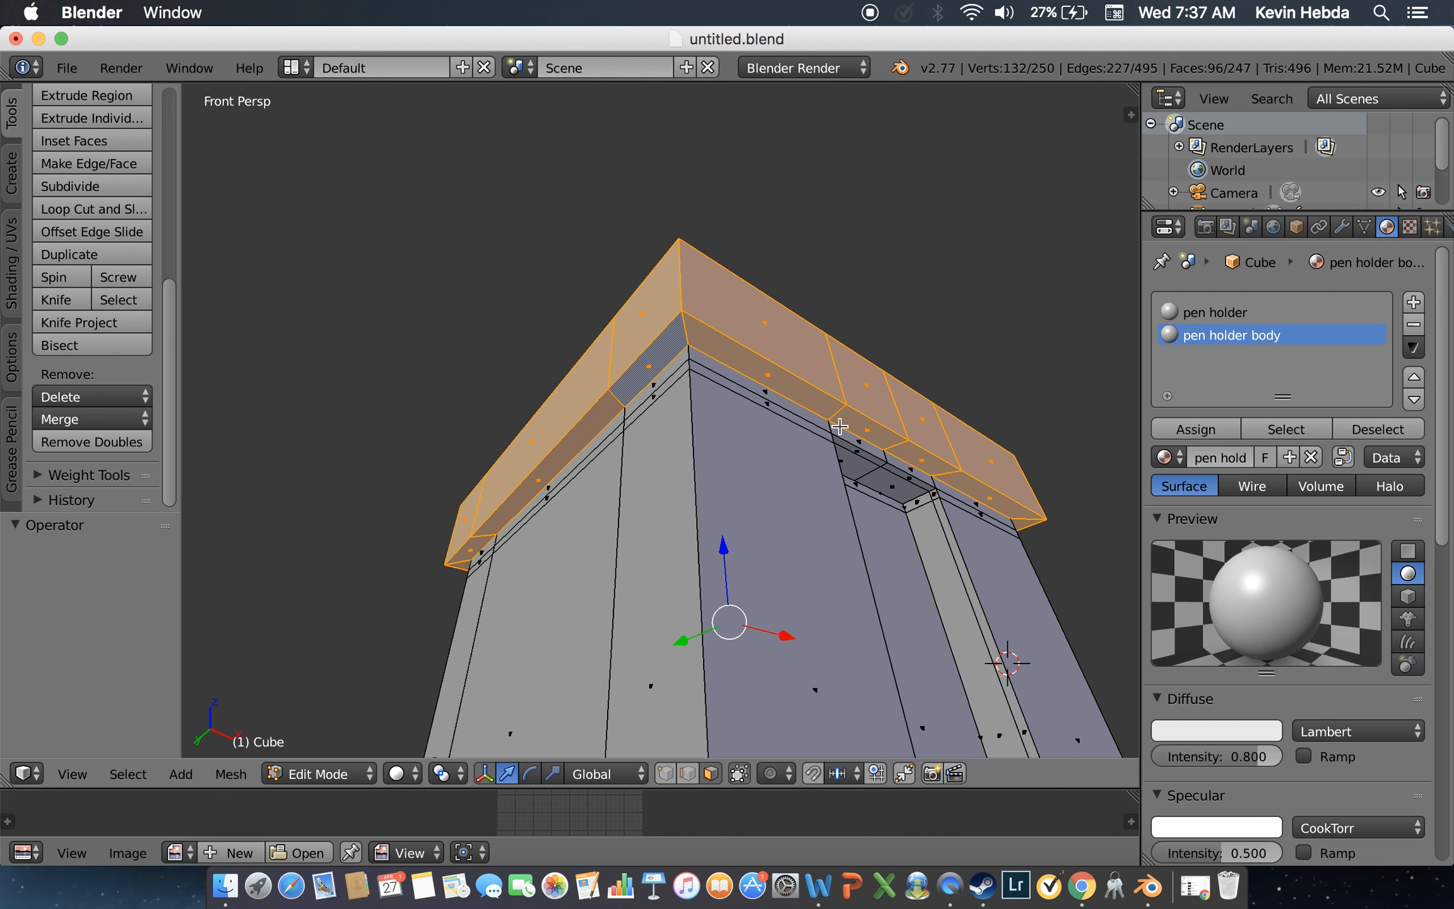
# Step: Rename the "pen holder" material to "pen holder top" and assign it to the selected rim and interior faces
pyautogui.click(1202, 312)
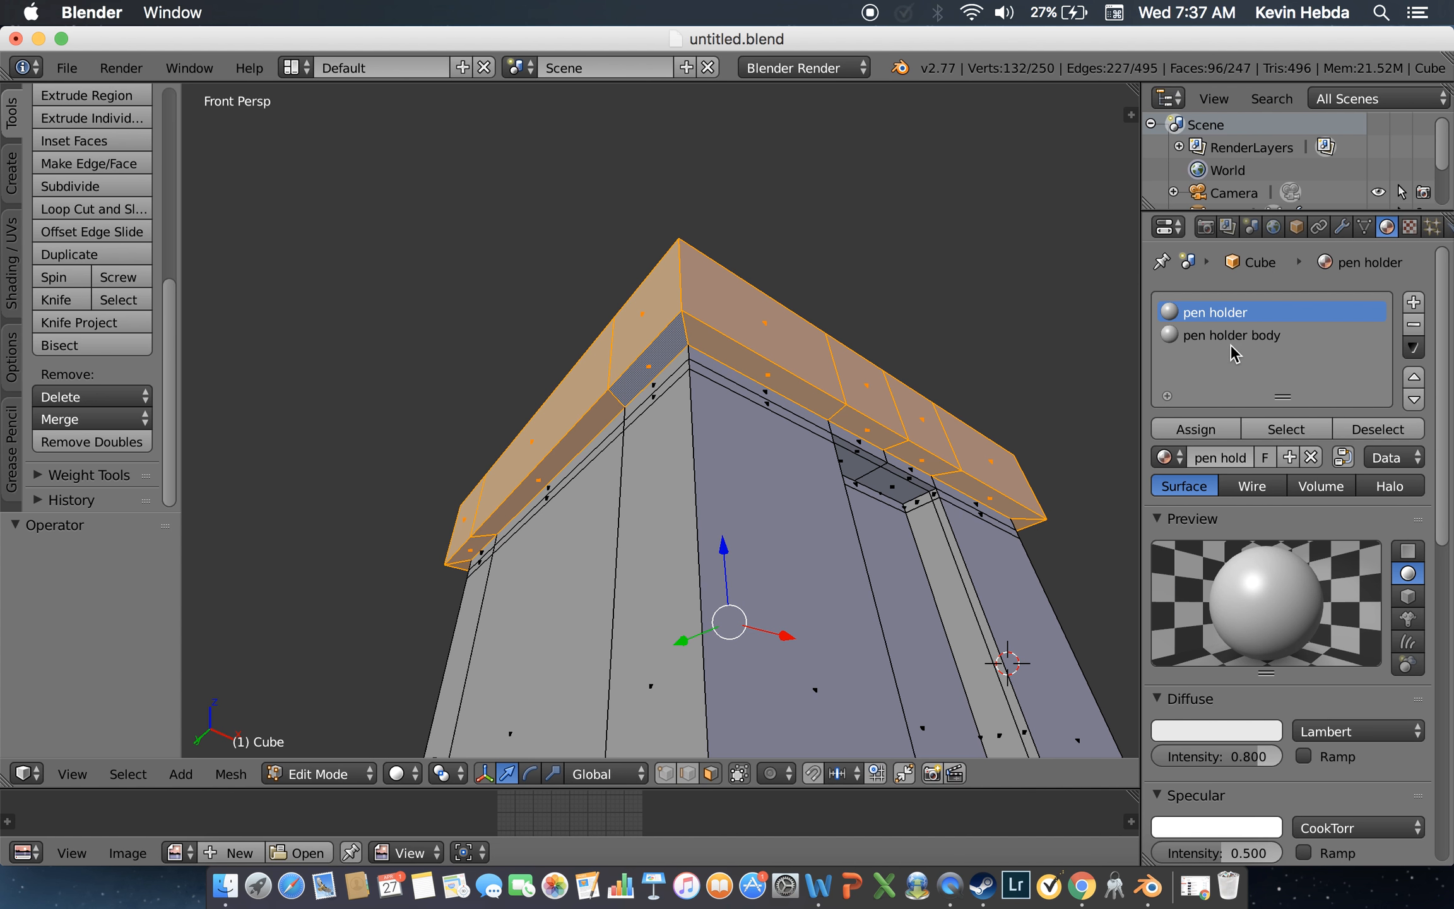
pyautogui.click(1253, 457)
pyautogui.press('Return')
pyautogui.click(1213, 430)
pyautogui.press('Tab')
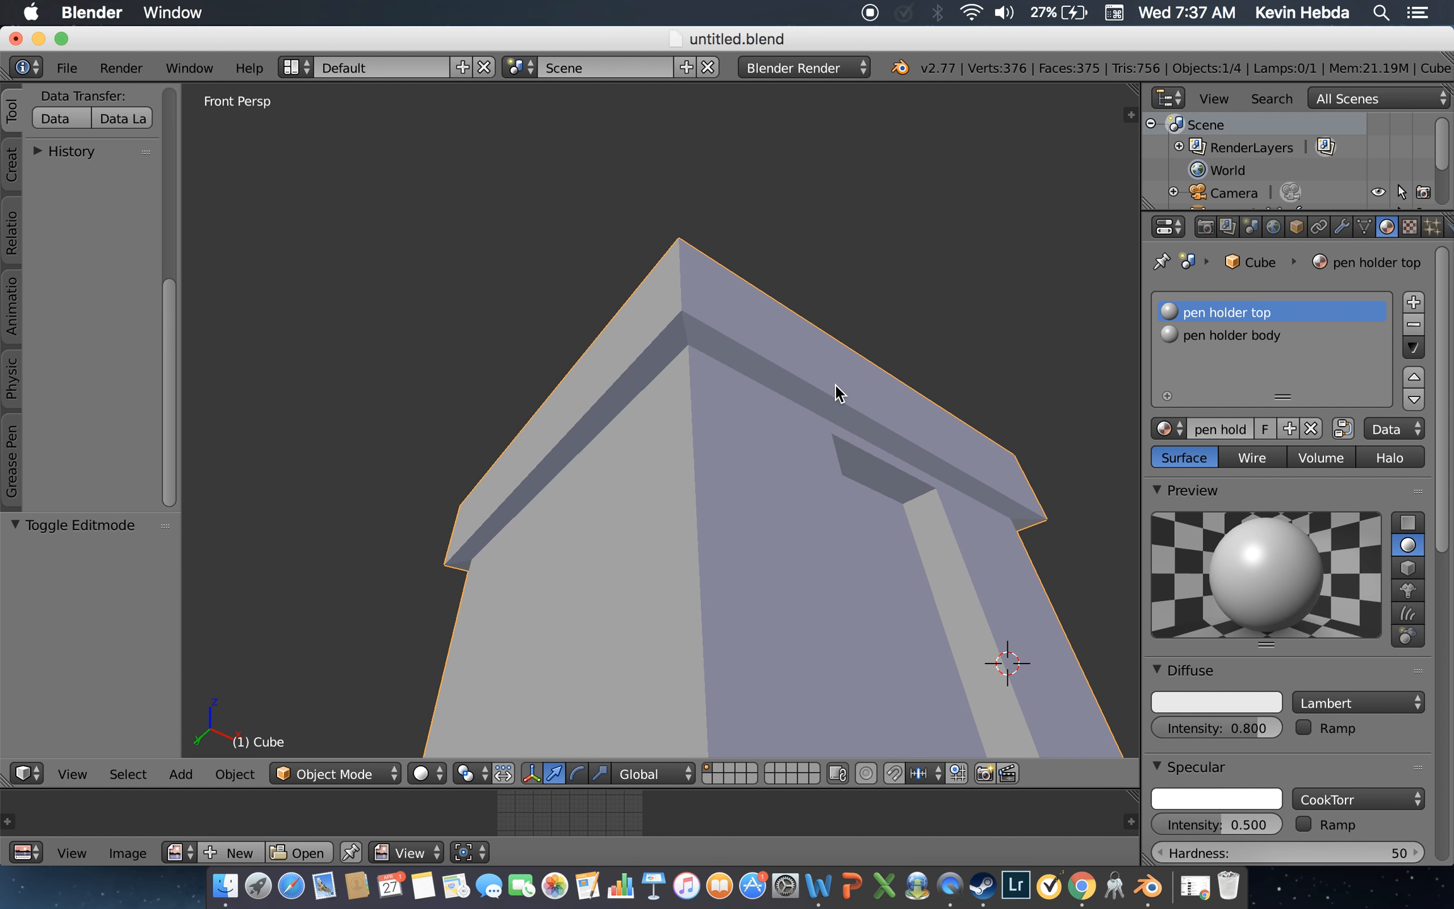
# Step: Darken the pen holder top material's diffuse colour to a grey of 0.363 in all RGB channels
pyautogui.hotkey('shift', 'f')
pyautogui.press('s')
pyautogui.click(1124, 656)
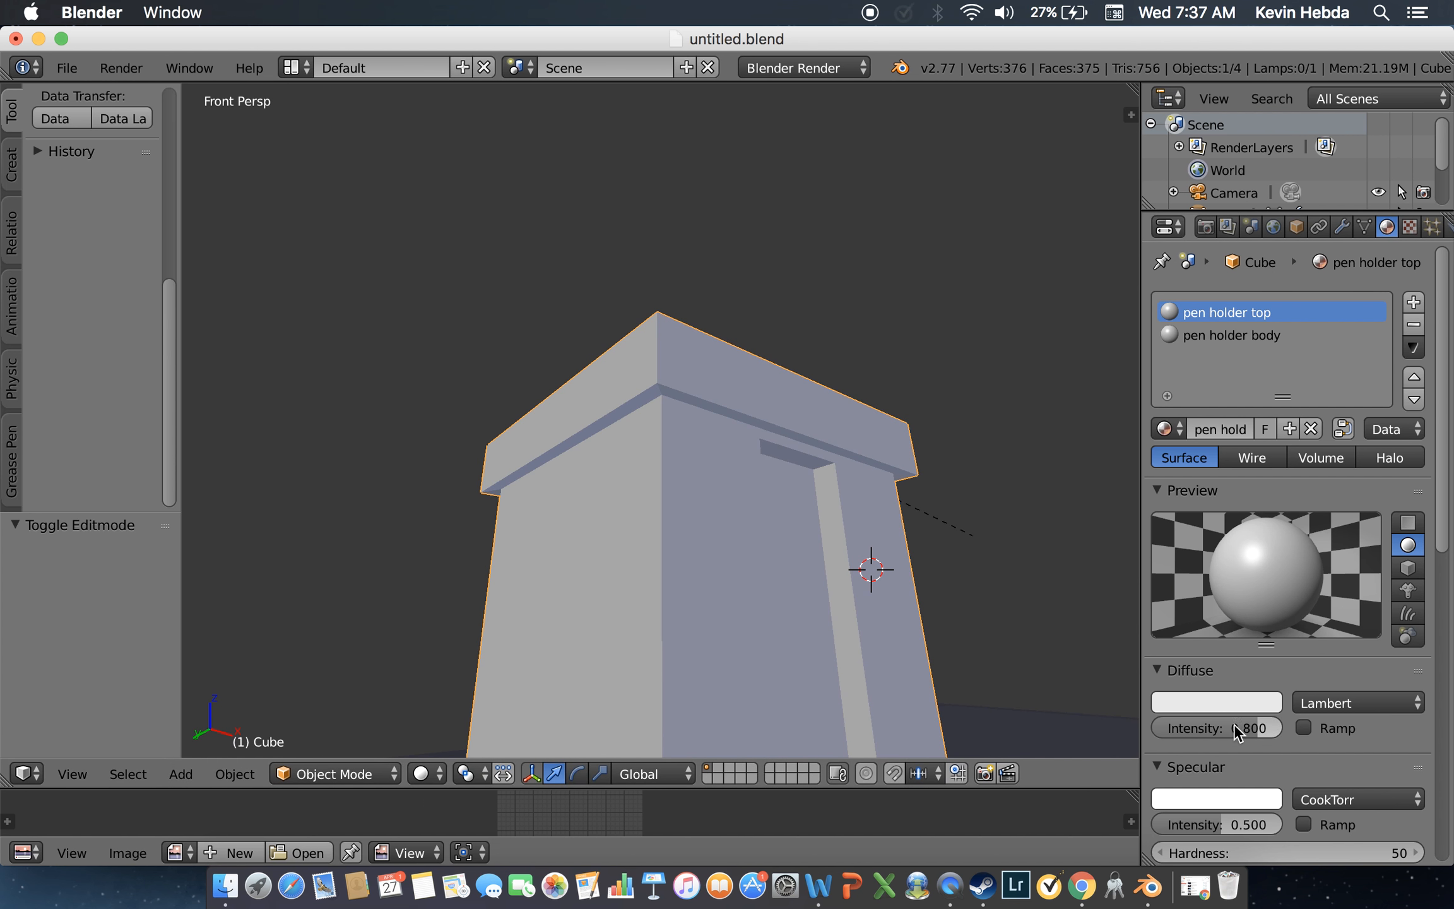
pyautogui.click(1253, 702)
pyautogui.moveTo(1261, 465); pyautogui.dragTo(1267, 453)
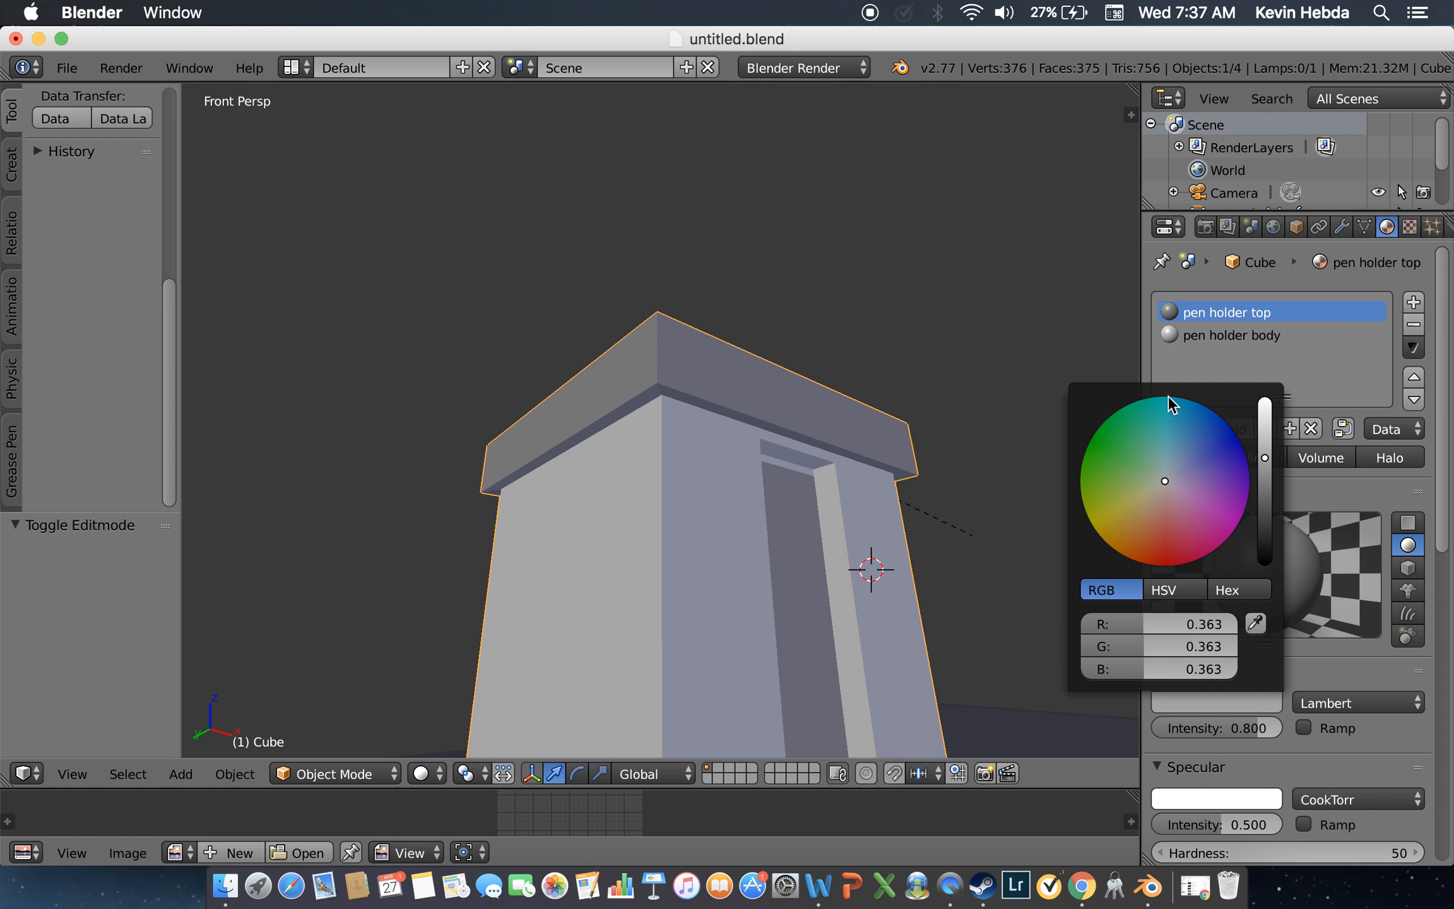
# Step: Select only the large back face of the recessed front panel in Edit Mode
pyautogui.press('Tab')
pyautogui.hotkey('shift', 'f')
pyautogui.click(614, 420)
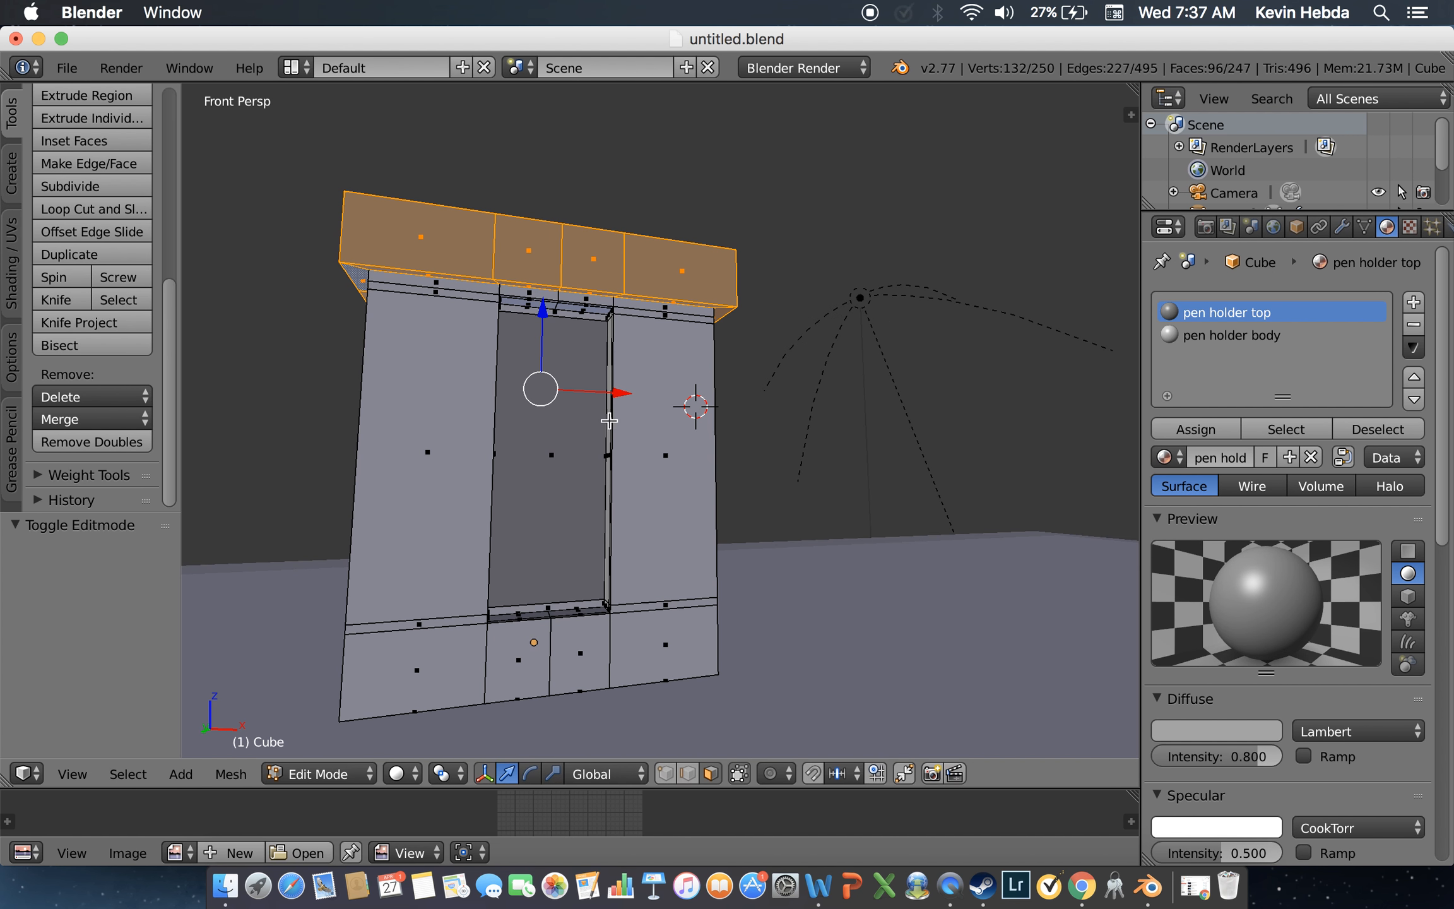
pyautogui.rightClick(594, 422)
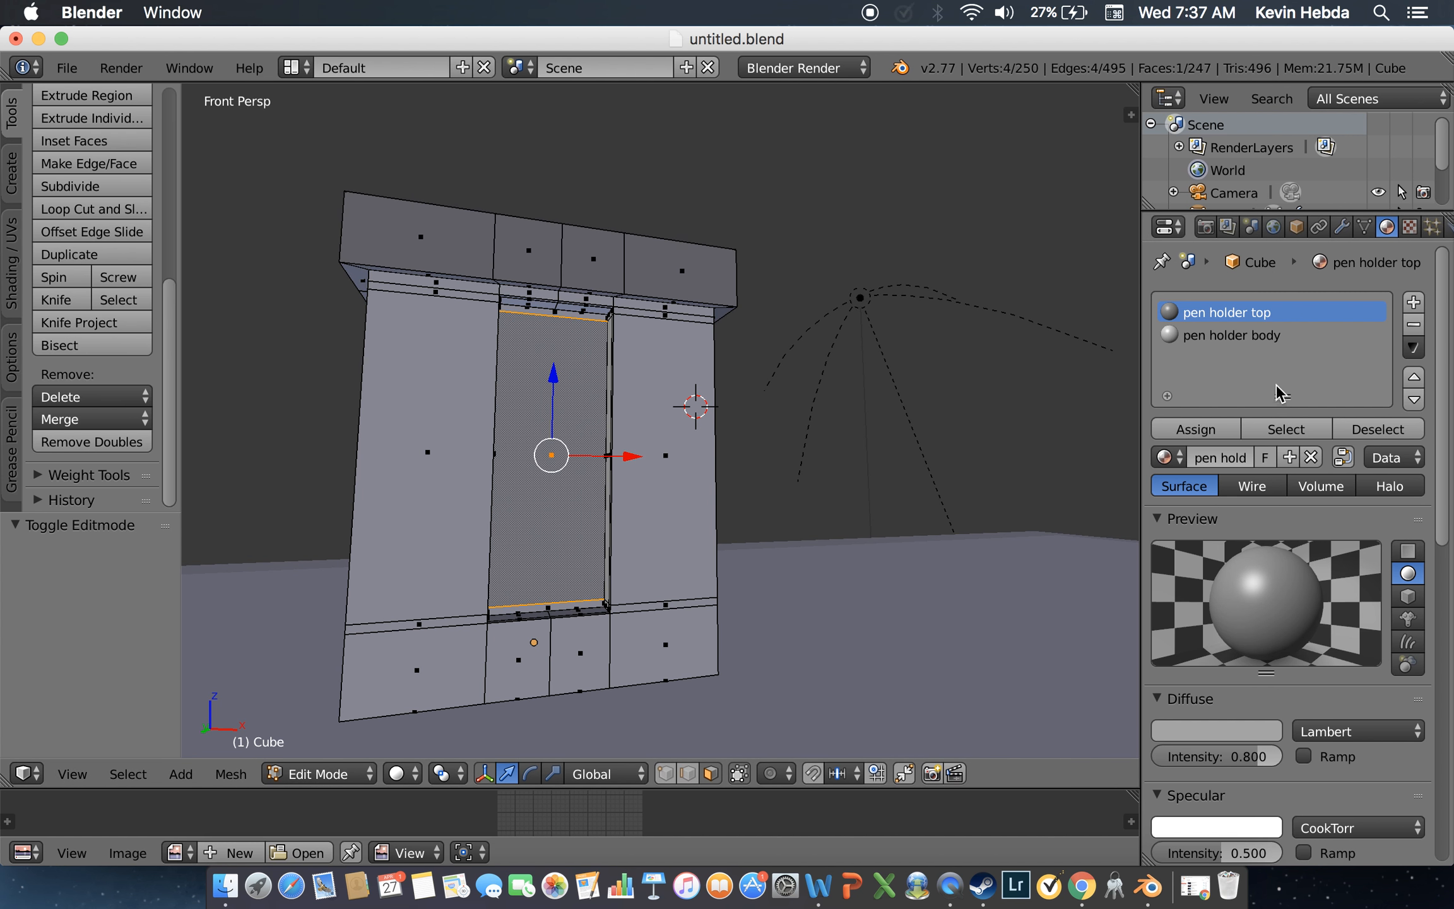
# Step: Create a third material named "pen holder detail", assign it to the selected panel face and return to Object Mode
pyautogui.click(1414, 302)
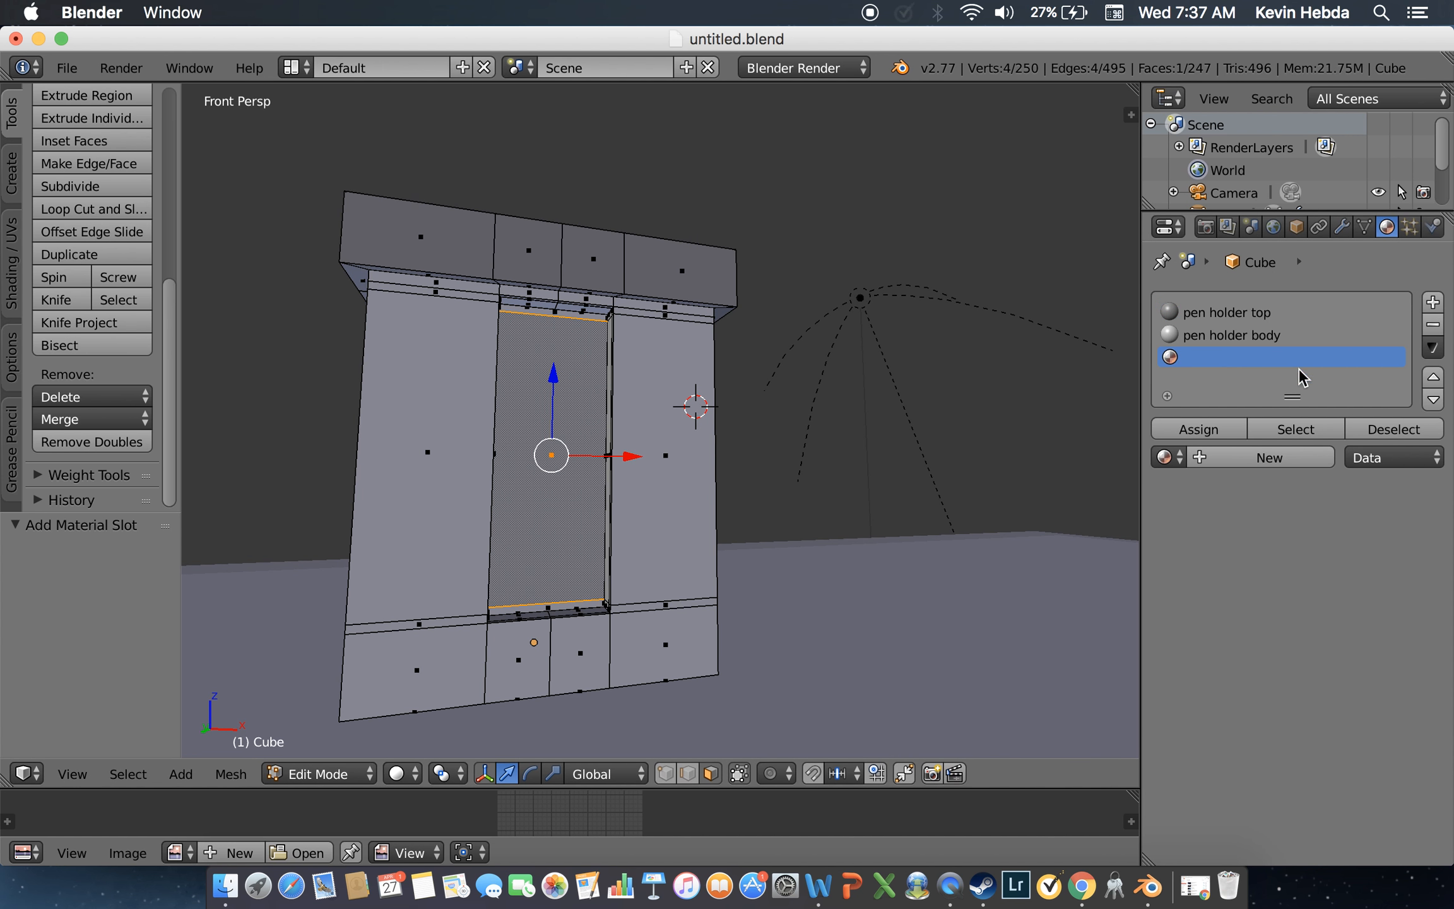
pyautogui.click(1217, 457)
pyautogui.click(1219, 456)
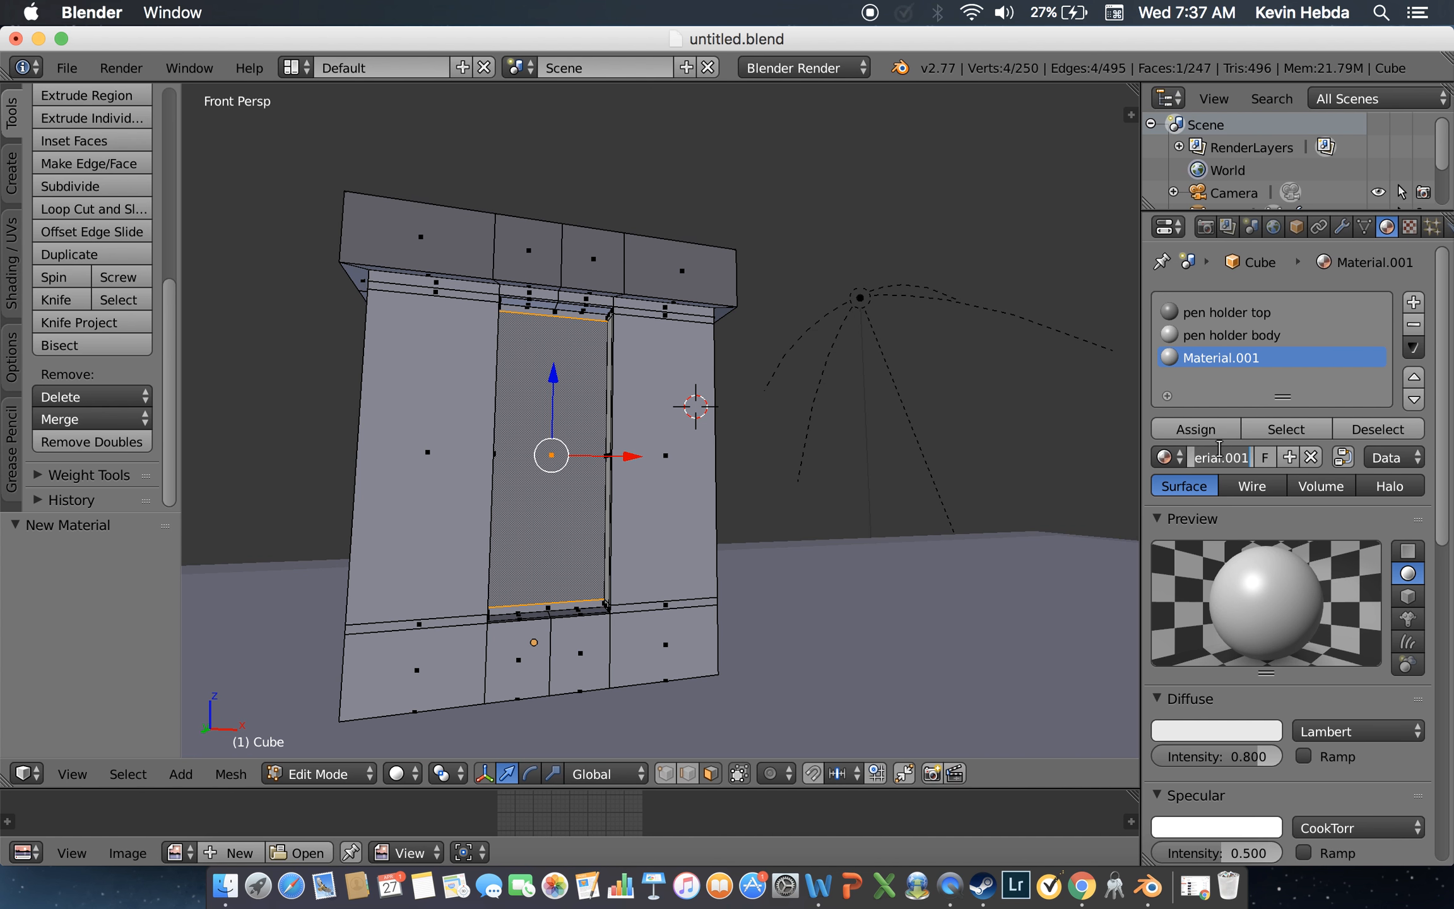
pyautogui.write('pen')
pyautogui.write('il')
pyautogui.press('Return')
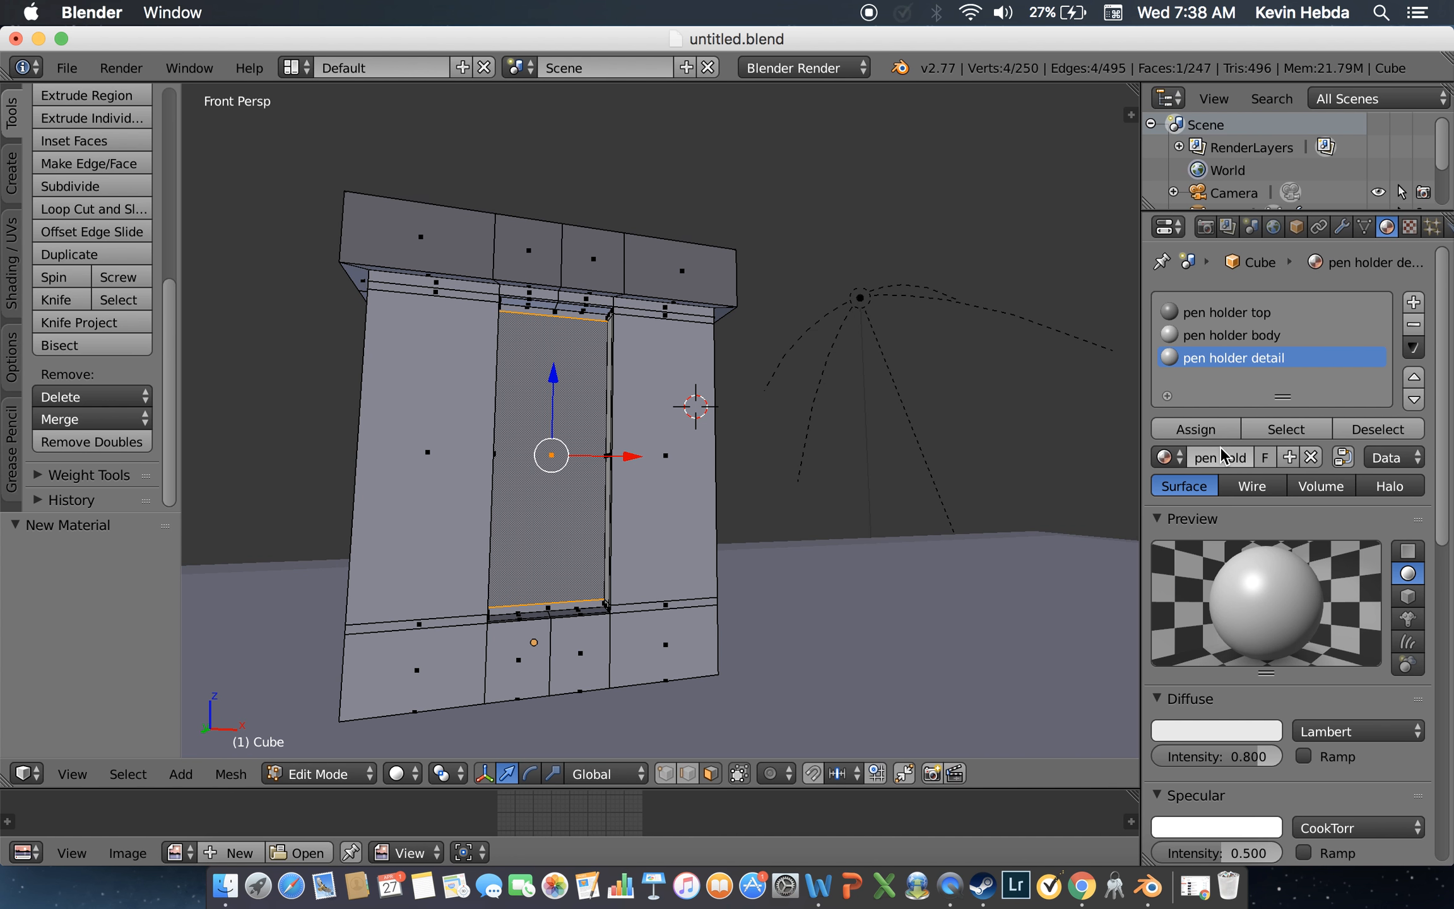
pyautogui.click(1196, 430)
pyautogui.press('Tab')
pyautogui.press('Tab')
pyautogui.press('Tab')
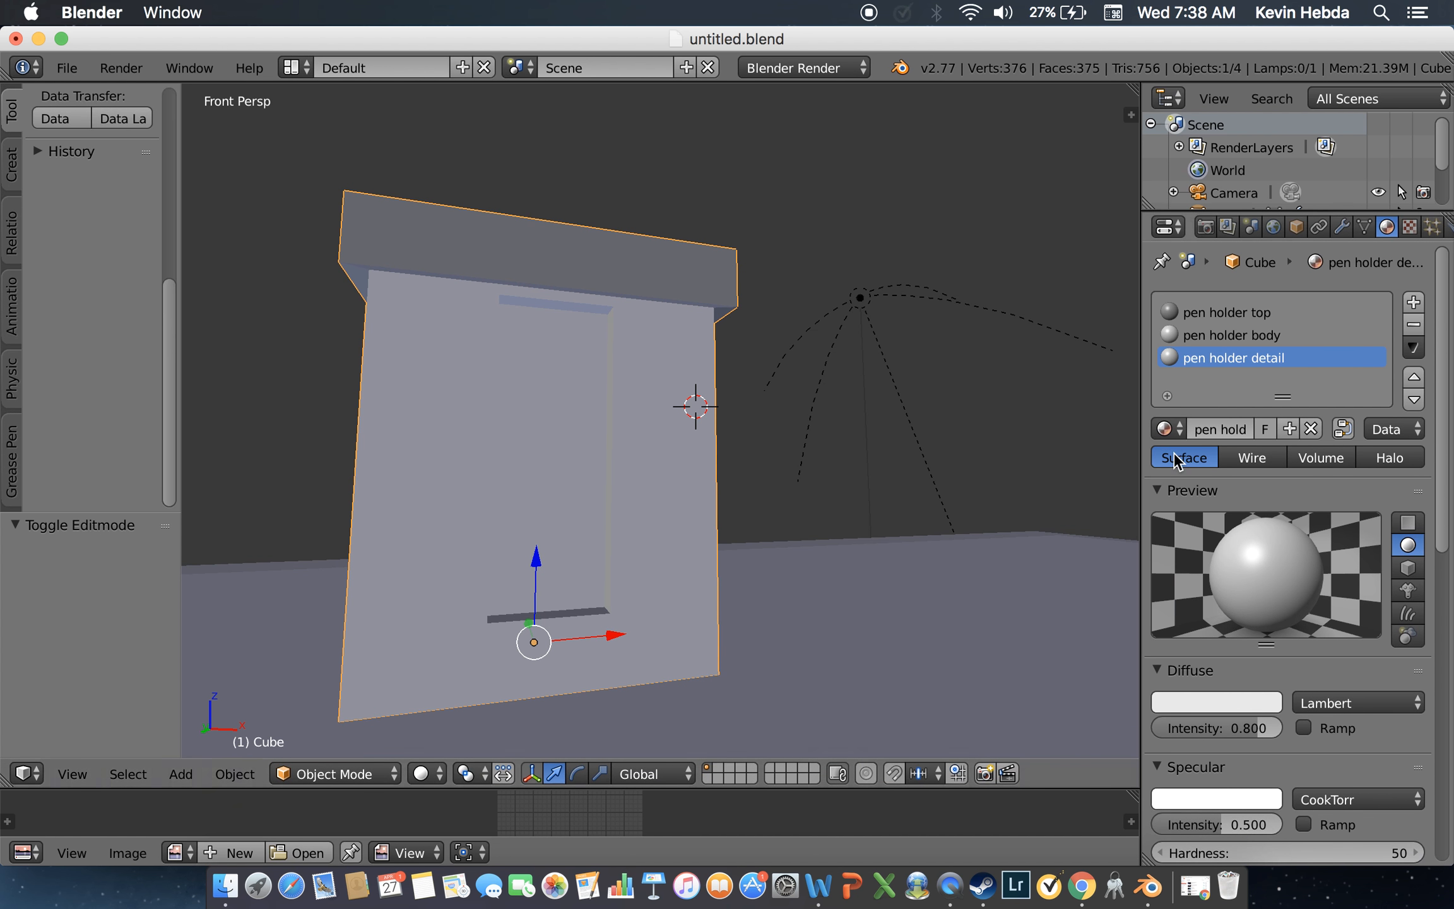
# Step: Brighten the pen holder body material's diffuse colour to white
pyautogui.click(1241, 341)
pyautogui.click(1216, 702)
pyautogui.moveTo(1266, 418)
pyautogui.mouseDown()
pyautogui.moveTo(1265, 398)
pyautogui.moveTo(1265, 555)
pyautogui.moveTo(1264, 399)
pyautogui.mouseUp()
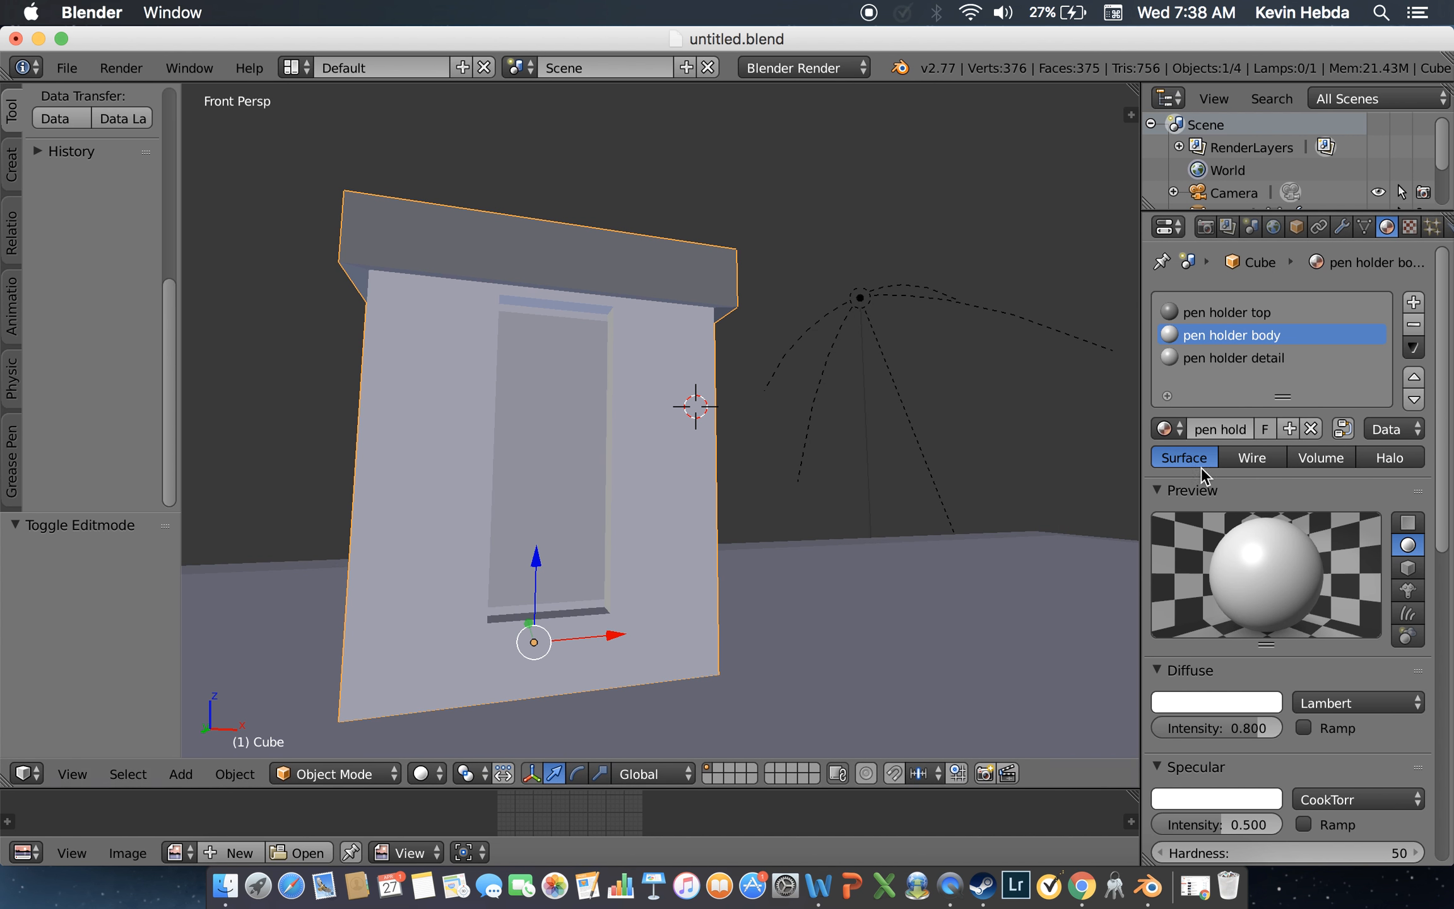
# Step: Set the pen holder detail material's diffuse colour to a dark red
pyautogui.click(1218, 358)
pyautogui.click(1230, 712)
pyautogui.moveTo(1264, 404); pyautogui.dragTo(1264, 503)
pyautogui.moveTo(1171, 524); pyautogui.dragTo(1174, 564)
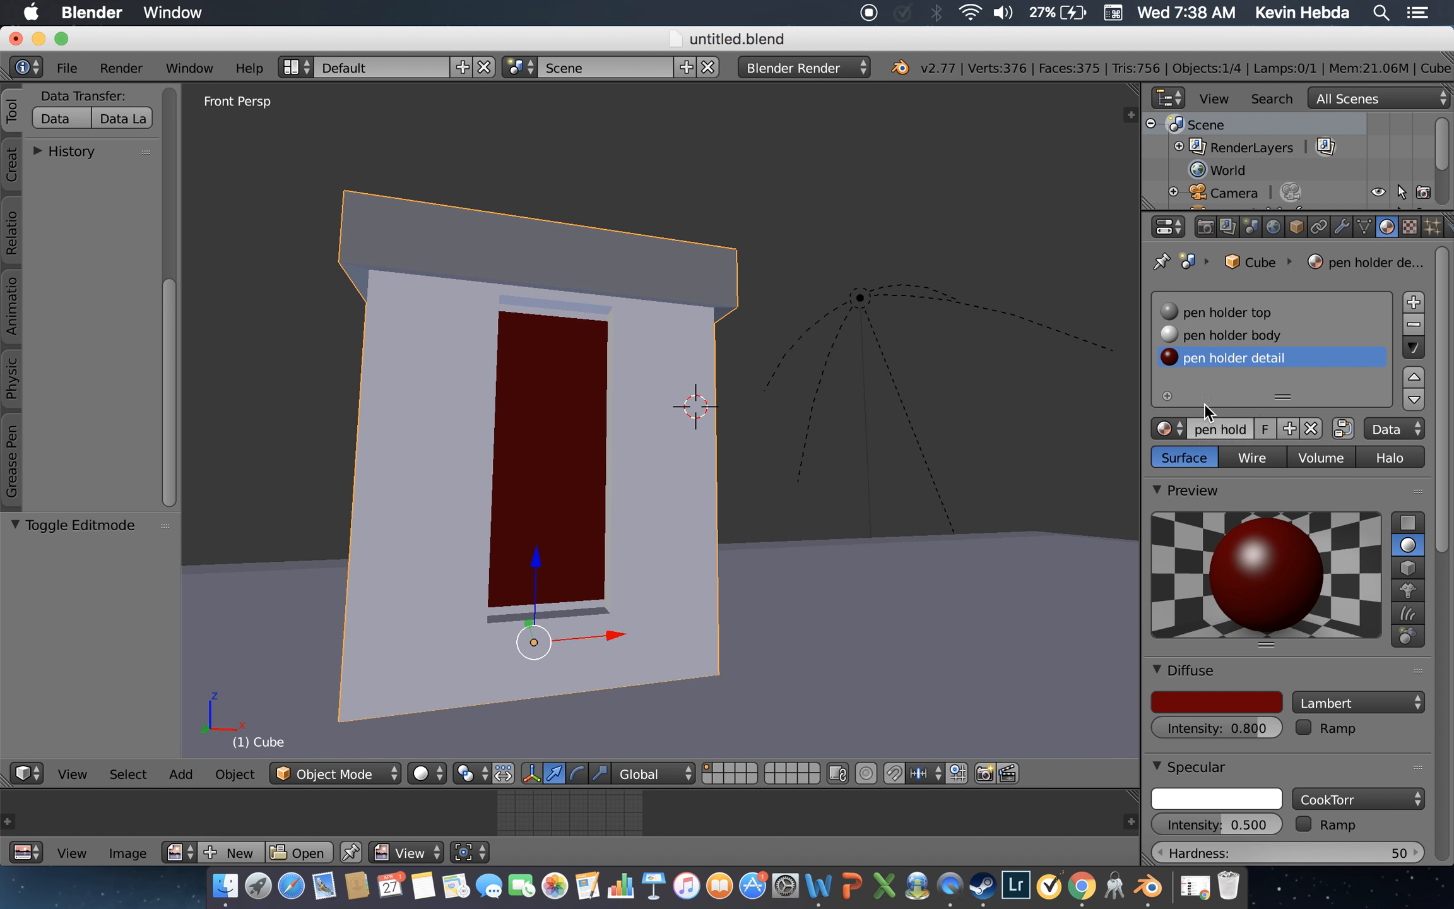
# Step: Set the pen holder top material's diffuse colour to dark blue, RGB 0.007, 0.003, 0.363
pyautogui.click(1252, 336)
pyautogui.click(1243, 312)
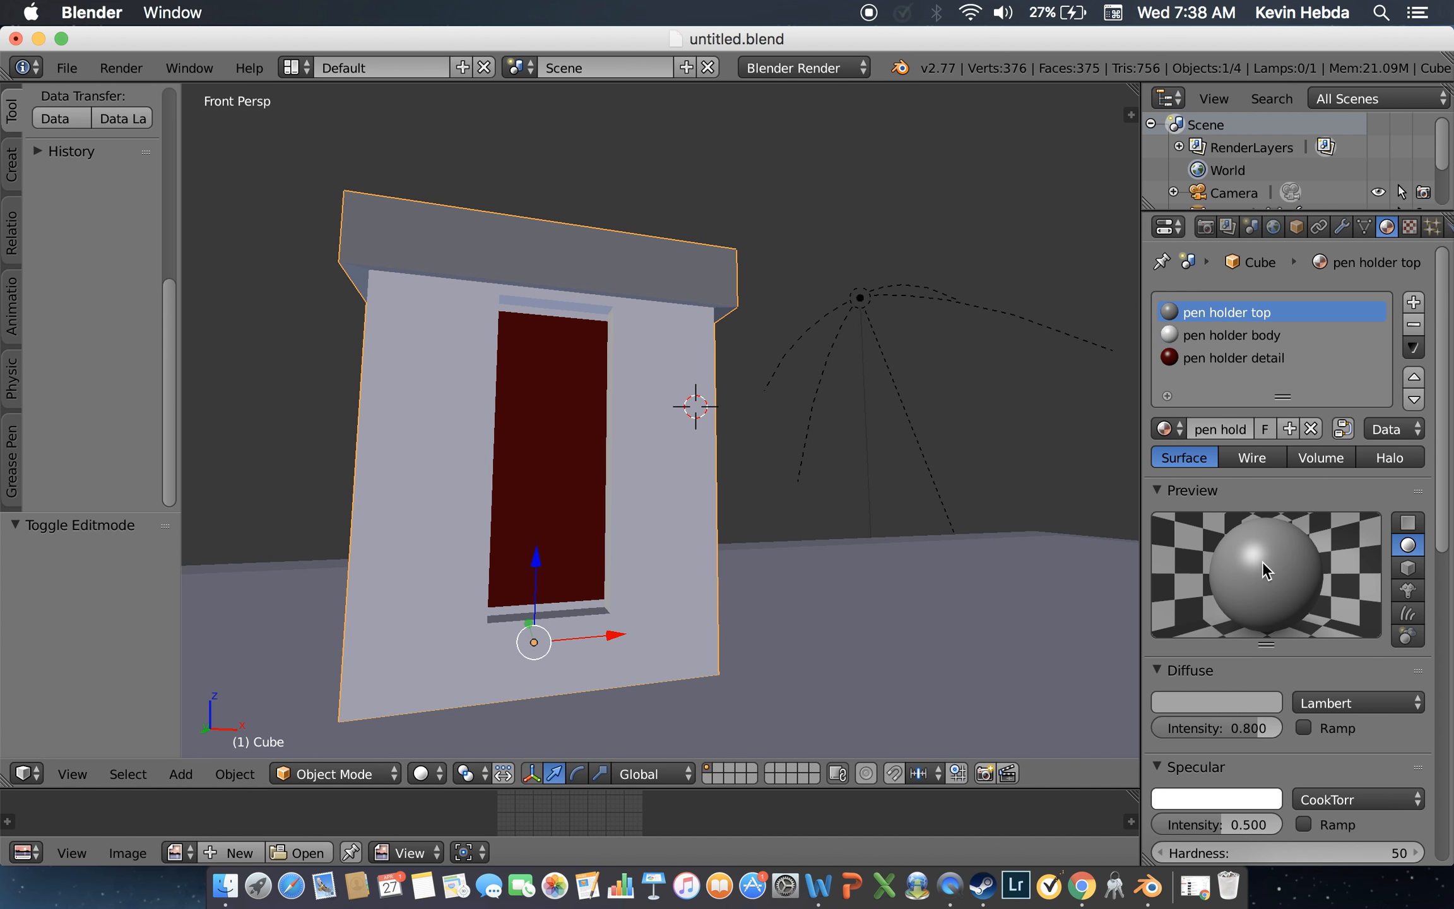
pyautogui.click(1223, 701)
pyautogui.moveTo(1189, 483); pyautogui.dragTo(1232, 444)
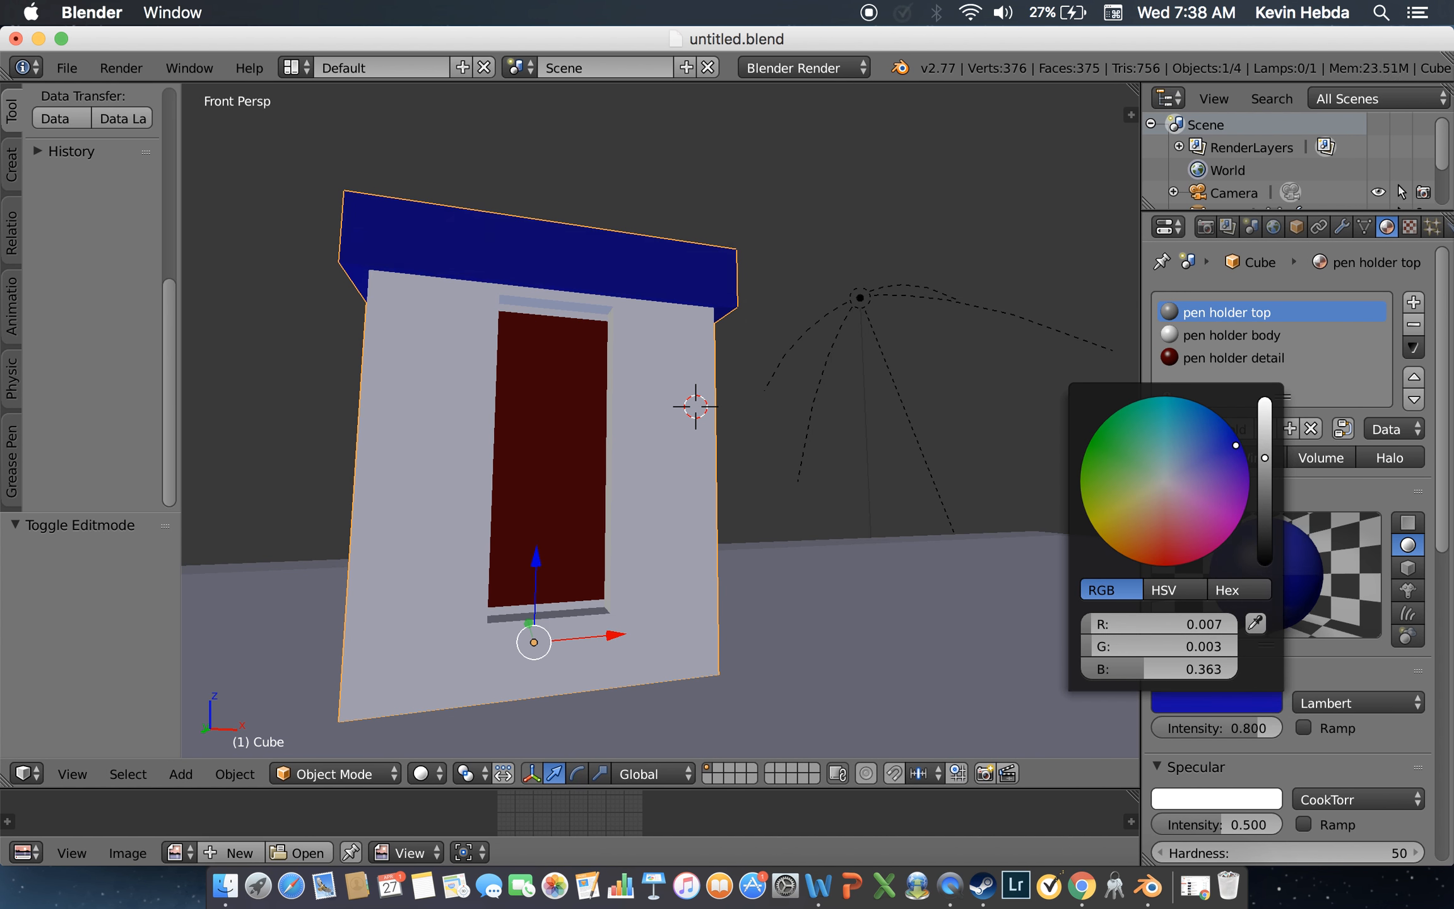
# Step: Examine the coloured pen holder from above, the front and the sides
pyautogui.hotkey('shift', 'f')
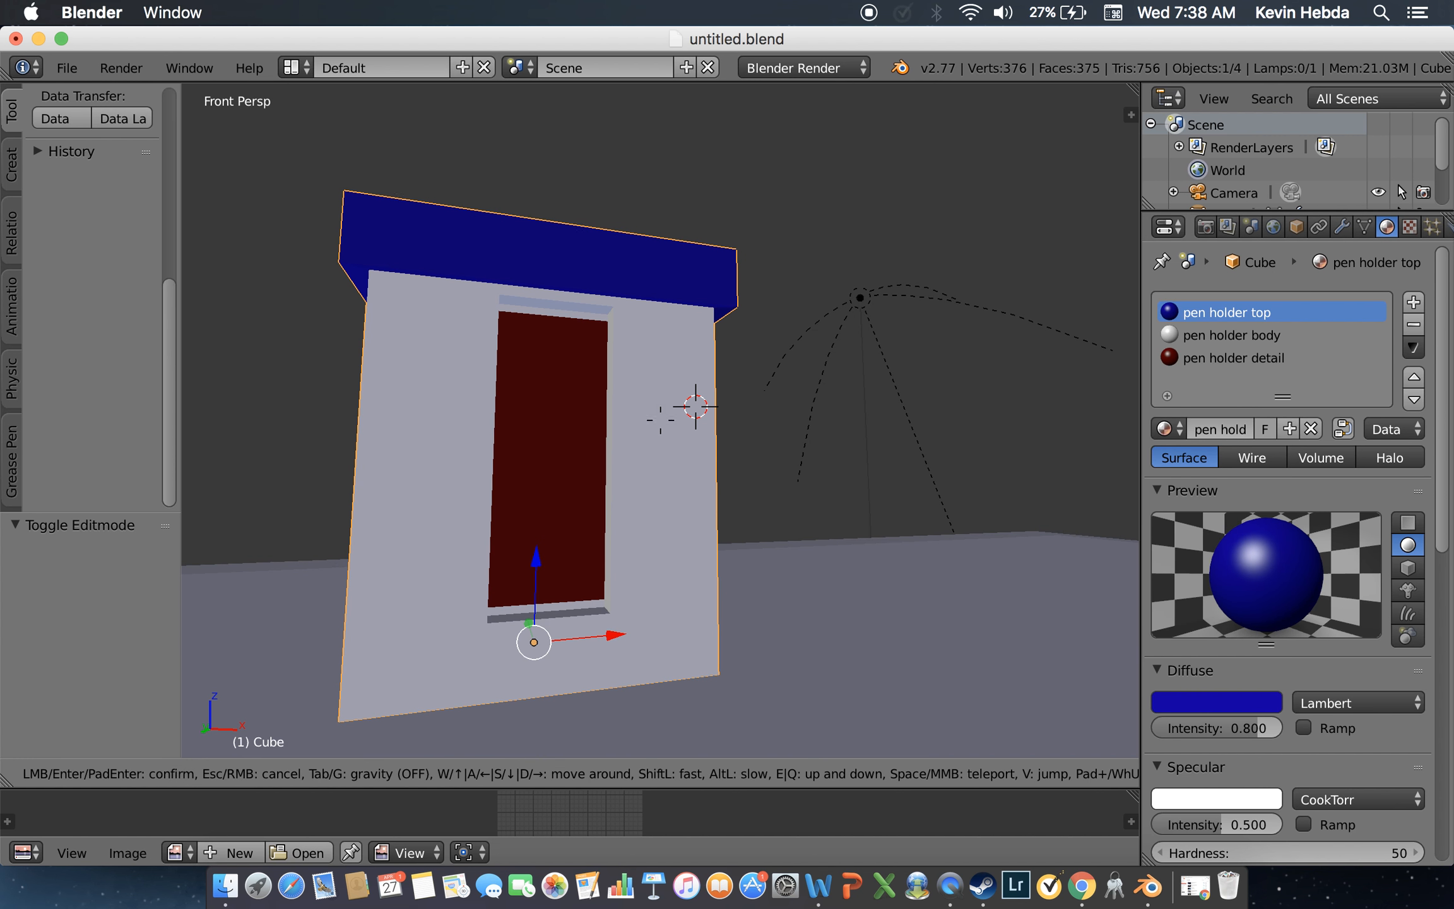
pyautogui.press('s')
pyautogui.press('a')
pyautogui.press('e')
pyautogui.press('w')
pyautogui.press('e')
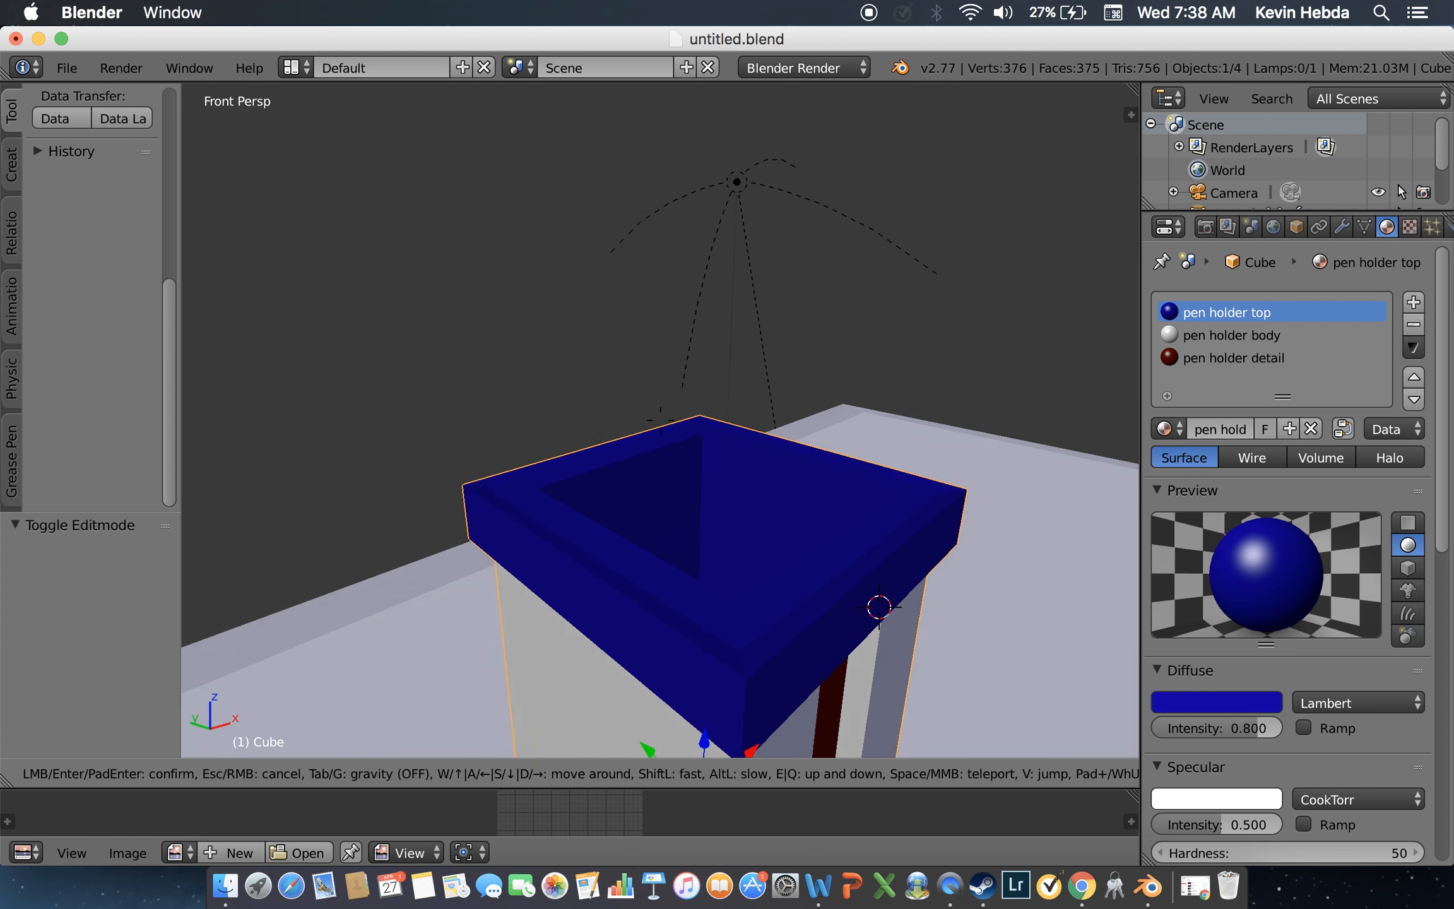
pyautogui.press('s')
pyautogui.press('d')
pyautogui.press('q')
pyautogui.press('w')
pyautogui.press('d')
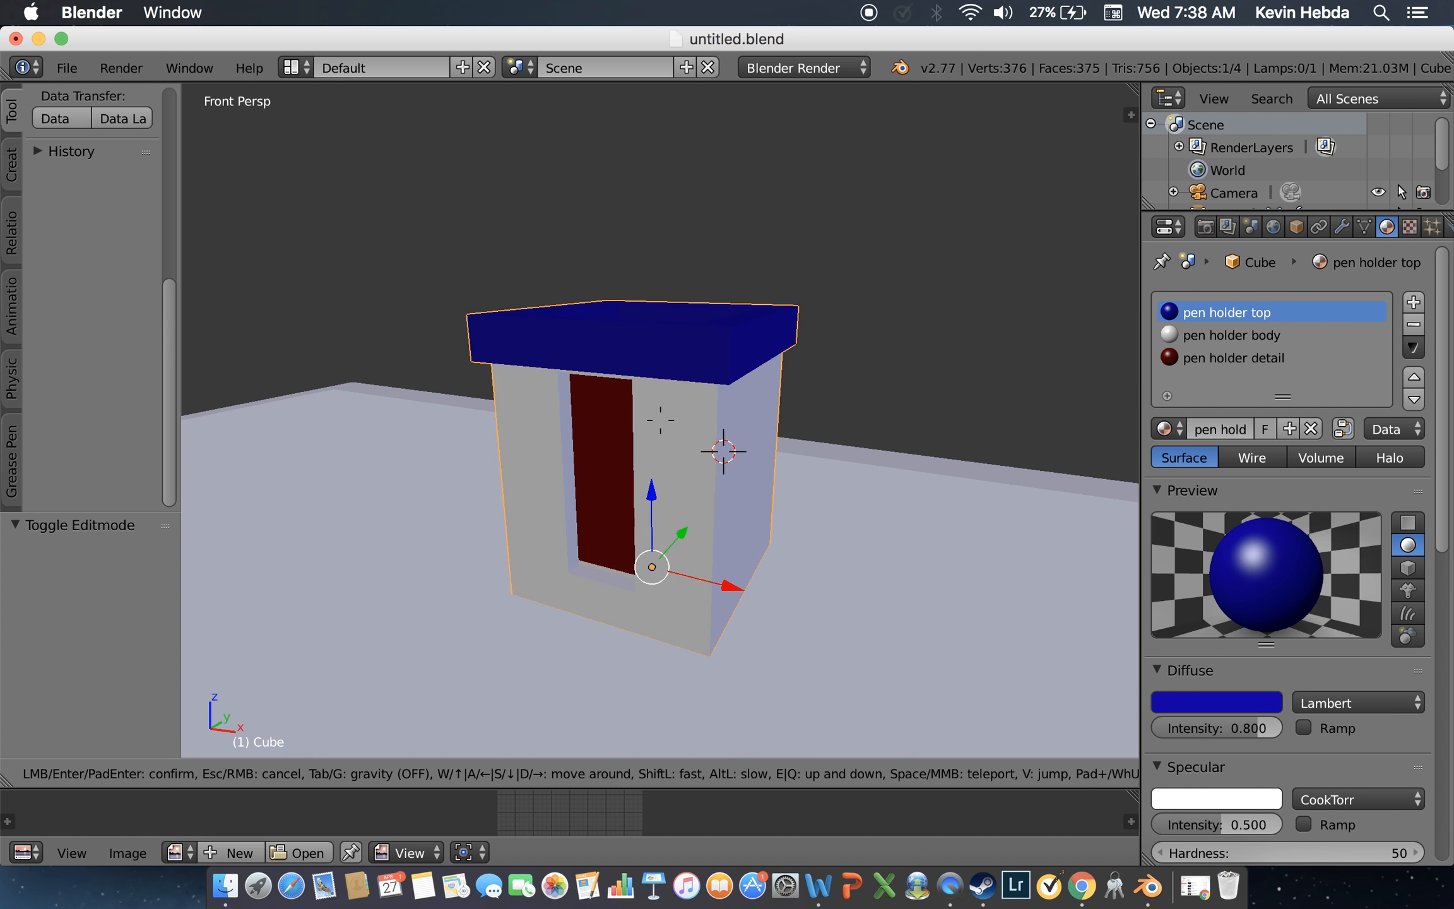
pyautogui.click(659, 419)
pyautogui.hotkey('shift', 'f')
pyautogui.press('d')
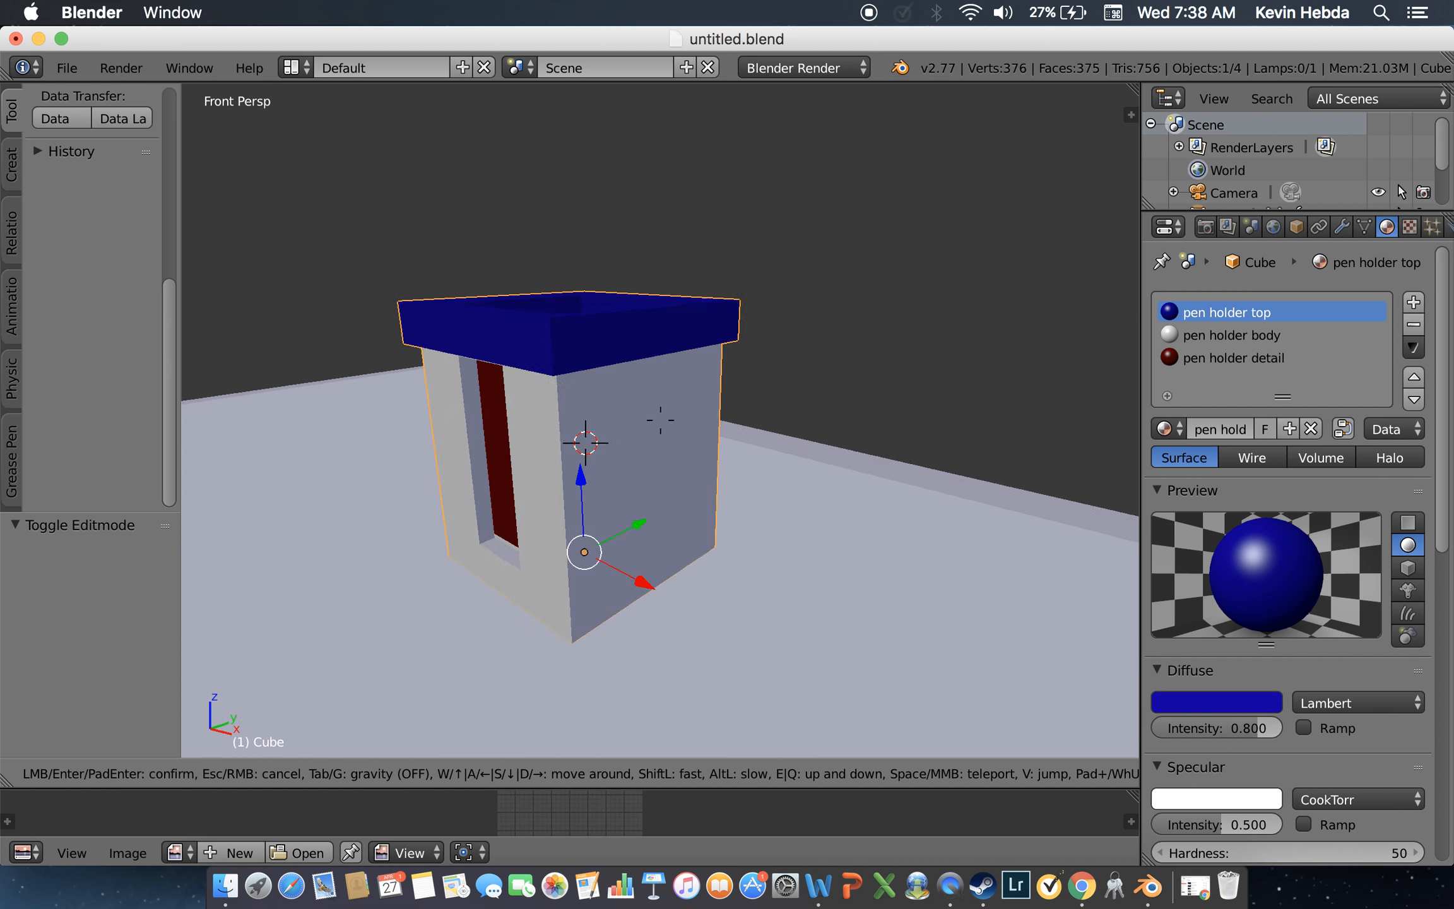
pyautogui.press('a')
pyautogui.press('w')
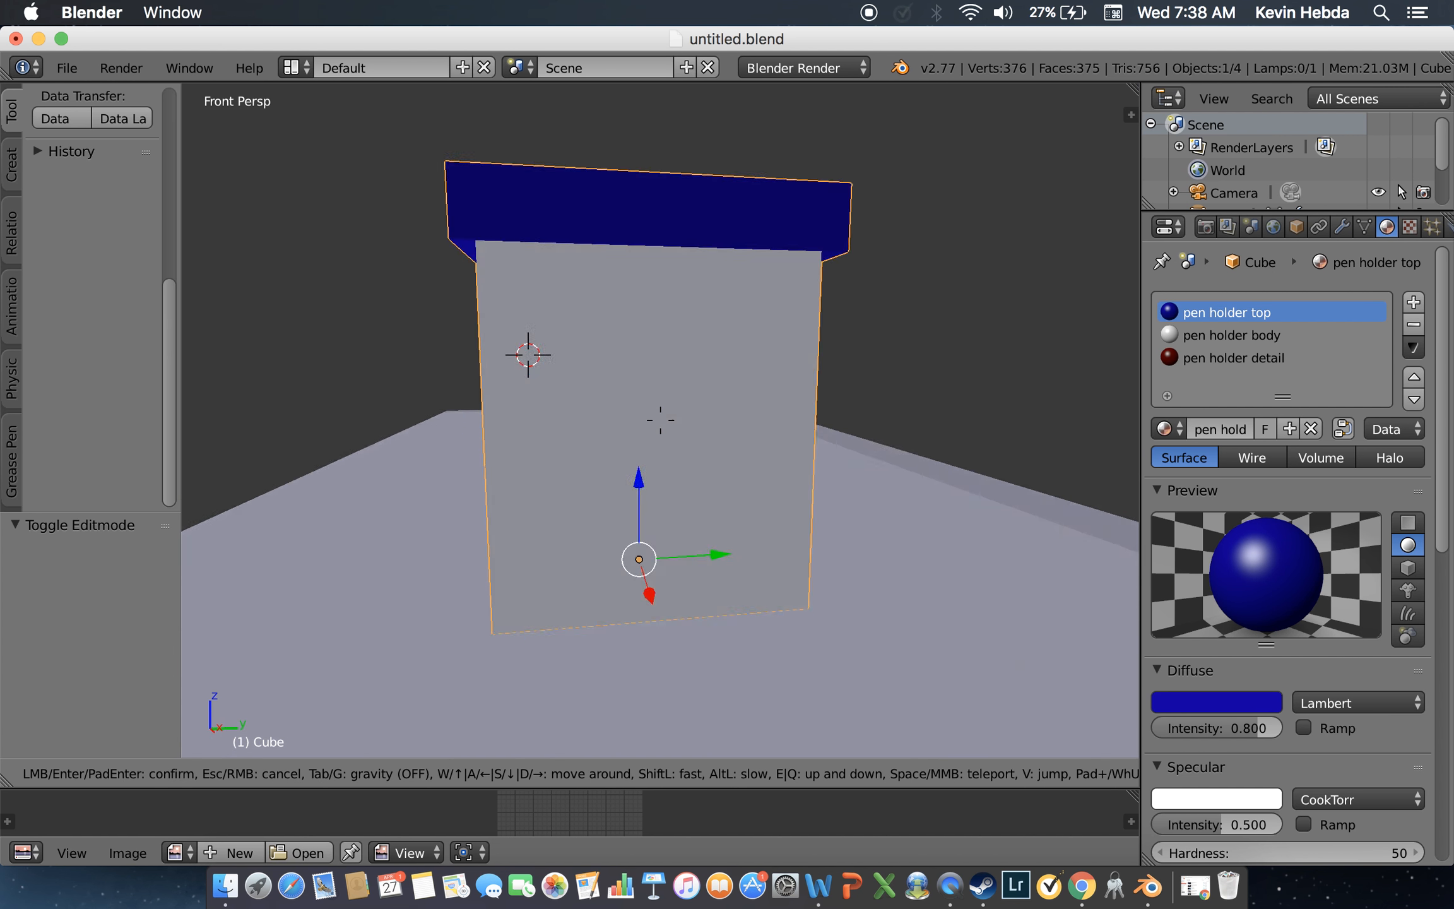
pyautogui.press('e')
pyautogui.press('s')
pyautogui.click(660, 420)
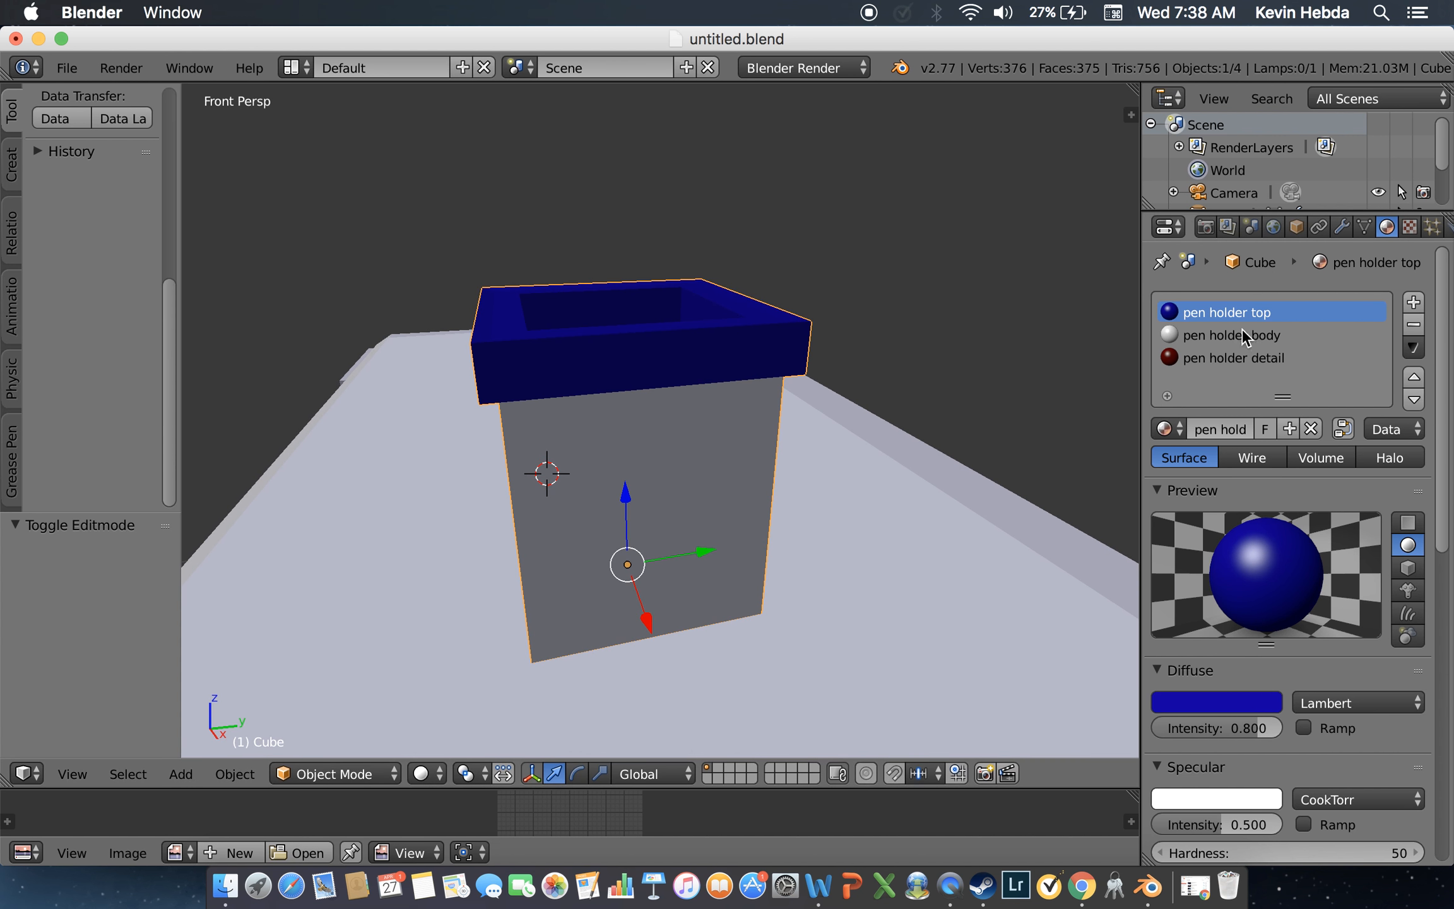
# Step: Show the Subdivision Surface modifier in the viewport, check the smoothed shape from several sides and apply the modifier
pyautogui.click(1342, 225)
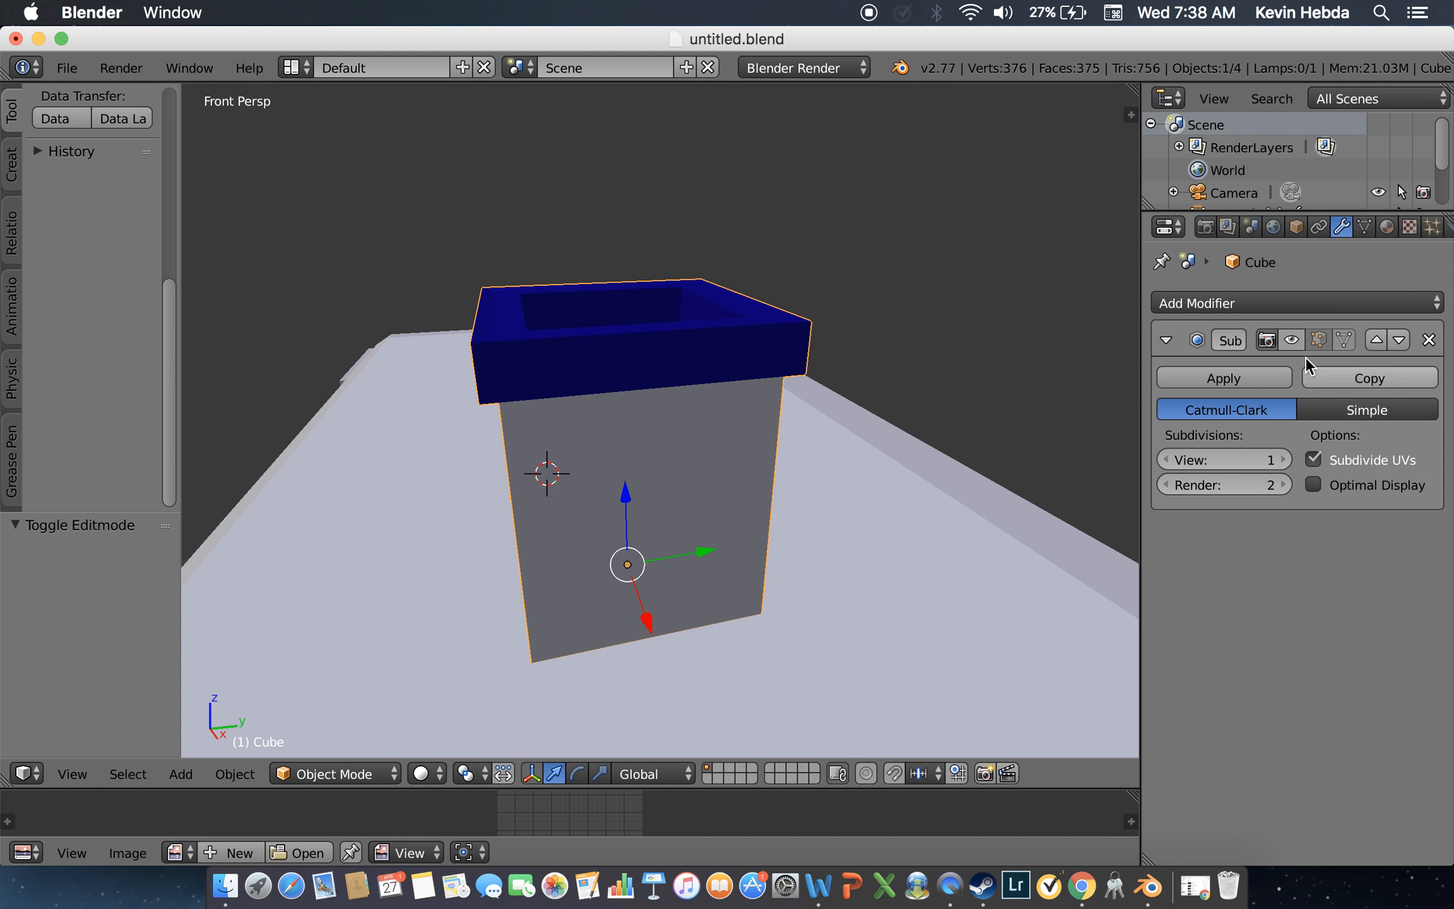
pyautogui.click(1291, 339)
pyautogui.hotkey('shift', 'f')
pyautogui.press('a')
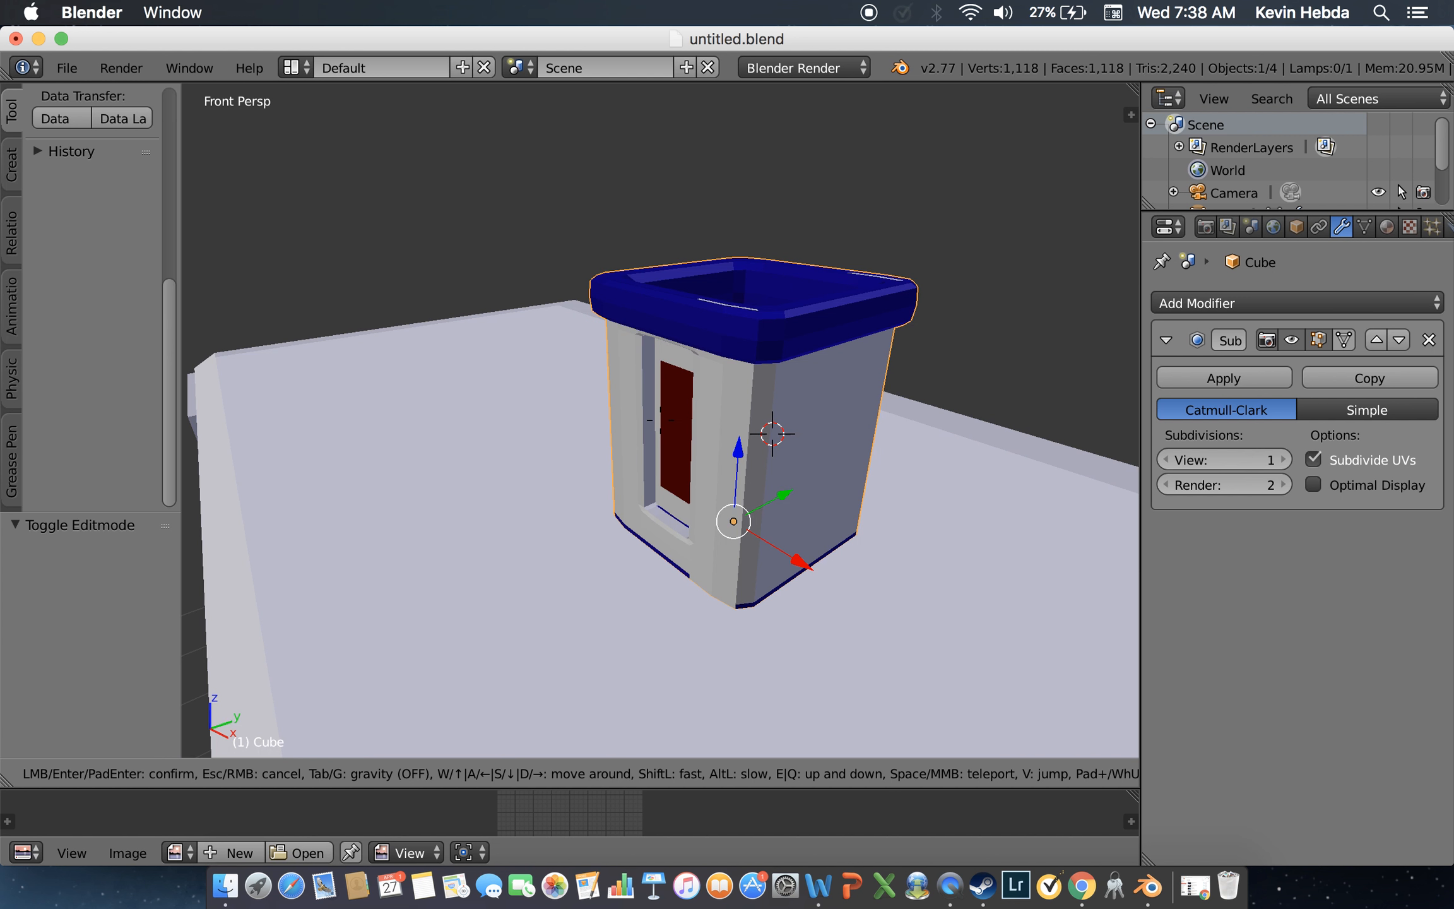
pyautogui.press('w')
pyautogui.press('s')
pyautogui.press('a')
pyautogui.press('s')
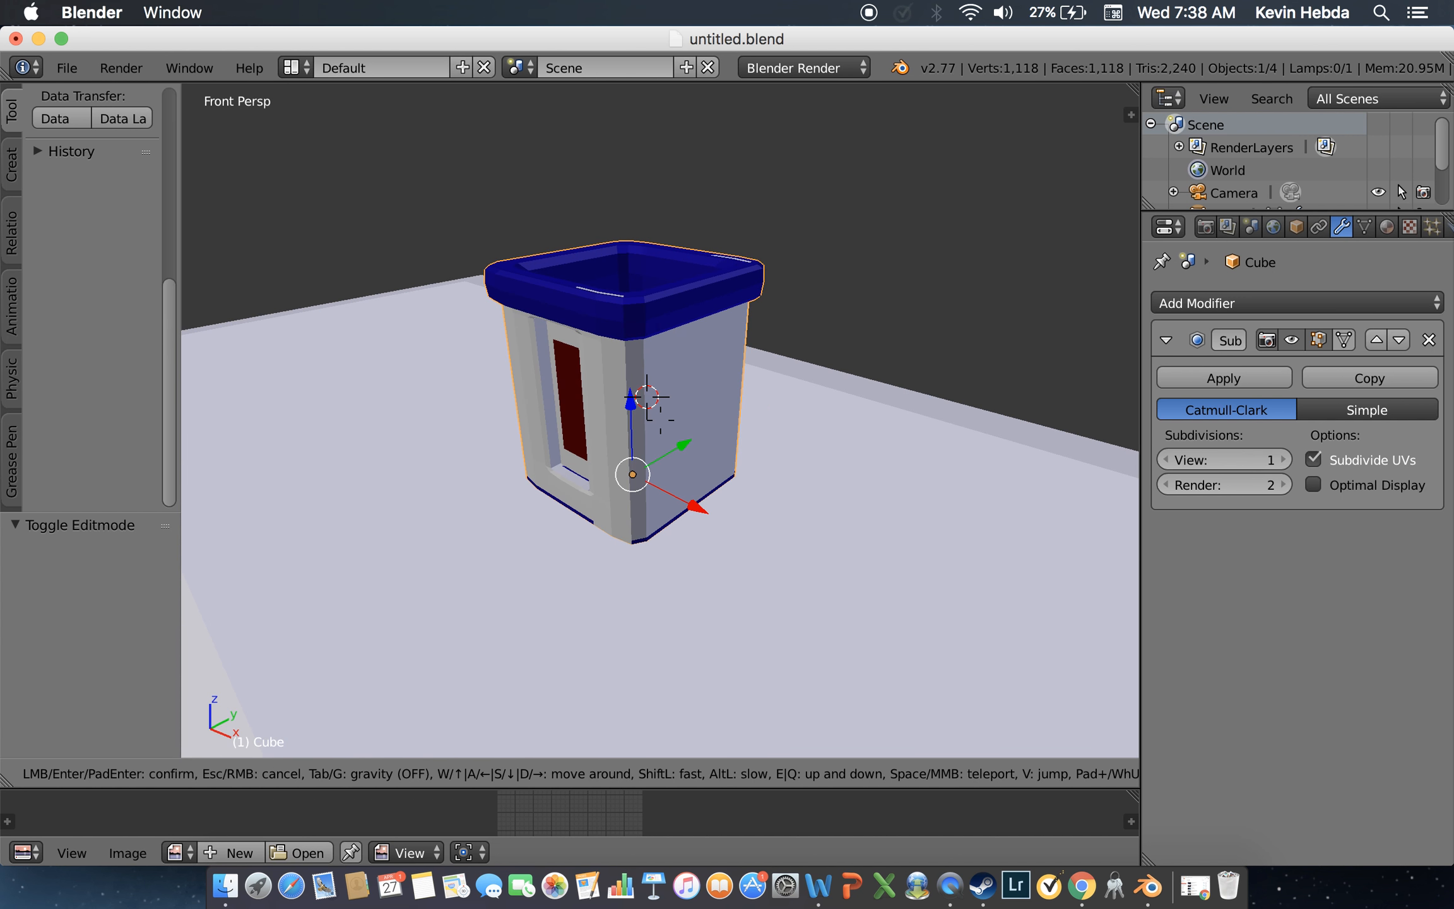
pyautogui.press('a')
pyautogui.click(659, 419)
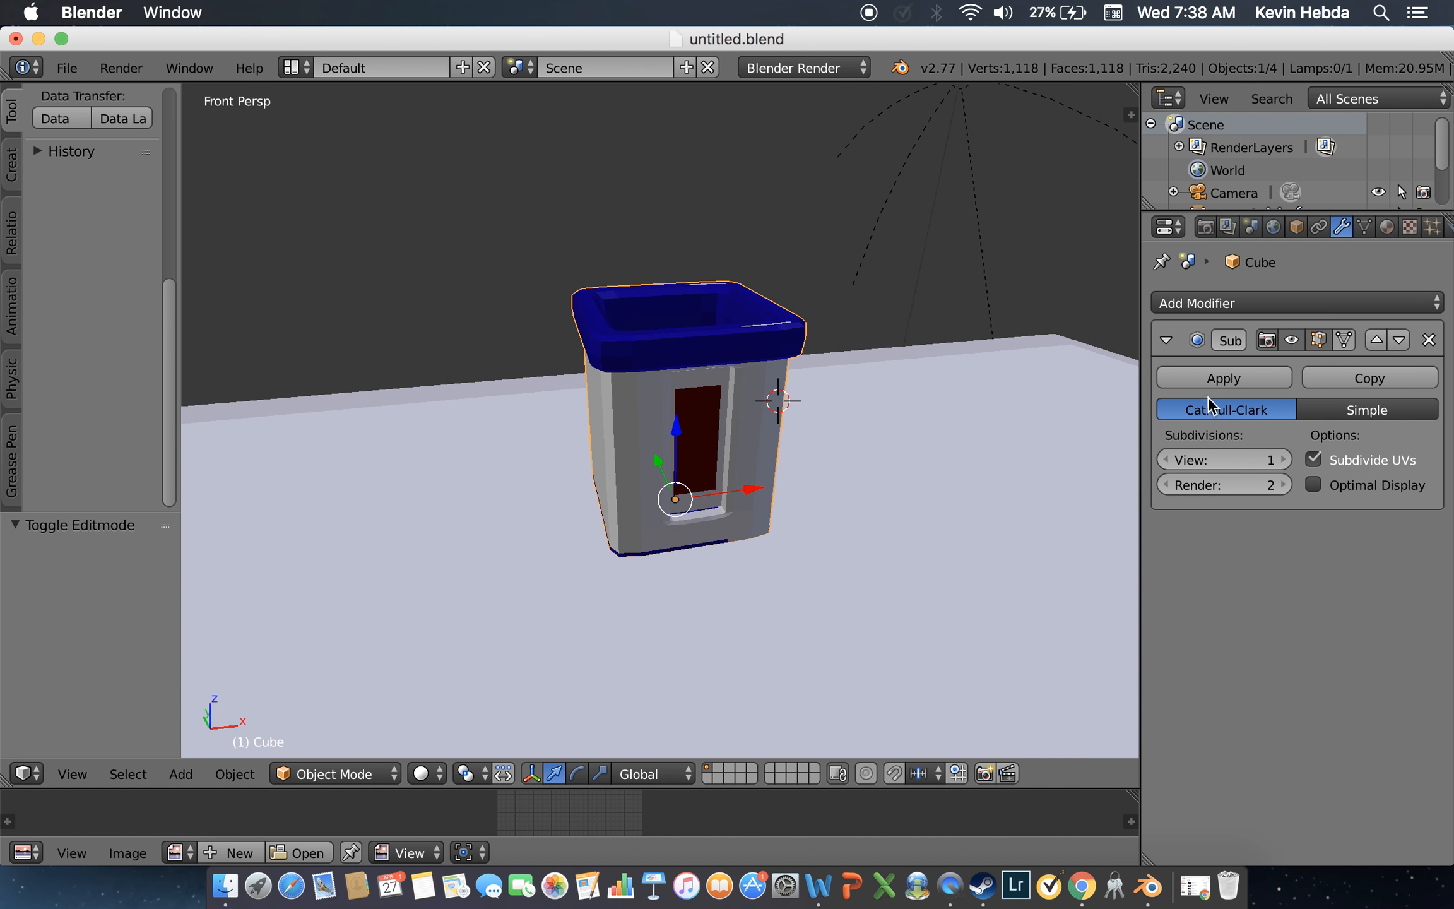
pyautogui.click(1223, 378)
# Step: Select the white face patches on two sides of the rim and in the interior's bottom corner in Edit Mode
pyautogui.hotkey('shift', 'f')
pyautogui.press('w')
pyautogui.press('e')
pyautogui.press('w')
pyautogui.press('e')
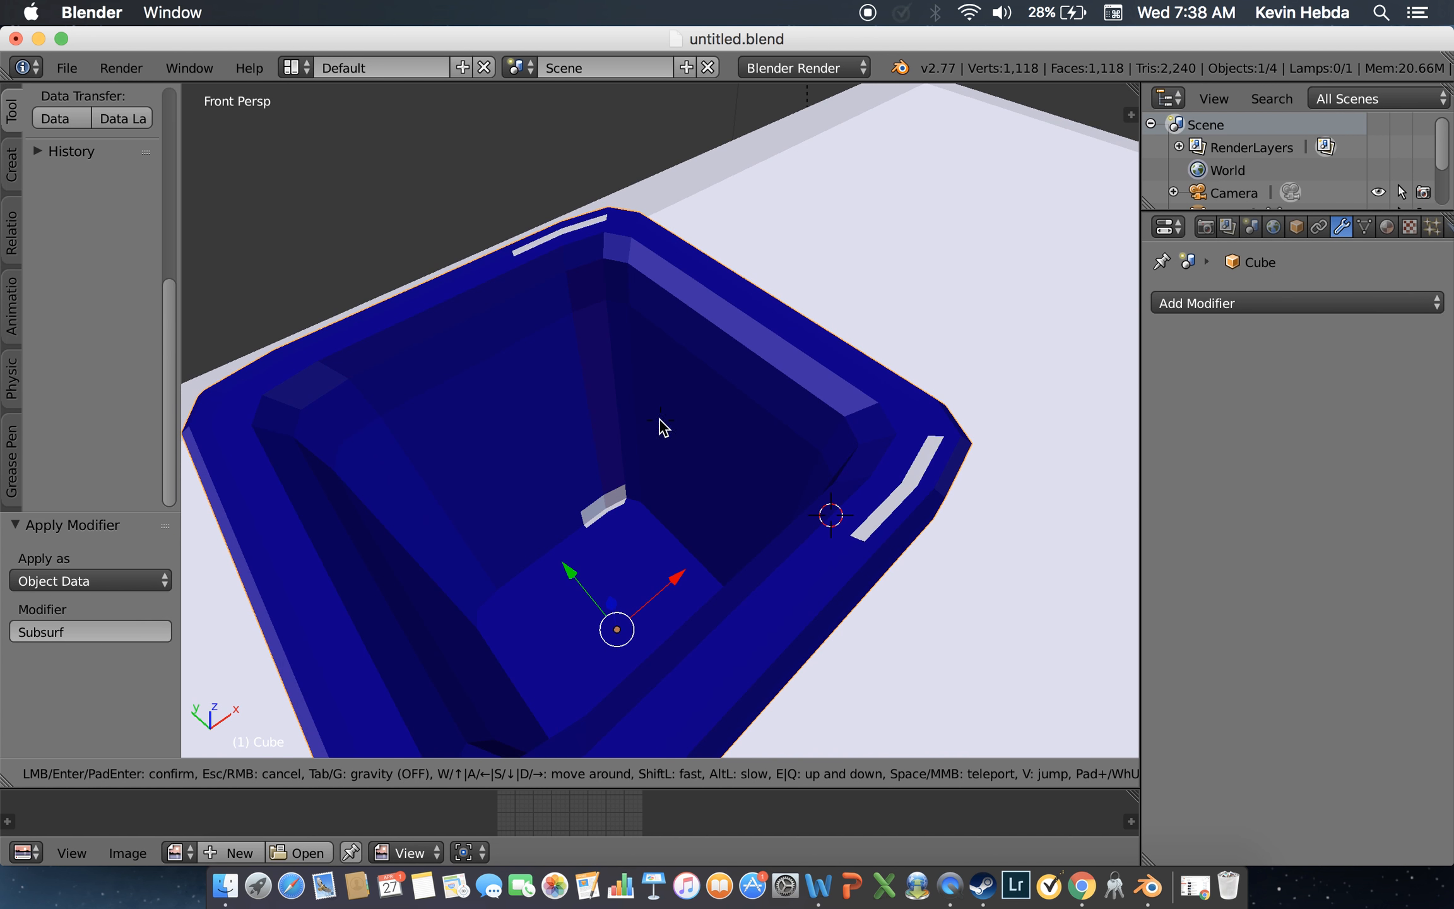
pyautogui.click(661, 424)
pyautogui.press('Tab')
pyautogui.moveTo(921, 468)
pyautogui.mouseDown()
pyautogui.moveTo(908, 459)
pyautogui.moveTo(891, 507)
pyautogui.mouseUp()
pyautogui.moveTo(581, 225); pyautogui.dragTo(537, 242)
pyautogui.moveTo(604, 511); pyautogui.dragTo(612, 501)
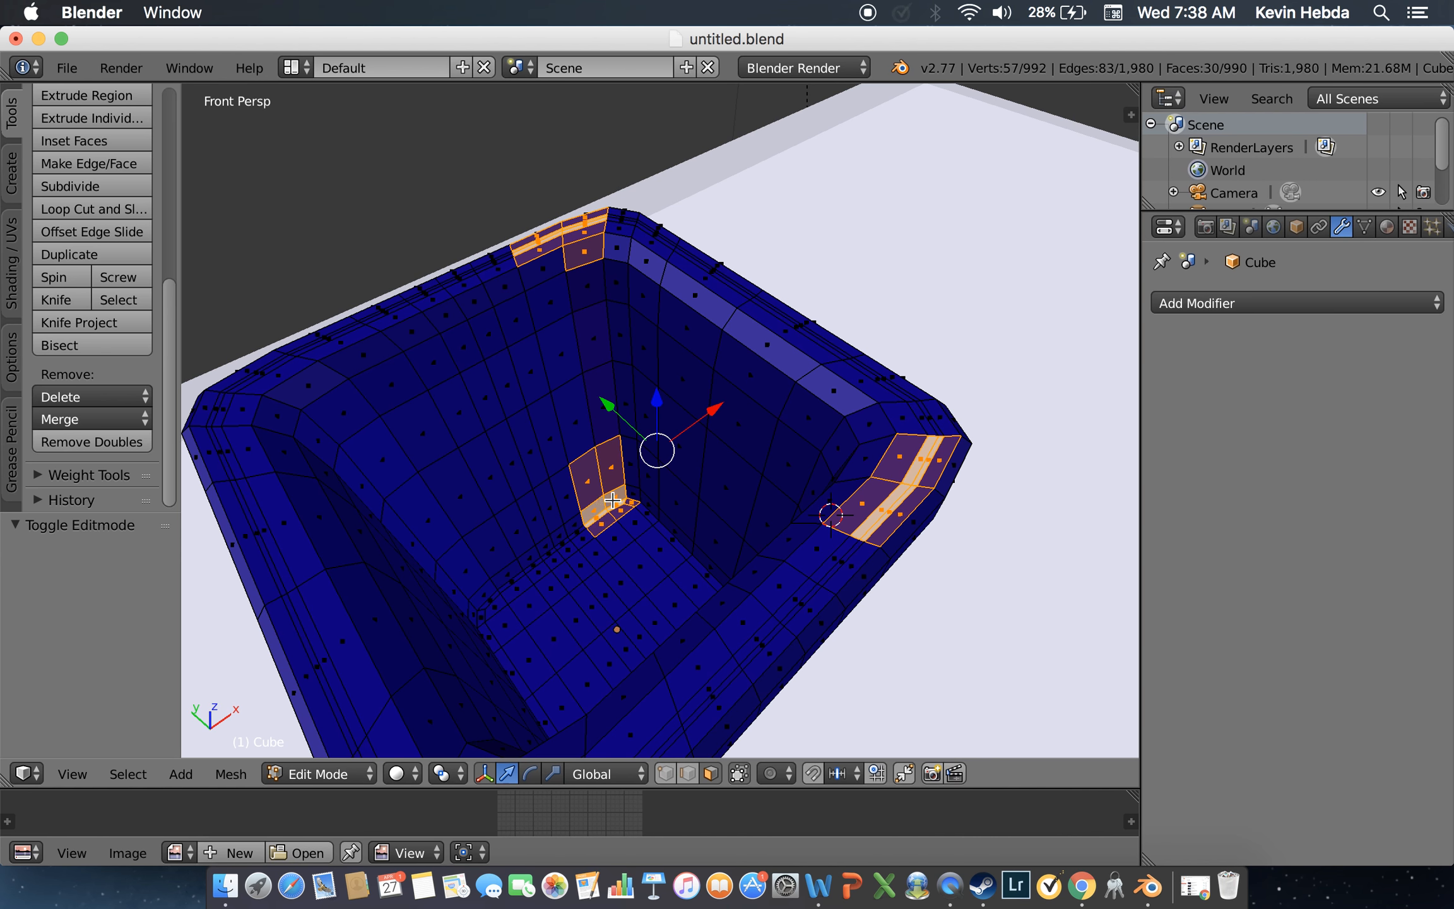
# Step: Add the remaining white faces at the interior's bottom corner to the selection with Circle Select
pyautogui.hotkey('shift', 'f')
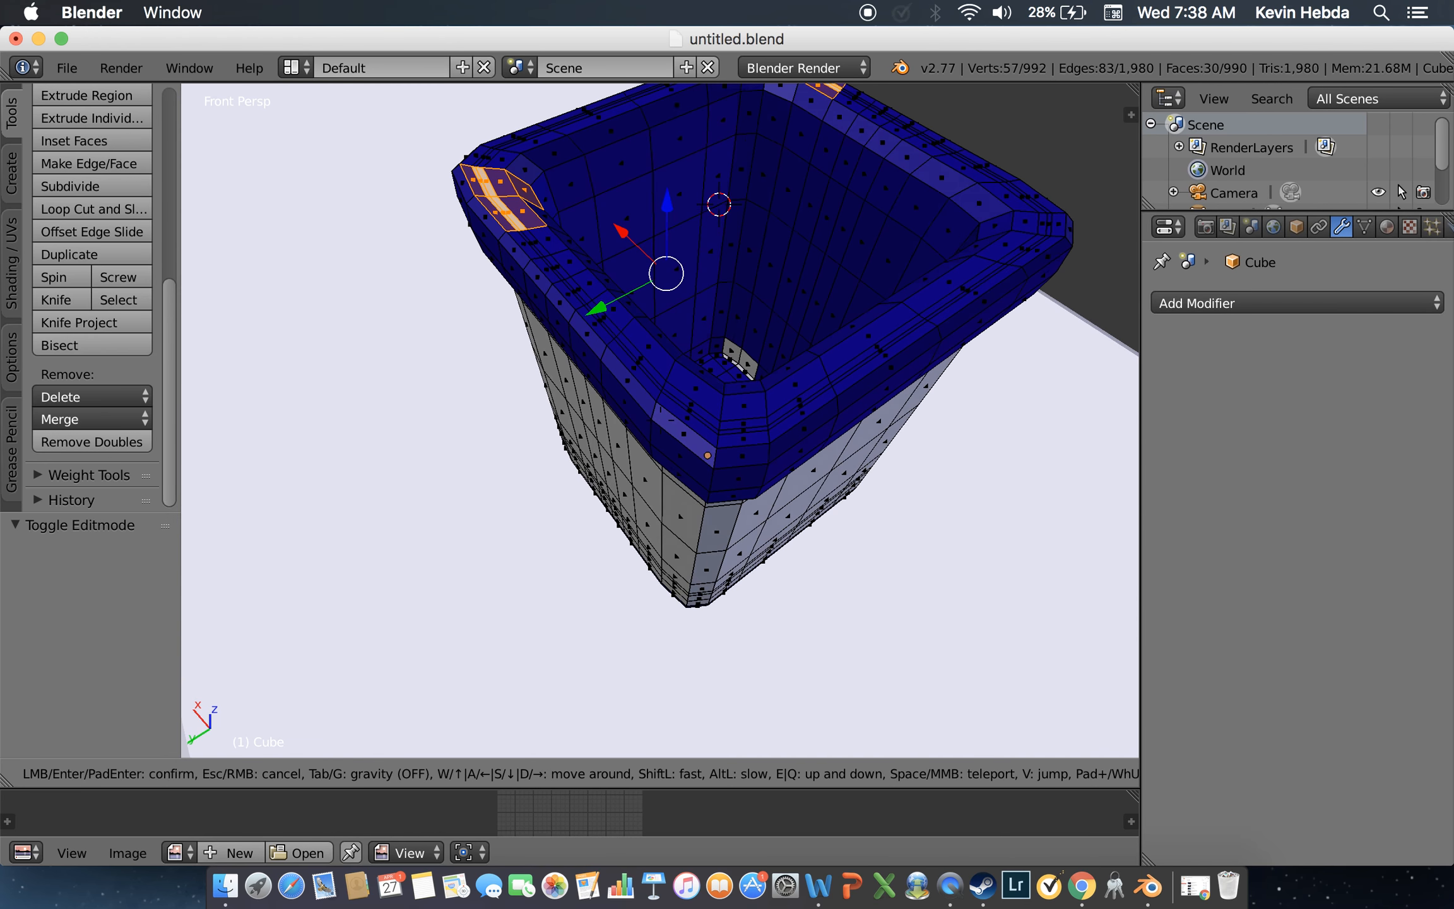
pyautogui.press('w')
pyautogui.click(660, 420)
pyautogui.press('c')
pyautogui.moveTo(655, 416)
pyautogui.mouseDown()
pyautogui.moveTo(633, 392)
pyautogui.moveTo(622, 411)
pyautogui.mouseUp()
pyautogui.press('Escape')
# Step: Assign the pen holder top material to the selected faces, return to Object Mode and check the front of the holder
pyautogui.hotkey('shift', 'f')
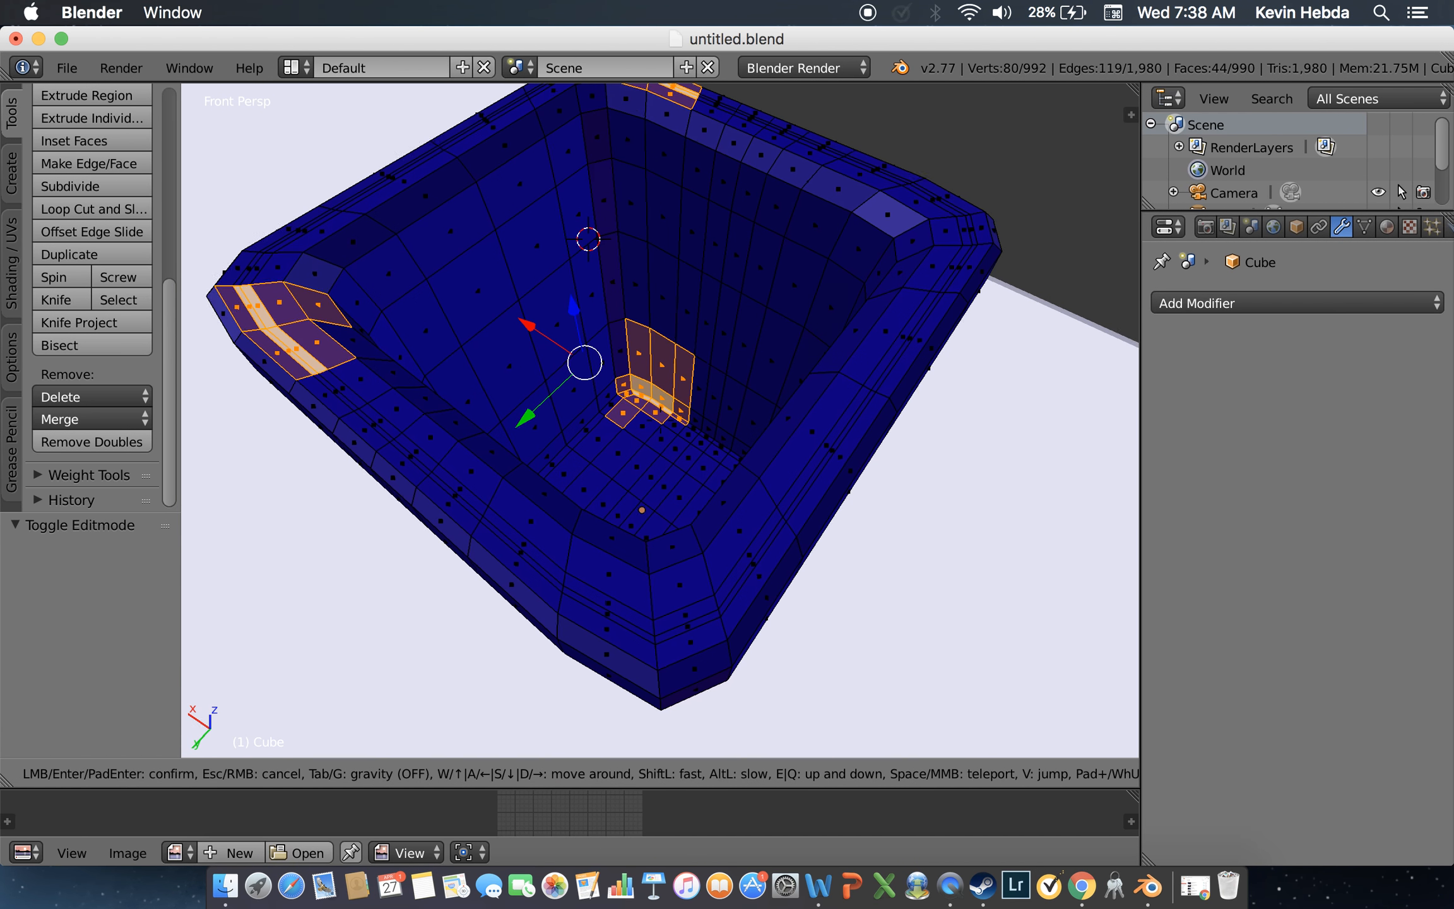
pyautogui.press('a')
pyautogui.press('s')
pyautogui.click(660, 420)
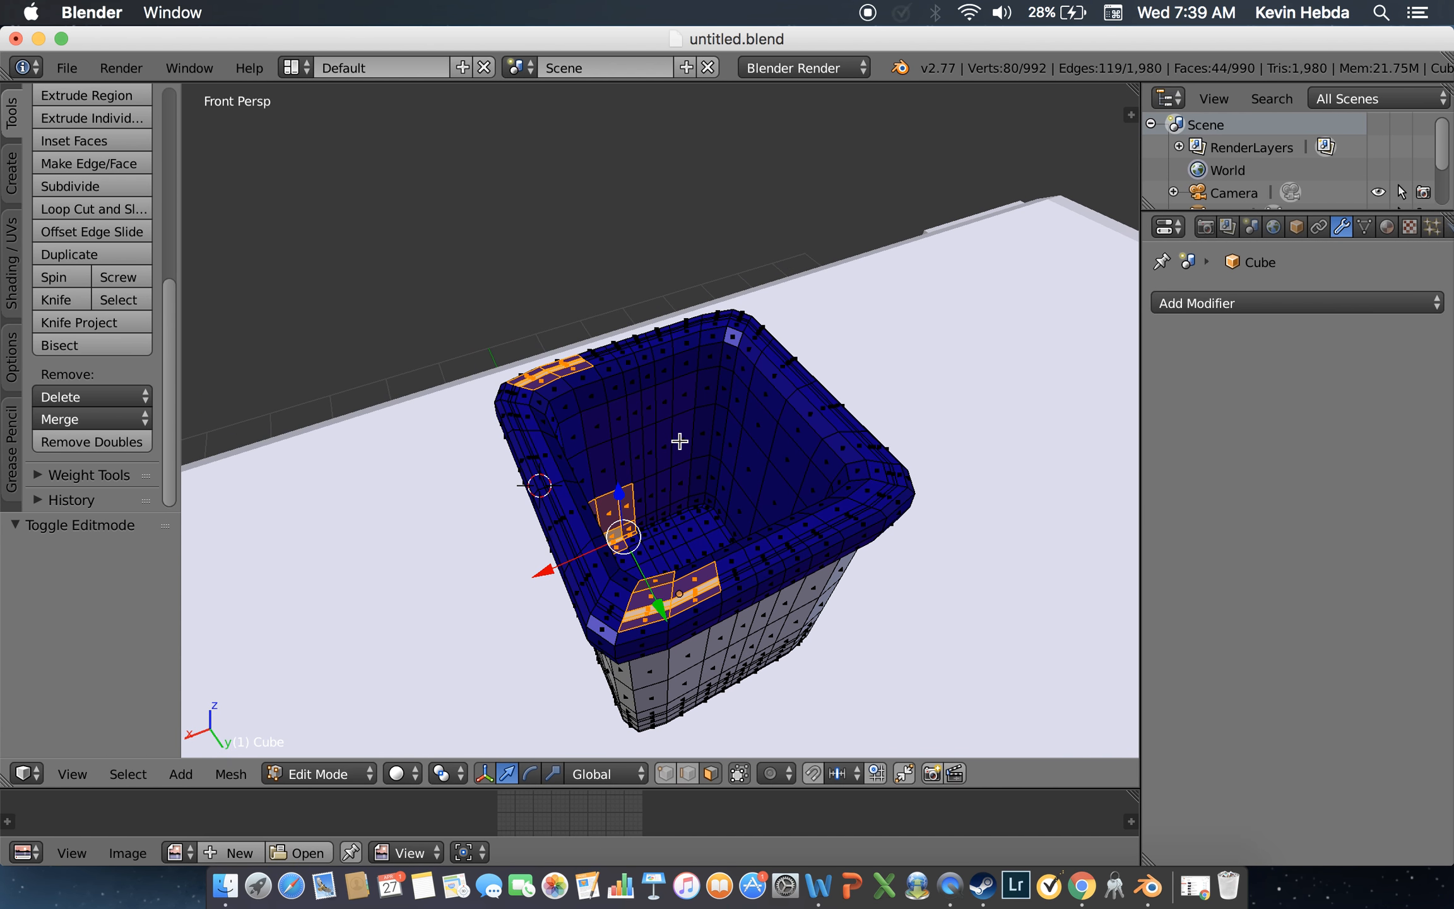
pyautogui.click(1388, 229)
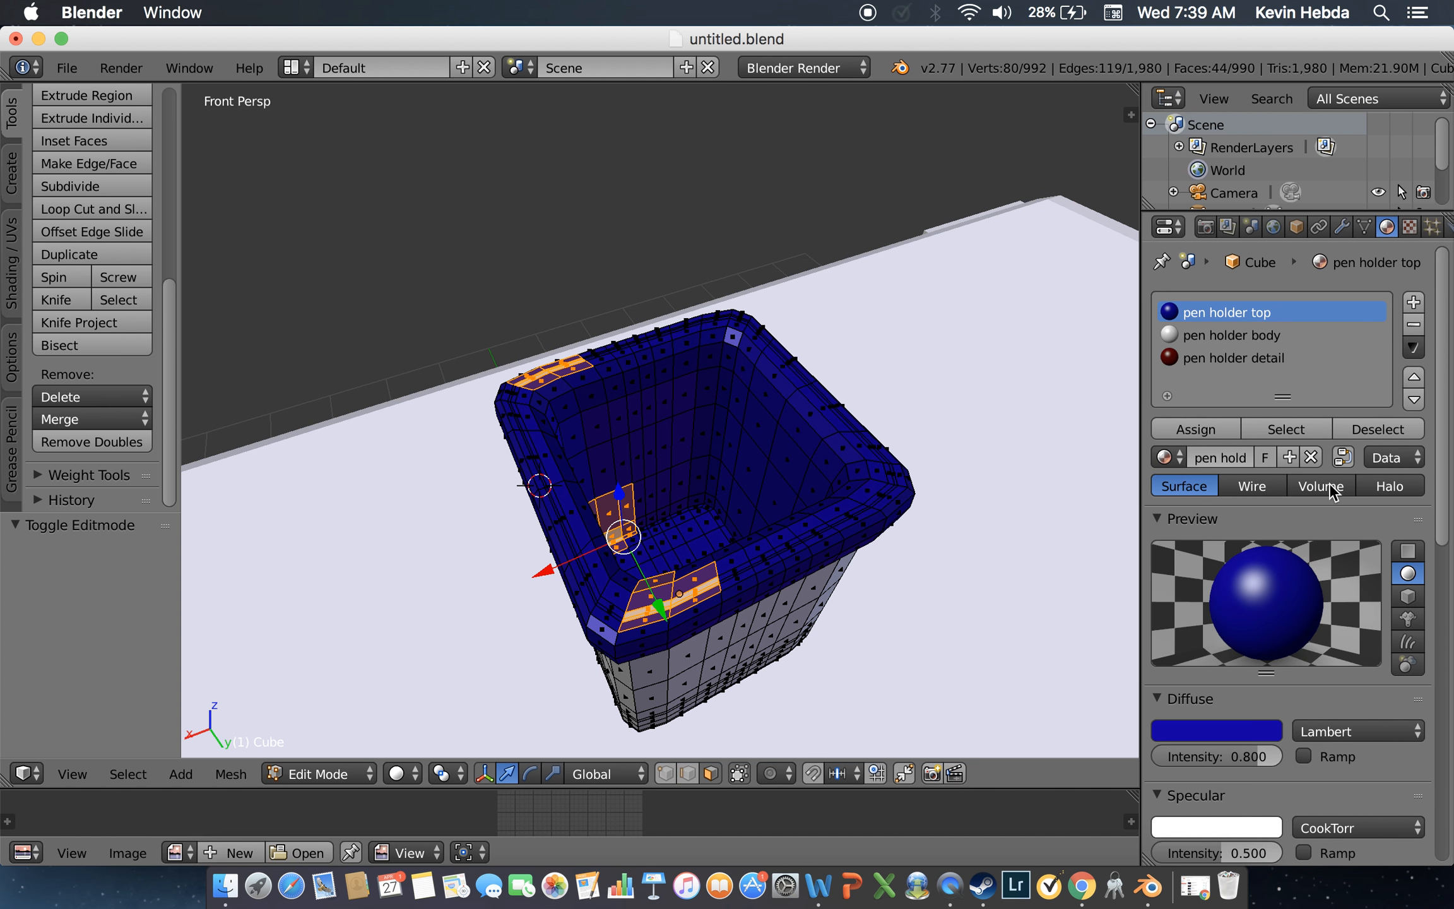
pyautogui.click(1196, 429)
pyautogui.press('Tab')
pyautogui.hotkey('shift', 'f')
pyautogui.press('s')
pyautogui.press('w')
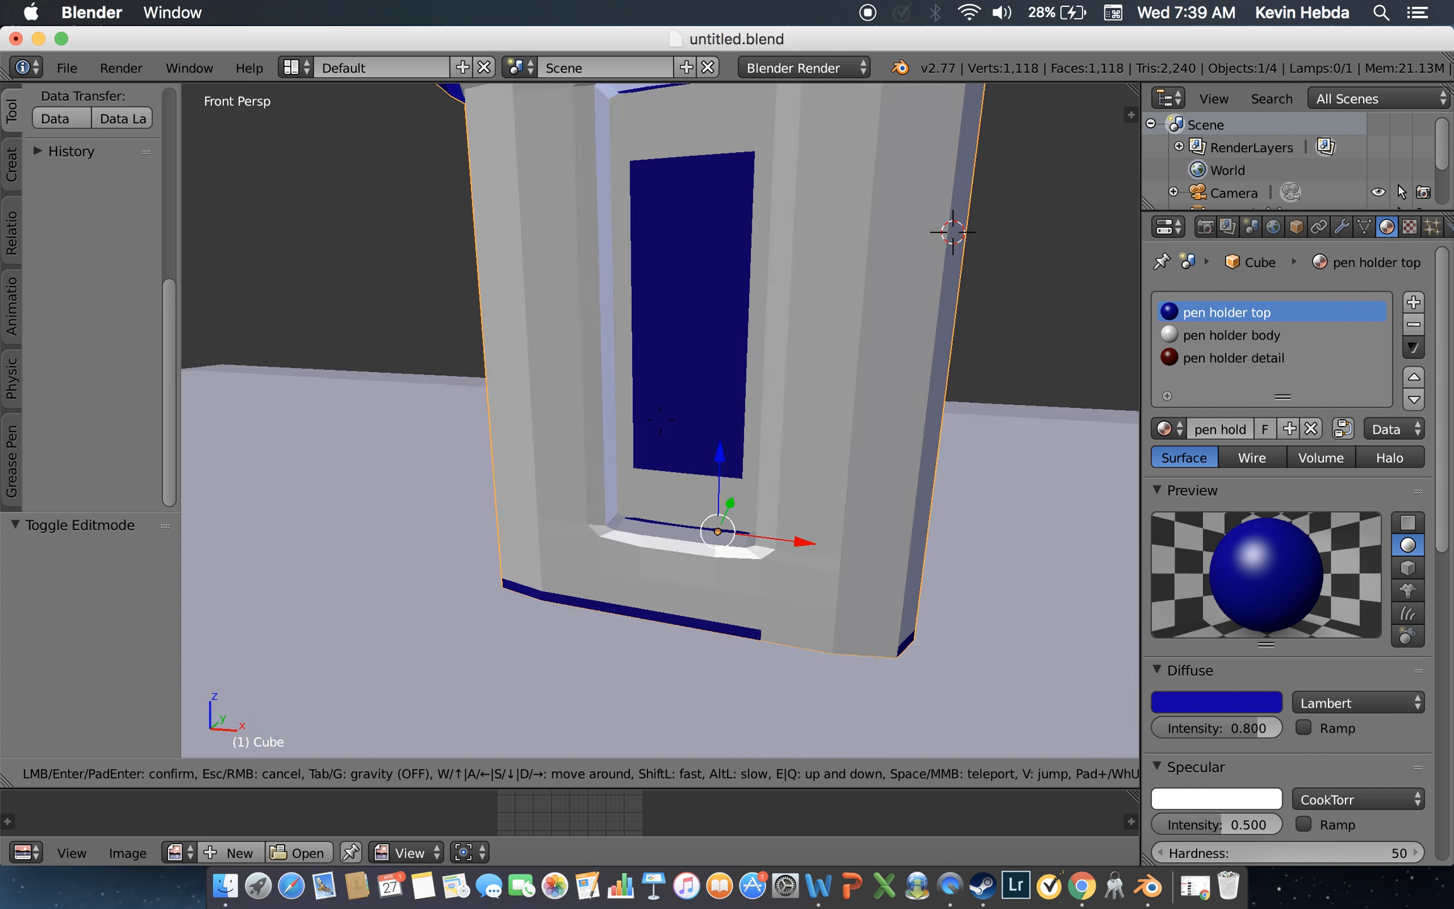
pyautogui.click(658, 427)
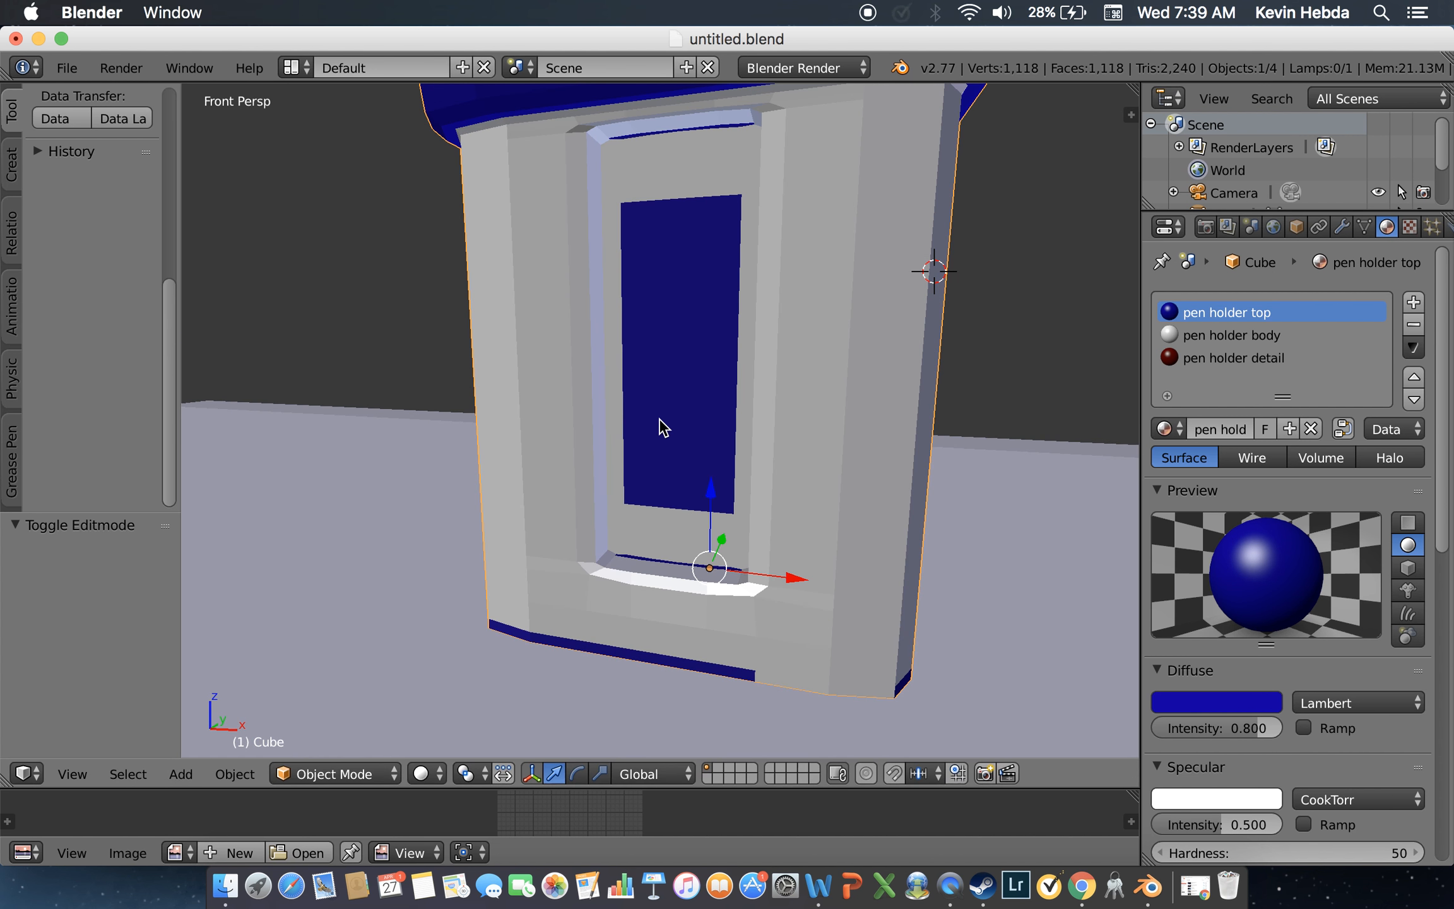
# Step: Select the face loop around the outer bottom edge in Edit Mode, assign it the pen holder body material and return to Object Mode
pyautogui.press('Tab')
pyautogui.hotkey('shift', 'f')
pyautogui.press('w')
pyautogui.click(680, 480)
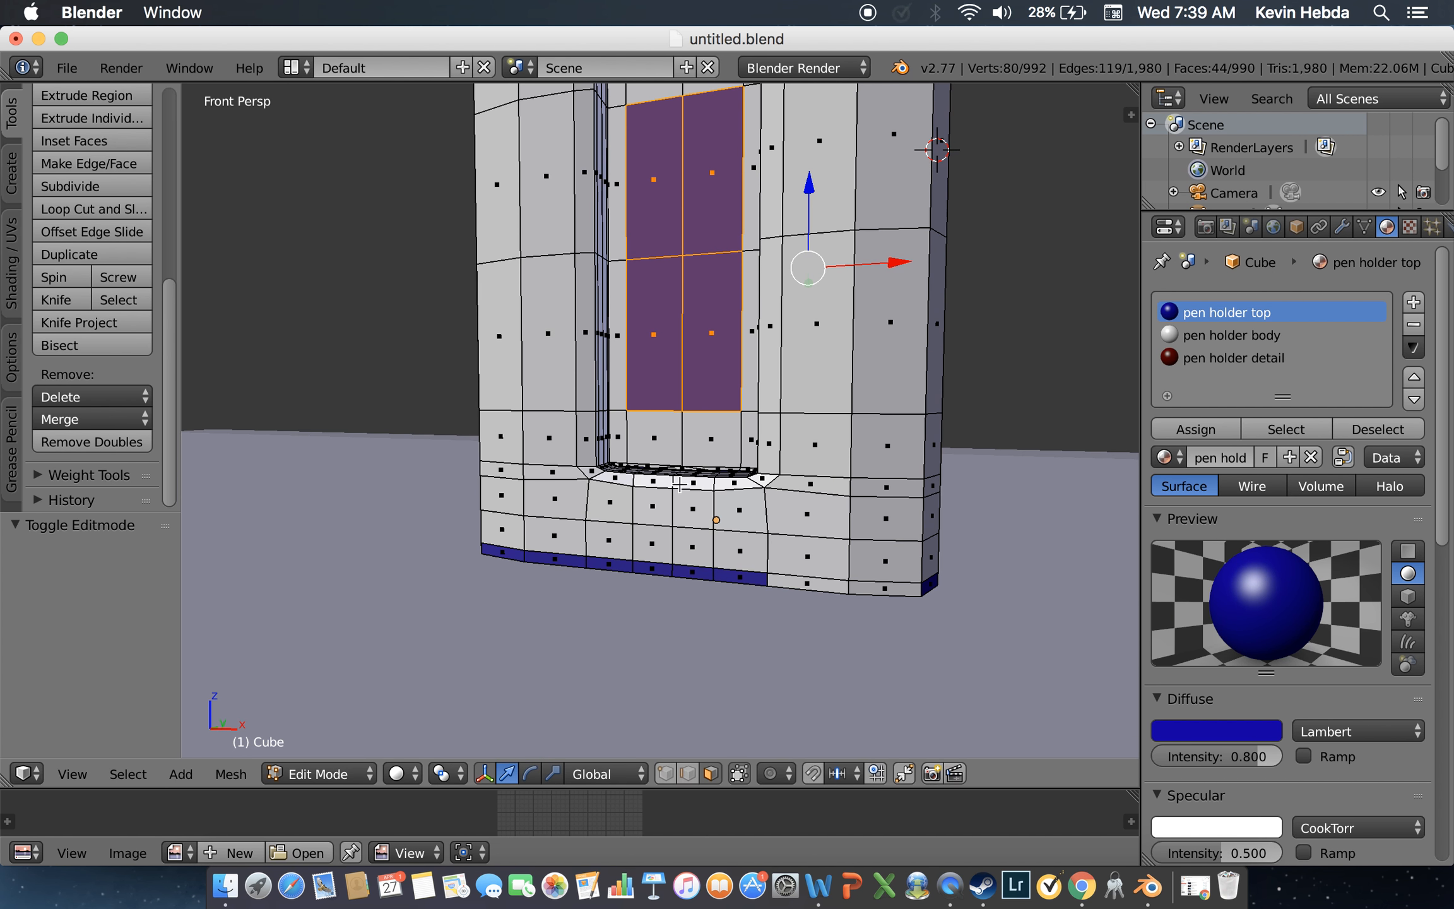
pyautogui.press('a')
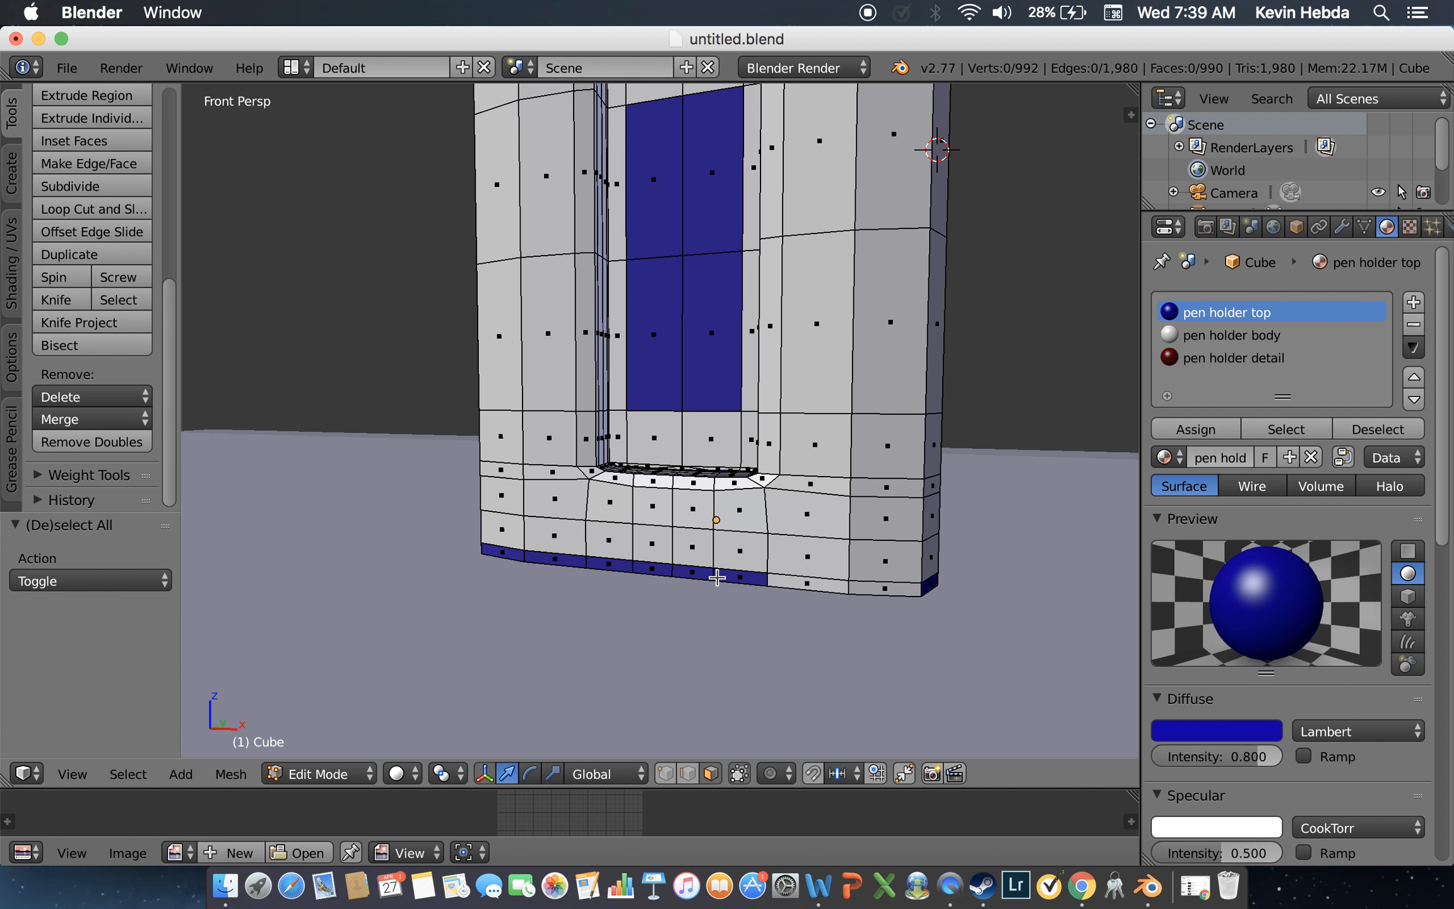
pyautogui.keyDown('alt'); pyautogui.rightClick(718, 577); pyautogui.keyUp('alt')
pyautogui.keyDown('alt'); pyautogui.rightClick(711, 574); pyautogui.keyUp('alt')
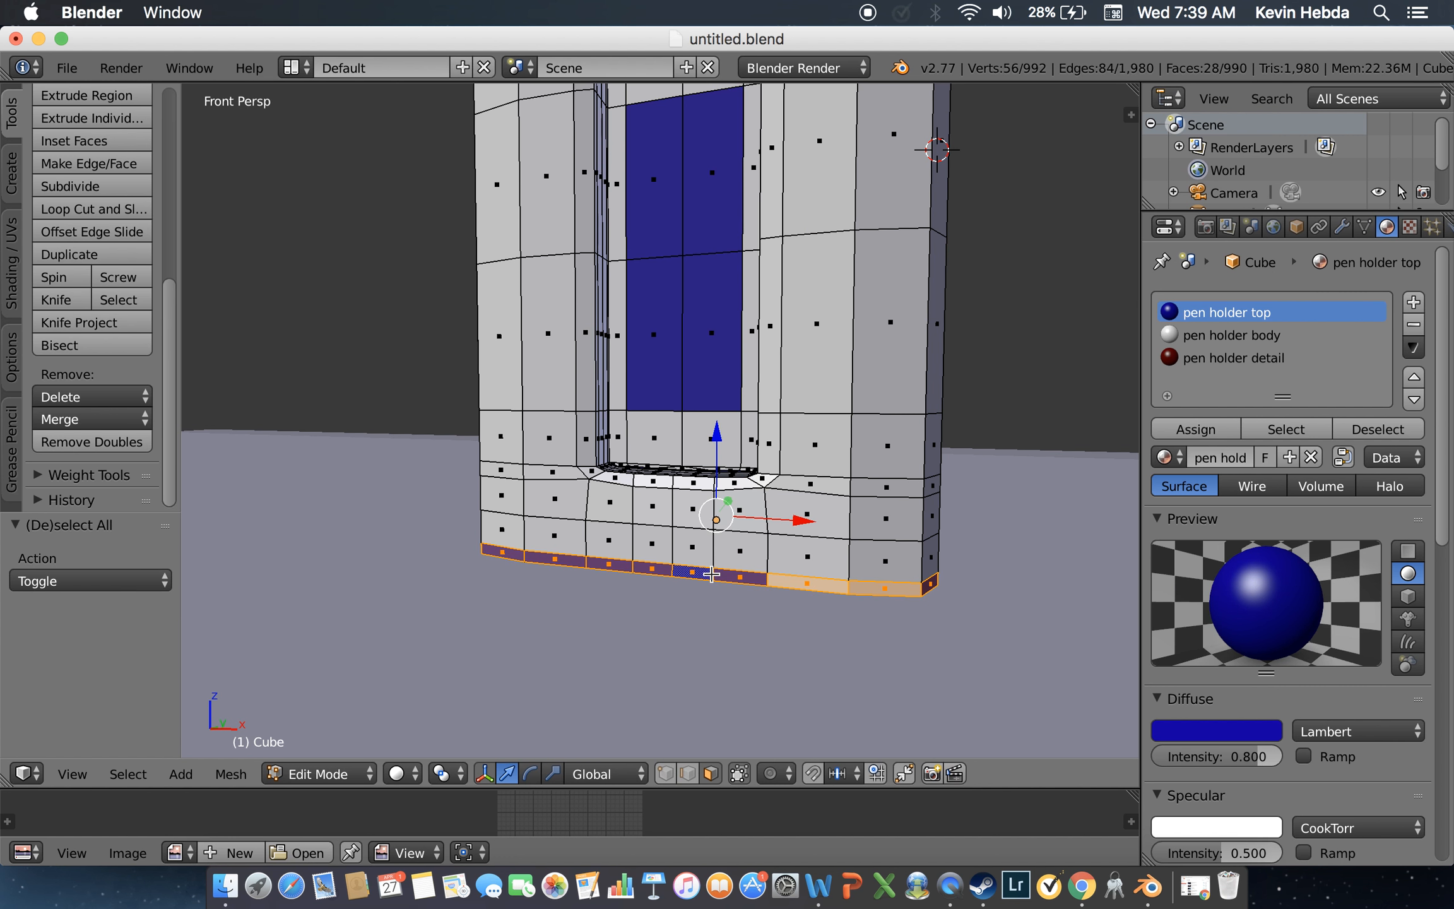
pyautogui.click(1231, 335)
pyautogui.click(1196, 429)
pyautogui.press('Tab')
# Step: Circle-select the faces along the front recess's lower edge, including the blue strip, and assign them the pen holder body material
pyautogui.hotkey('shift', 'f')
pyautogui.press('d')
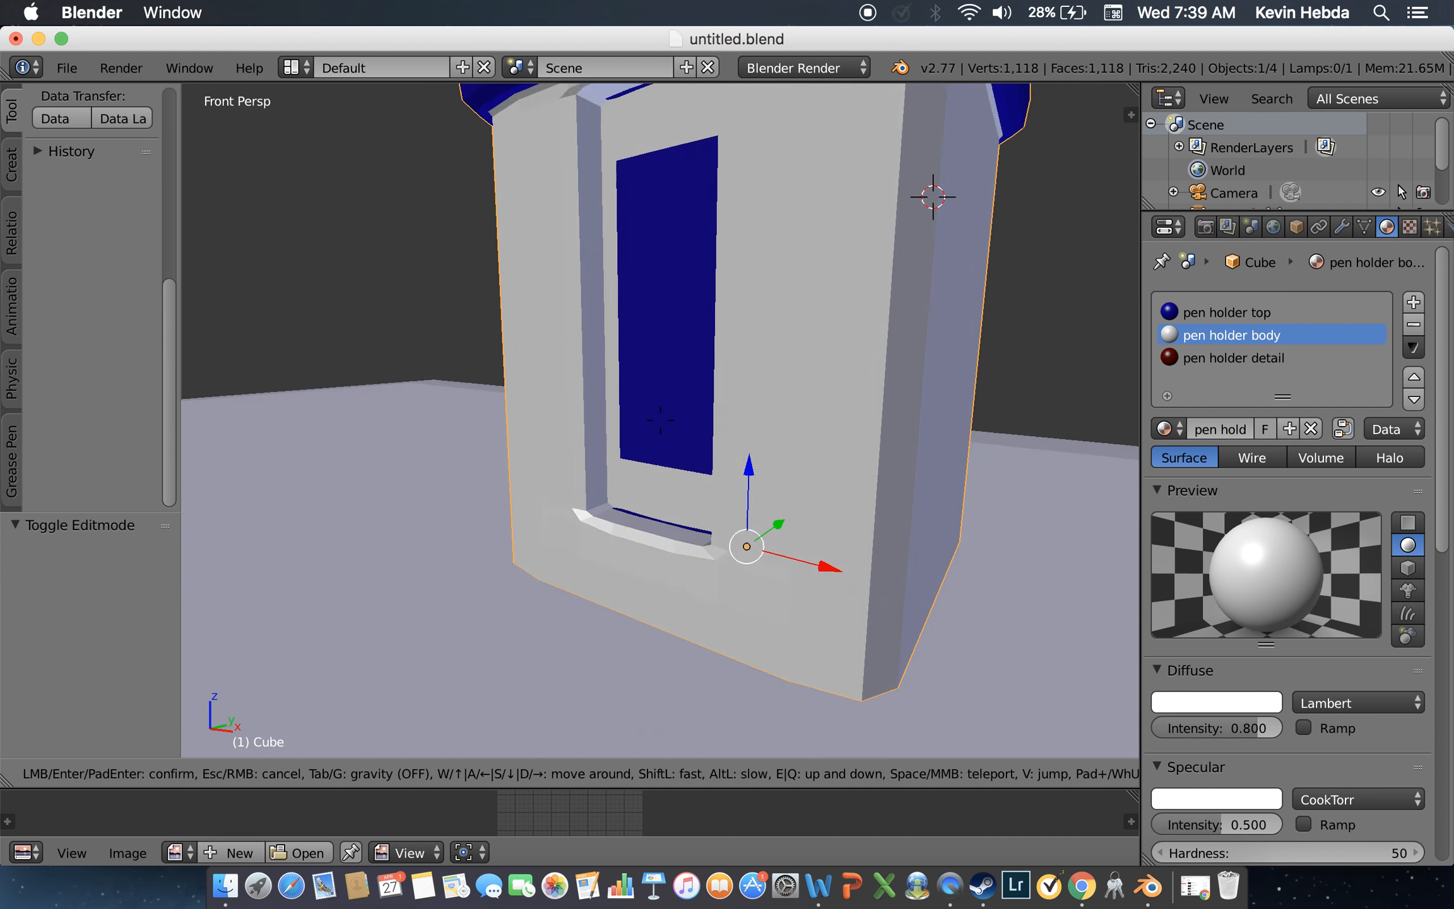
pyautogui.press('a')
pyautogui.press('w')
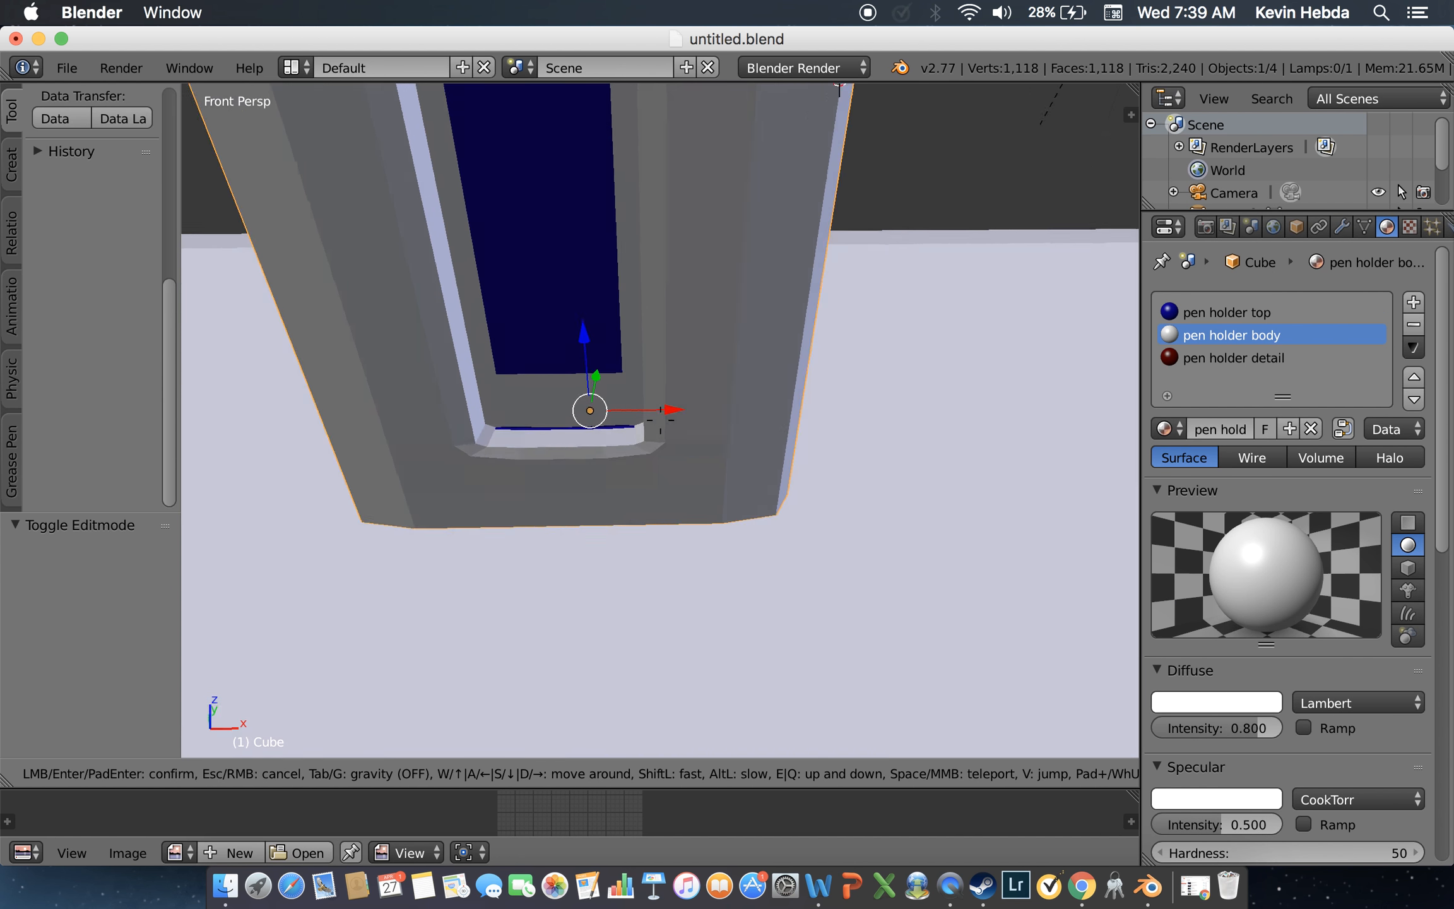
pyautogui.click(660, 420)
pyautogui.press('Tab')
pyautogui.hotkey('shift', 'f')
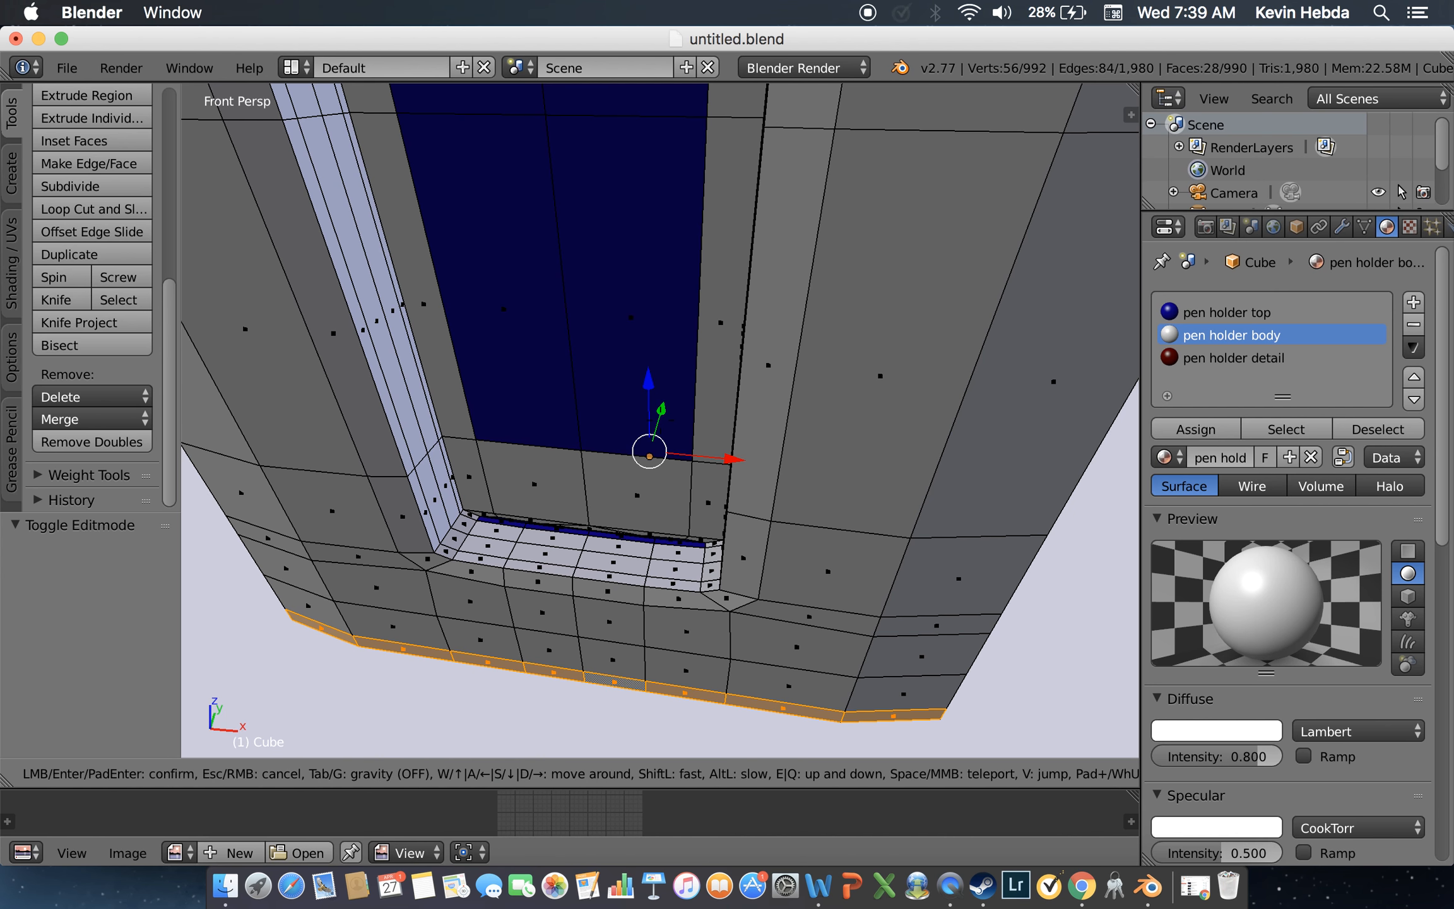
pyautogui.press('w')
pyautogui.click(659, 425)
pyautogui.press('a')
pyautogui.press('c')
pyautogui.moveTo(726, 523)
pyautogui.mouseDown()
pyautogui.moveTo(568, 519)
pyautogui.moveTo(380, 470)
pyautogui.mouseUp()
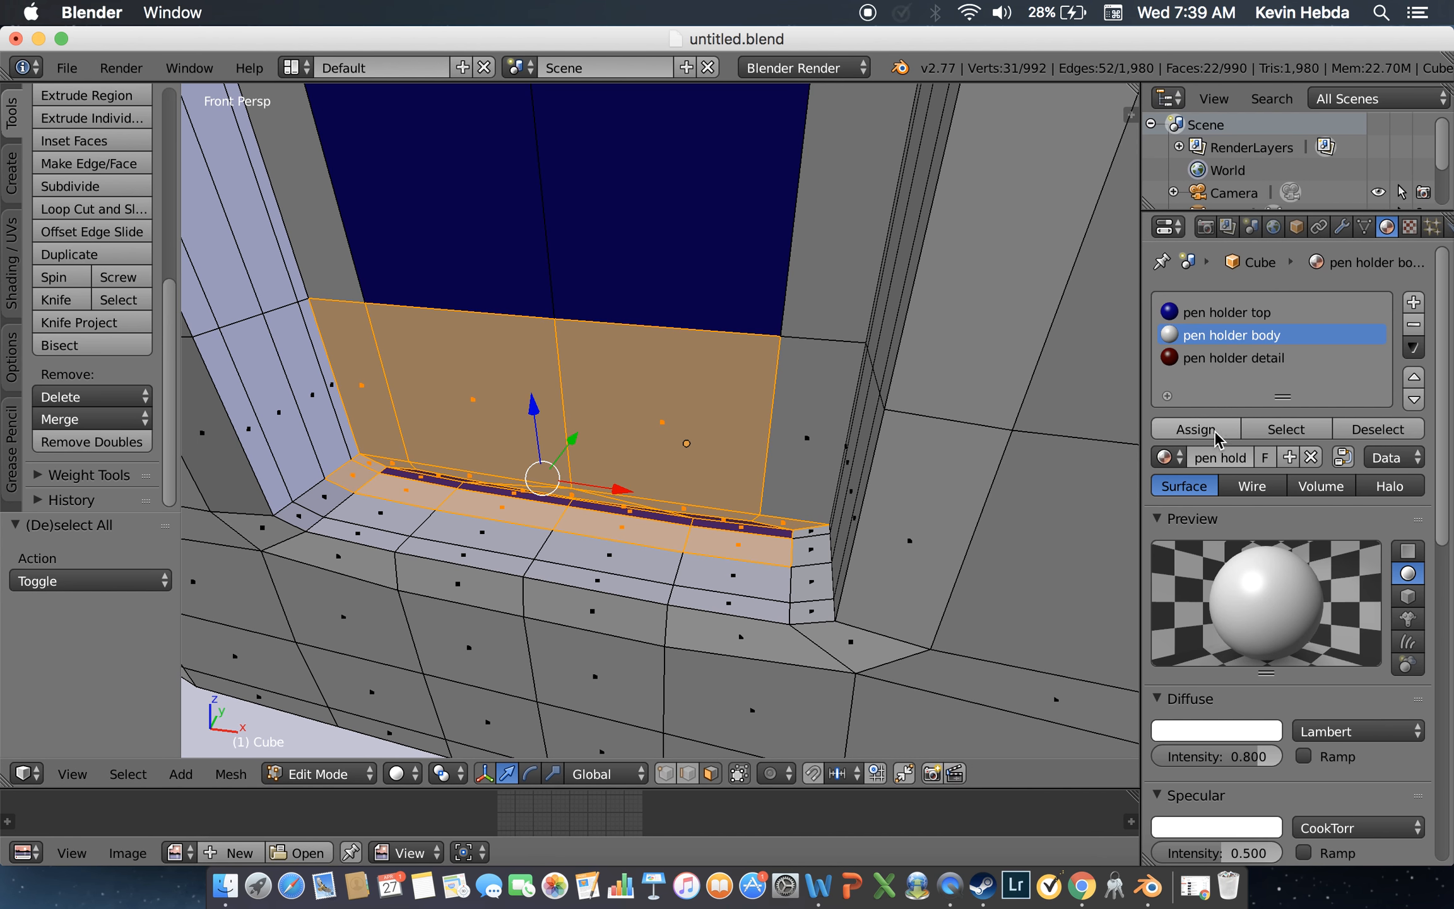
pyautogui.click(1195, 429)
pyautogui.press('Tab')
# Step: Add the faces along the front recess's upper edge with Circle Select and assign the pen holder body material
pyautogui.hotkey('shift', 'f')
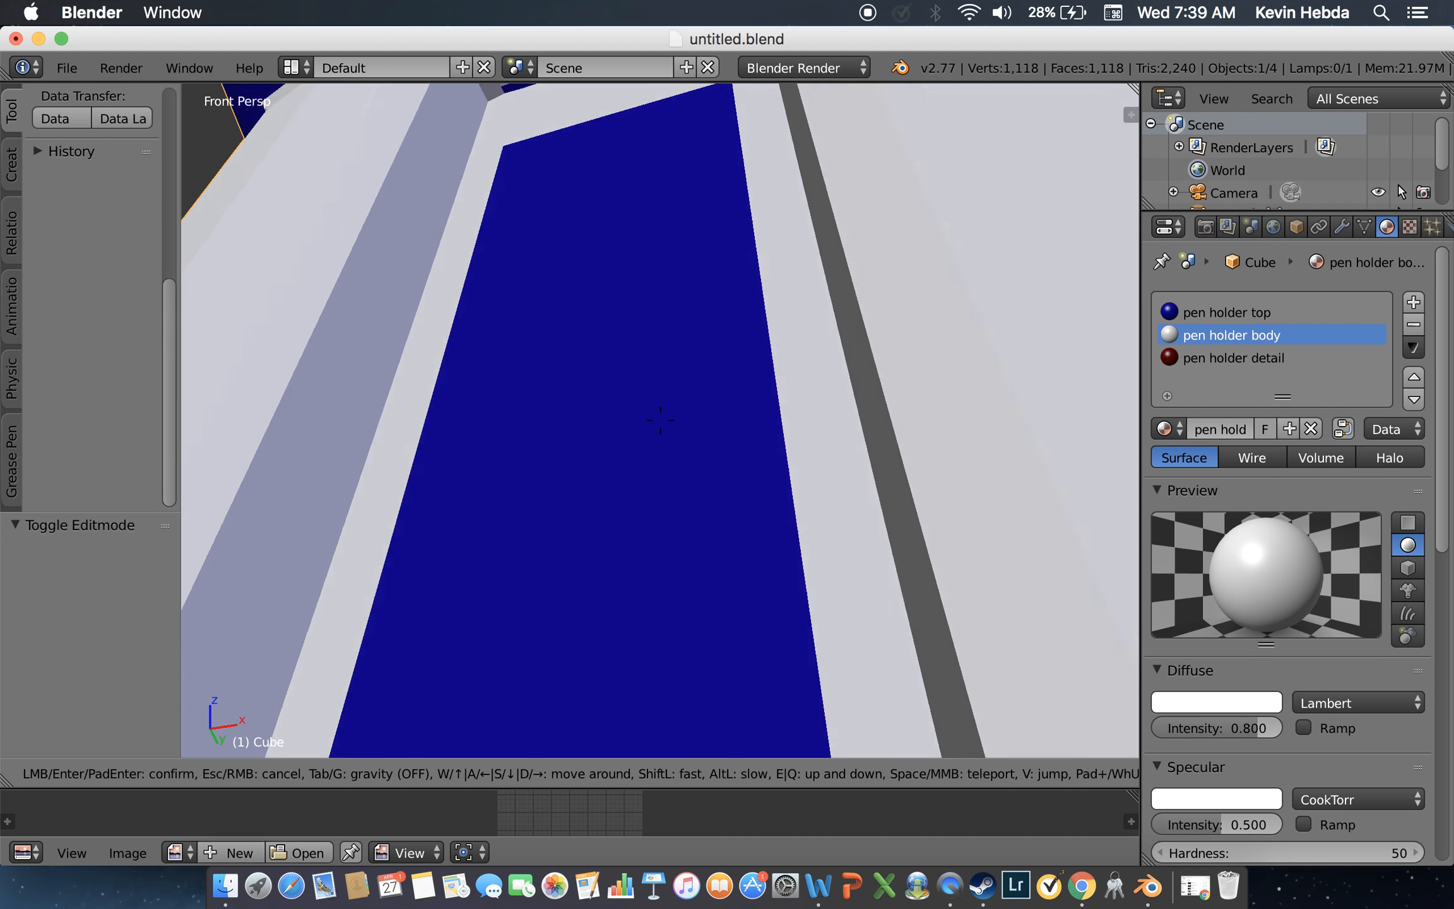
pyautogui.press('q')
pyautogui.click(660, 420)
pyautogui.press('Tab')
pyautogui.press('c')
pyautogui.moveTo(745, 229)
pyautogui.mouseDown()
pyautogui.moveTo(509, 278)
pyautogui.moveTo(489, 297)
pyautogui.mouseUp()
pyautogui.click(1196, 429)
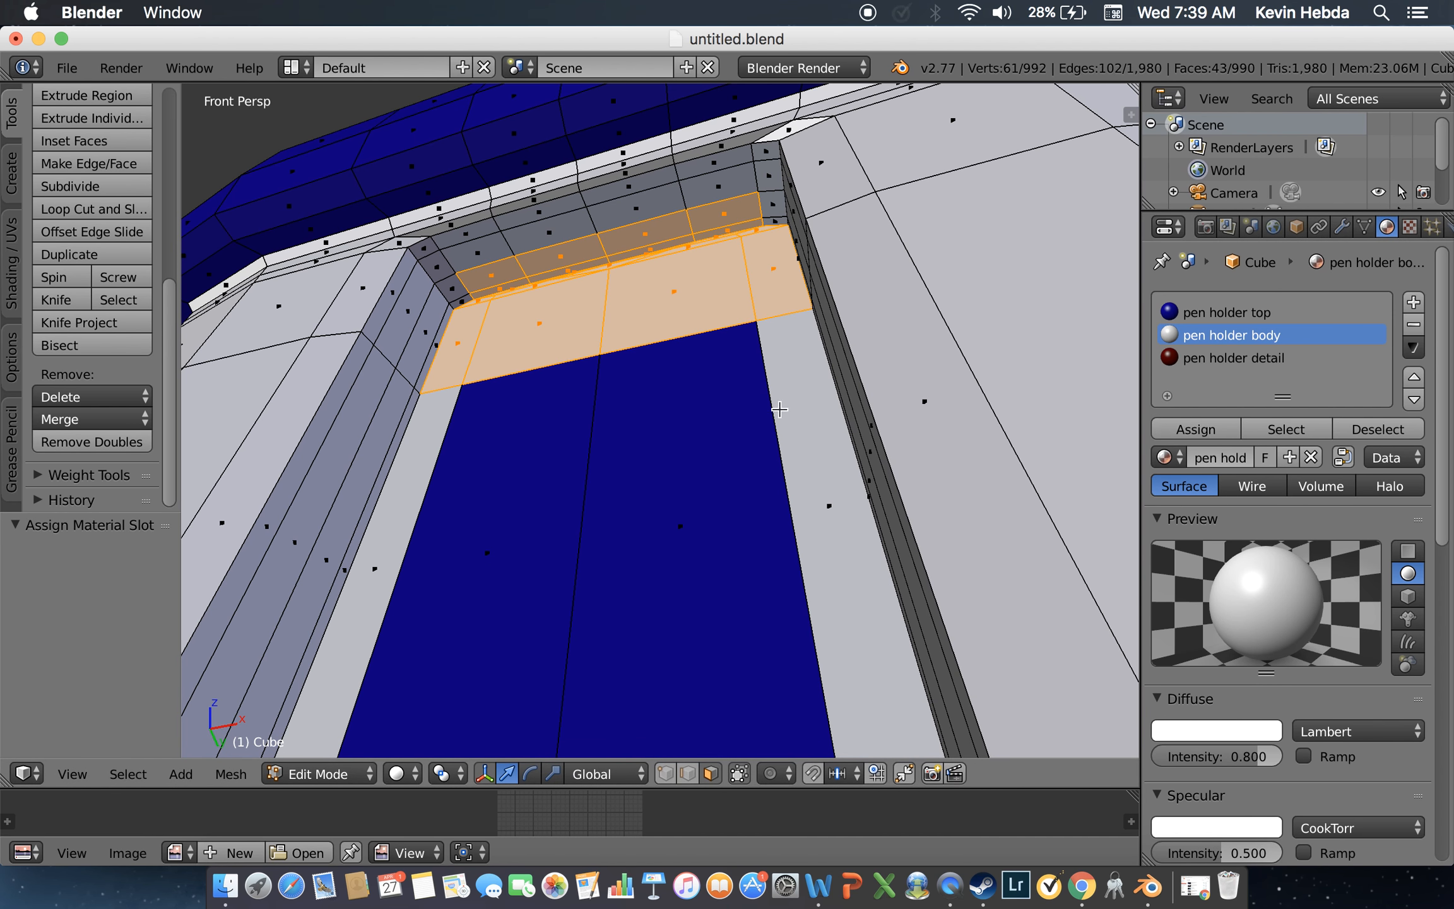
pyautogui.press('Tab')
# Step: Examine the material assignment on the holder's rim, interior, back and front from several sides
pyautogui.hotkey('shift', 'f')
pyautogui.press('s')
pyautogui.press('e')
pyautogui.press('d')
pyautogui.press('q')
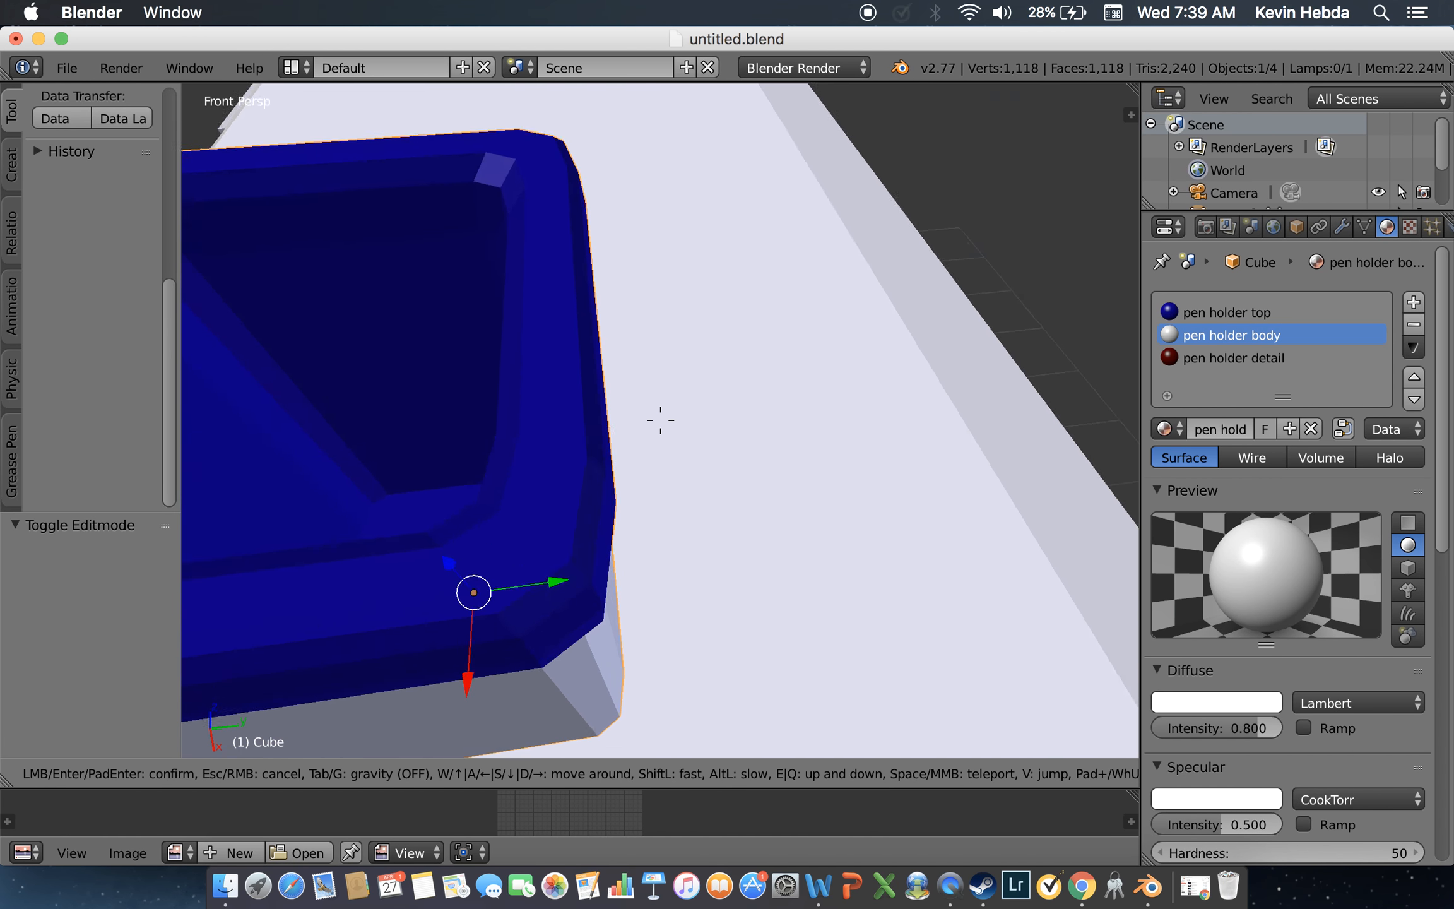
pyautogui.press('s')
pyautogui.press('d')
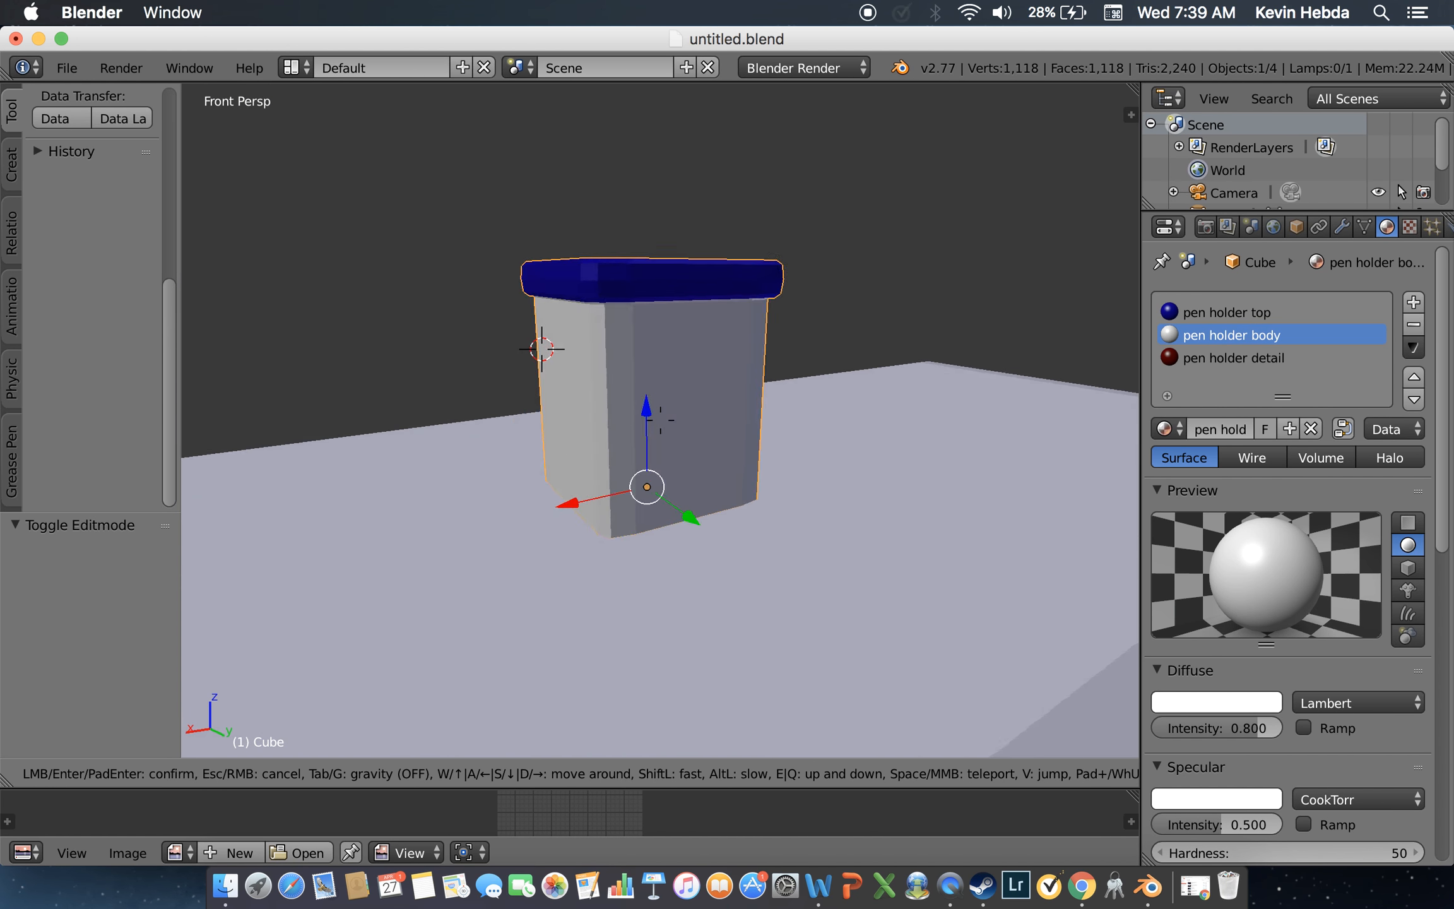
pyautogui.press('a')
pyautogui.press('Return')
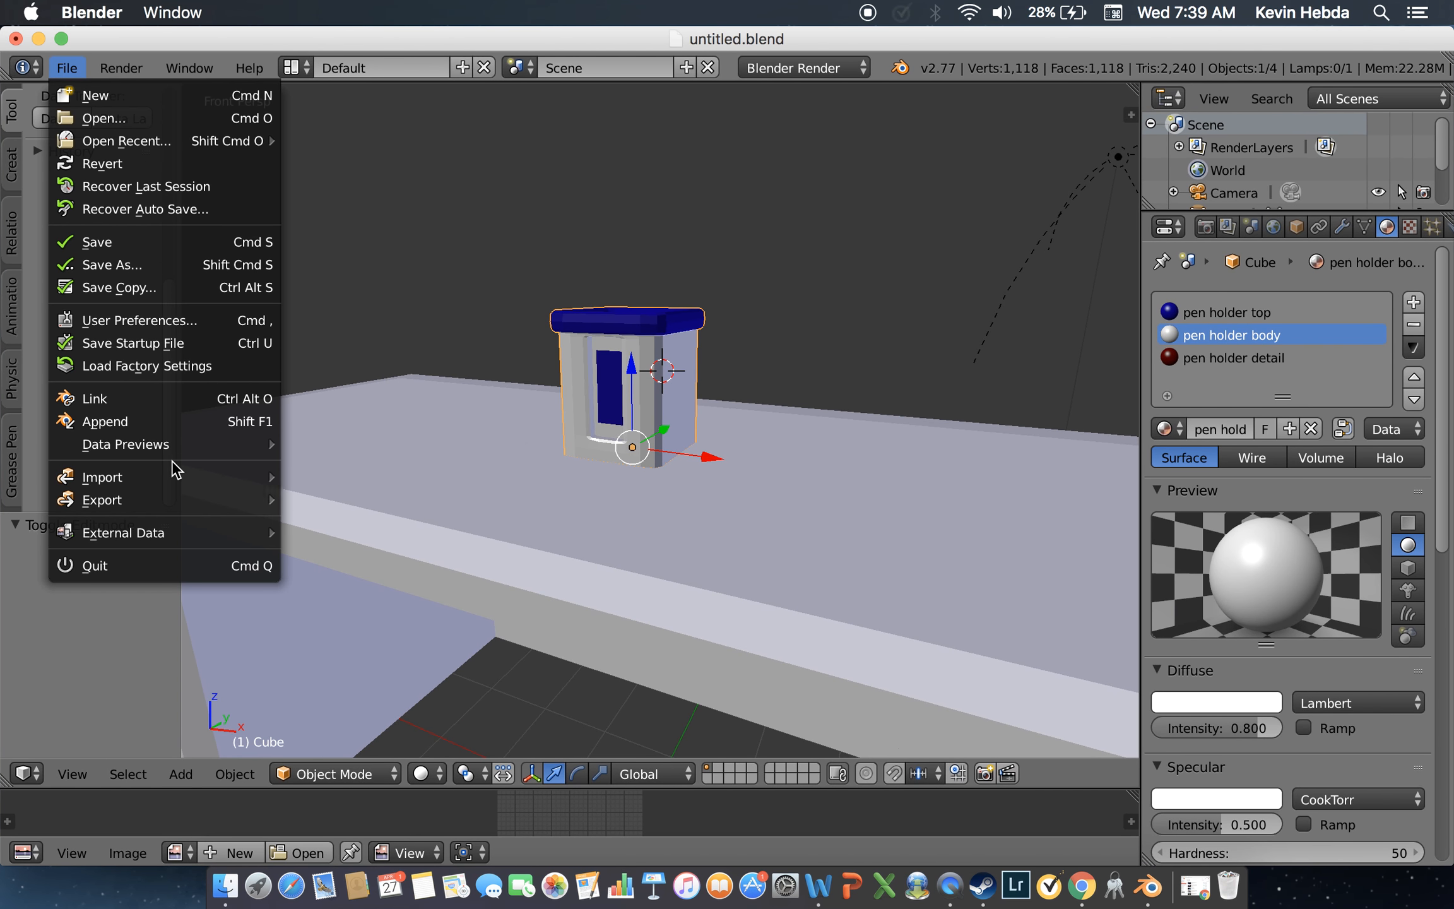
# Step: Export only the selected pen holder as an FBX file named pen holder.fbx in the assets folder
pyautogui.moveTo(164, 500)
pyautogui.click(410, 541)
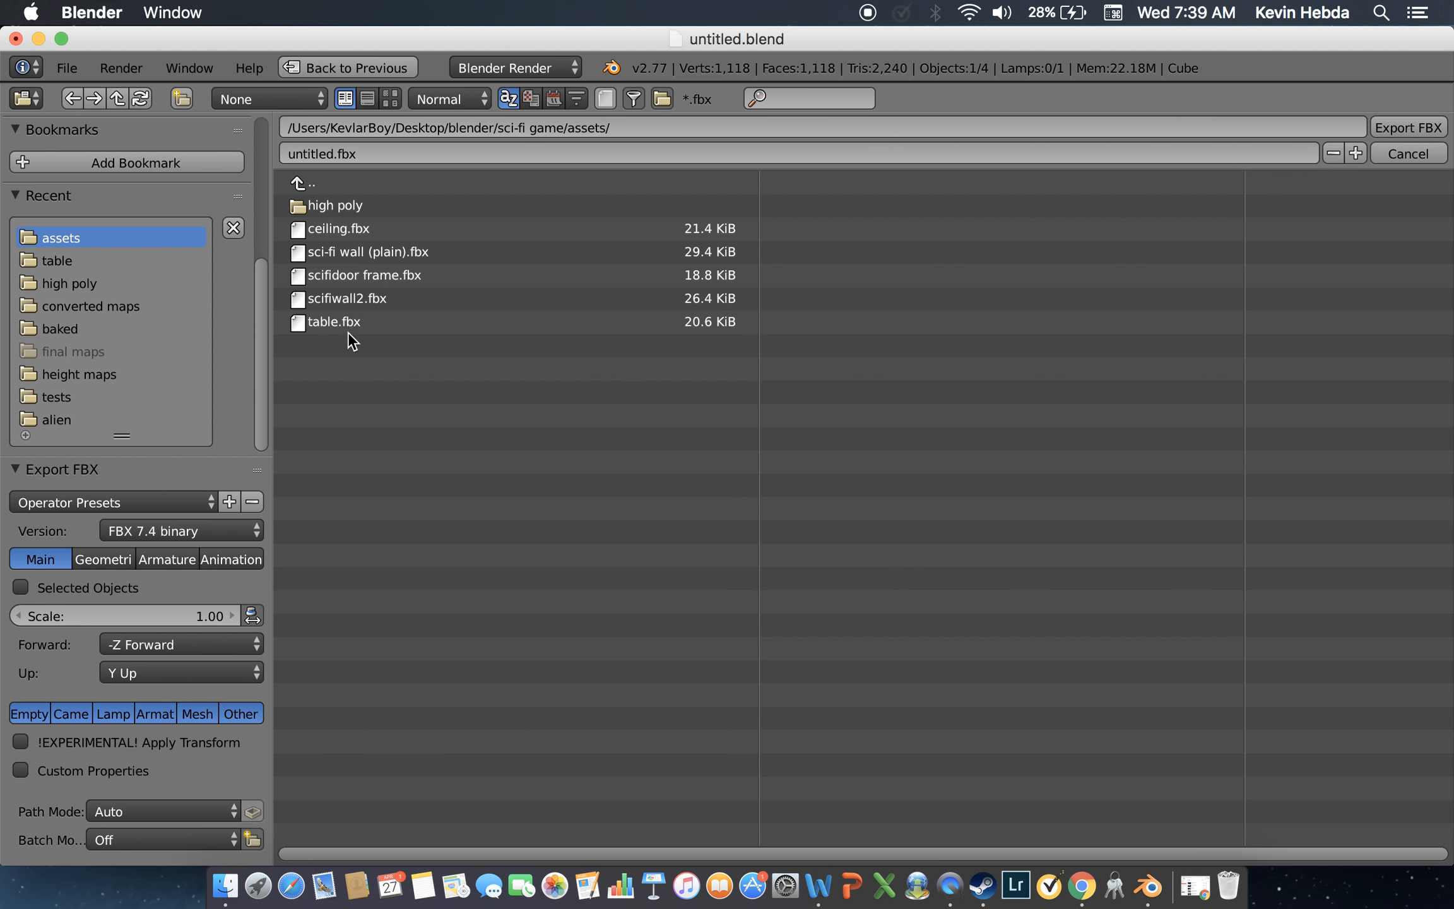
pyautogui.click(329, 154)
pyautogui.moveTo(334, 153)
pyautogui.mouseDown()
pyautogui.moveTo(288, 152)
pyautogui.moveTo(331, 152)
pyautogui.mouseUp()
pyautogui.click(288, 152)
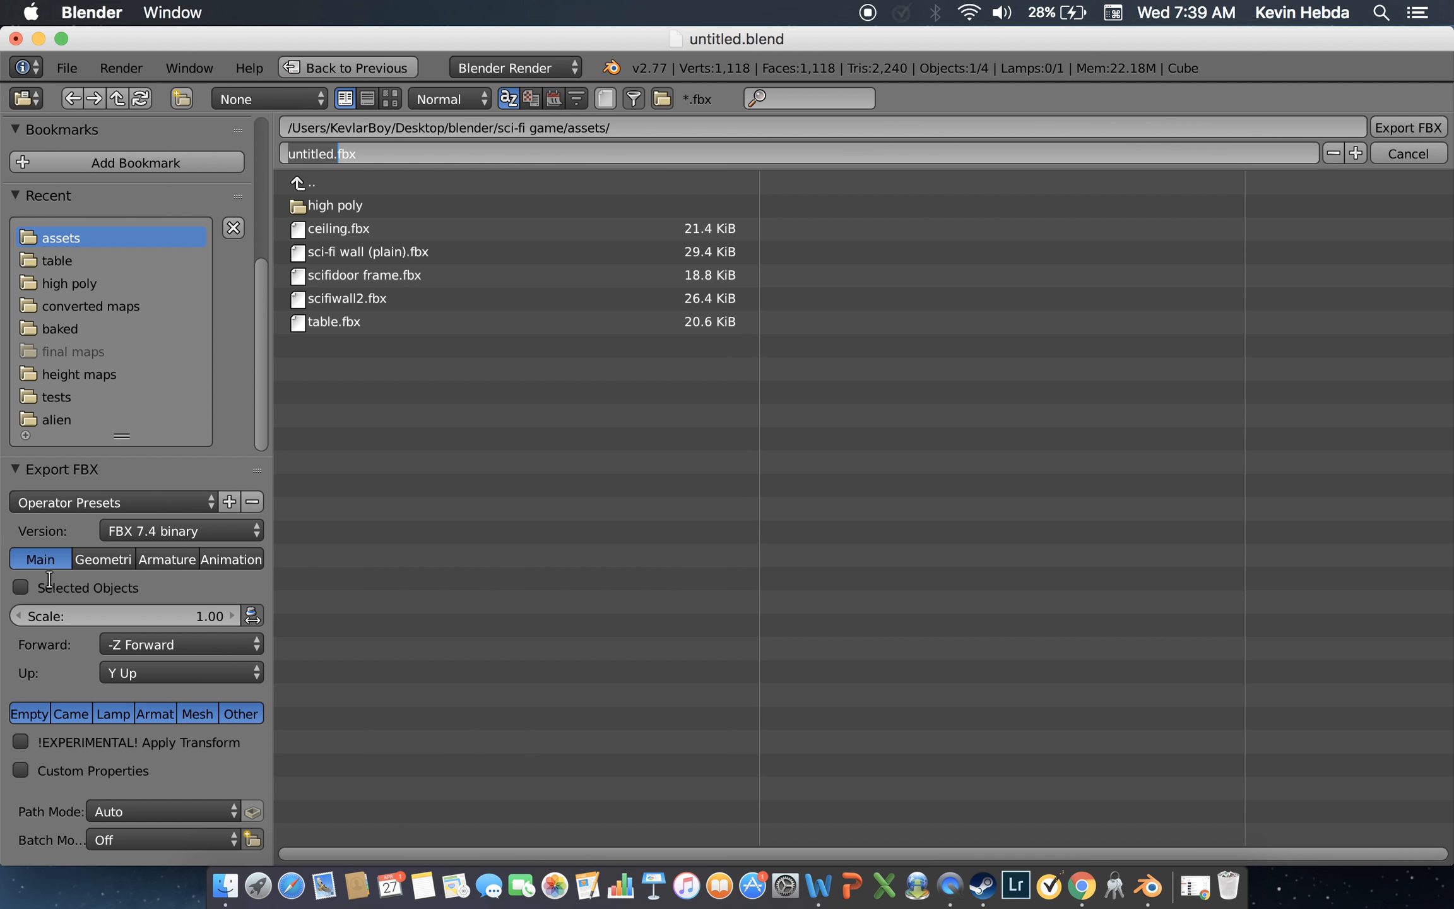
pyautogui.write('pen holder')
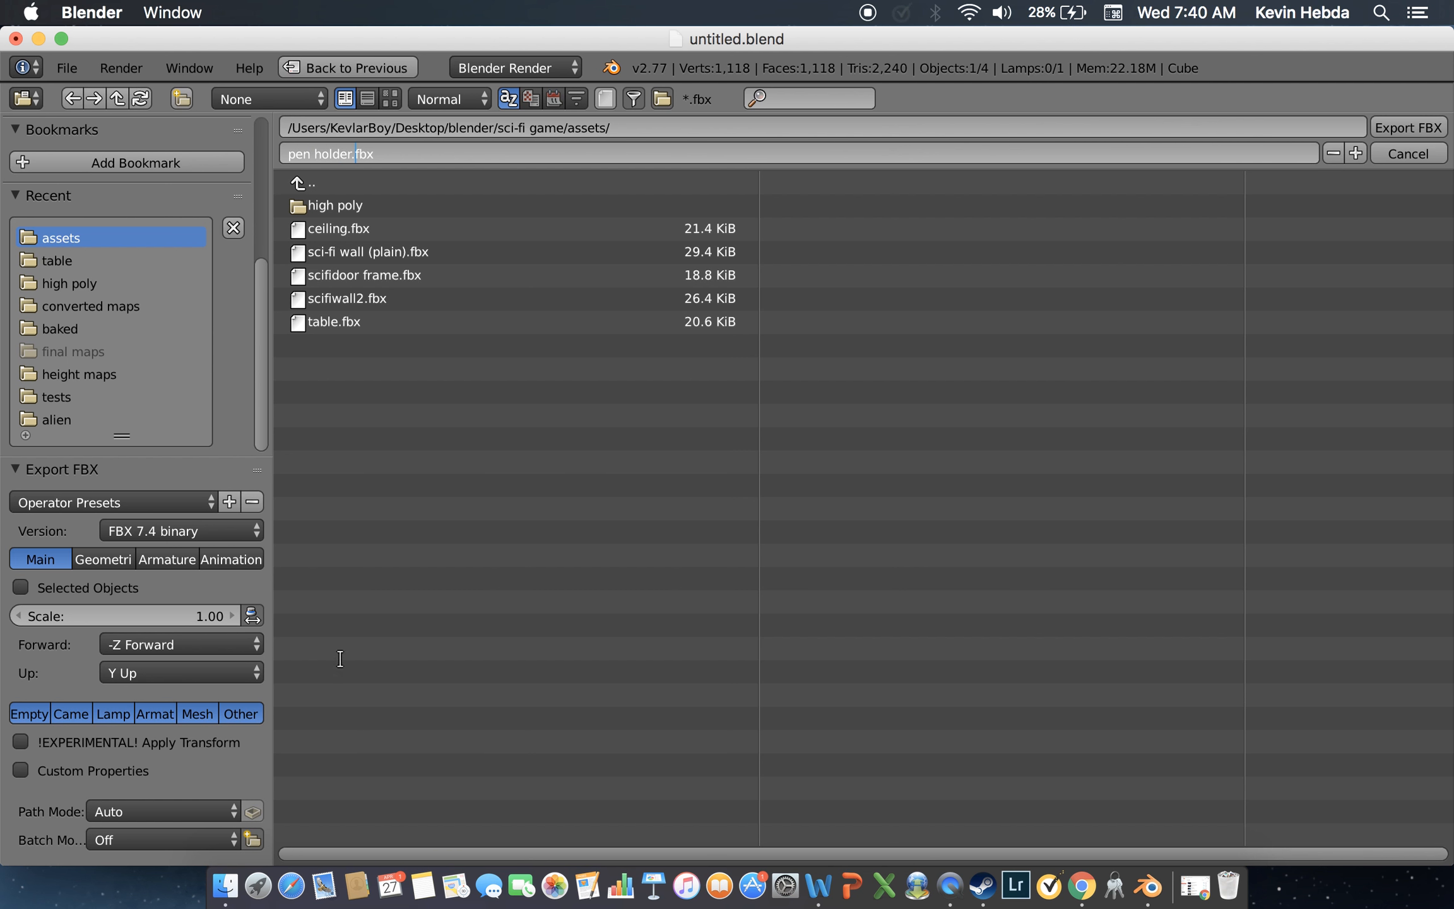
pyautogui.press('Return')
pyautogui.click(20, 586)
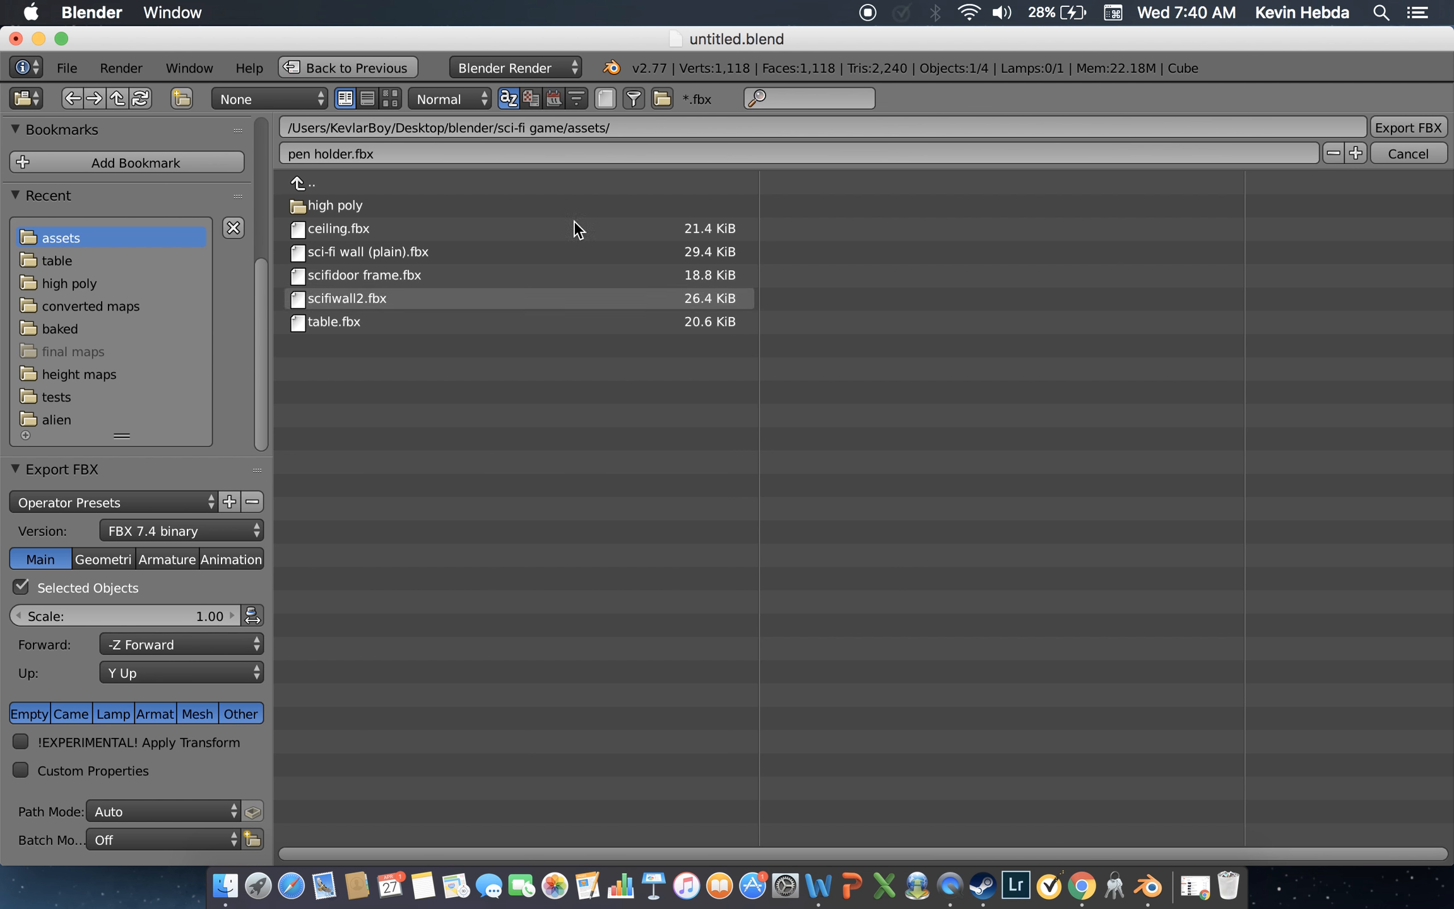
pyautogui.click(1407, 128)
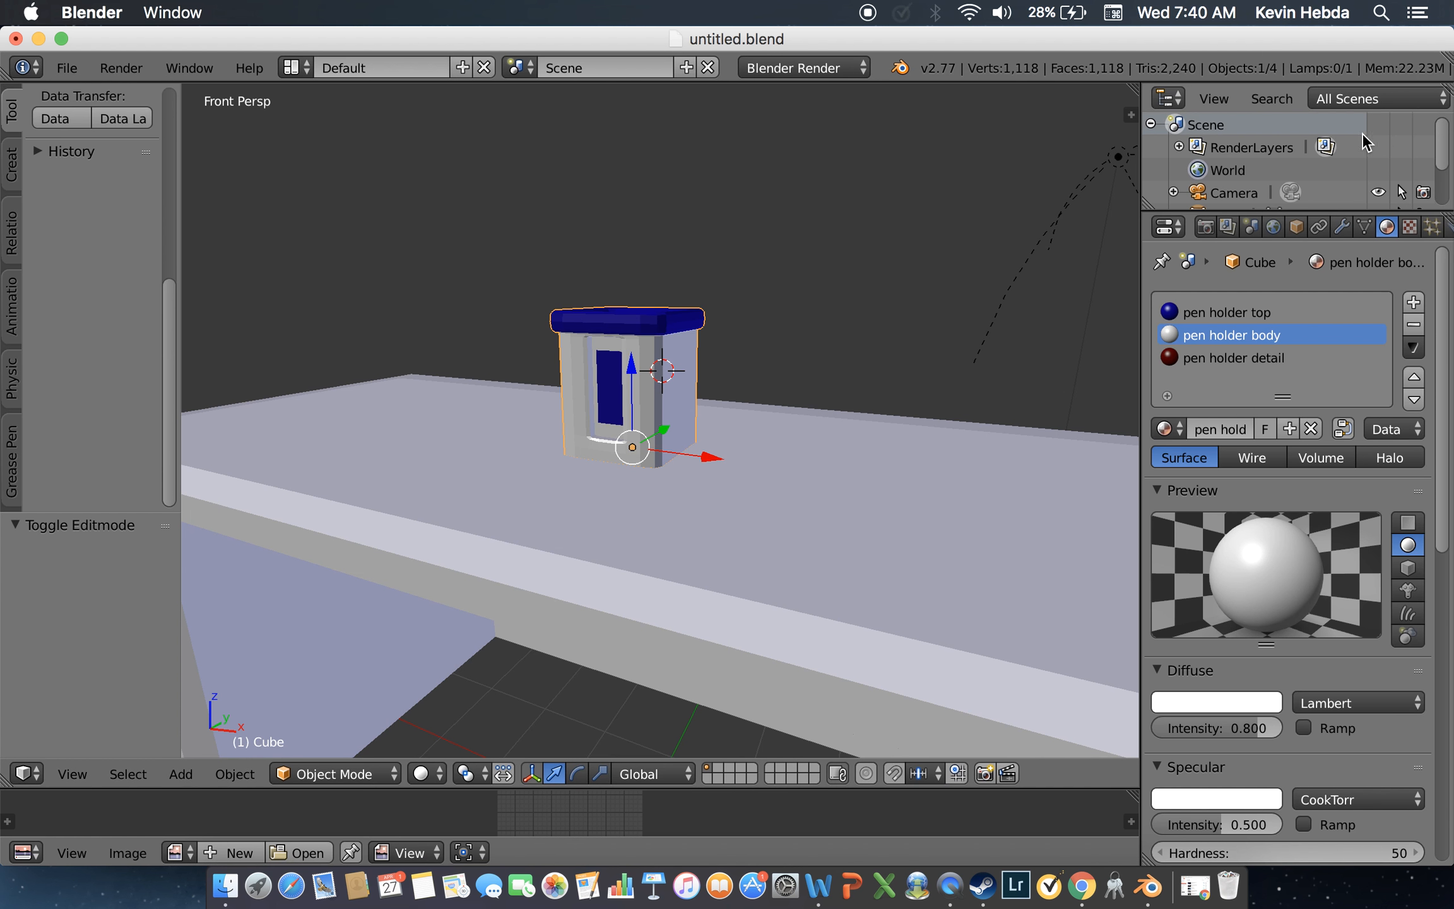
# Step: Unwrap all faces of the pen holder with Smart UV Project at the default settings and return to Object Mode
pyautogui.press('Tab')
pyautogui.press('a')
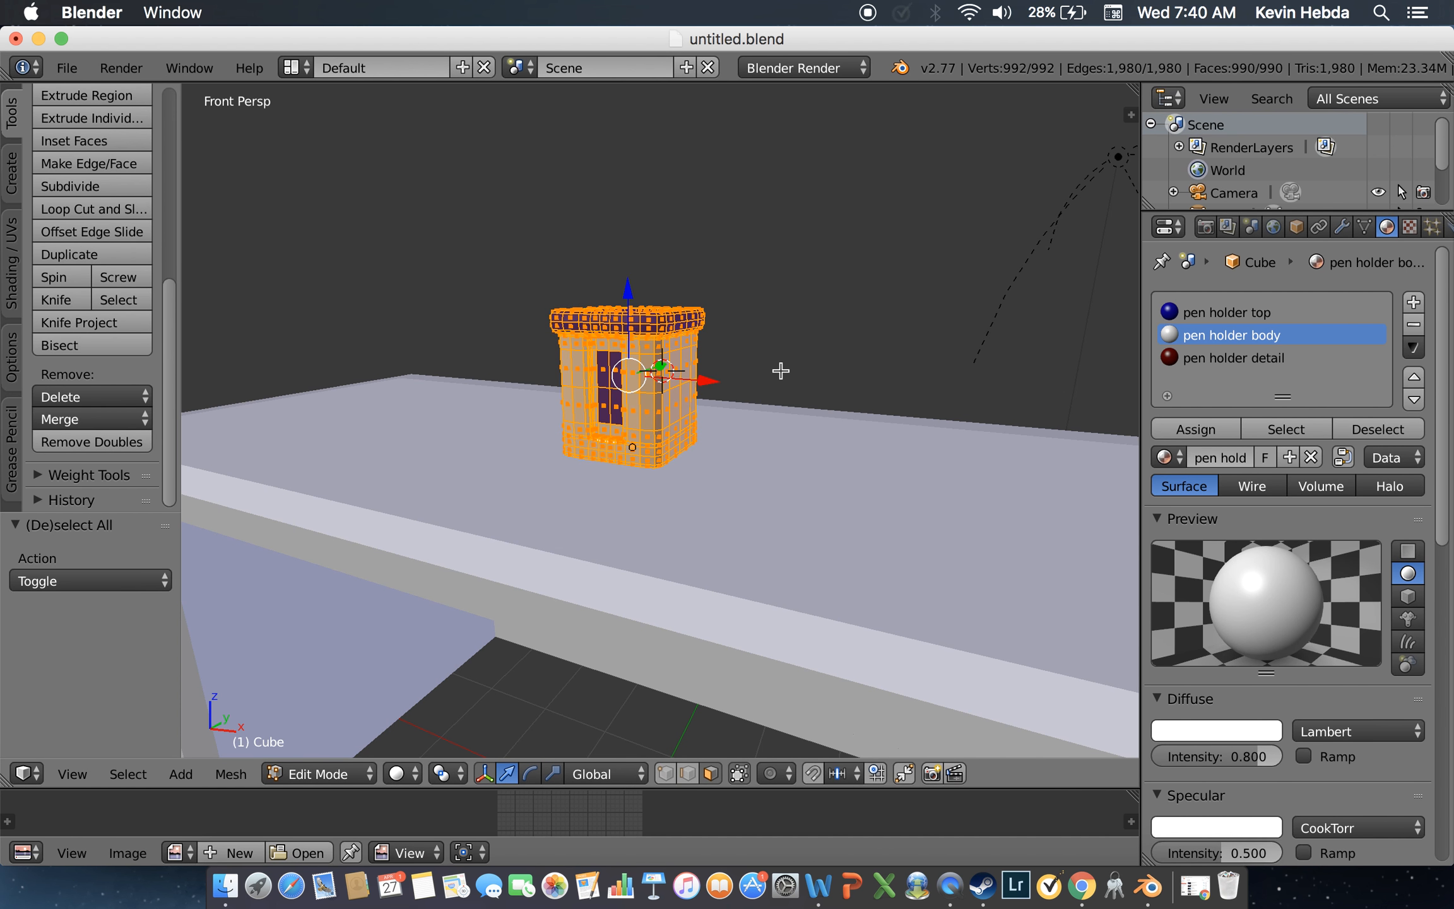
pyautogui.press('u')
pyautogui.click(725, 395)
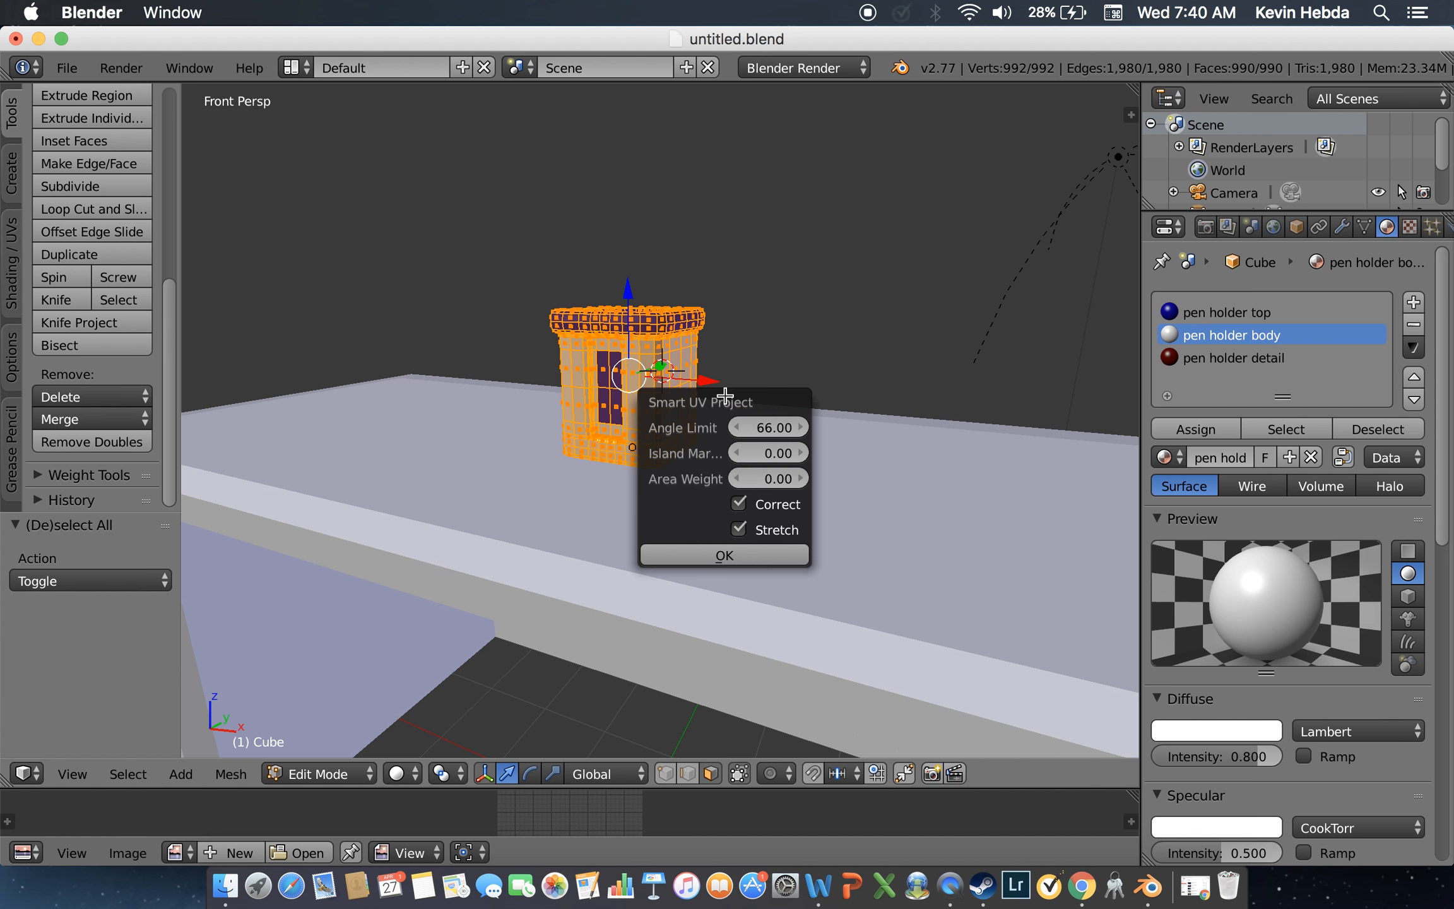
pyautogui.click(724, 555)
pyautogui.press('Tab')
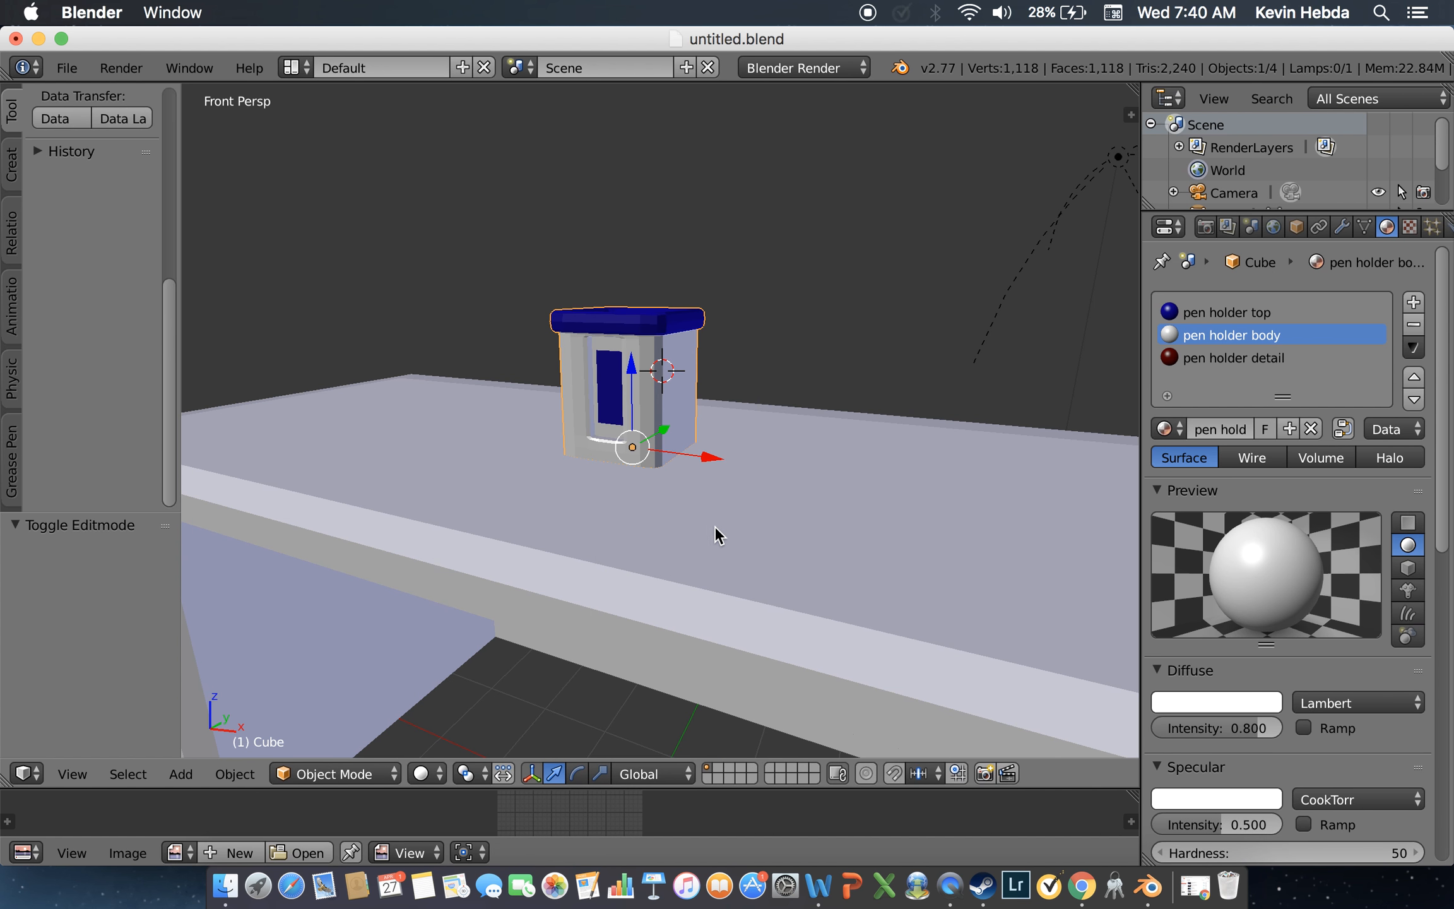
# Step: Select the entire pen holder mesh and unwrap it with Smart UV Project, using angle limit 66 and island margin 0
pyautogui.click(67, 68)
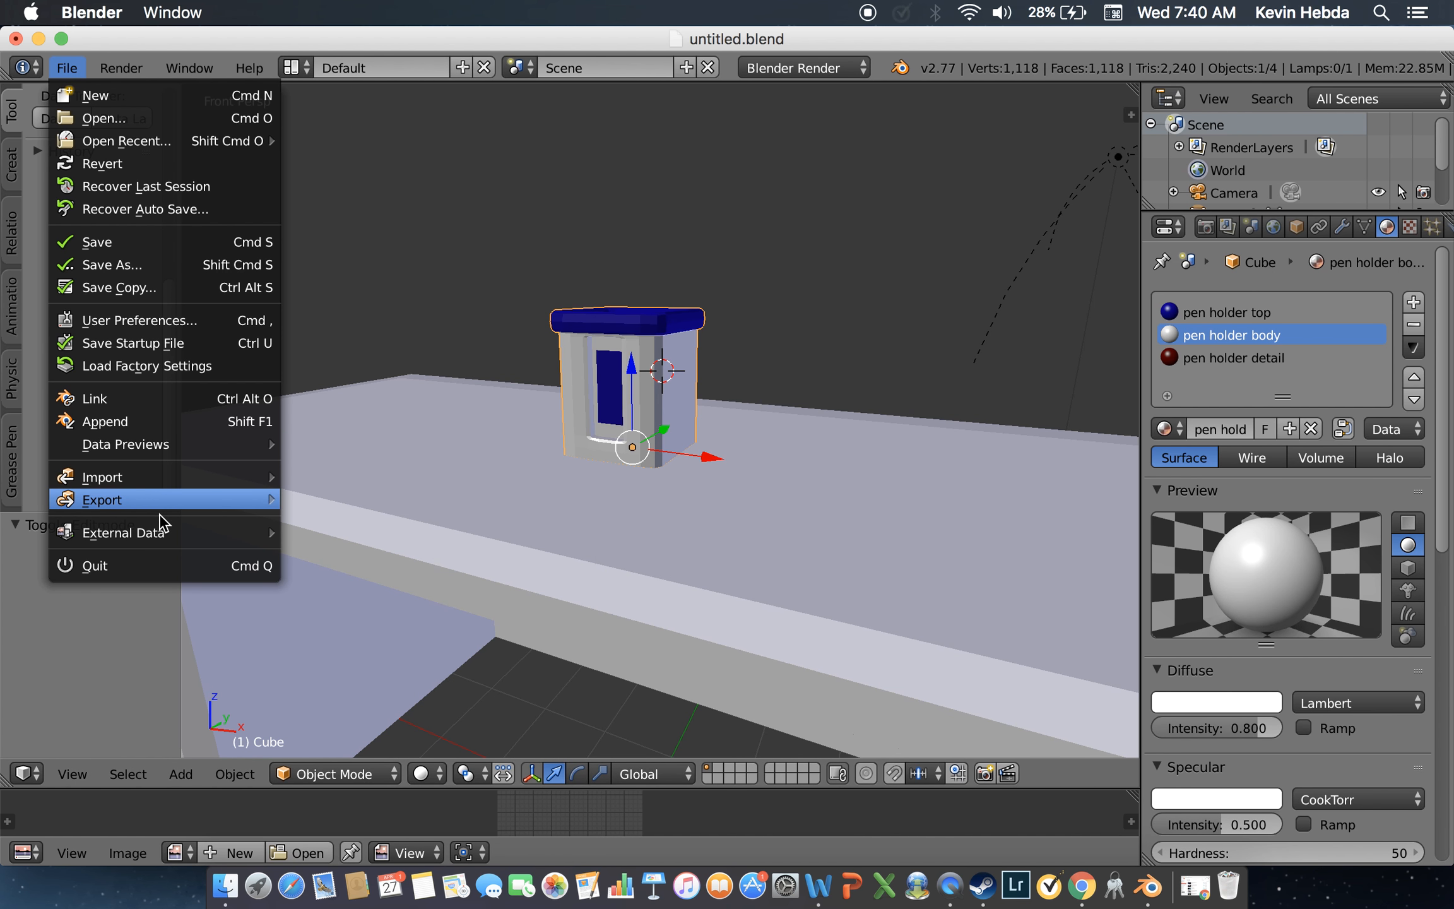
pyautogui.press('Tab')
pyautogui.press('a')
pyautogui.press('a')
pyautogui.press('u')
pyautogui.click(557, 370)
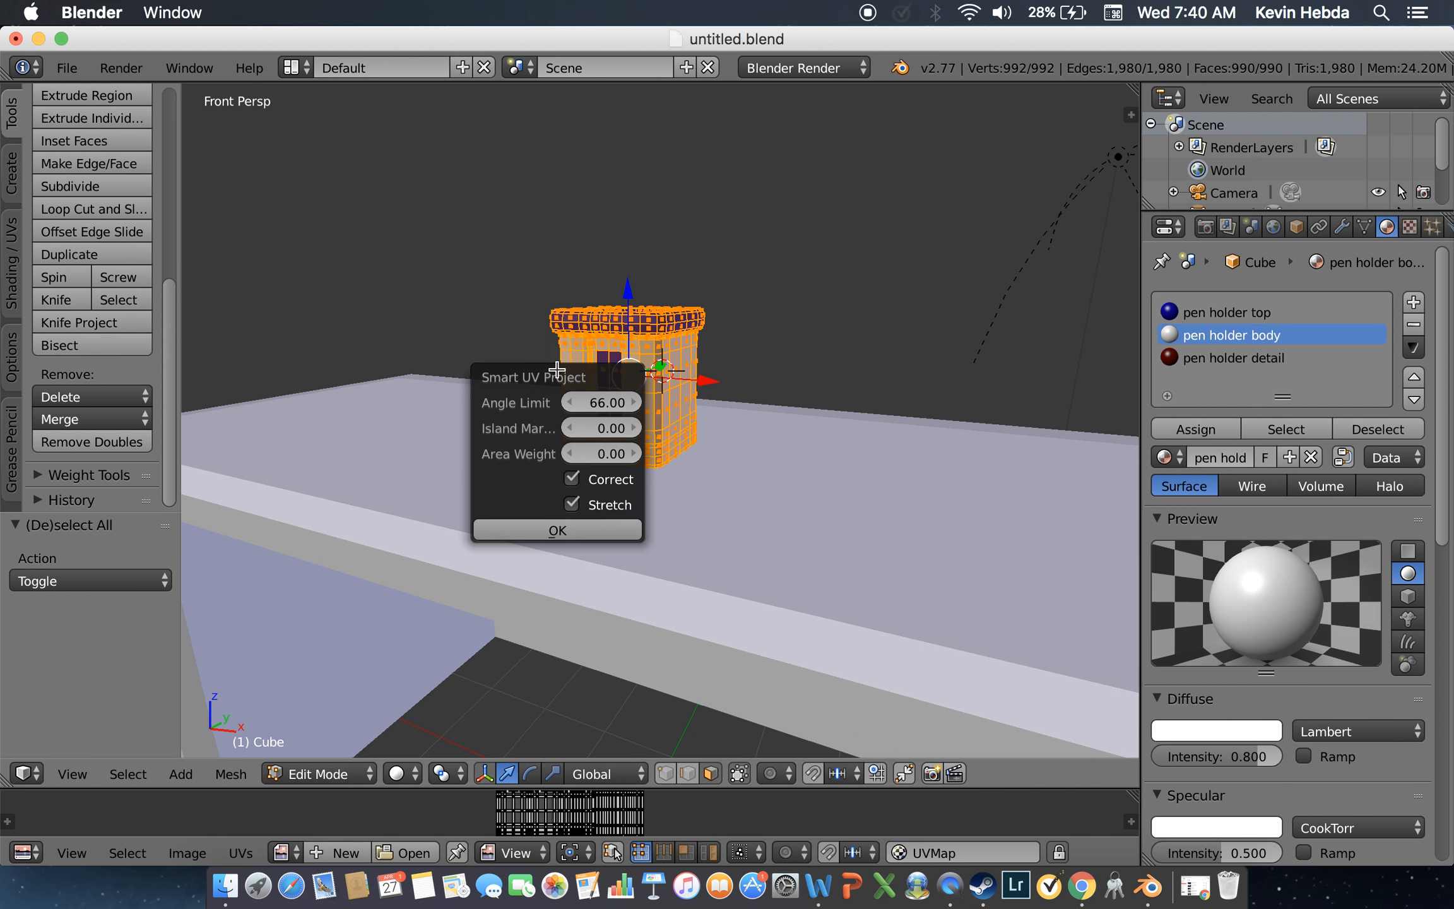
pyautogui.click(568, 532)
pyautogui.press('Tab')
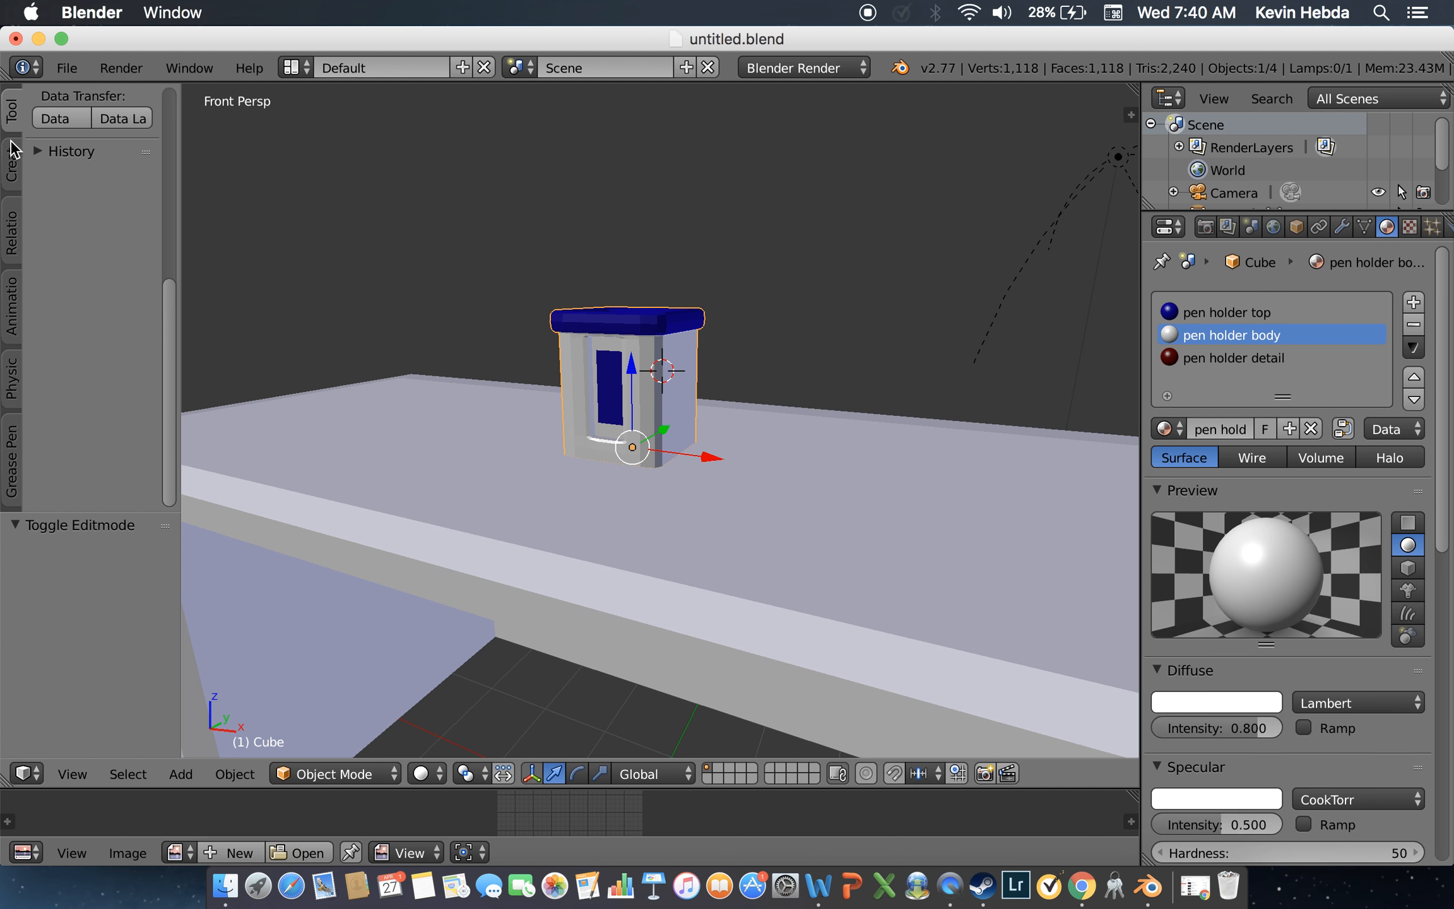
# Step: Export the unwrapped pen holder to FBX again with Selected Objects enabled, overwriting pen holder.fbx in the assets folder
pyautogui.click(53, 71)
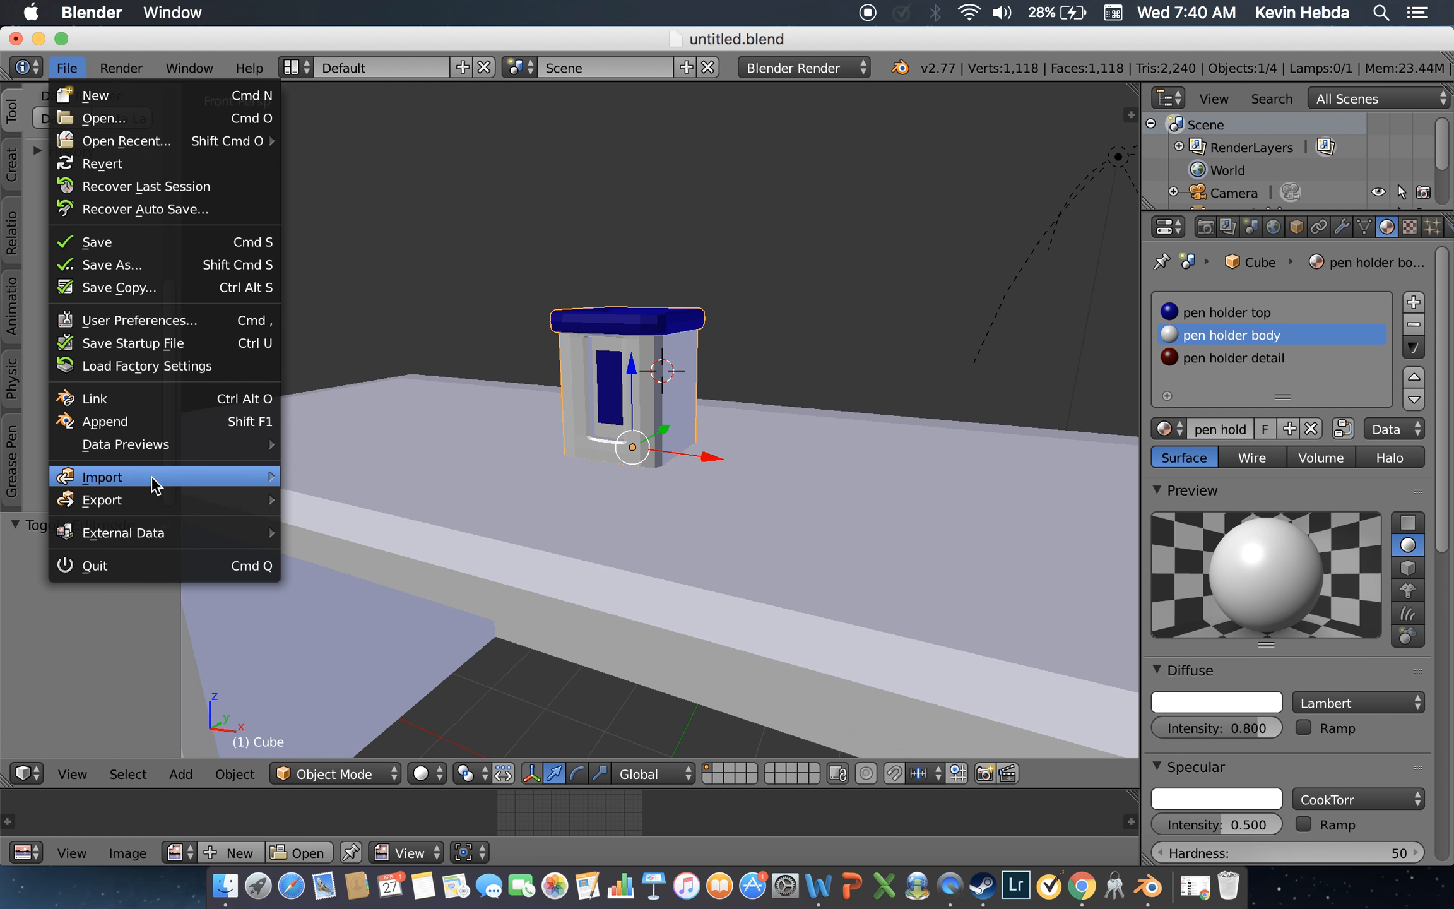
pyautogui.moveTo(156, 498)
pyautogui.click(345, 545)
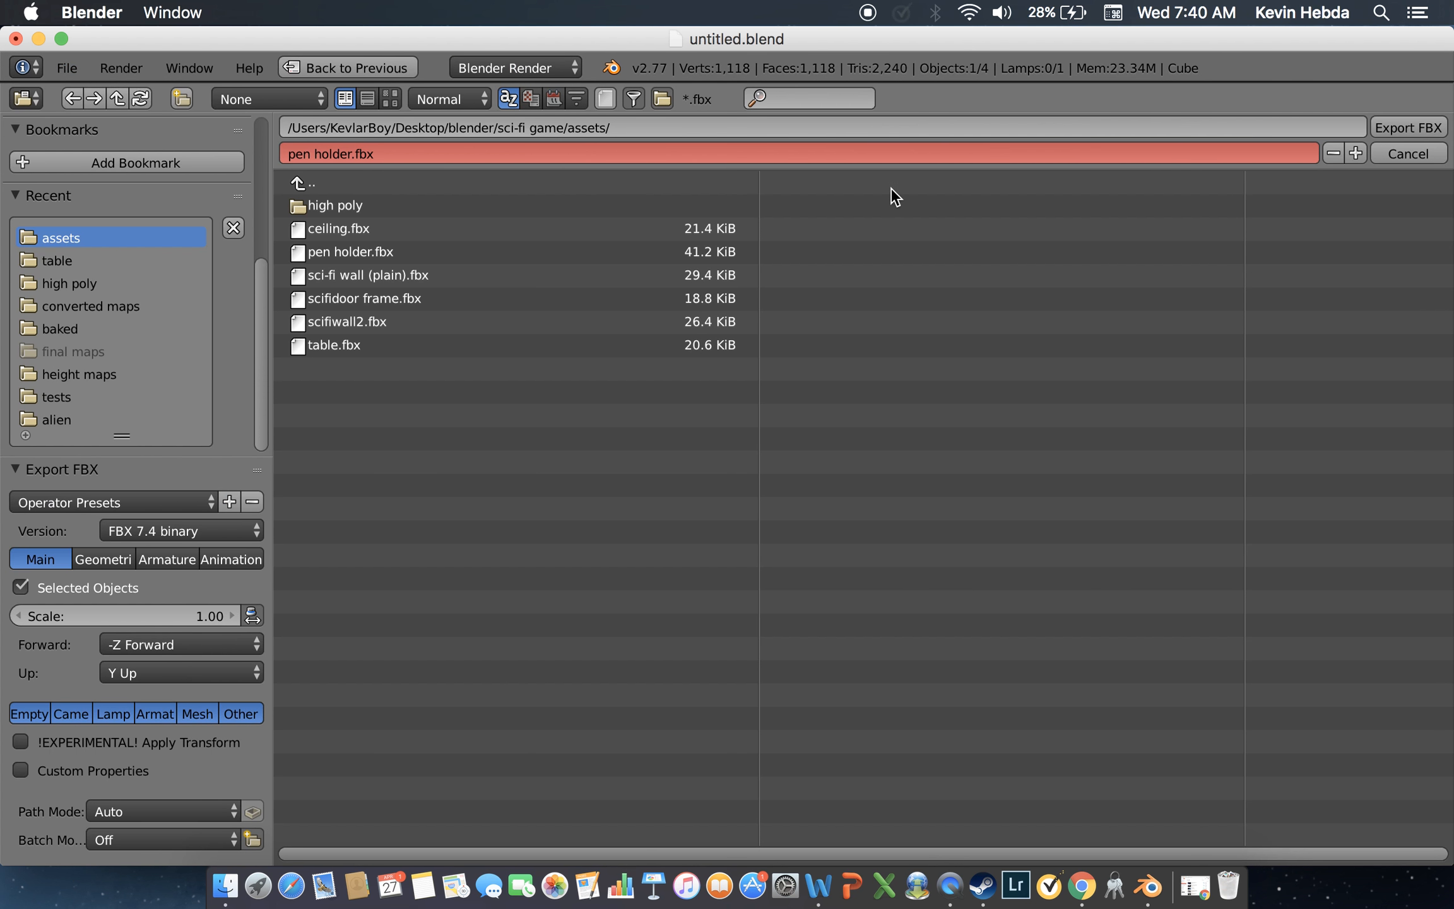
pyautogui.click(1408, 127)
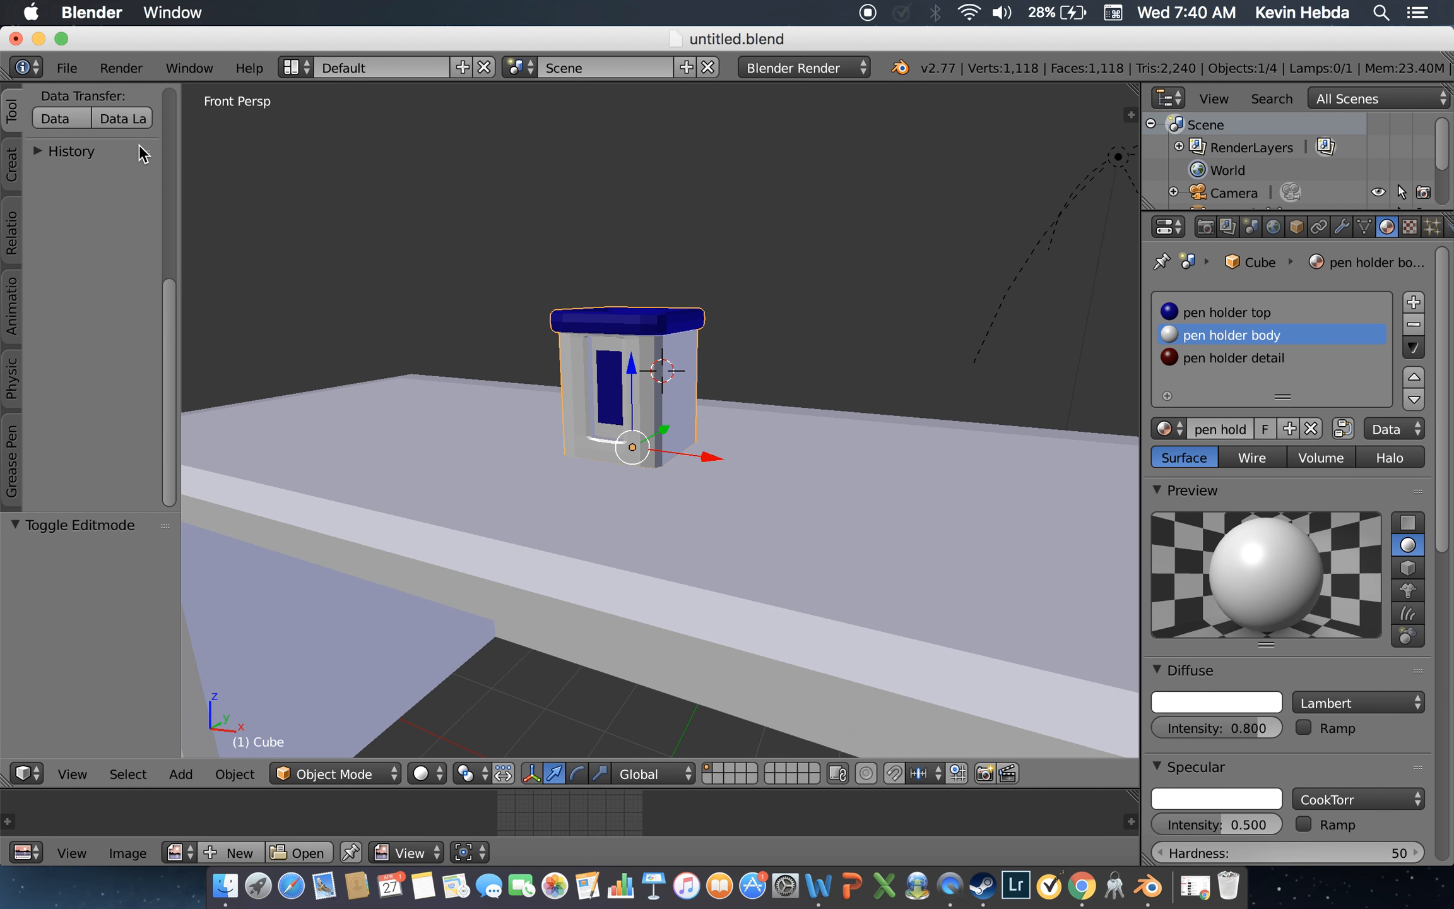
pyautogui.click(77, 72)
pyautogui.click(141, 242)
pyautogui.rightClick(950, 886)
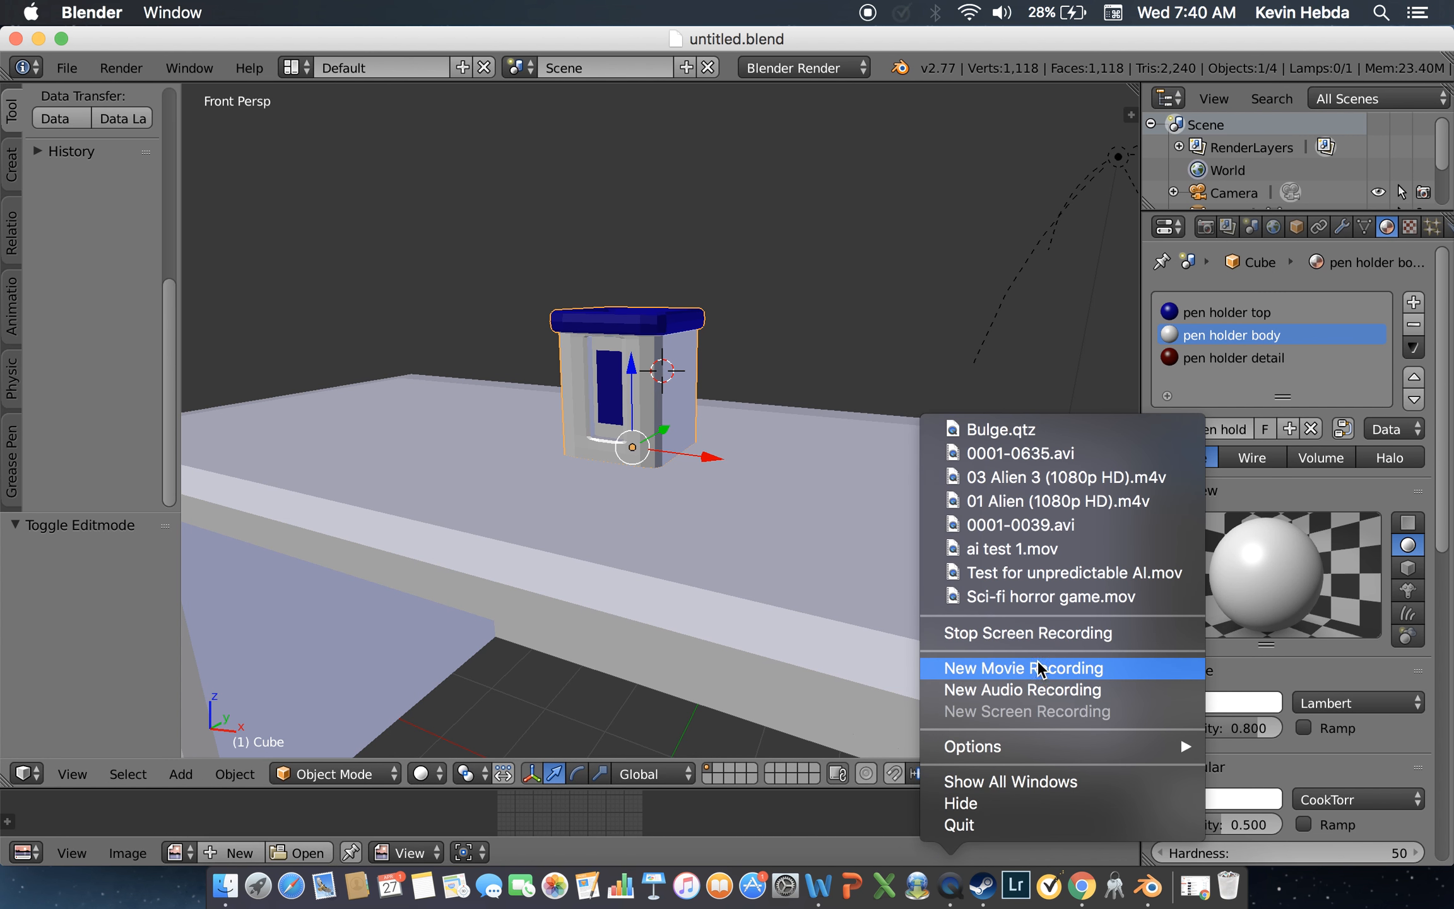